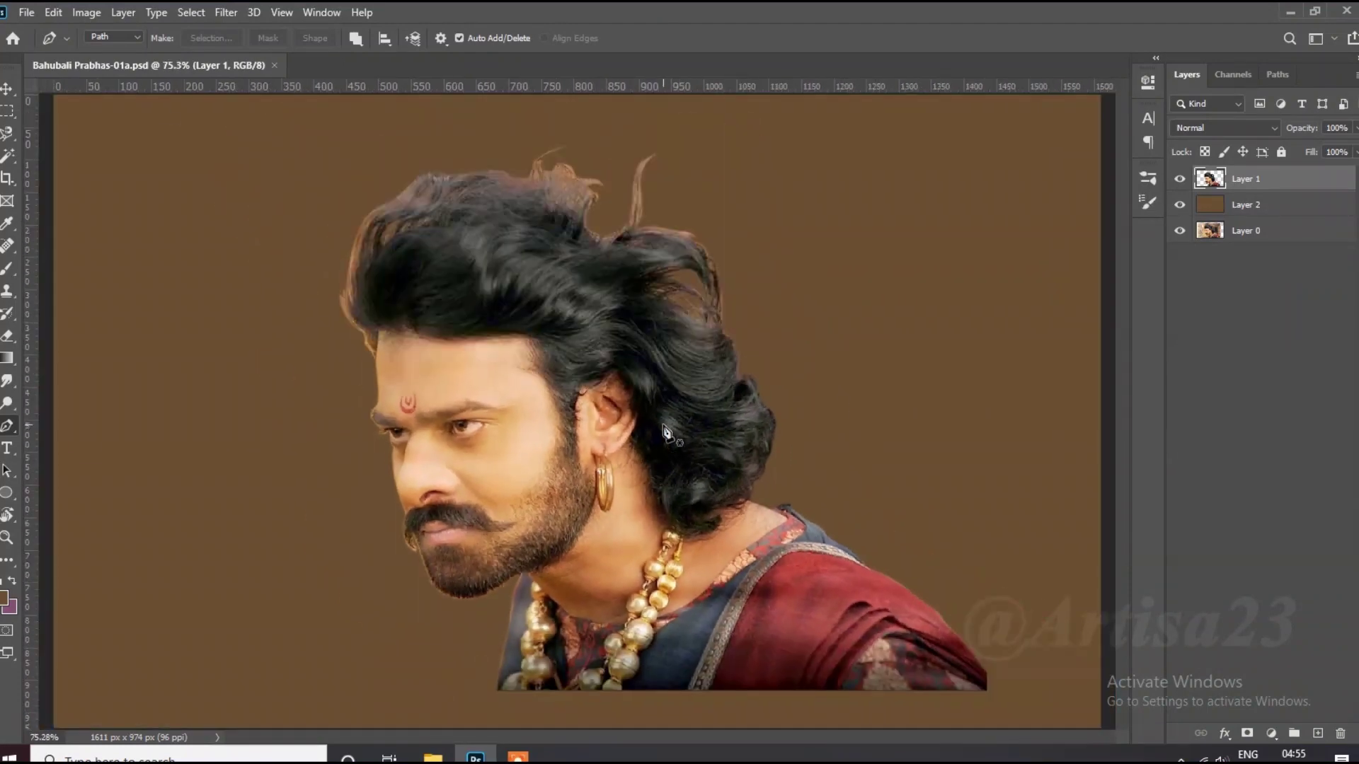
Apply Levels 4 / 0.90 / 255 to Layer 1 and duplicate it as Layer 1 copy.
{"action": "left_click", "coordinate": [87, 12]}
{"action": "left_click", "coordinate": [297, 70]}
{"action": "left_click_drag", "start_coordinate": [810, 305], "coordinate": [819, 305]}
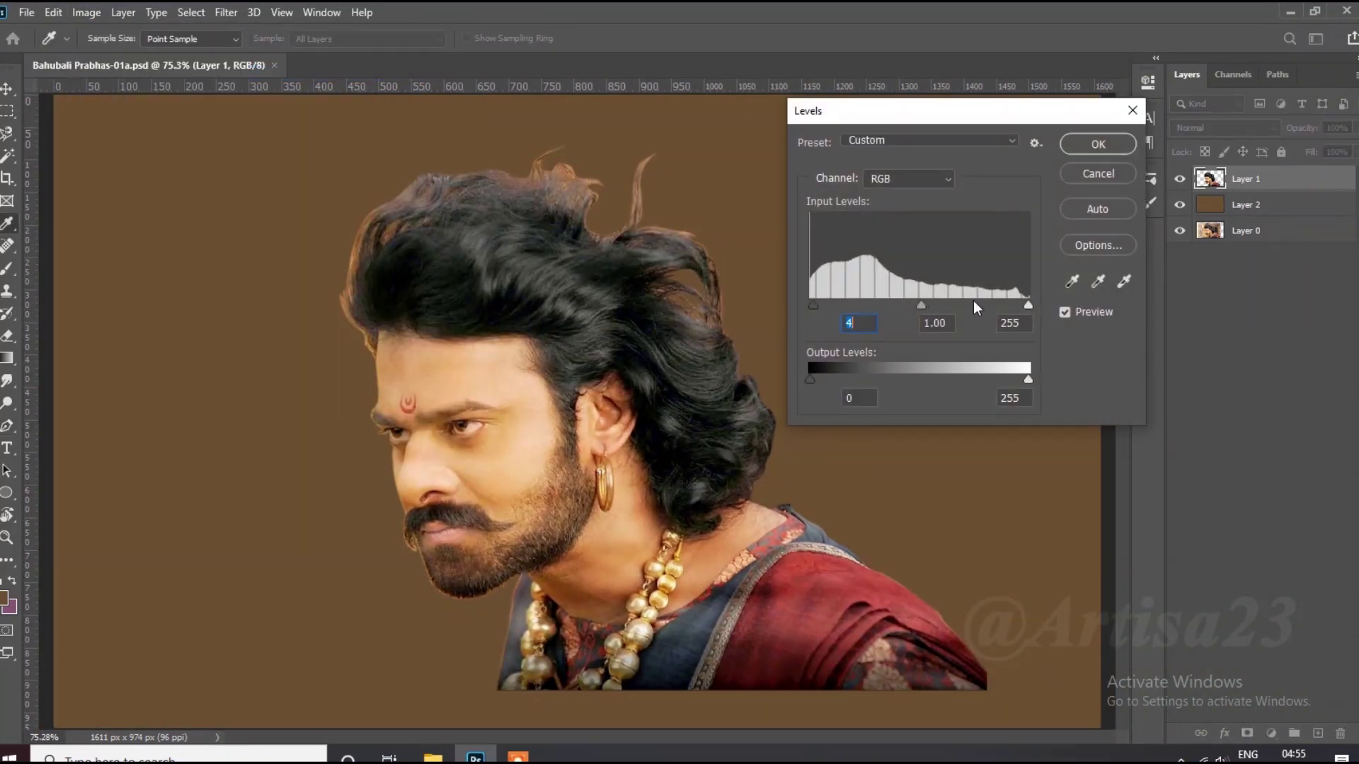
{"action": "mouse_move", "coordinate": [926, 302]}
{"action": "left_mouse_down"}
{"action": "mouse_move", "coordinate": [916, 306]}
{"action": "mouse_move", "coordinate": [1010, 311]}
{"action": "mouse_move", "coordinate": [919, 299]}
{"action": "mouse_move", "coordinate": [932, 303]}
{"action": "left_mouse_up"}
{"action": "key", "text": "Tab"}
{"action": "key", "text": "Return"}
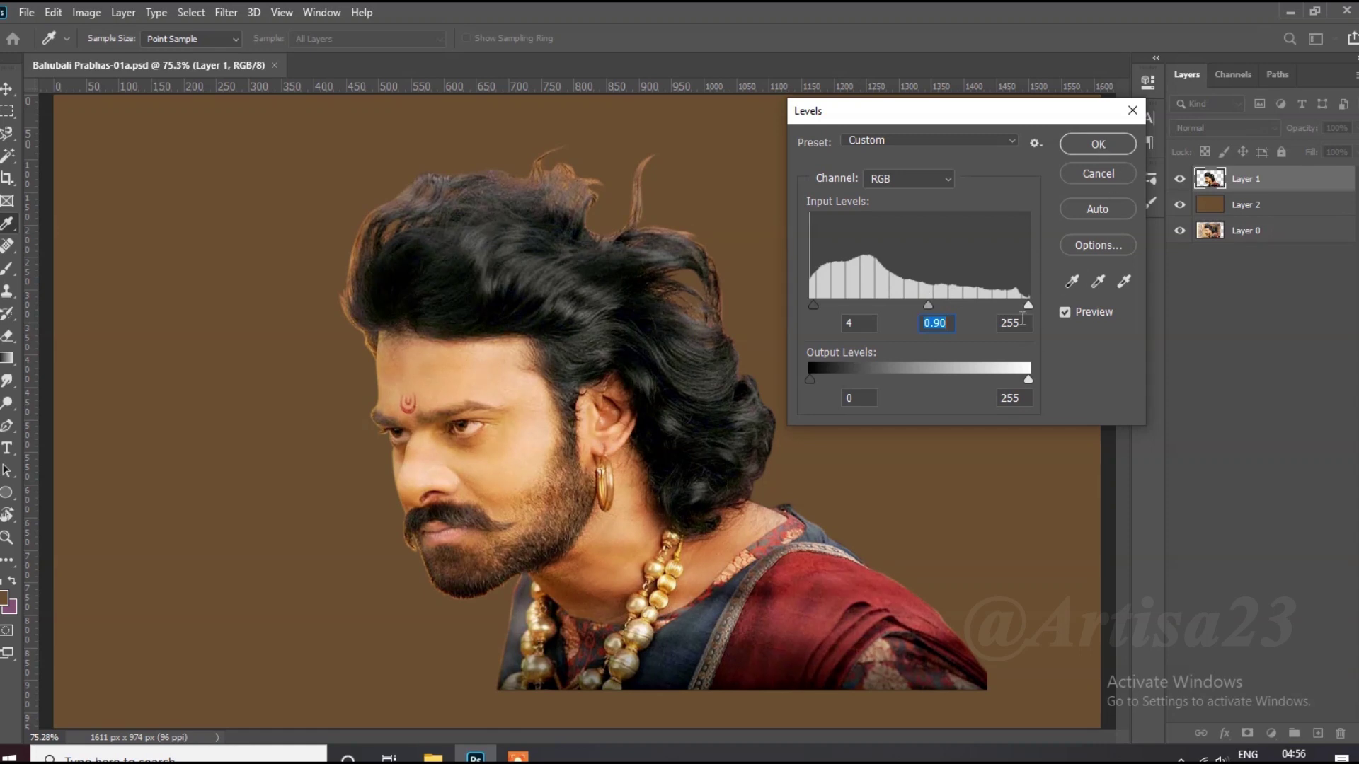
{"action": "left_click", "coordinate": [1098, 145]}
{"action": "key", "text": "p"}
{"action": "scroll", "coordinate": [792, 246], "scroll_direction": "down", "scroll_amount": 1}
Move Layer 1 copy below the brown background layer in the Layers panel.
{"action": "left_click_drag", "start_coordinate": [1256, 186], "coordinate": [1257, 218]}
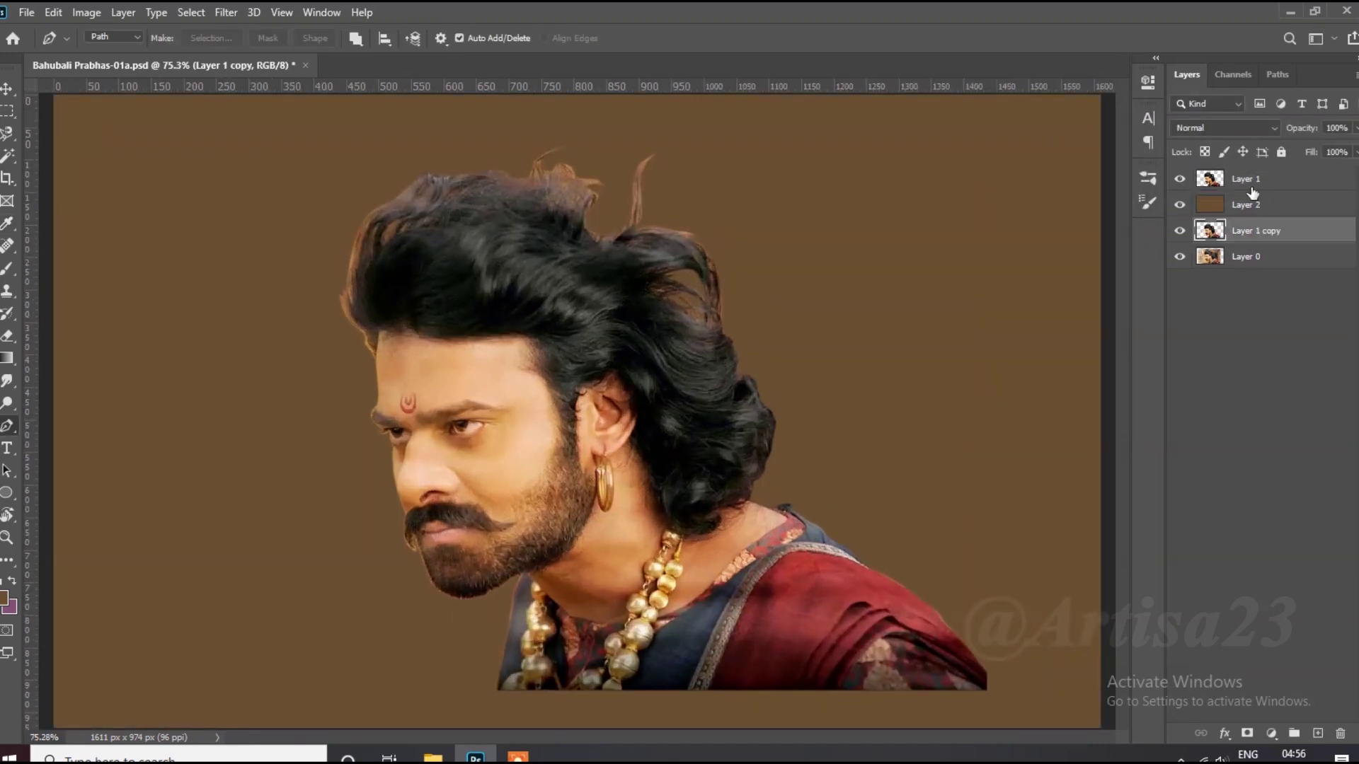
{"action": "scroll", "coordinate": [780, 276], "scroll_direction": "down", "scroll_amount": 1}
{"action": "scroll", "coordinate": [559, 423], "scroll_direction": "up", "scroll_amount": 1}
{"action": "scroll", "coordinate": [559, 423], "scroll_direction": "up", "scroll_amount": 1}
{"action": "scroll", "coordinate": [559, 423], "scroll_direction": "up", "scroll_amount": 1}
{"action": "scroll", "coordinate": [559, 423], "scroll_direction": "up", "scroll_amount": 1}
{"action": "scroll", "coordinate": [559, 423], "scroll_direction": "up", "scroll_amount": 1}
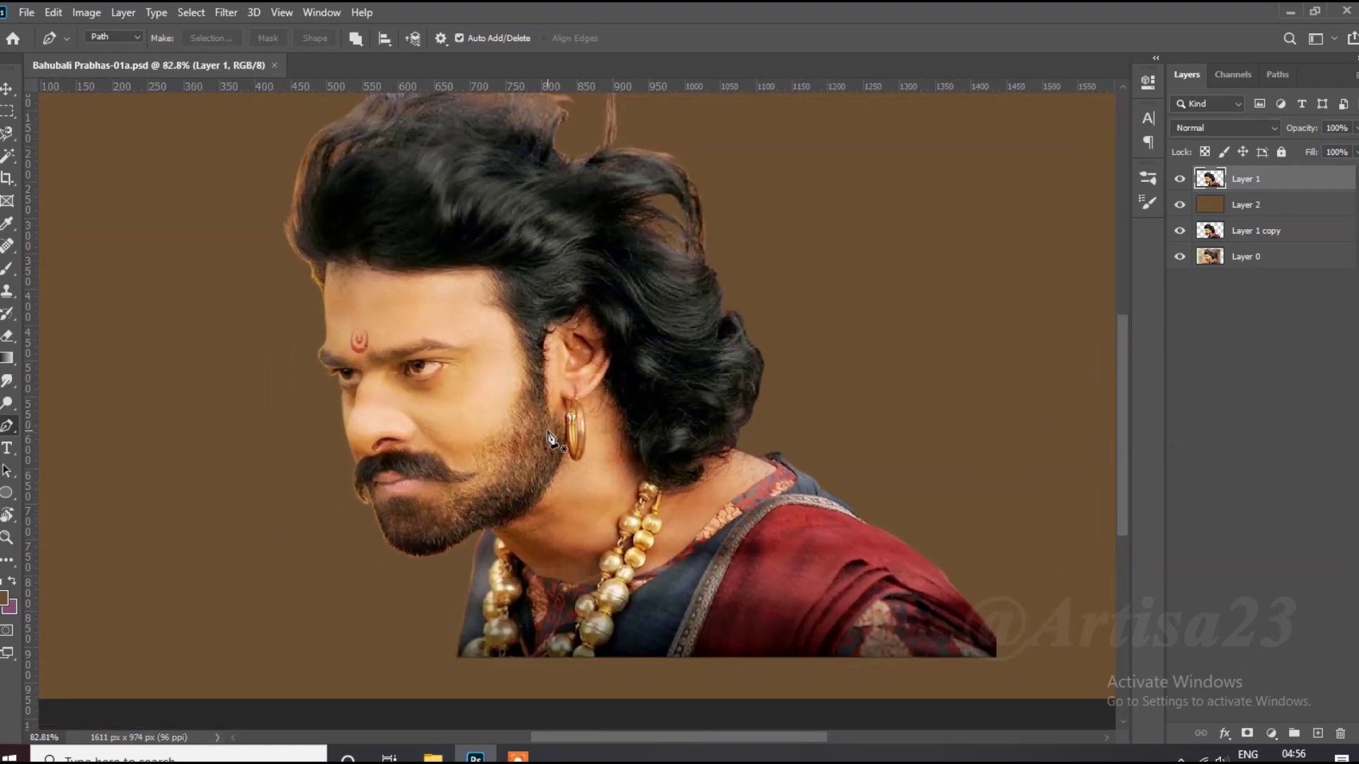
{"action": "scroll", "coordinate": [561, 424], "scroll_direction": "up", "scroll_amount": 1}
Sharpen Layer 1 with Unsharp Mask: amount 226%, radius 2.6 px, threshold 0.
{"action": "left_click", "coordinate": [216, 18]}
{"action": "mouse_move", "coordinate": [244, 306]}
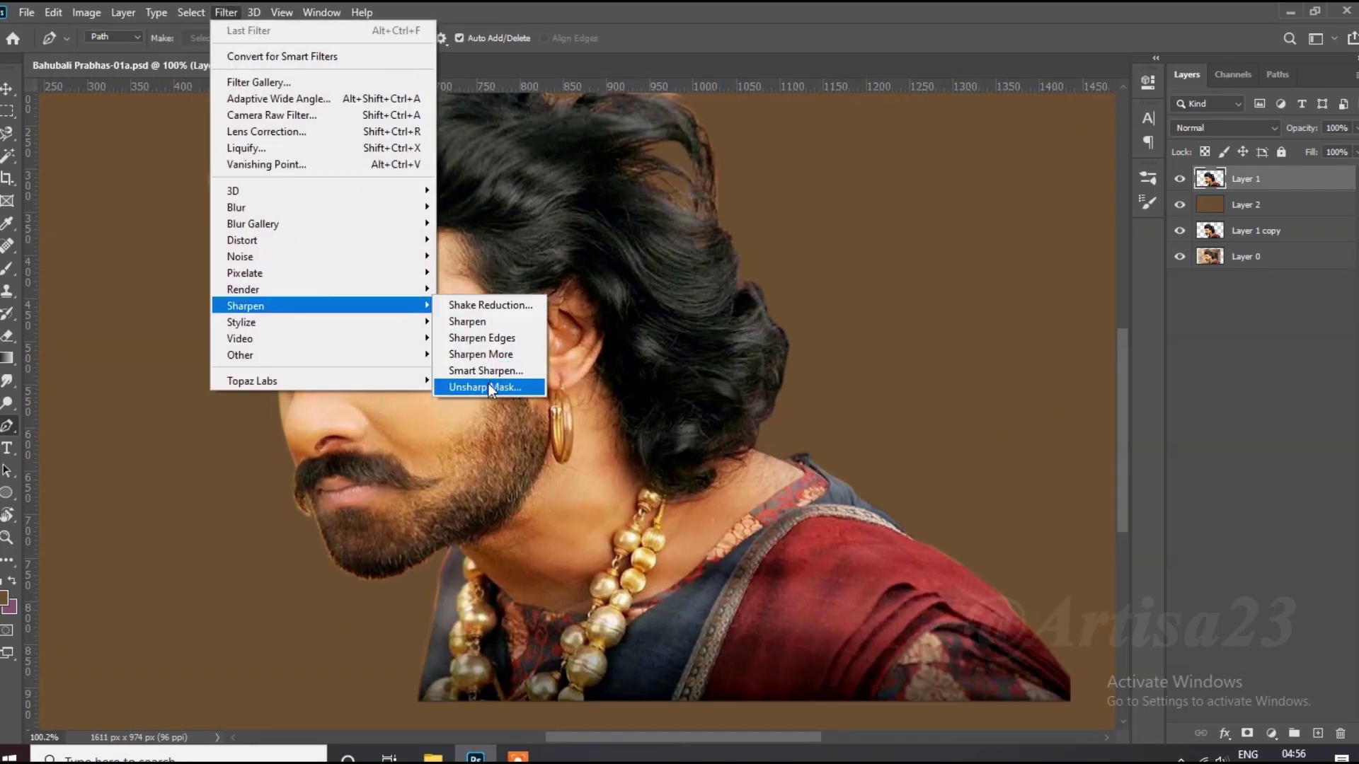
{"action": "left_click", "coordinate": [489, 384]}
{"action": "left_click", "coordinate": [909, 583]}
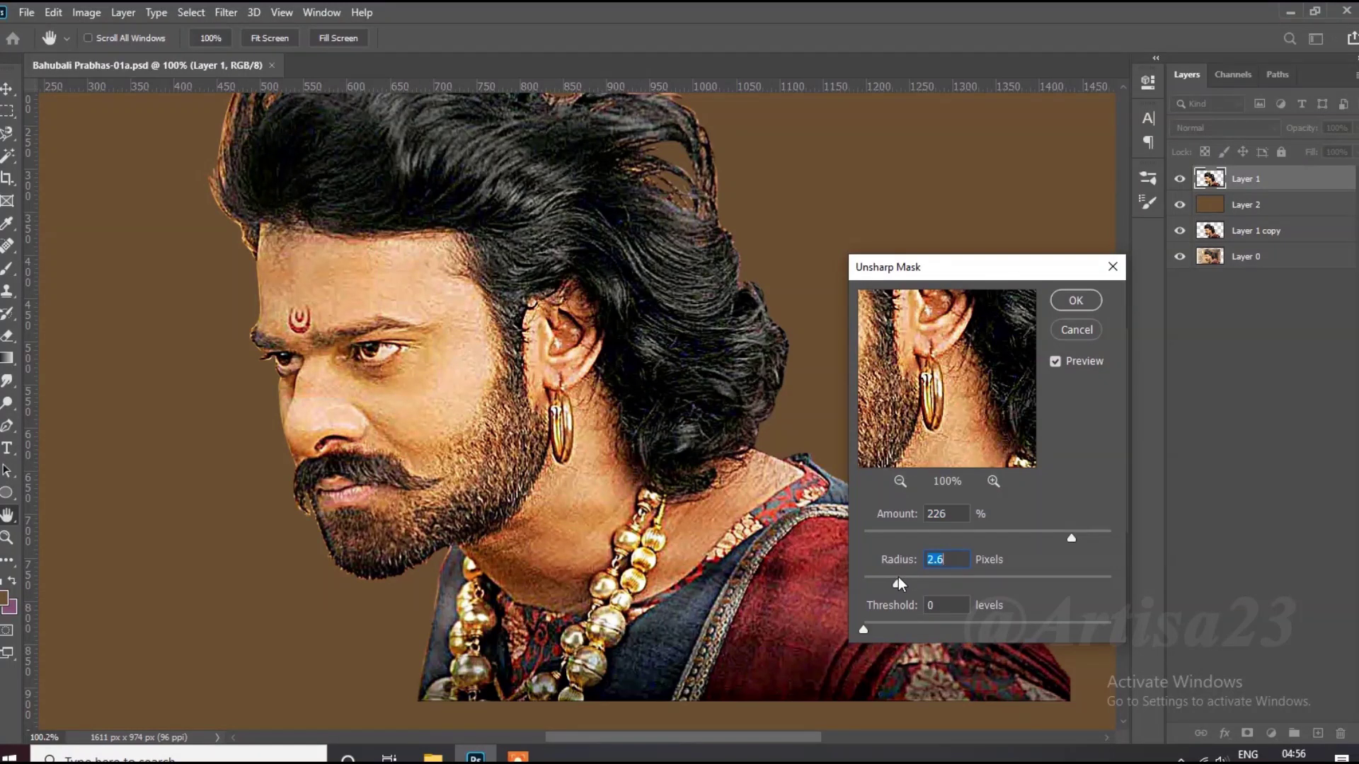
{"action": "left_click", "coordinate": [1076, 300]}
{"action": "scroll", "coordinate": [658, 444], "scroll_direction": "down", "scroll_amount": 3}
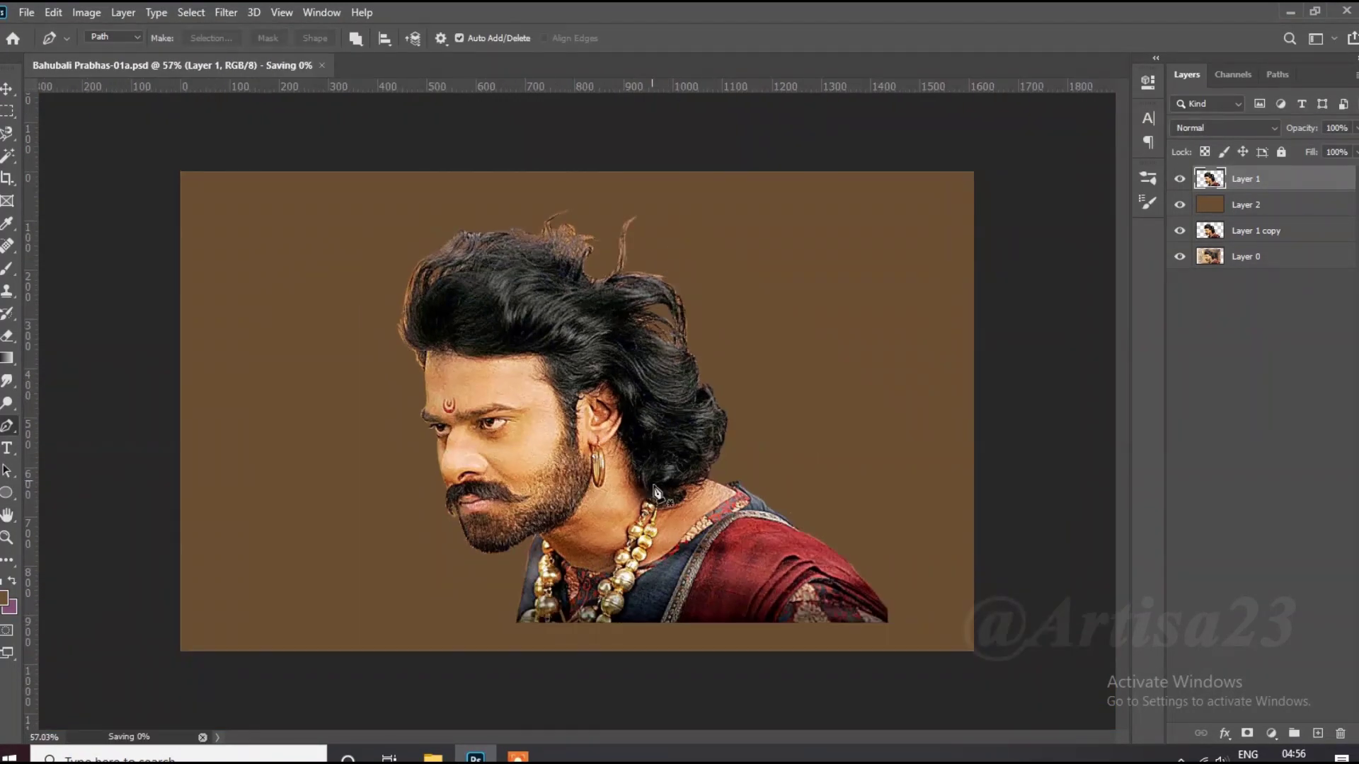
Switch to the Smudge tool and set its strength to 34%.
{"action": "key", "text": "p"}
{"action": "scroll", "coordinate": [658, 444], "scroll_direction": "up", "scroll_amount": 2}
{"action": "left_click", "coordinate": [8, 380]}
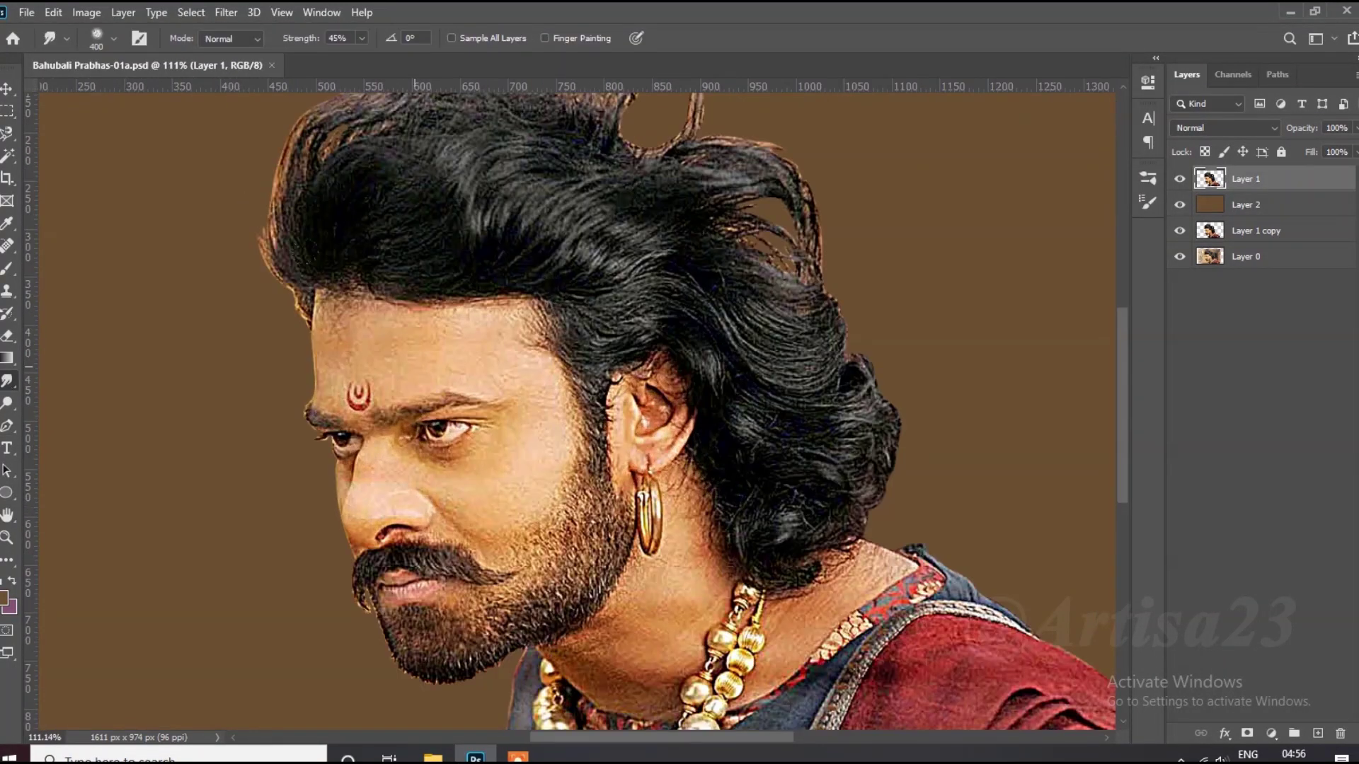
{"action": "scroll", "coordinate": [358, 343], "scroll_direction": "up", "scroll_amount": 2}
{"action": "scroll", "coordinate": [361, 311], "scroll_direction": "up", "scroll_amount": 2}
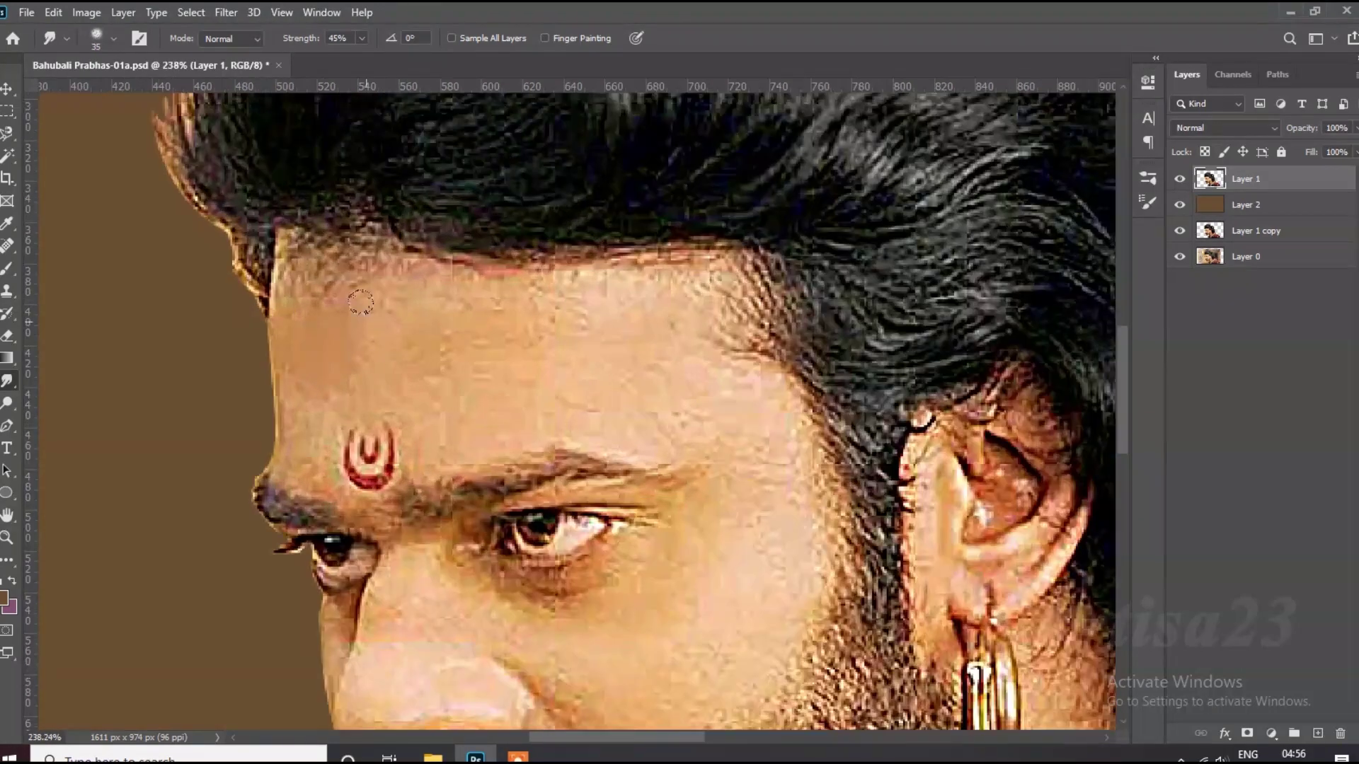
{"action": "left_click", "coordinate": [354, 58]}
Smudge the forehead near the hairline and the textured right forehead smooth.
{"action": "mouse_move", "coordinate": [280, 265]}
{"action": "left_mouse_down"}
{"action": "mouse_move", "coordinate": [393, 269]}
{"action": "mouse_move", "coordinate": [431, 286]}
{"action": "left_mouse_up"}
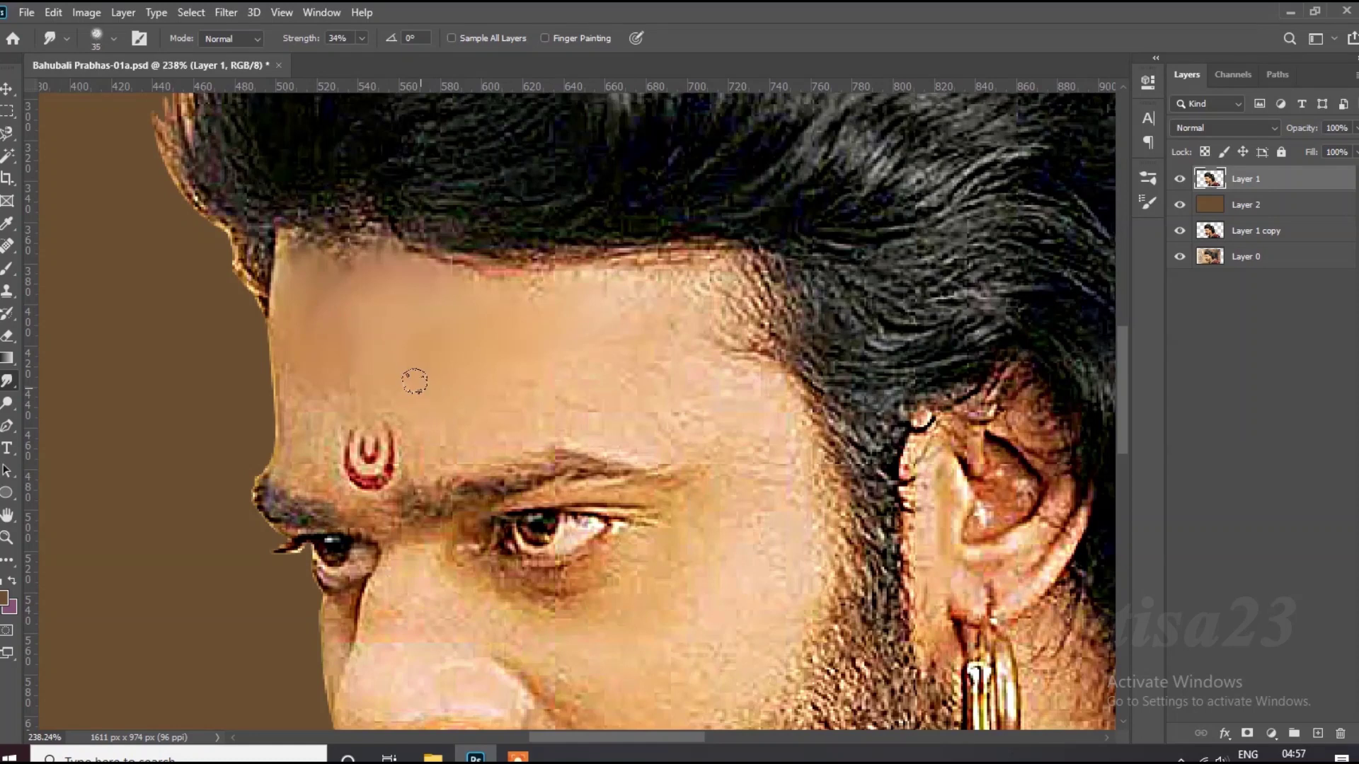
{"action": "key", "text": "bracketright"}
{"action": "left_click_drag", "start_coordinate": [612, 286], "coordinate": [736, 297]}
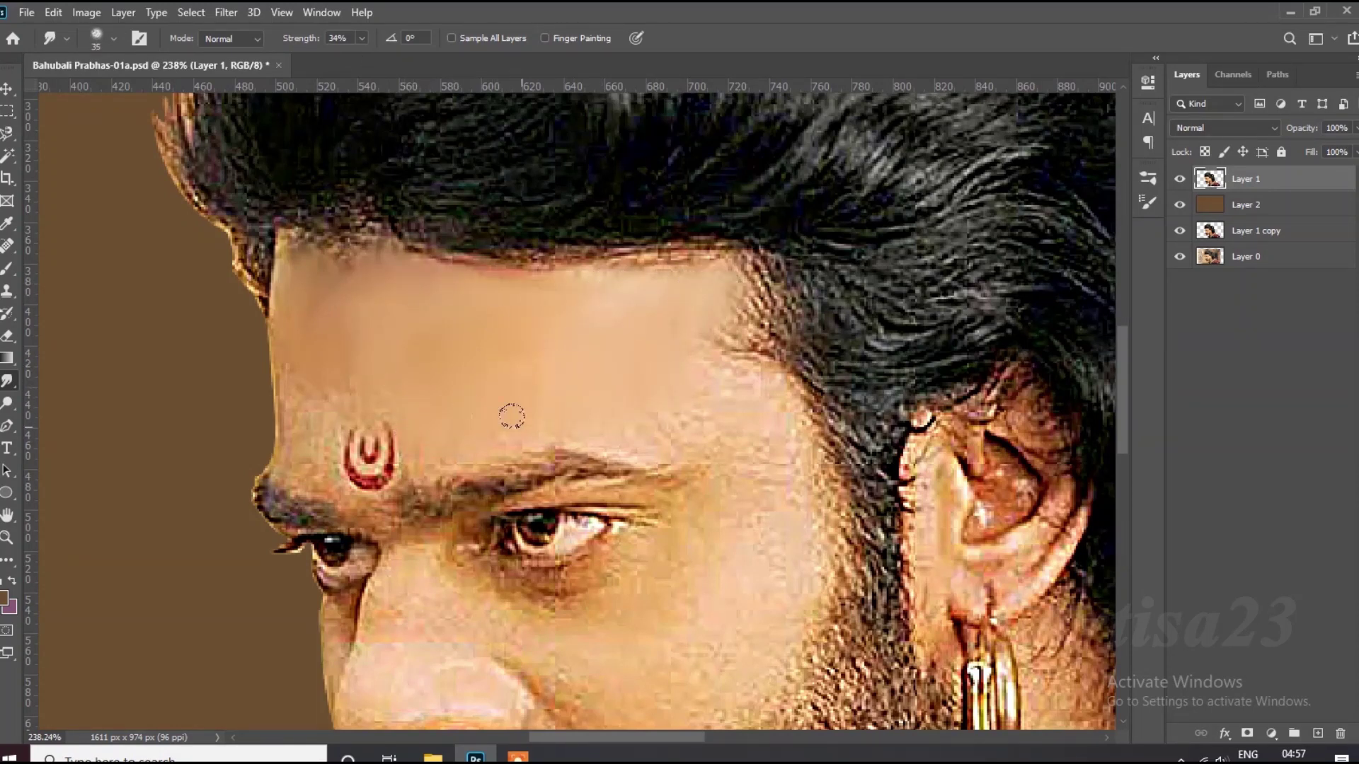
{"action": "scroll", "coordinate": [338, 448], "scroll_direction": "up", "scroll_amount": 2}
{"action": "scroll", "coordinate": [354, 392], "scroll_direction": "up", "scroll_amount": 3}
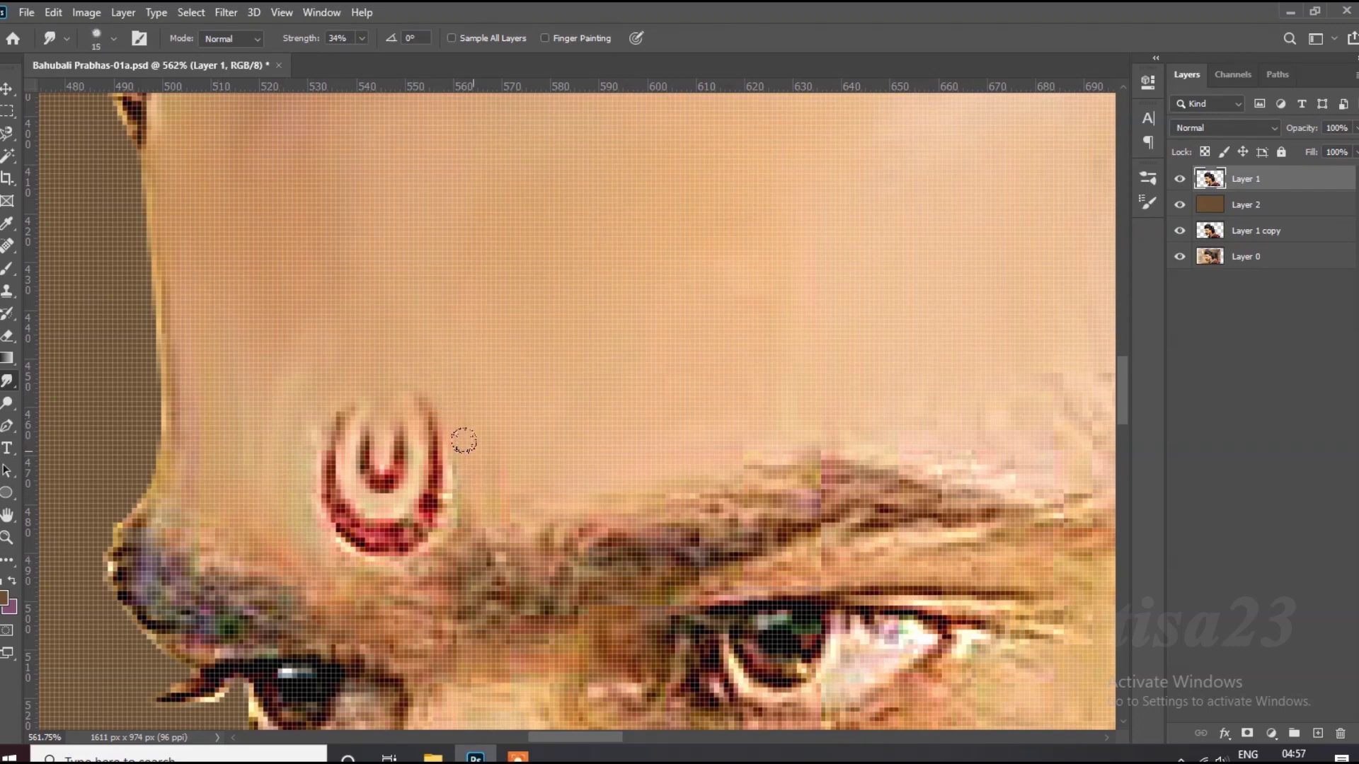
{"action": "scroll", "coordinate": [446, 516], "scroll_direction": "down", "scroll_amount": 1}
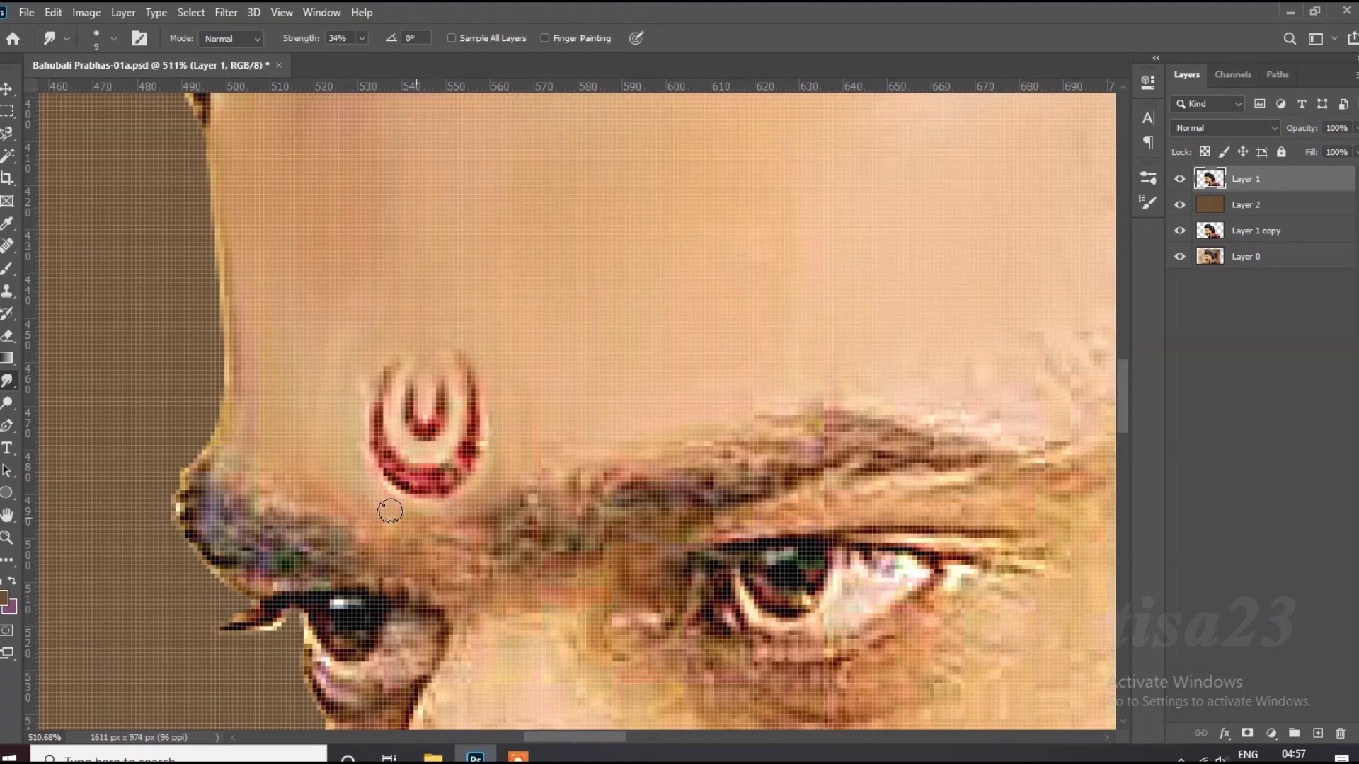
{"action": "scroll", "coordinate": [342, 420], "scroll_direction": "down", "scroll_amount": 1}
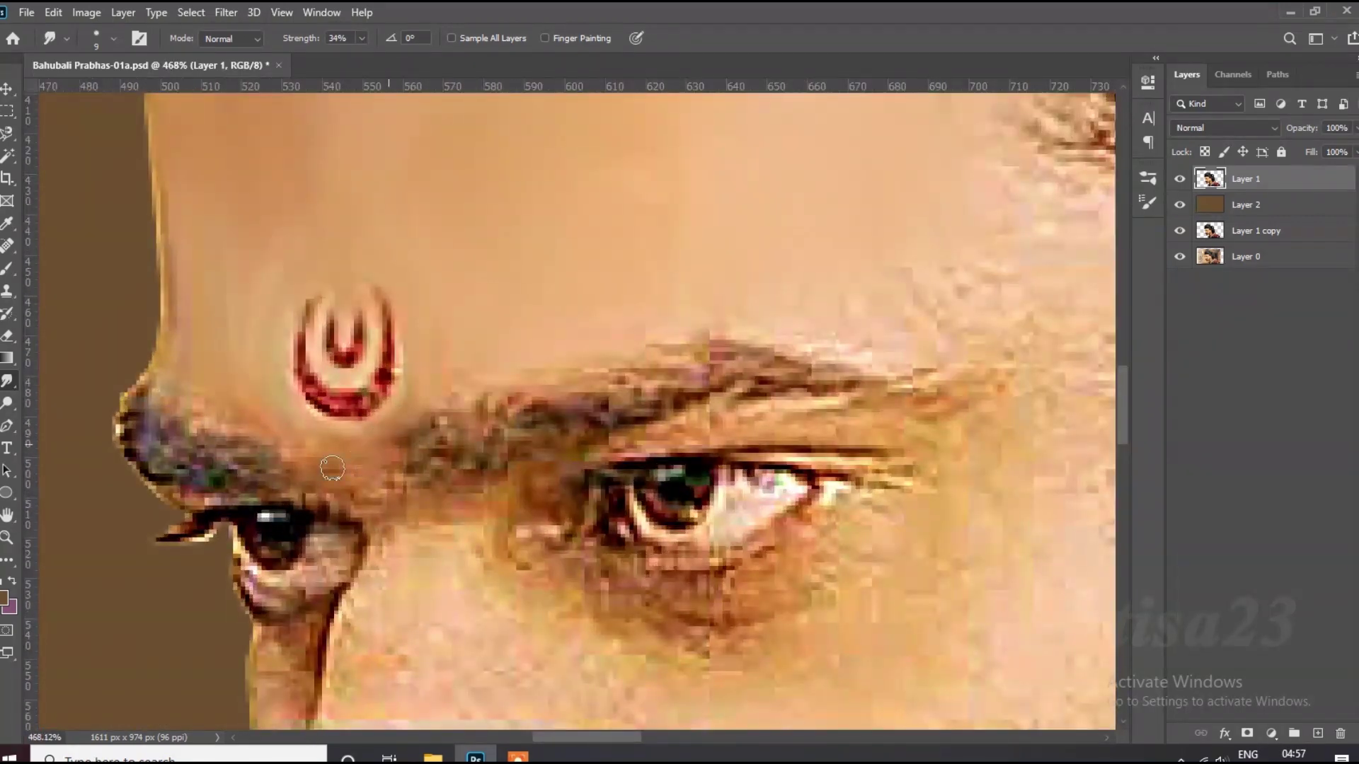
{"action": "scroll", "coordinate": [357, 455], "scroll_direction": "down", "scroll_amount": 8}
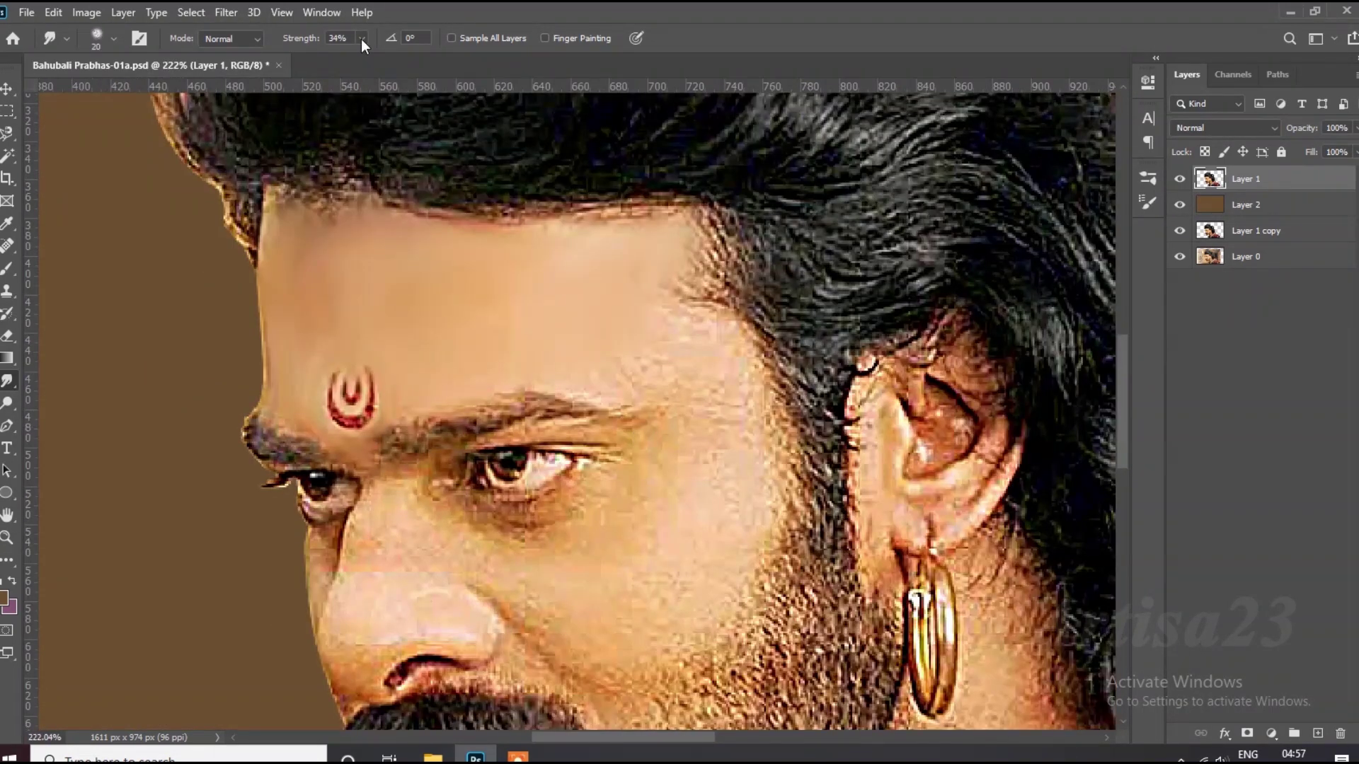
Smooth the bright hairline streak and blend the hairline into the forehead skin.
{"action": "key", "text": "bracketright"}
{"action": "key", "text": "bracketright"}
{"action": "left_click_drag", "start_coordinate": [663, 214], "coordinate": [491, 217]}
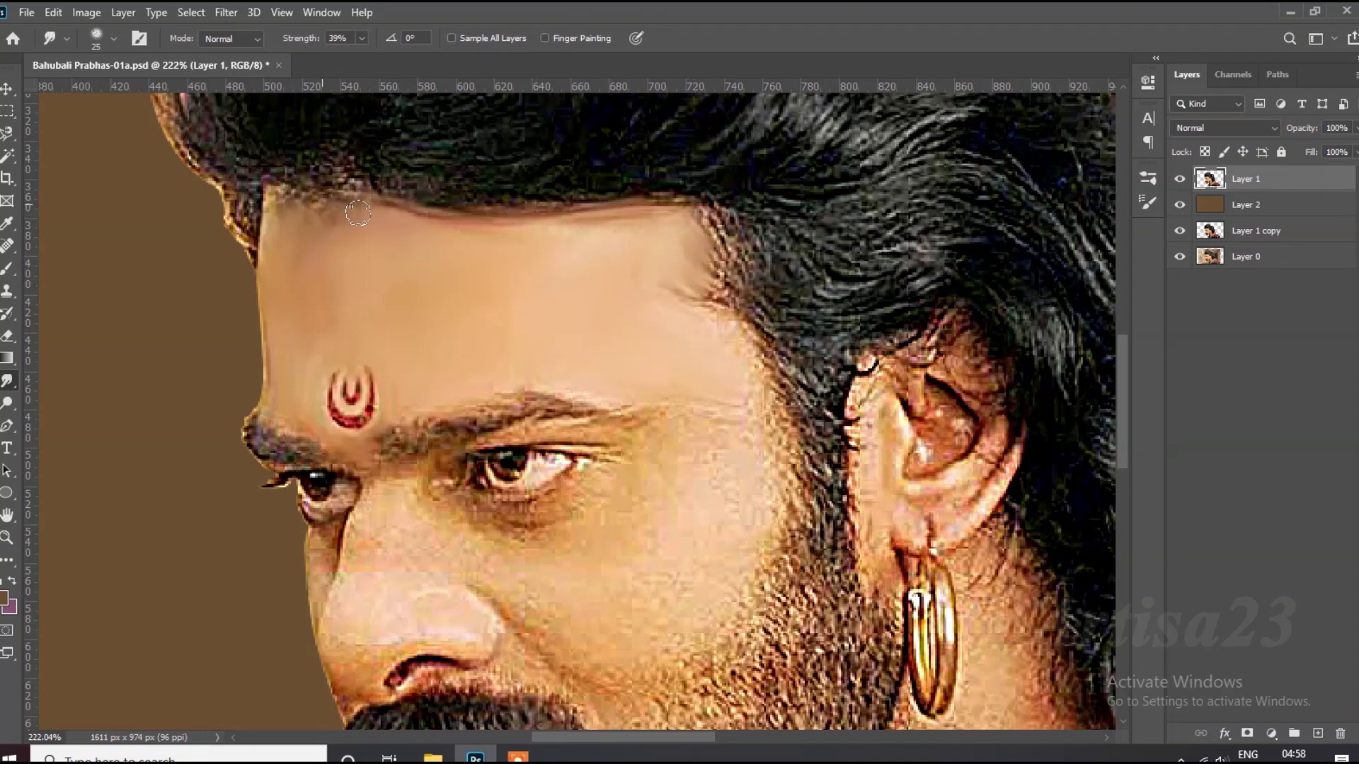
{"action": "key", "text": "bracketleft"}
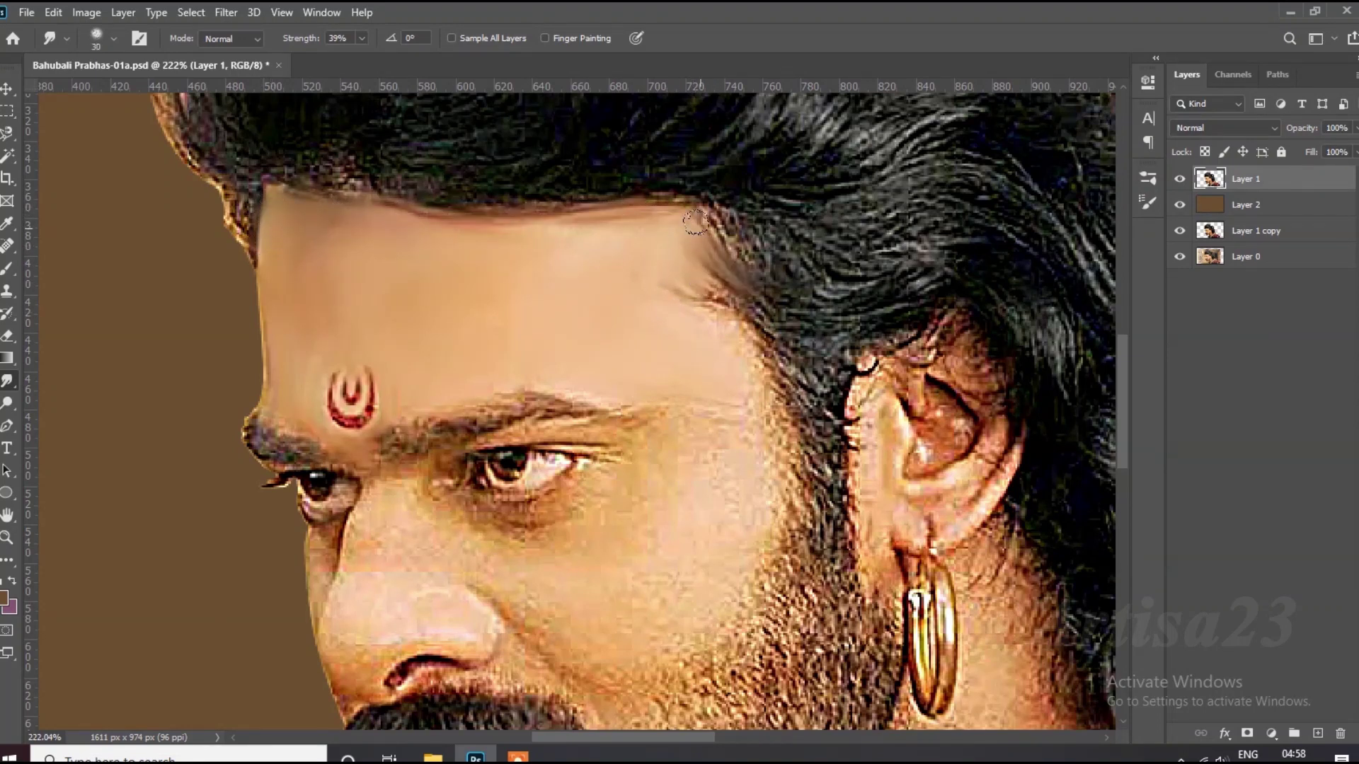
{"action": "mouse_move", "coordinate": [678, 313]}
{"action": "left_mouse_down"}
{"action": "mouse_move", "coordinate": [740, 331]}
{"action": "mouse_move", "coordinate": [677, 408]}
{"action": "left_mouse_up"}
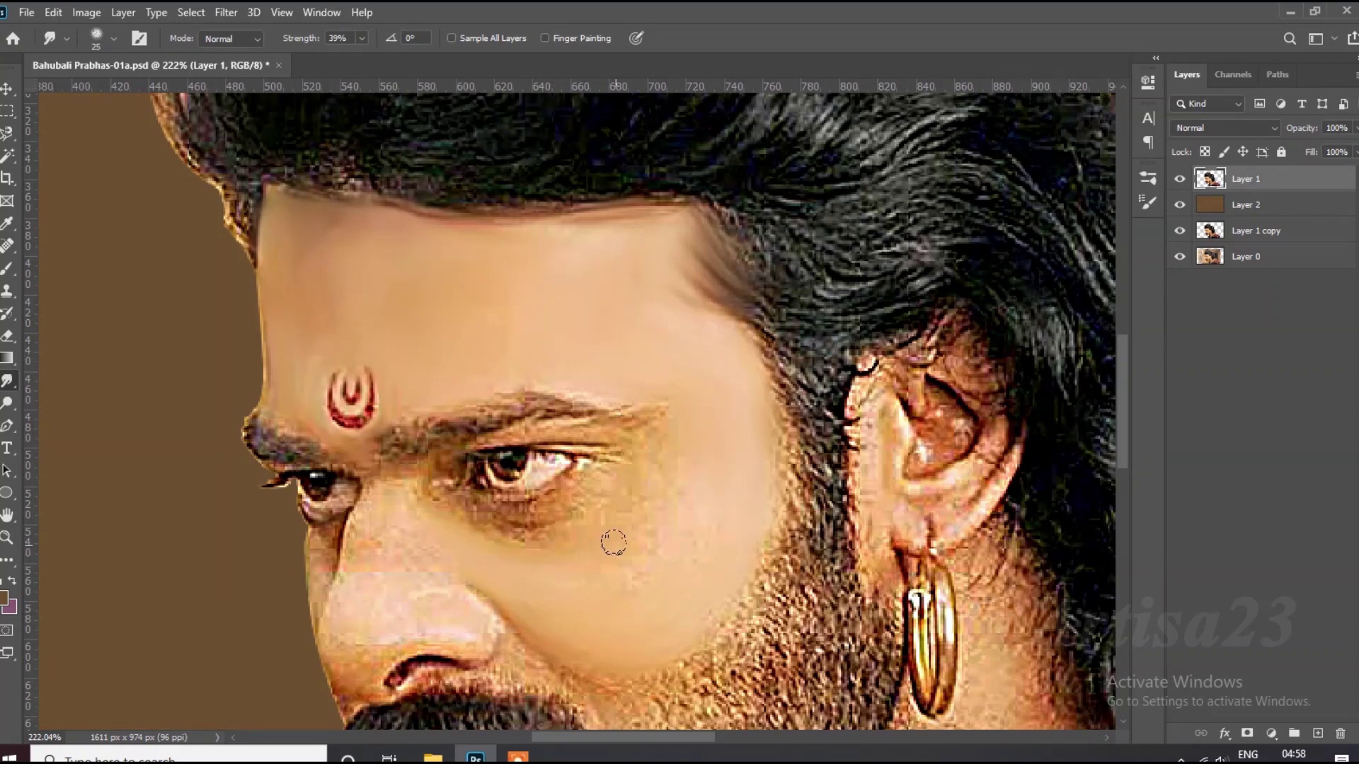
{"action": "scroll", "coordinate": [613, 542], "scroll_direction": "up", "scroll_amount": 3}
{"action": "scroll", "coordinate": [748, 455], "scroll_direction": "down", "scroll_amount": 5}
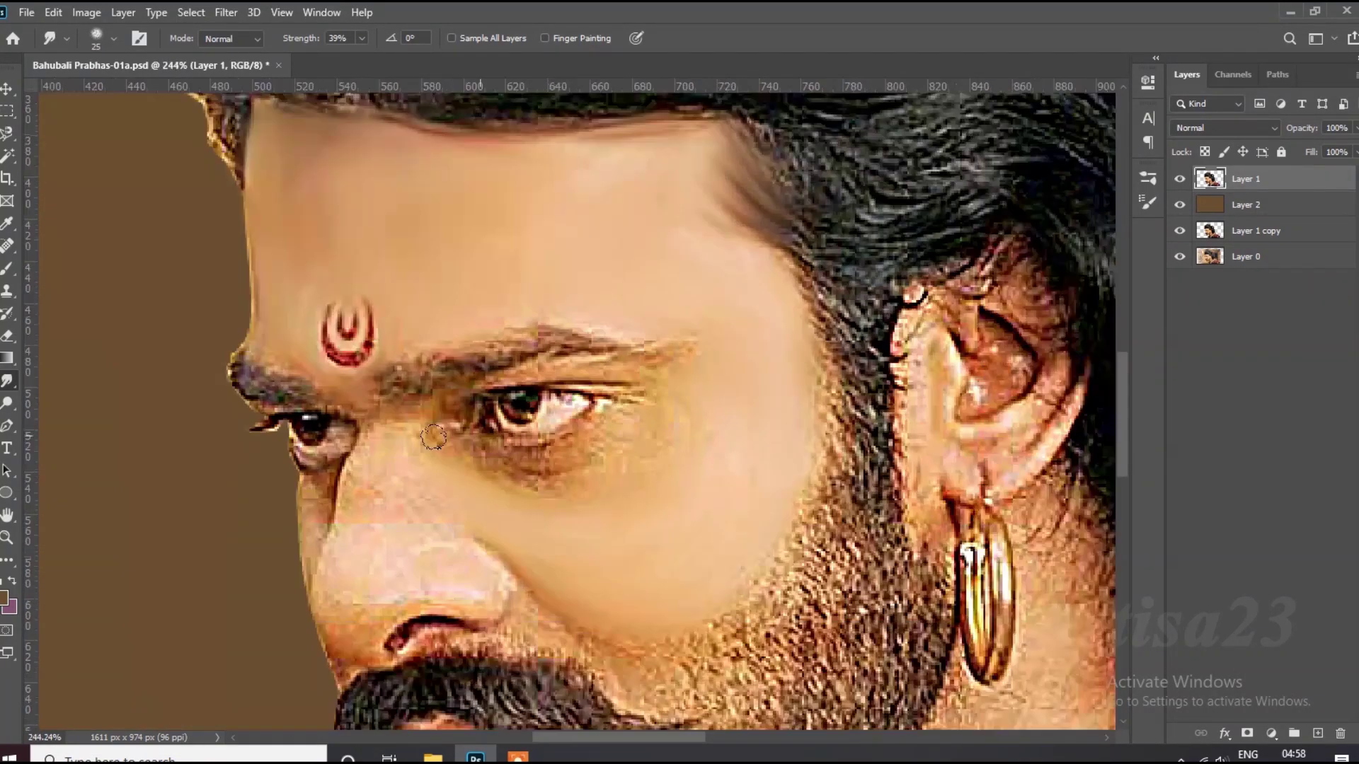
{"action": "scroll", "coordinate": [553, 529], "scroll_direction": "up", "scroll_amount": 5}
Smudge the skin under the eye and stroke the eyebrow smooth both ways.
{"action": "left_click_drag", "start_coordinate": [591, 462], "coordinate": [654, 419]}
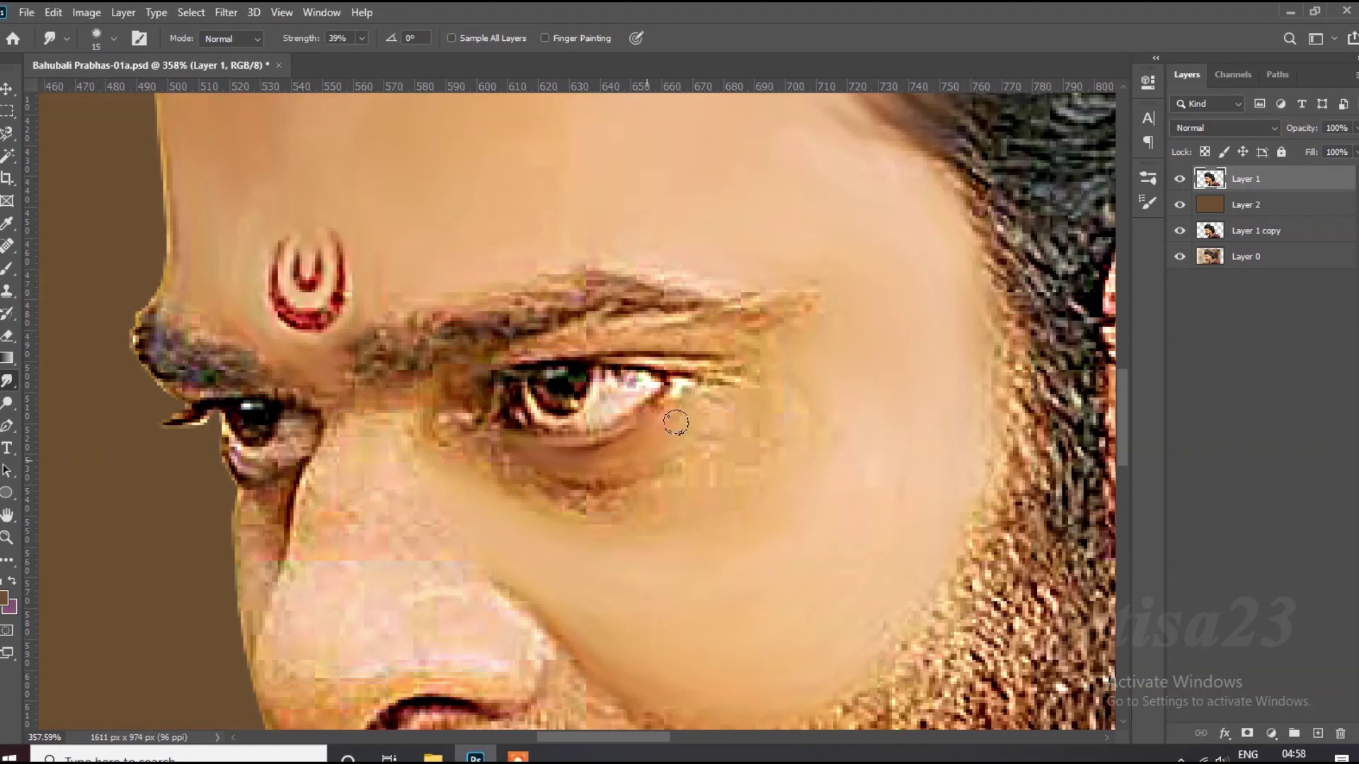
{"action": "left_click_drag", "start_coordinate": [729, 445], "coordinate": [465, 458]}
{"action": "left_click_drag", "start_coordinate": [468, 378], "coordinate": [822, 299]}
{"action": "key", "text": "bracketright"}
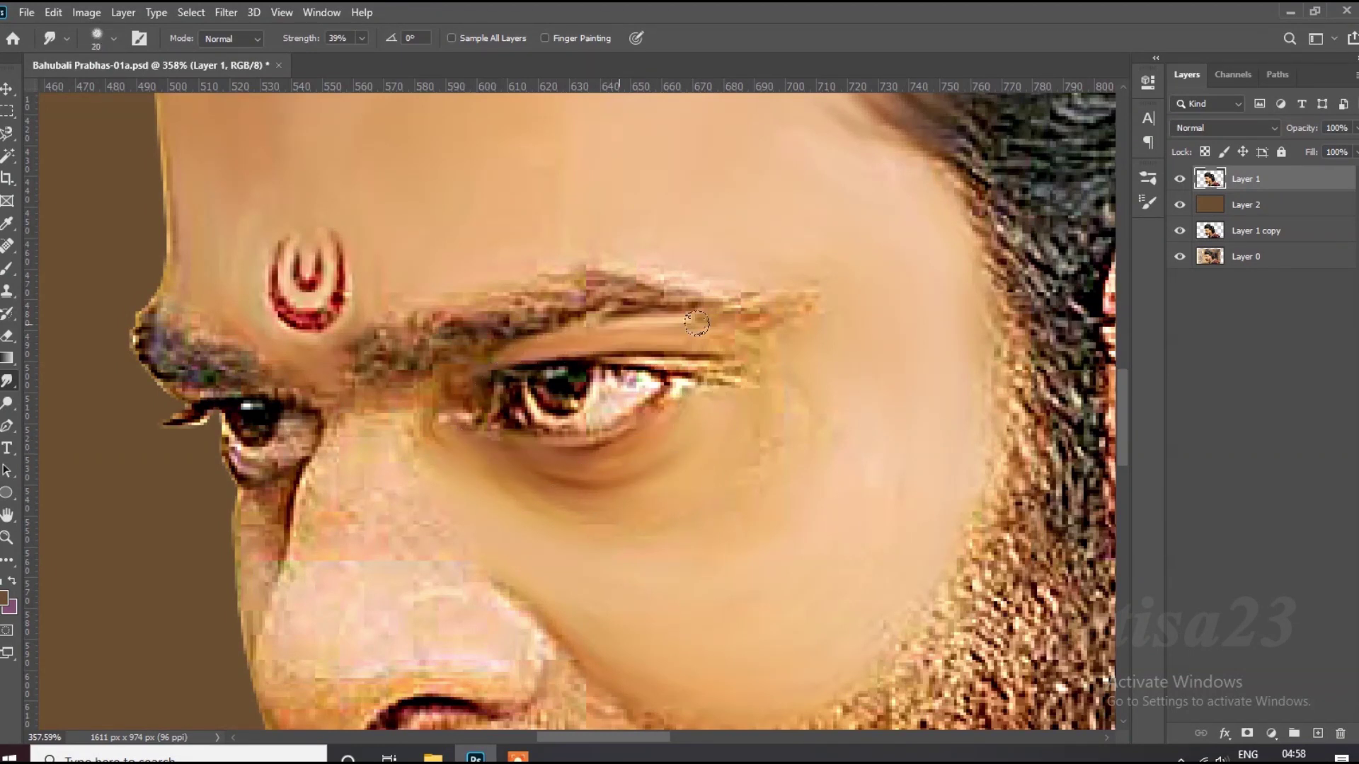
{"action": "left_click_drag", "start_coordinate": [616, 274], "coordinate": [484, 286]}
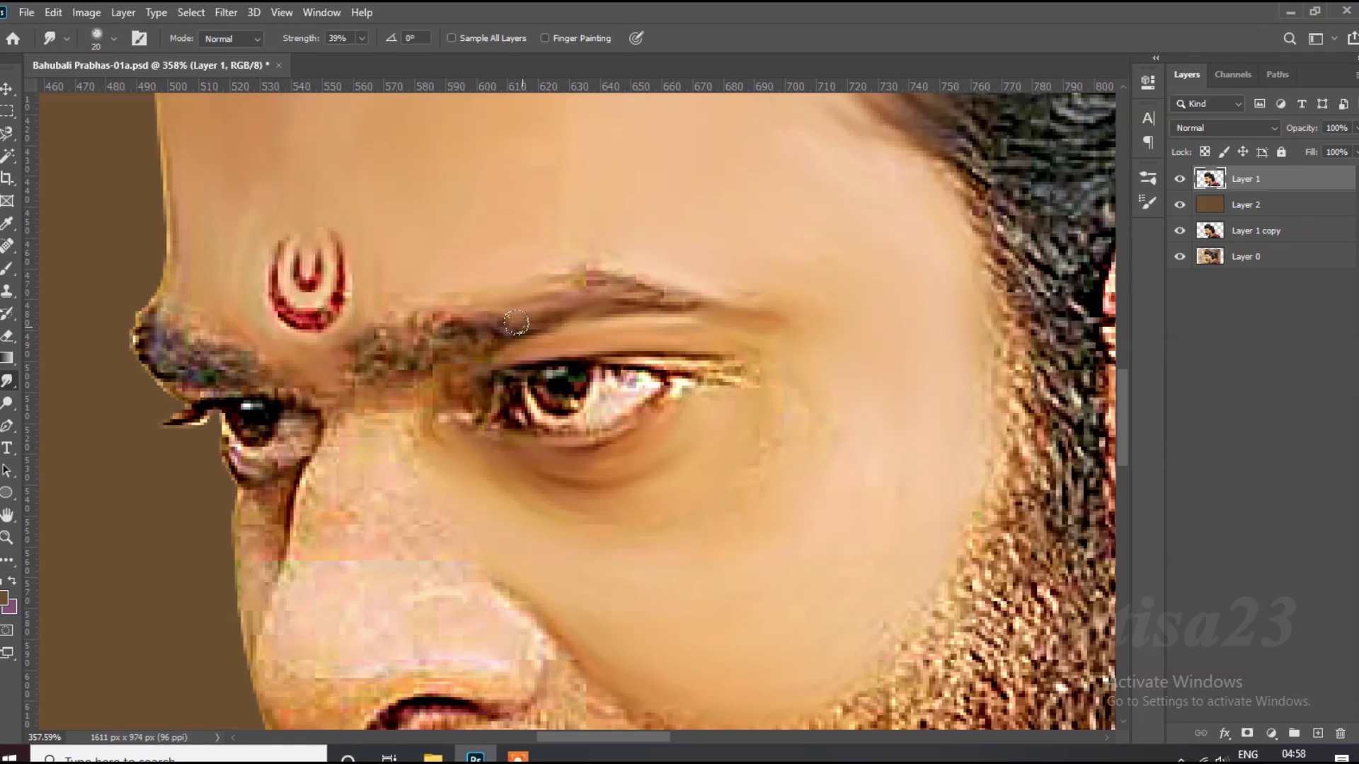
{"action": "key", "text": "bracketleft"}
{"action": "left_click_drag", "start_coordinate": [599, 275], "coordinate": [510, 283]}
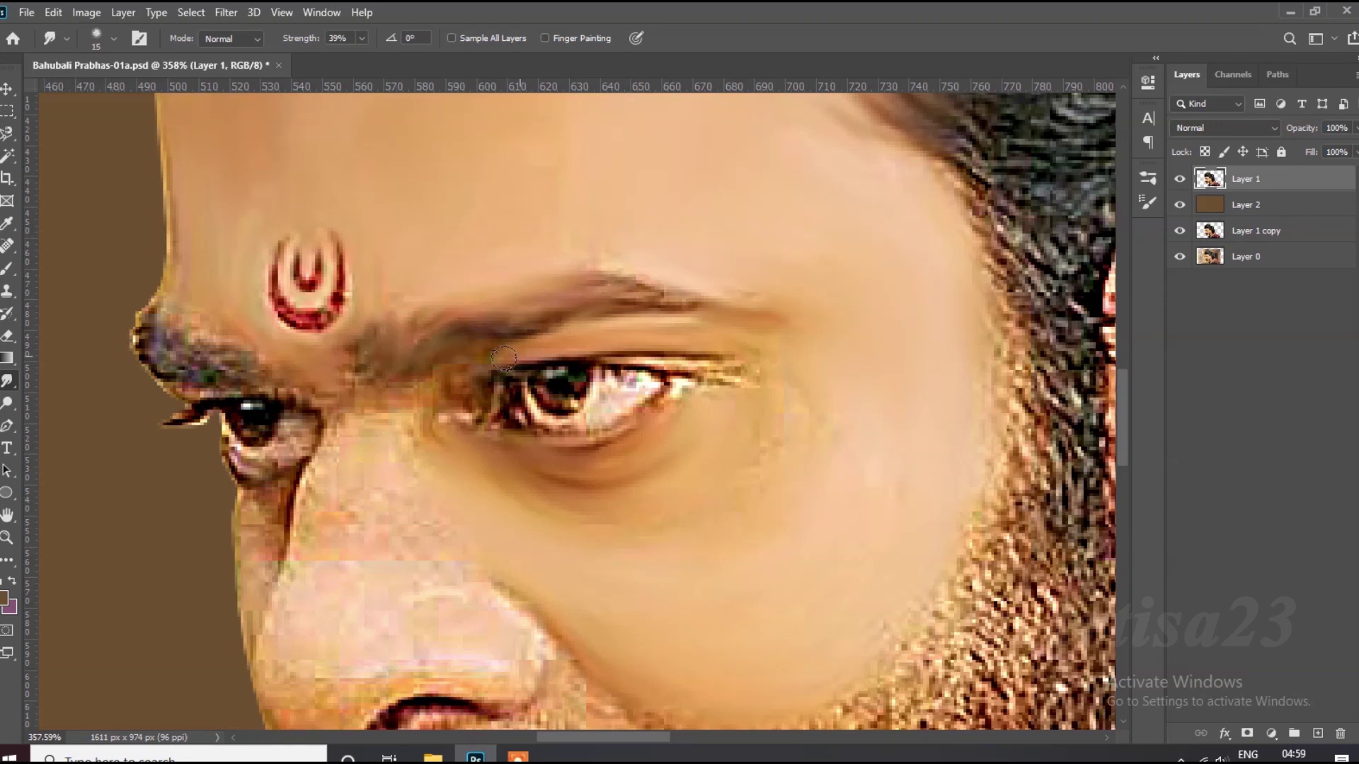
With a smaller brush, smooth the white of the eye.
{"action": "scroll", "coordinate": [376, 401], "scroll_direction": "up", "scroll_amount": 2}
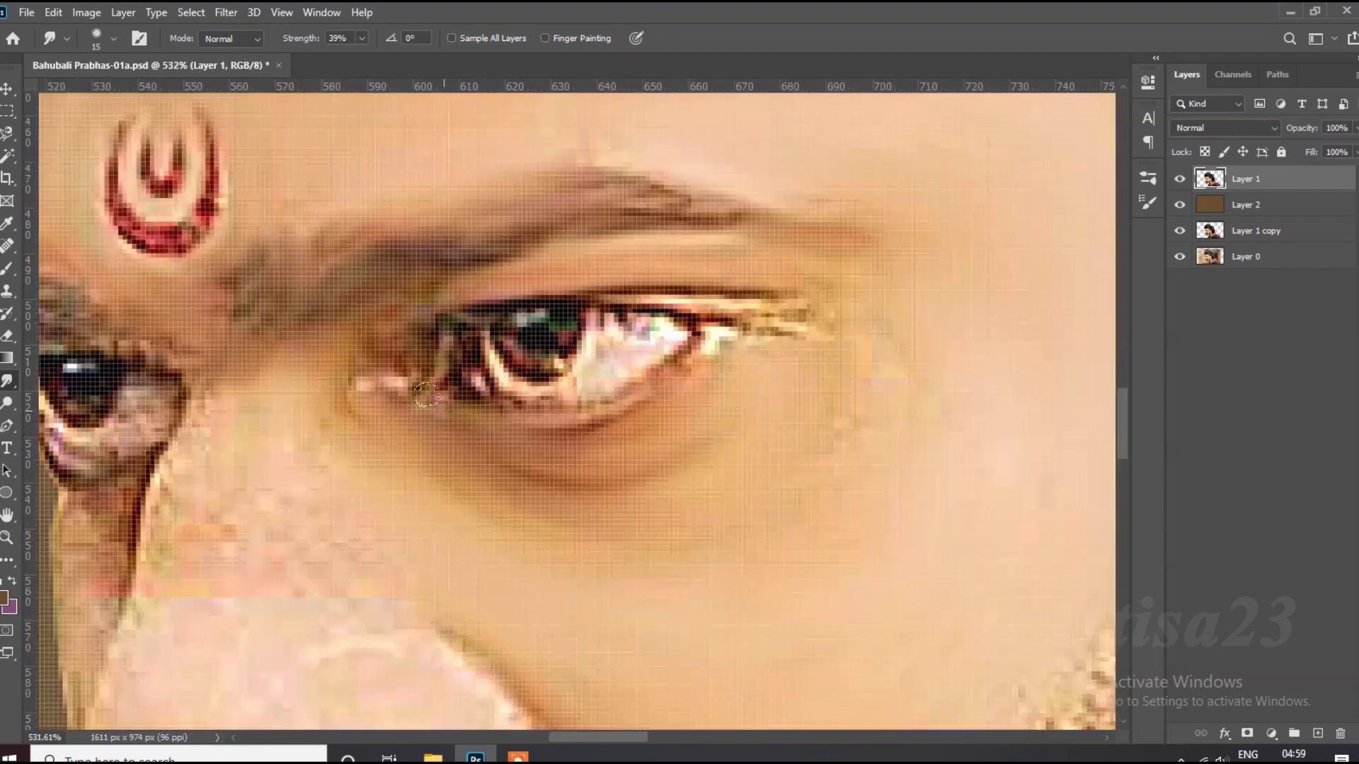
{"action": "scroll", "coordinate": [356, 433], "scroll_direction": "down", "scroll_amount": 1}
{"action": "scroll", "coordinate": [425, 397], "scroll_direction": "down", "scroll_amount": 1}
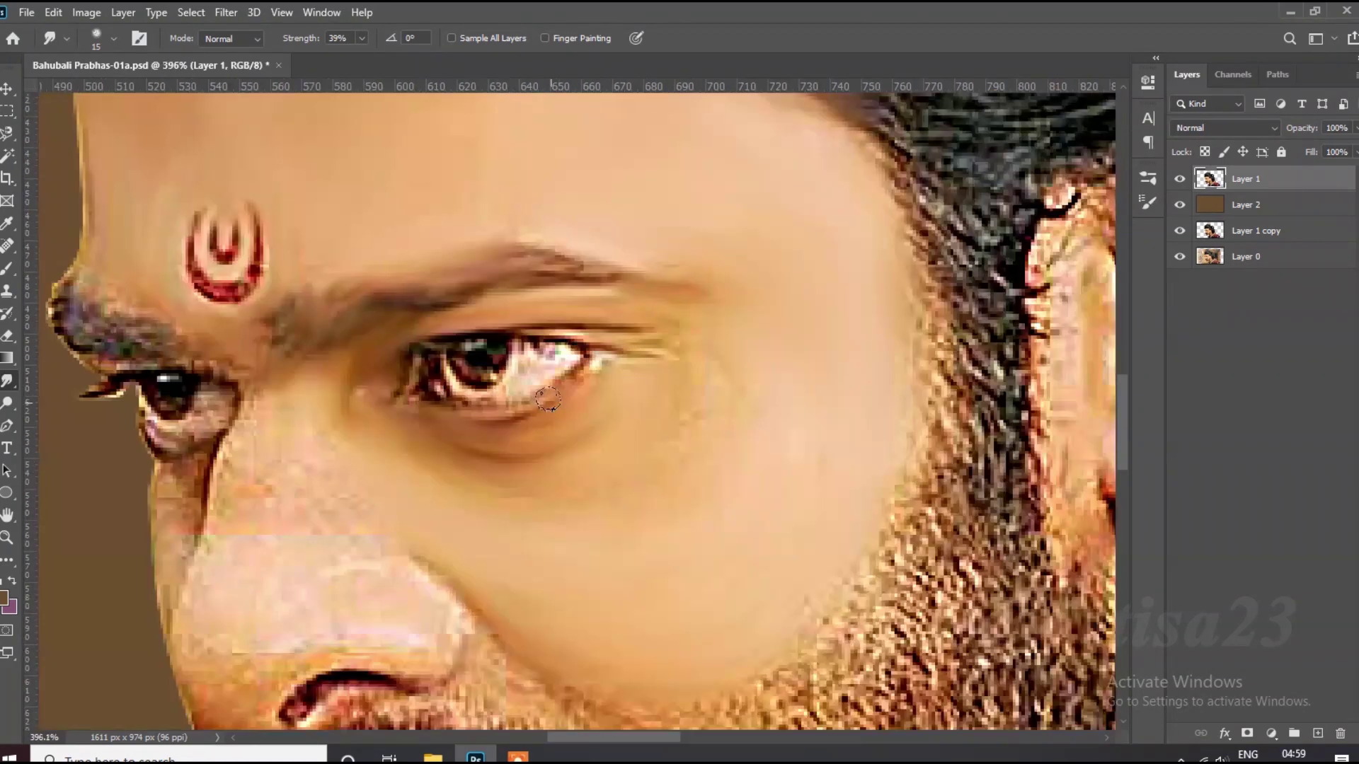
{"action": "scroll", "coordinate": [460, 382], "scroll_direction": "up", "scroll_amount": 2}
{"action": "key", "text": "bracketleft"}
{"action": "key", "text": "bracketleft"}
{"action": "scroll", "coordinate": [508, 368], "scroll_direction": "up", "scroll_amount": 2}
{"action": "left_click_drag", "start_coordinate": [509, 368], "coordinate": [469, 403]}
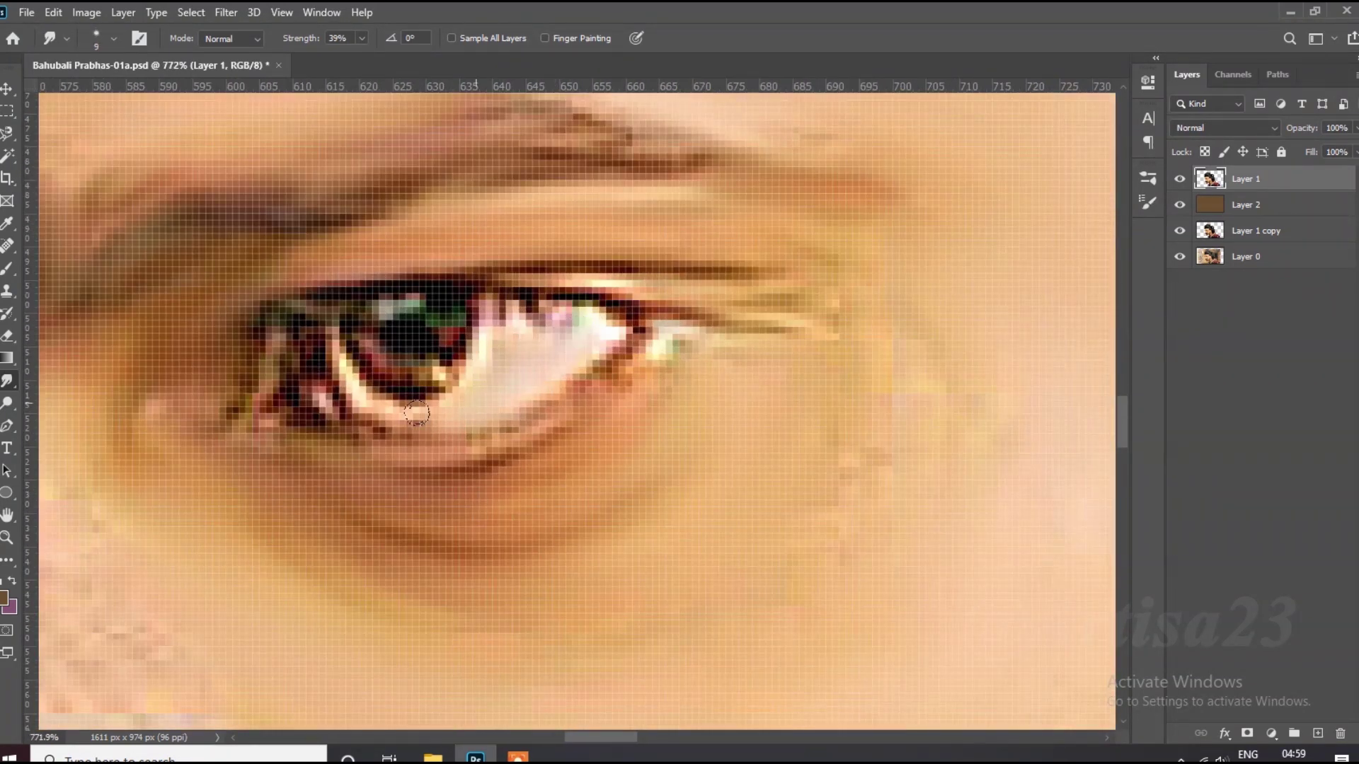
Smooth the lower eyelid and brighten the eye white.
{"action": "scroll", "coordinate": [608, 376], "scroll_direction": "down", "scroll_amount": 2}
{"action": "left_click_drag", "start_coordinate": [570, 373], "coordinate": [370, 415]}
{"action": "scroll", "coordinate": [496, 354], "scroll_direction": "up", "scroll_amount": 1}
{"action": "scroll", "coordinate": [568, 326], "scroll_direction": "up", "scroll_amount": 1}
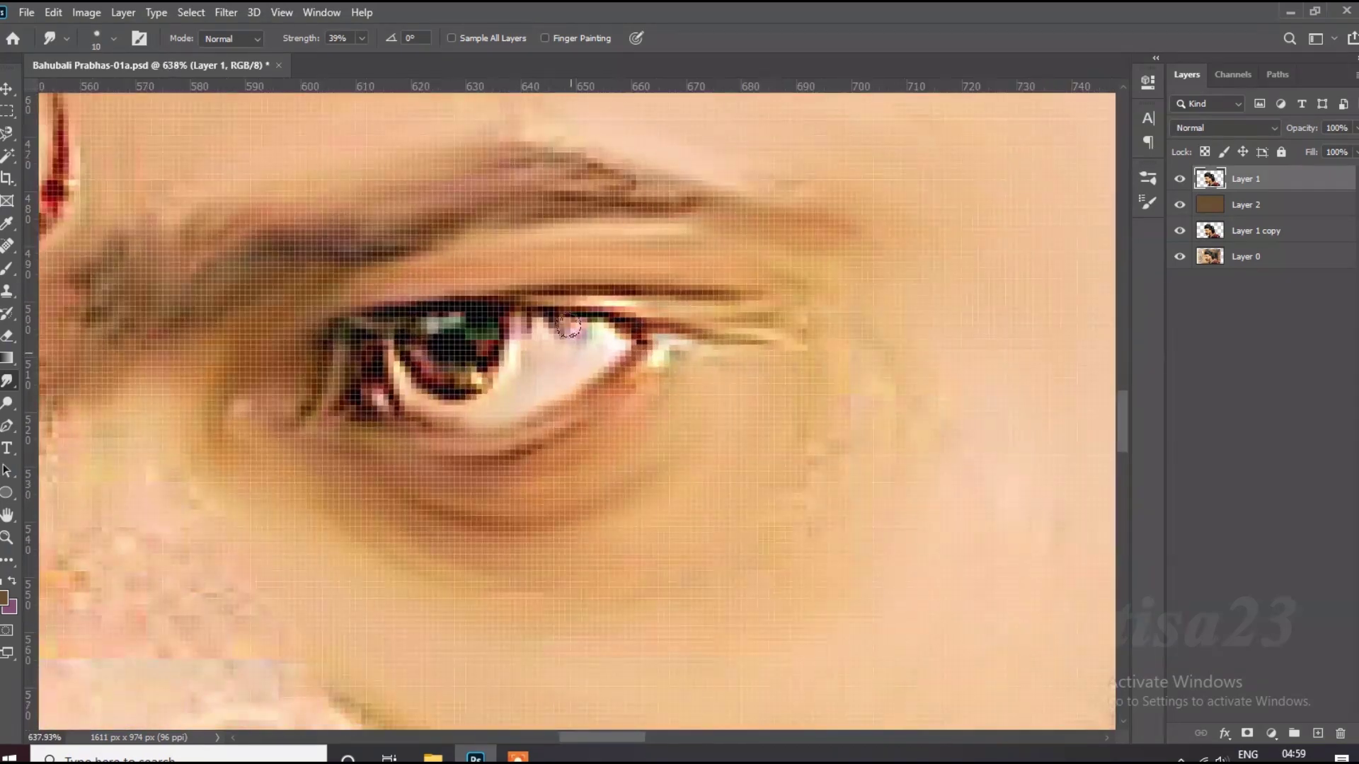
{"action": "left_click_drag", "start_coordinate": [603, 326], "coordinate": [499, 318]}
{"action": "scroll", "coordinate": [540, 352], "scroll_direction": "down", "scroll_amount": 3}
{"action": "scroll", "coordinate": [661, 395], "scroll_direction": "down", "scroll_amount": 1}
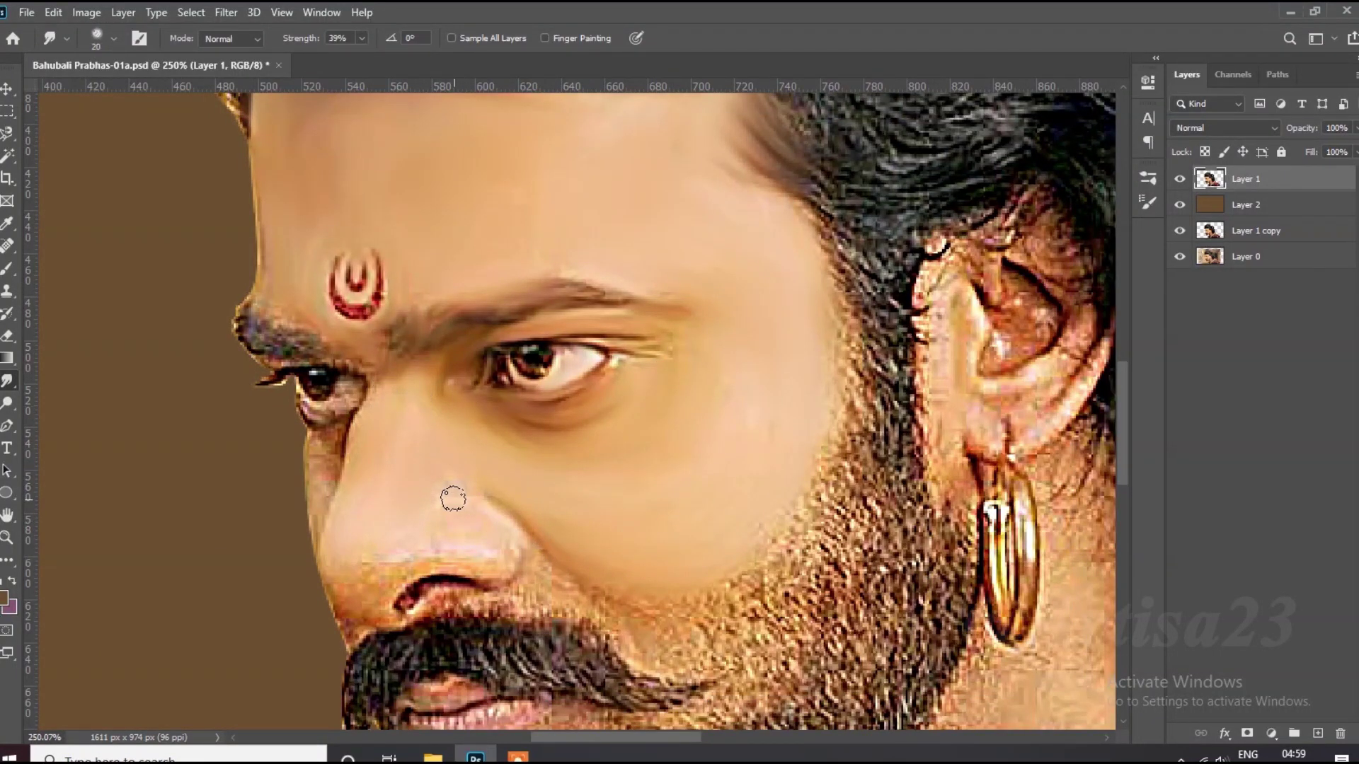
With a larger brush, blend the beard edge into the cheek skin.
{"action": "scroll", "coordinate": [467, 504], "scroll_direction": "down", "scroll_amount": 1}
{"action": "scroll", "coordinate": [564, 449], "scroll_direction": "up", "scroll_amount": 1}
{"action": "scroll", "coordinate": [457, 474], "scroll_direction": "up", "scroll_amount": 2}
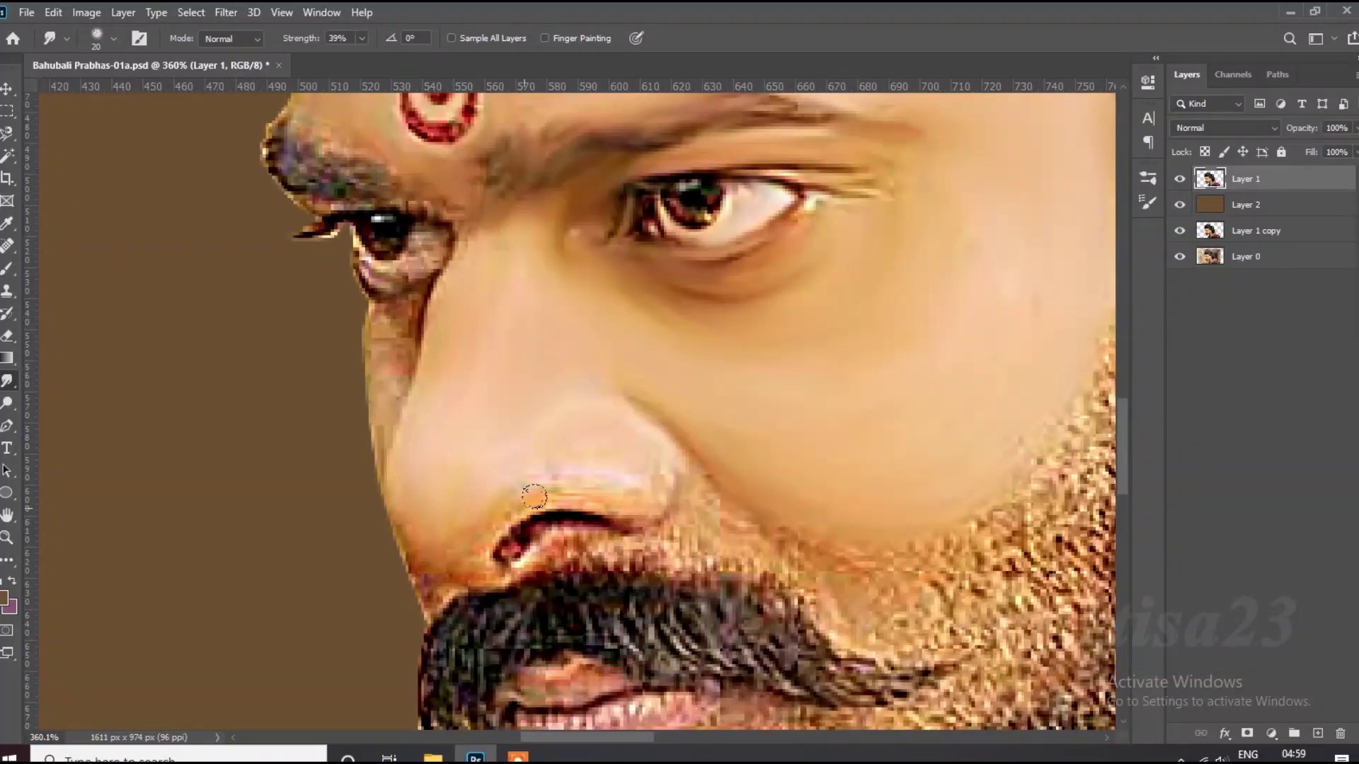
{"action": "scroll", "coordinate": [567, 455], "scroll_direction": "up", "scroll_amount": 1}
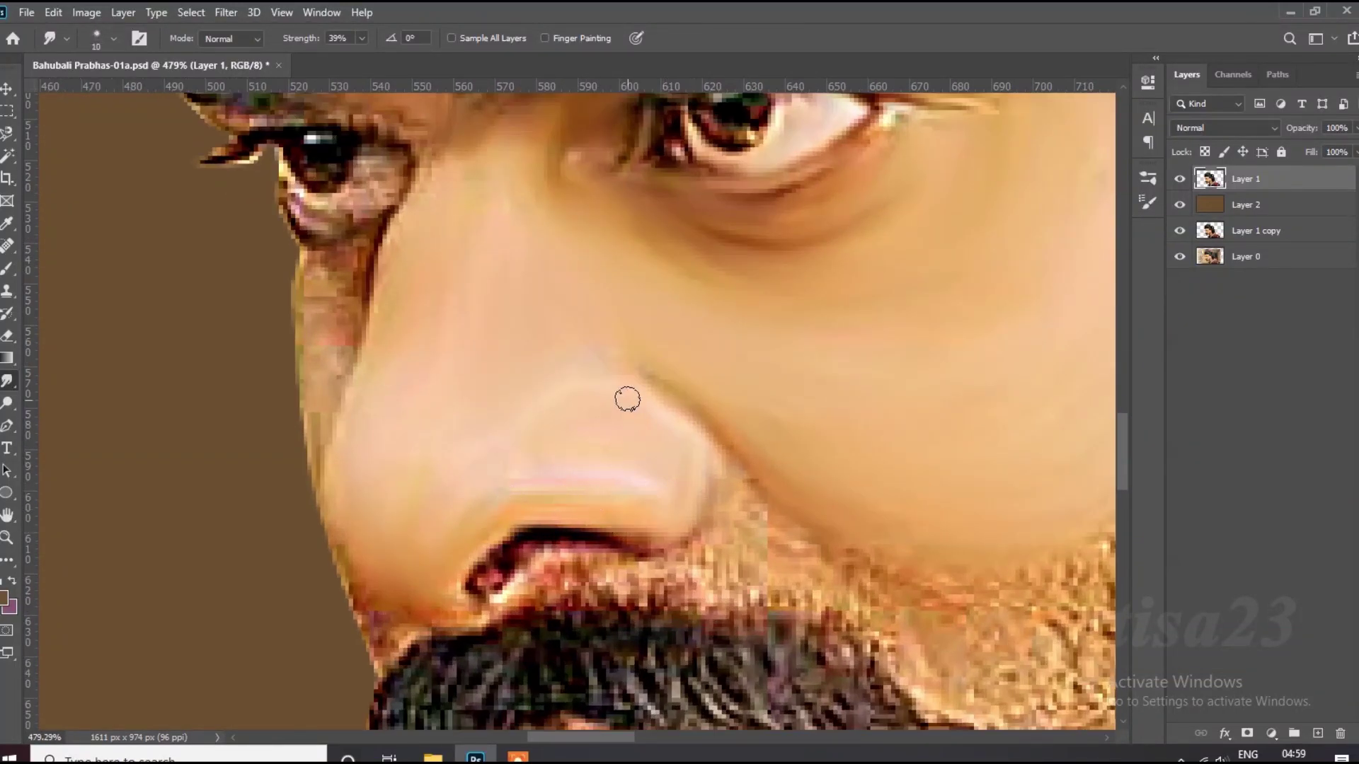
{"action": "key", "text": "bracketright"}
{"action": "key", "text": "bracketright"}
{"action": "scroll", "coordinate": [779, 531], "scroll_direction": "down", "scroll_amount": 4}
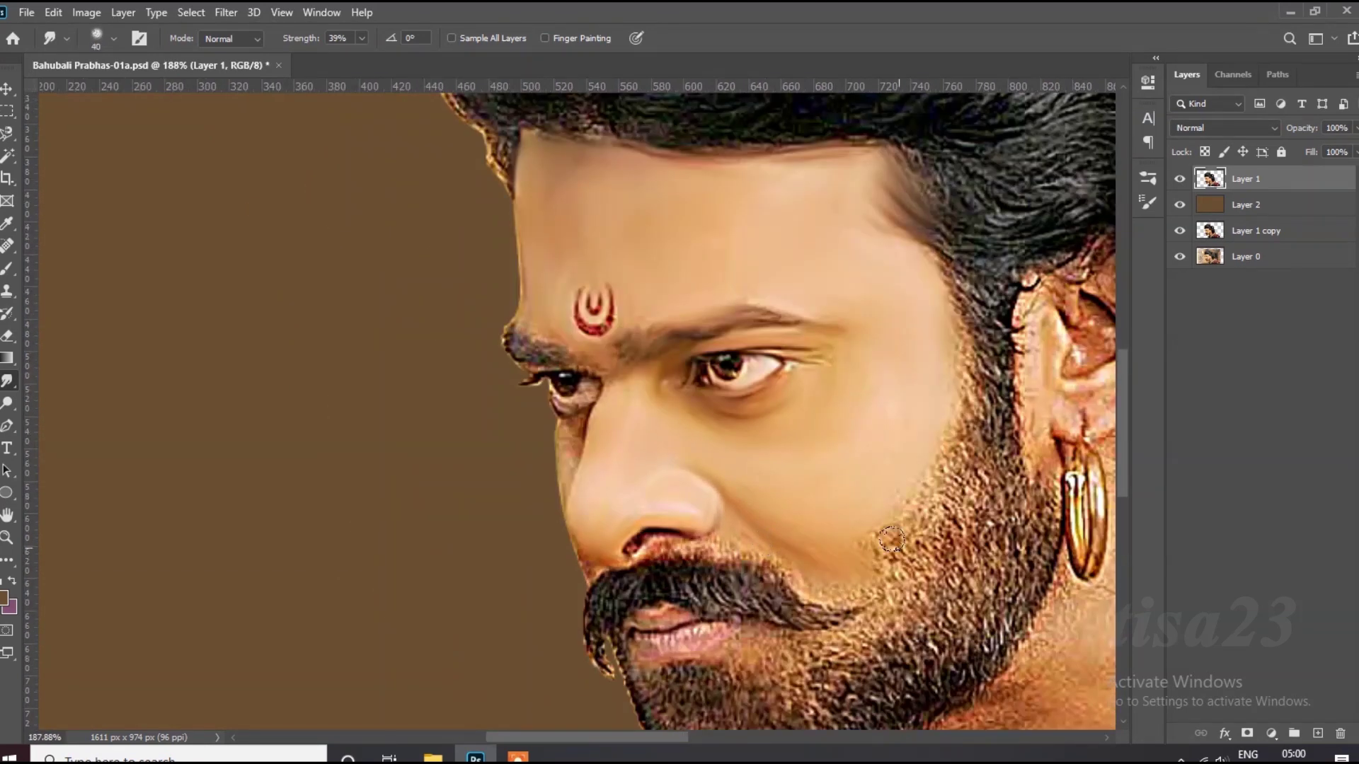
{"action": "key", "text": "bracketright"}
{"action": "left_click_drag", "start_coordinate": [892, 541], "coordinate": [918, 480]}
Smear the eyebrow texture and the brow edge left of the eye smooth.
{"action": "key", "text": "bracketleft"}
{"action": "scroll", "coordinate": [568, 365], "scroll_direction": "up", "scroll_amount": 2}
{"action": "scroll", "coordinate": [569, 365], "scroll_direction": "up", "scroll_amount": 1}
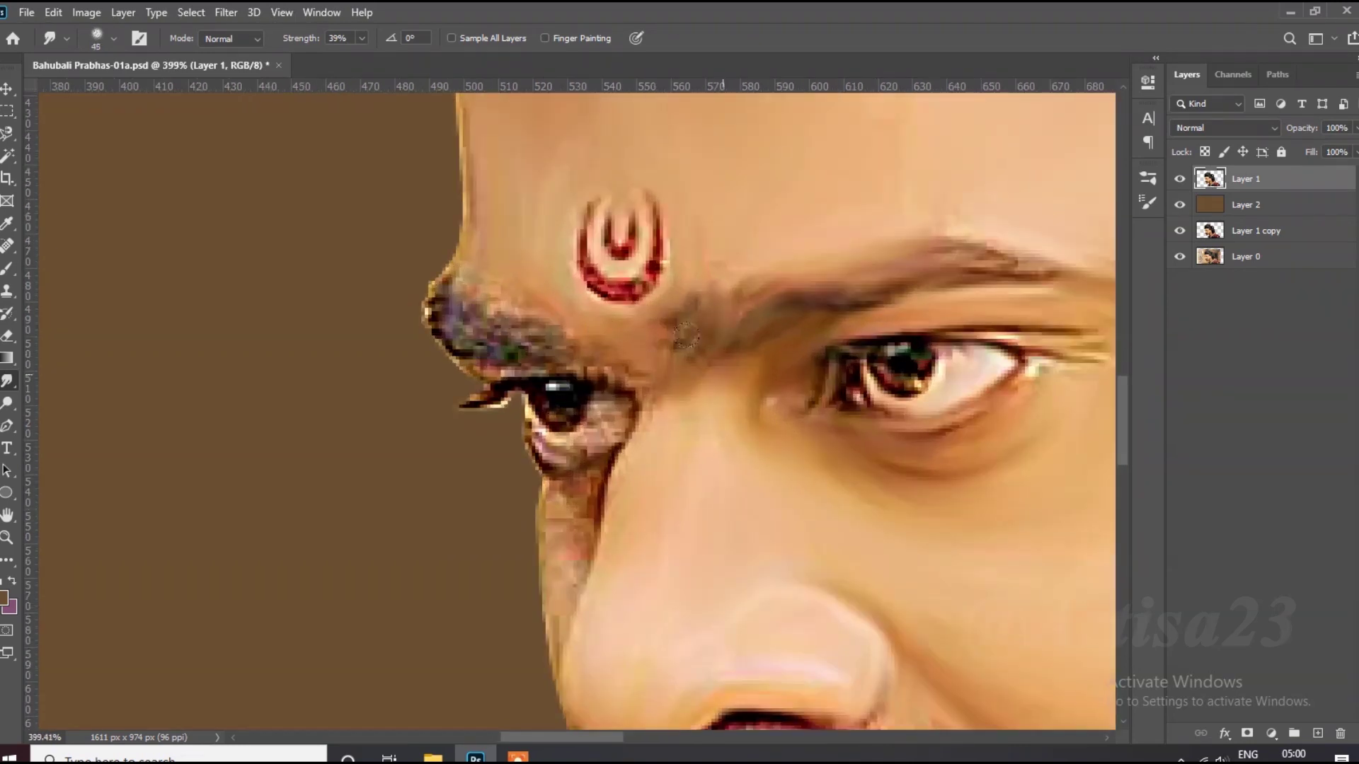
{"action": "left_click_drag", "start_coordinate": [484, 334], "coordinate": [538, 345]}
{"action": "key", "text": "bracketright"}
{"action": "mouse_move", "coordinate": [512, 299]}
{"action": "left_mouse_down"}
{"action": "mouse_move", "coordinate": [438, 304]}
{"action": "mouse_move", "coordinate": [480, 362]}
{"action": "left_mouse_up"}
Blend the textured patch below the eye into smooth skin.
{"action": "key", "text": "bracketleft"}
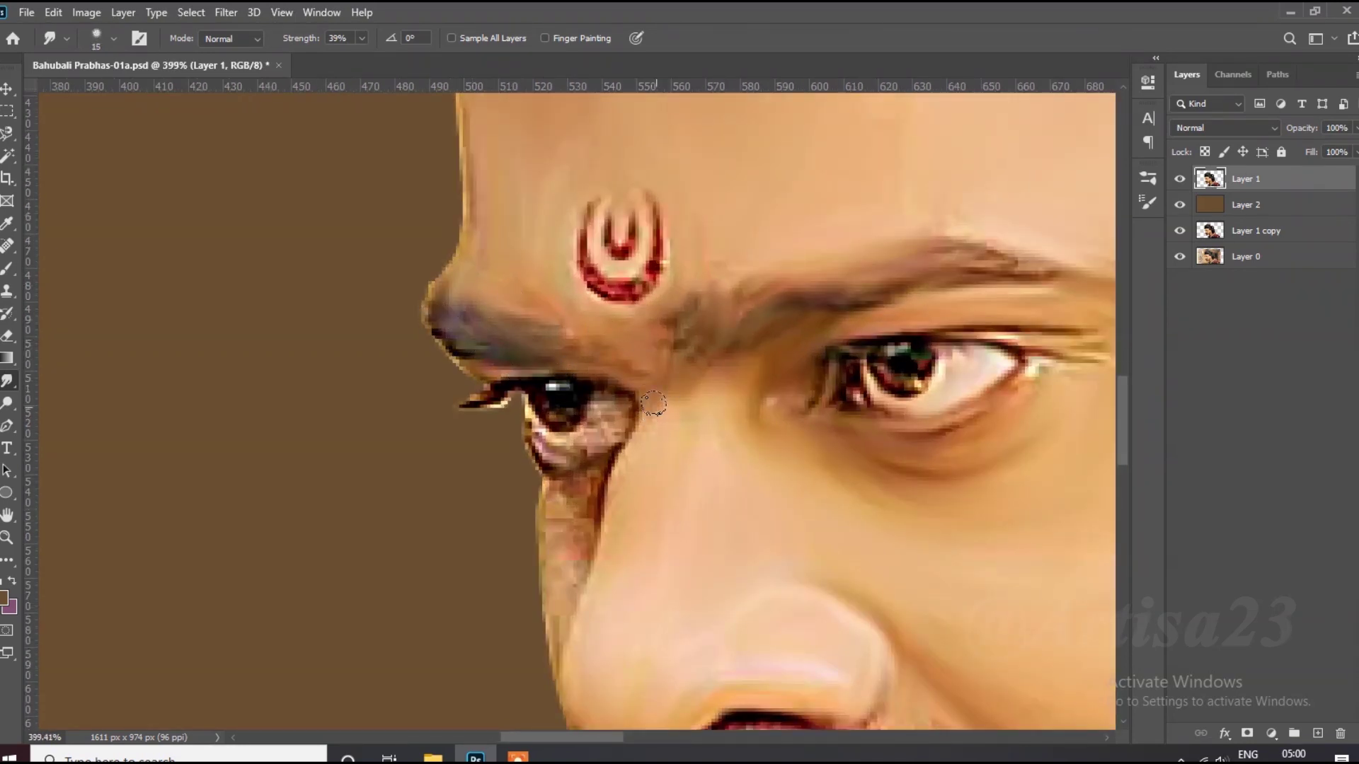
{"action": "left_click_drag", "start_coordinate": [587, 499], "coordinate": [564, 526]}
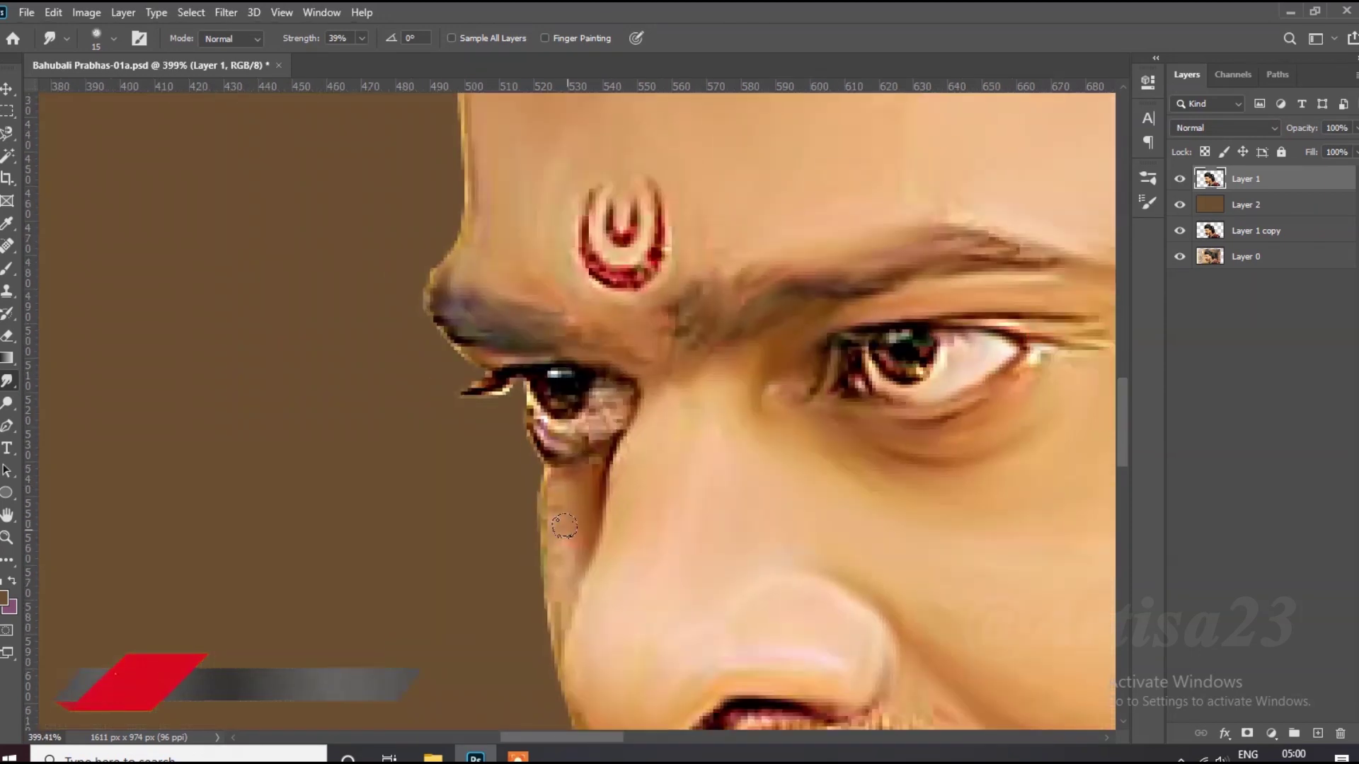
{"action": "scroll", "coordinate": [552, 602], "scroll_direction": "down", "scroll_amount": 2}
{"action": "scroll", "coordinate": [548, 609], "scroll_direction": "up", "scroll_amount": 2}
{"action": "key", "text": "bracketleft"}
{"action": "key", "text": "bracketleft"}
{"action": "key", "text": "bracketleft"}
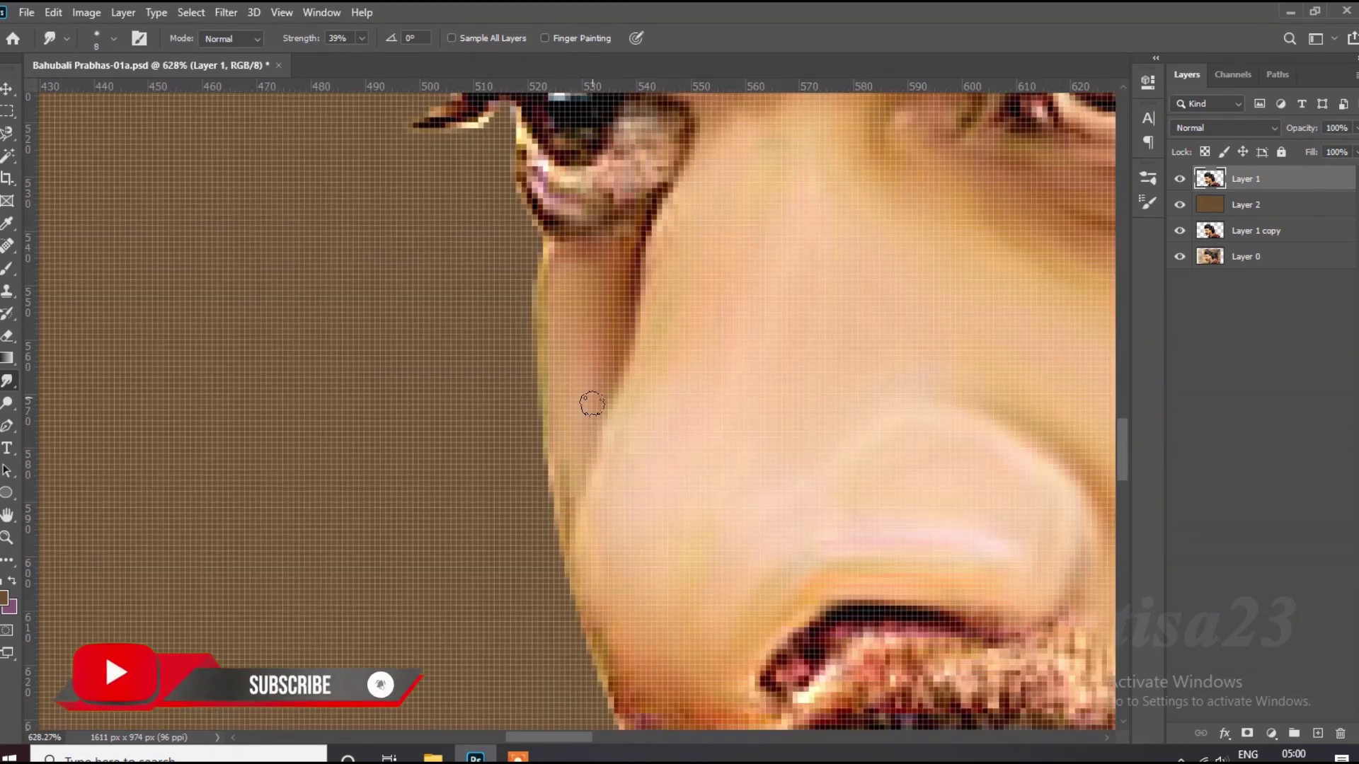
Smudge the lower eyelid and under-eye skin smooth, then save the document.
{"action": "scroll", "coordinate": [562, 465], "scroll_direction": "down", "scroll_amount": 3}
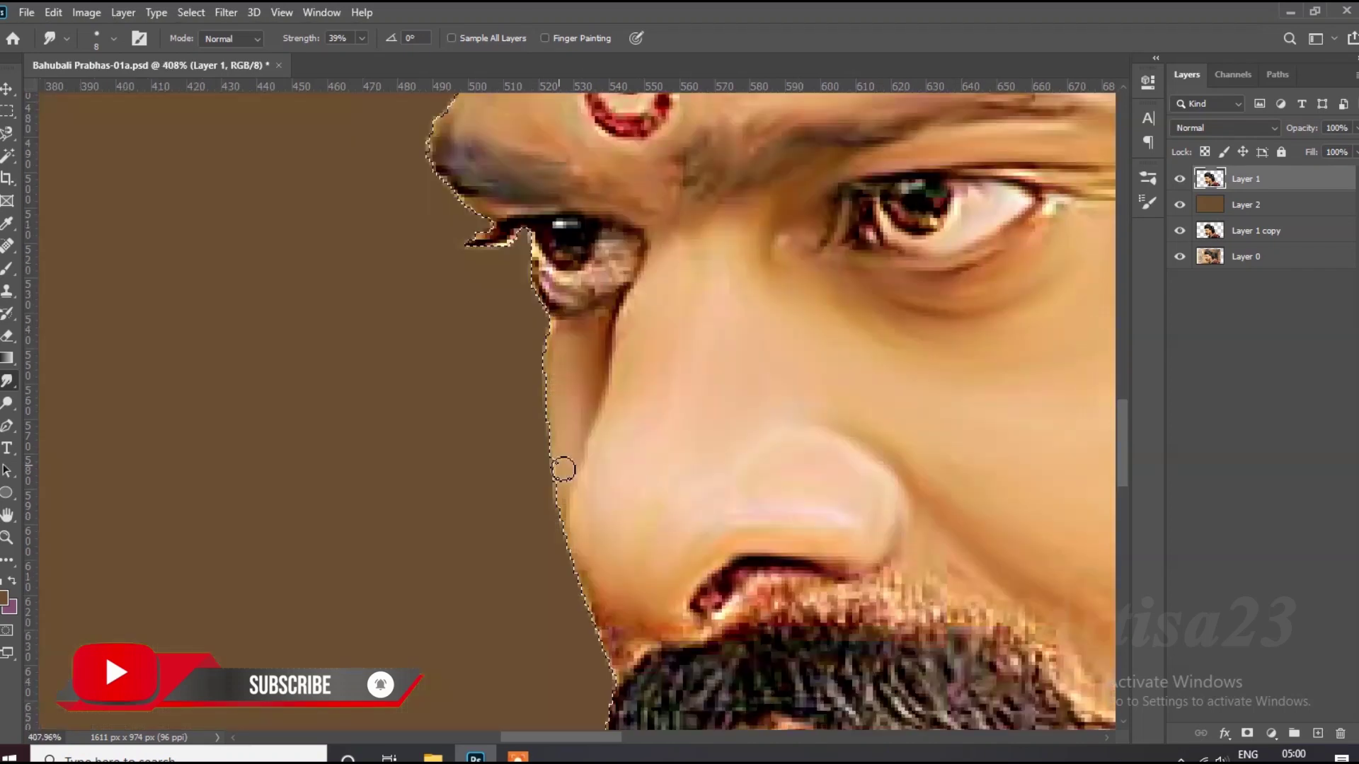
{"action": "scroll", "coordinate": [604, 399], "scroll_direction": "up", "scroll_amount": 4}
{"action": "left_click_drag", "start_coordinate": [488, 453], "coordinate": [588, 474]}
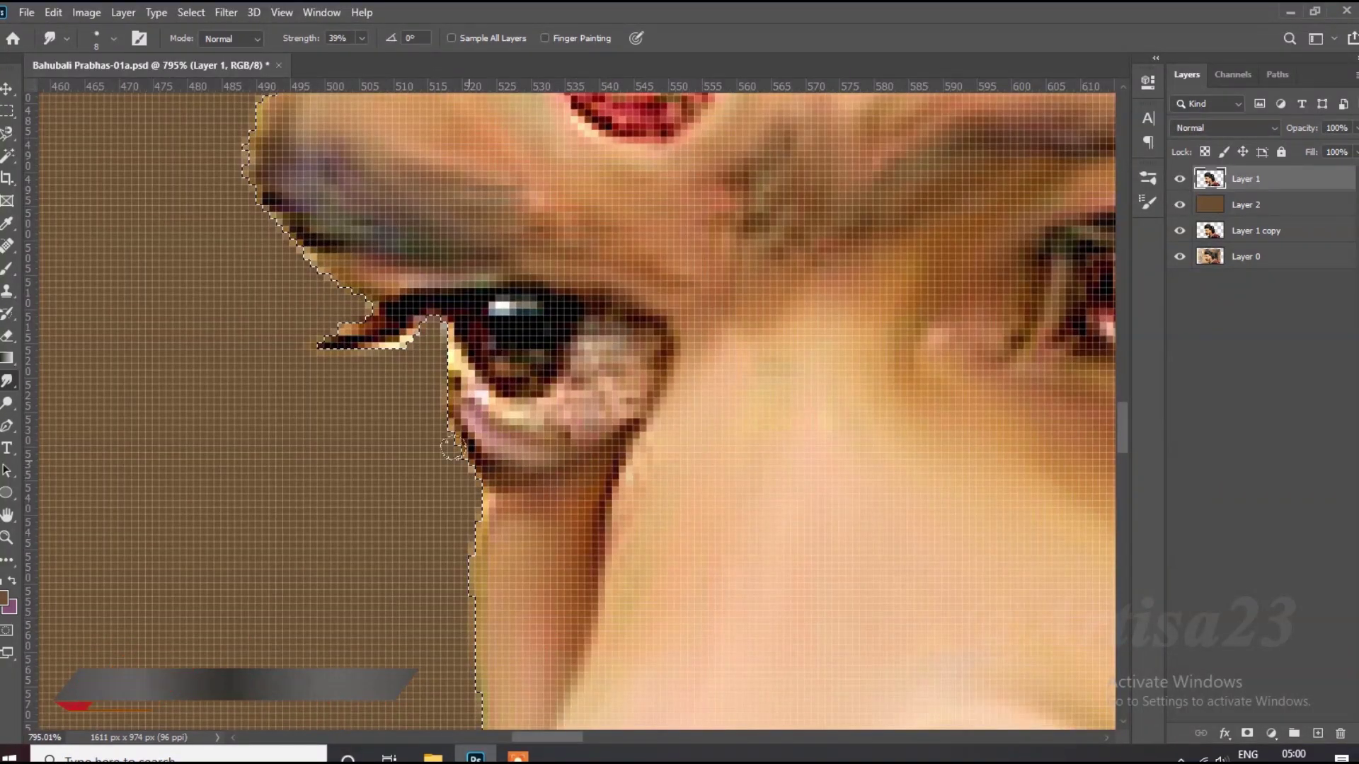
{"action": "scroll", "coordinate": [448, 412], "scroll_direction": "down", "scroll_amount": 2}
{"action": "scroll", "coordinate": [449, 411], "scroll_direction": "up", "scroll_amount": 2}
{"action": "scroll", "coordinate": [453, 411], "scroll_direction": "up", "scroll_amount": 2}
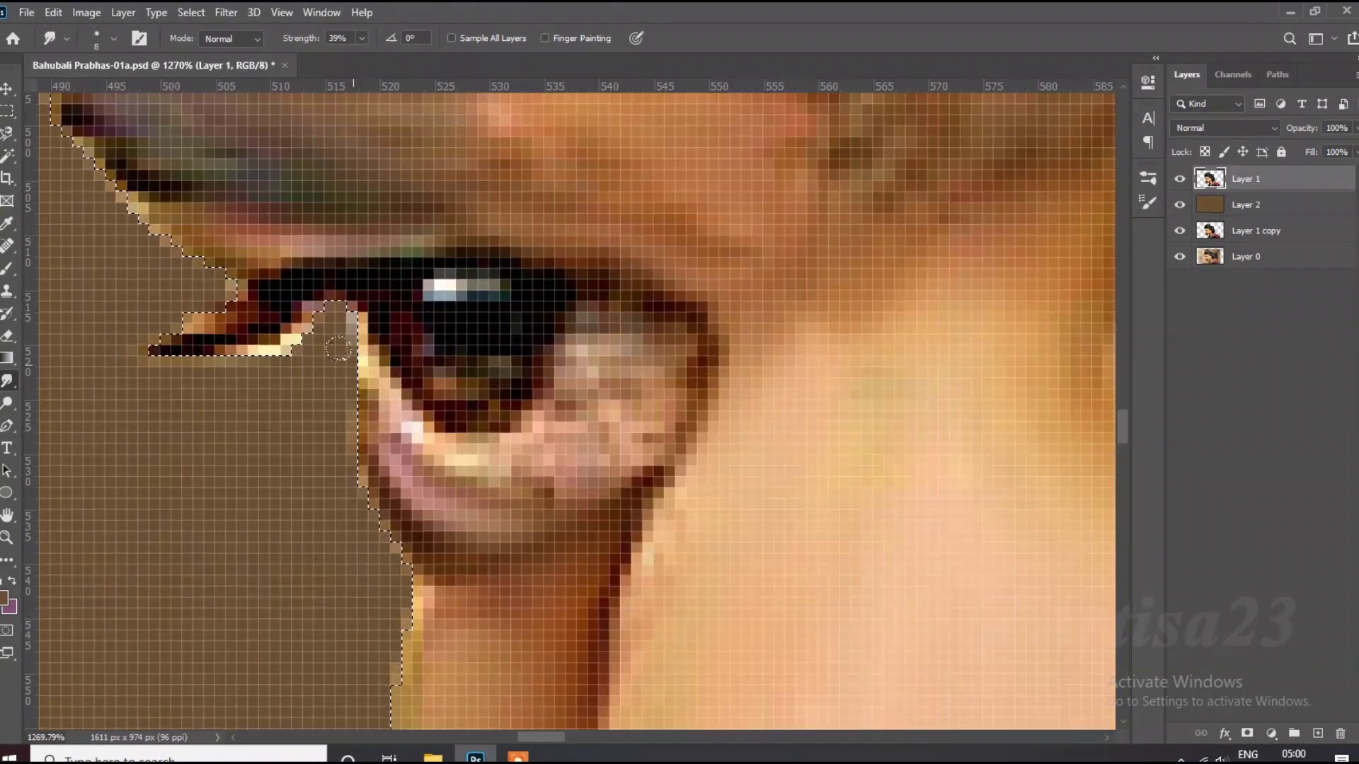
{"action": "left_click_drag", "start_coordinate": [613, 393], "coordinate": [574, 430]}
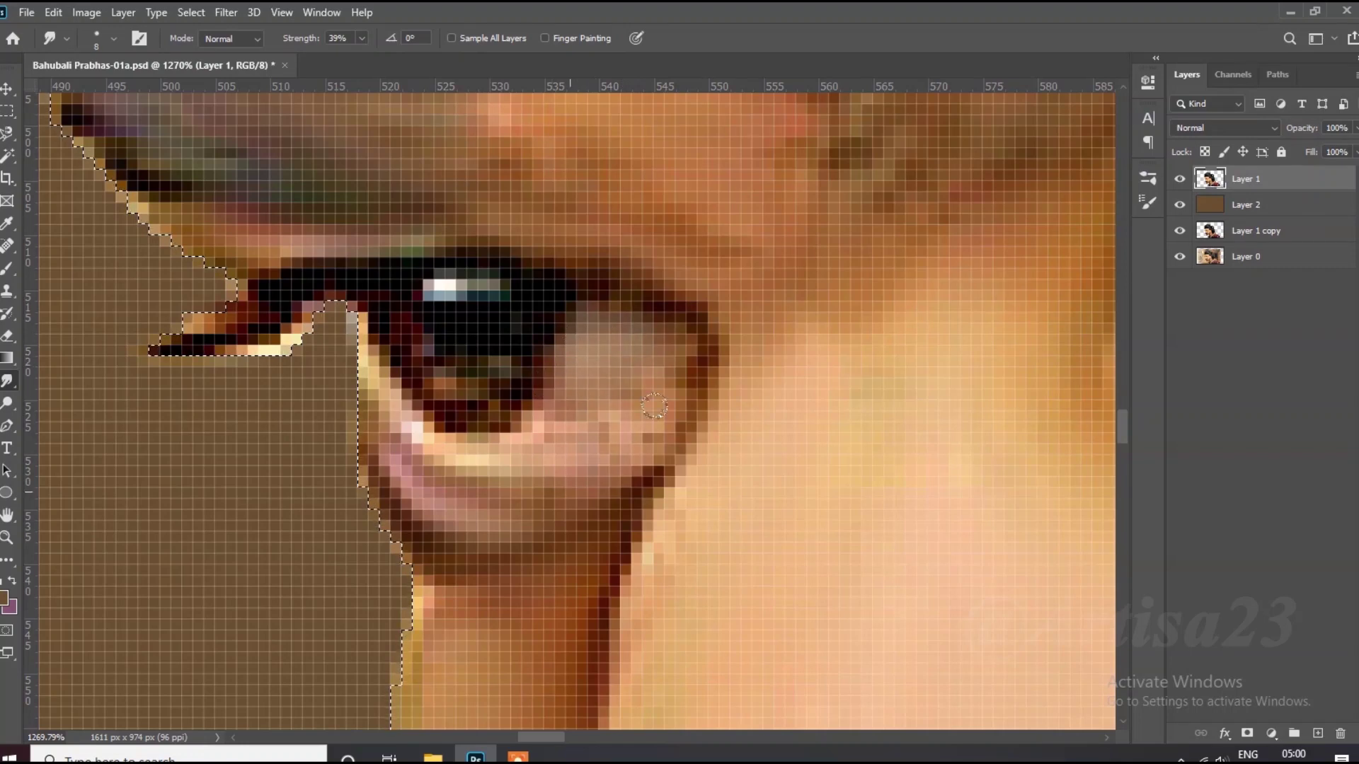
{"action": "scroll", "coordinate": [574, 429], "scroll_direction": "down", "scroll_amount": 3}
{"action": "scroll", "coordinate": [574, 429], "scroll_direction": "down", "scroll_amount": 3}
{"action": "scroll", "coordinate": [560, 414], "scroll_direction": "up", "scroll_amount": 2}
{"action": "scroll", "coordinate": [552, 403], "scroll_direction": "down", "scroll_amount": 2}
{"action": "scroll", "coordinate": [545, 398], "scroll_direction": "up", "scroll_amount": 2}
{"action": "key", "text": "ctrl+s"}
Smudge the upper-lip skin and nostril contour, blending beard pixels under the nostril into skin.
{"action": "scroll", "coordinate": [495, 403], "scroll_direction": "down", "scroll_amount": 2}
{"action": "scroll", "coordinate": [445, 408], "scroll_direction": "down", "scroll_amount": 2}
{"action": "scroll", "coordinate": [446, 399], "scroll_direction": "up", "scroll_amount": 2}
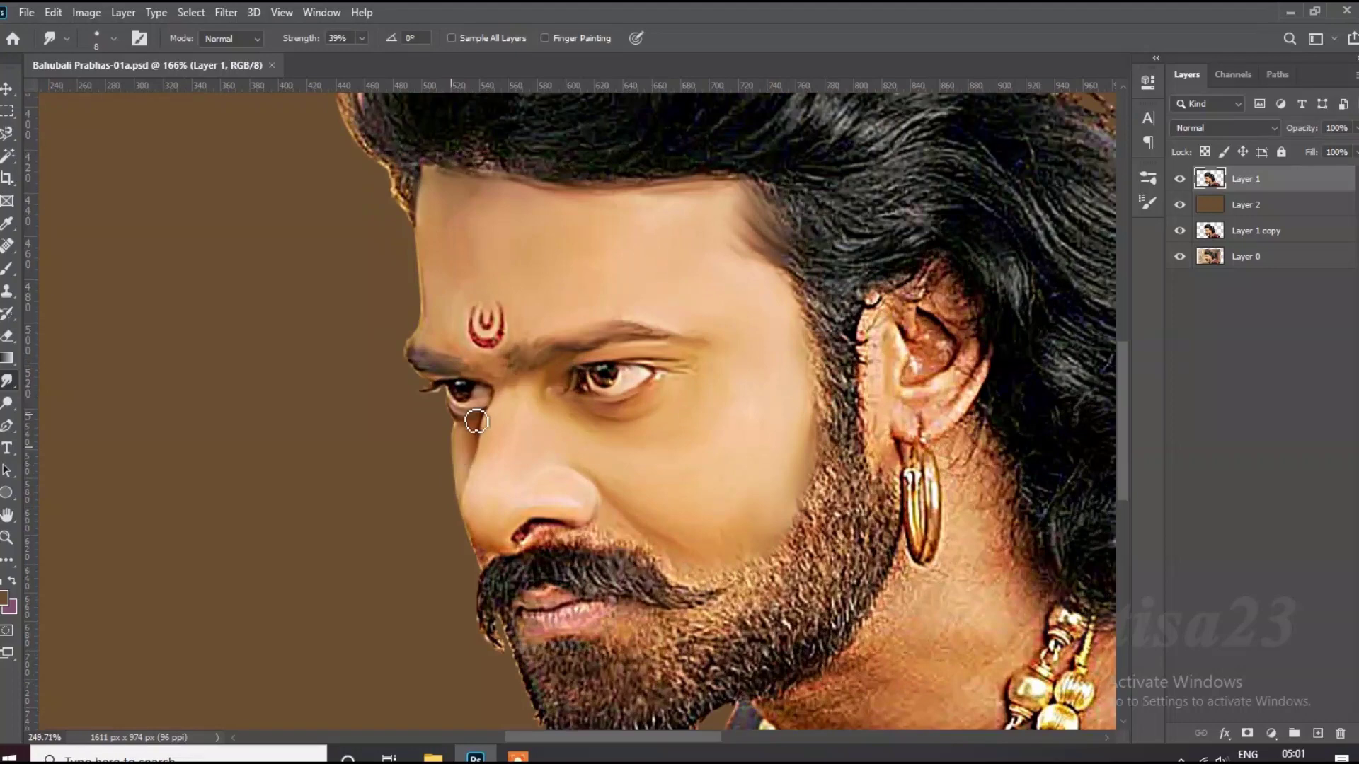
{"action": "scroll", "coordinate": [448, 389], "scroll_direction": "up", "scroll_amount": 4}
{"action": "scroll", "coordinate": [448, 384], "scroll_direction": "down", "scroll_amount": 4}
{"action": "scroll", "coordinate": [496, 368], "scroll_direction": "down", "scroll_amount": 1}
{"action": "scroll", "coordinate": [566, 340], "scroll_direction": "up", "scroll_amount": 2}
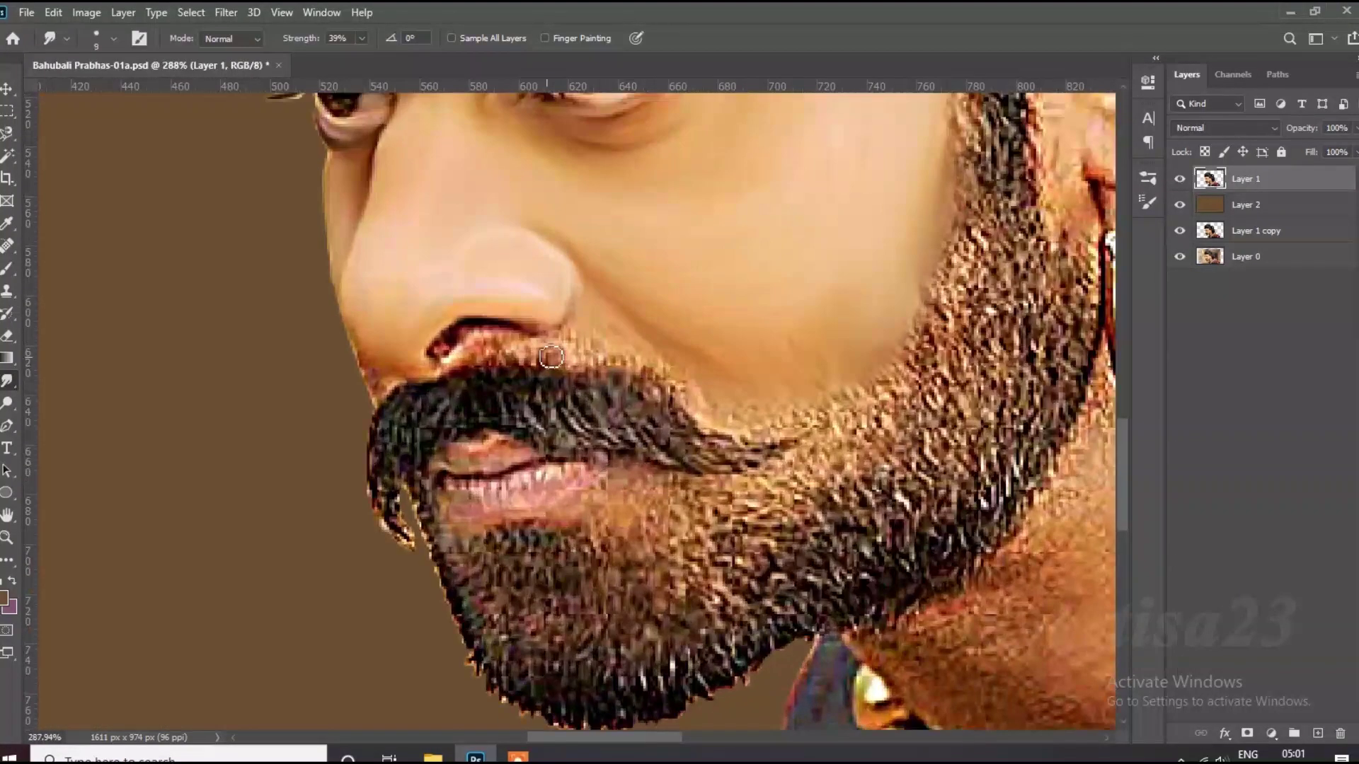
{"action": "scroll", "coordinate": [599, 335], "scroll_direction": "up", "scroll_amount": 2}
{"action": "key", "text": "bracketright"}
{"action": "key", "text": "bracketright"}
{"action": "key", "text": "bracketright"}
{"action": "left_click_drag", "start_coordinate": [555, 335], "coordinate": [531, 331]}
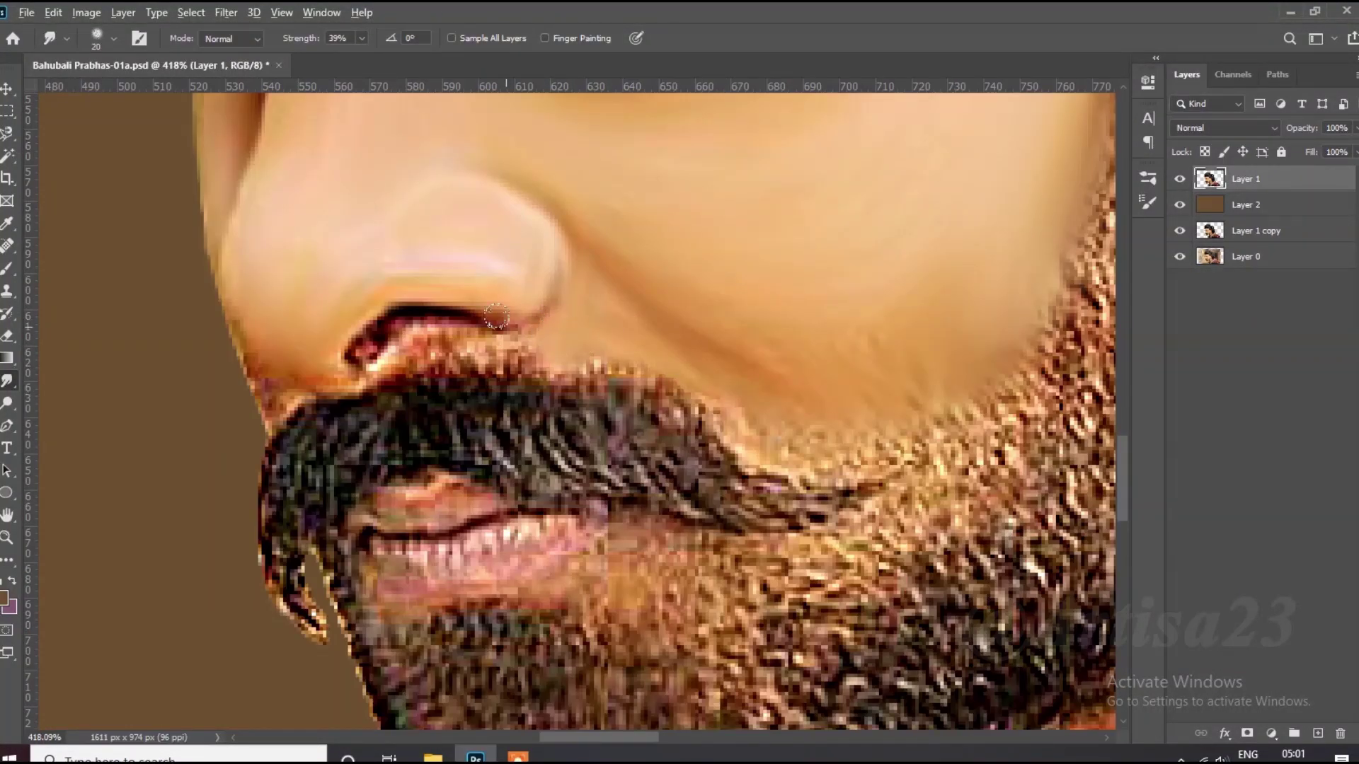
{"action": "scroll", "coordinate": [493, 345], "scroll_direction": "up", "scroll_amount": 1}
{"action": "key", "text": "bracketright"}
{"action": "left_click_drag", "start_coordinate": [376, 363], "coordinate": [393, 376]}
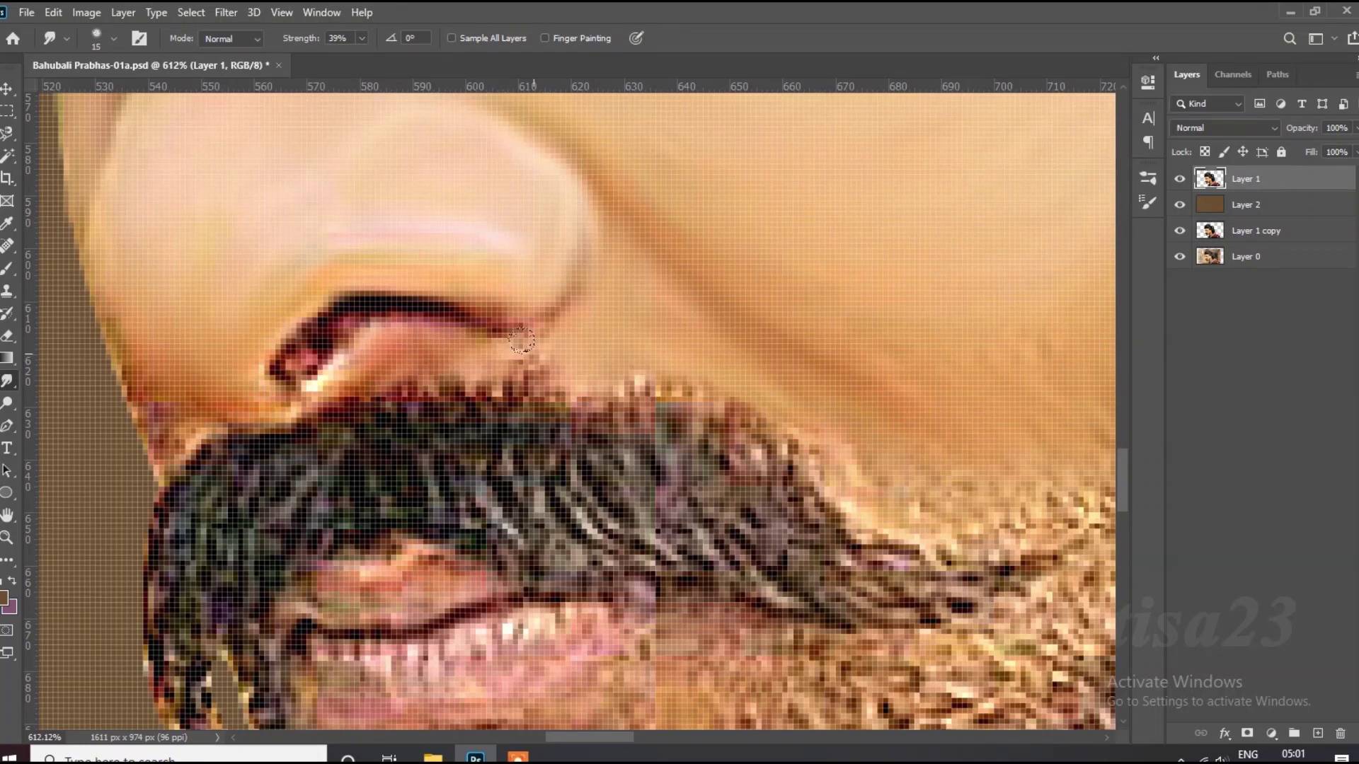
{"action": "key", "text": "bracketleft"}
{"action": "mouse_move", "coordinate": [312, 382]}
{"action": "left_mouse_down"}
{"action": "mouse_move", "coordinate": [354, 325]}
{"action": "mouse_move", "coordinate": [453, 319]}
{"action": "left_mouse_up"}
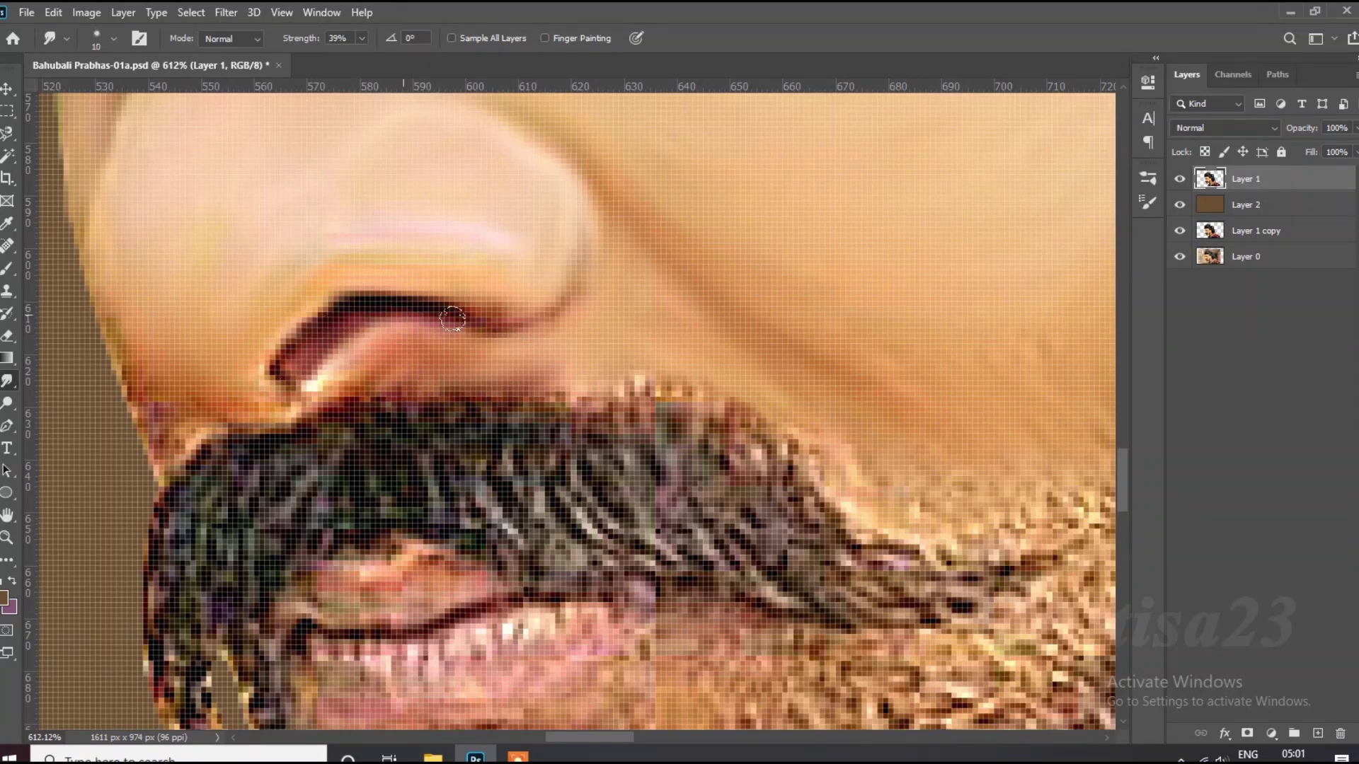
Smear the mustache hairs into smooth streaks, including its right end and left edge.
{"action": "key", "text": "bracketright"}
{"action": "left_click_drag", "start_coordinate": [489, 419], "coordinate": [598, 506]}
{"action": "left_click_drag", "start_coordinate": [573, 453], "coordinate": [509, 530]}
{"action": "left_click_drag", "start_coordinate": [488, 443], "coordinate": [418, 524]}
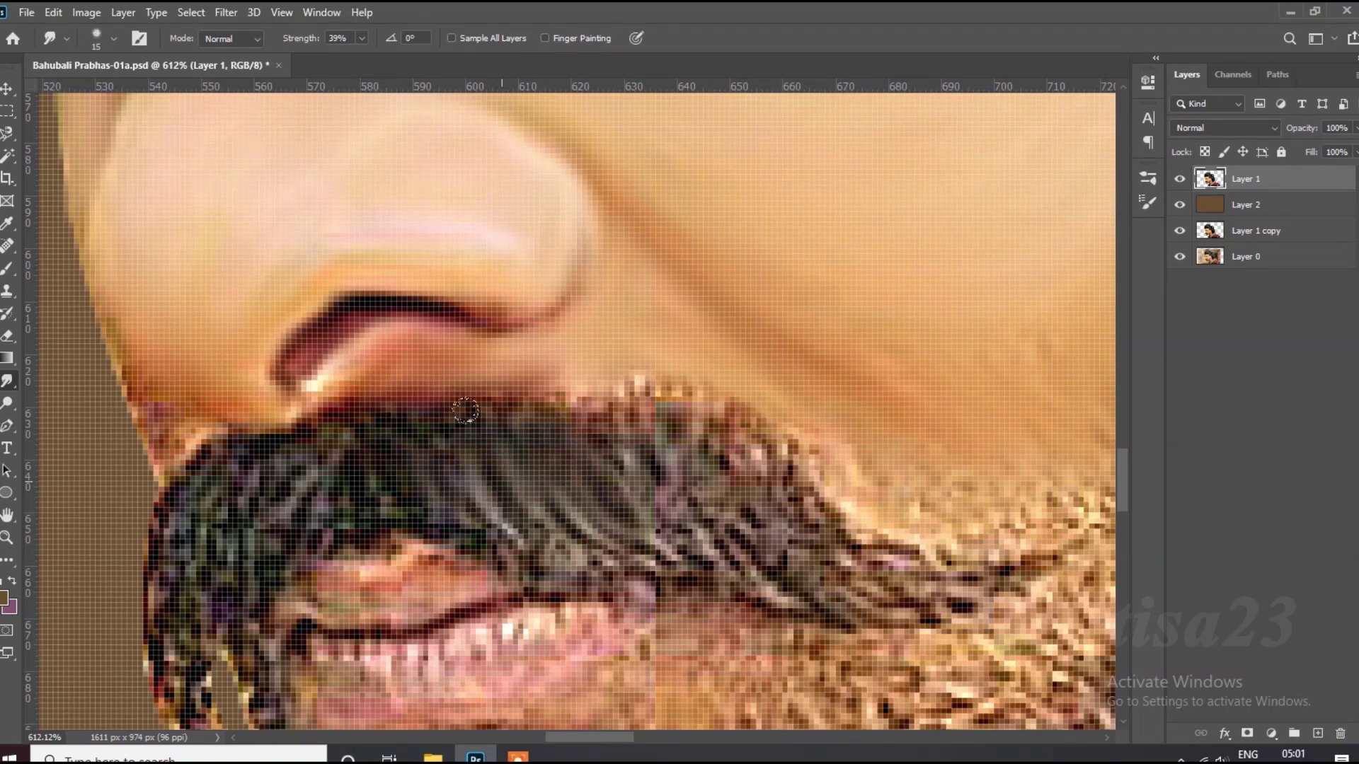
{"action": "scroll", "coordinate": [465, 411], "scroll_direction": "down", "scroll_amount": 3}
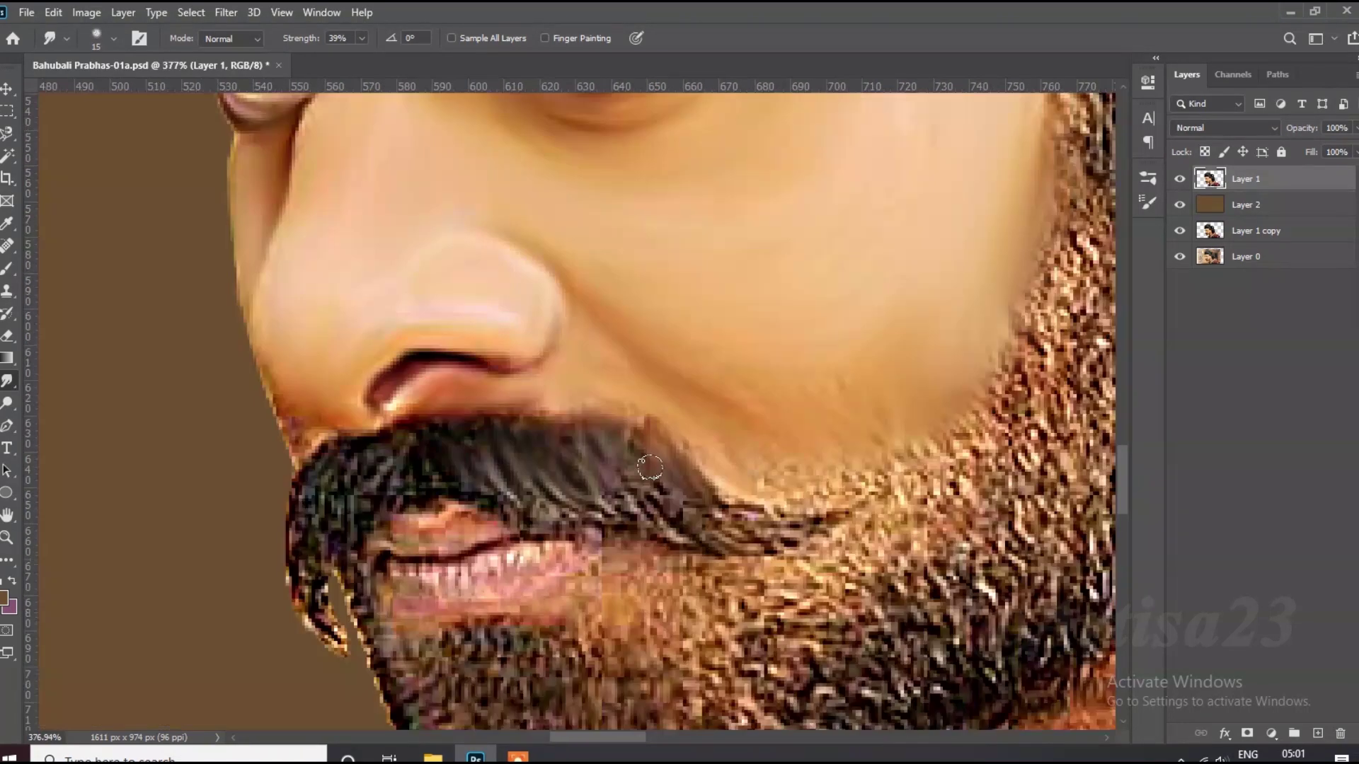
{"action": "scroll", "coordinate": [650, 467], "scroll_direction": "up", "scroll_amount": 1}
{"action": "key", "text": "bracketright"}
{"action": "scroll", "coordinate": [821, 394], "scroll_direction": "up", "scroll_amount": 1}
{"action": "key", "text": "bracketleft"}
{"action": "left_click_drag", "start_coordinate": [870, 495], "coordinate": [533, 496]}
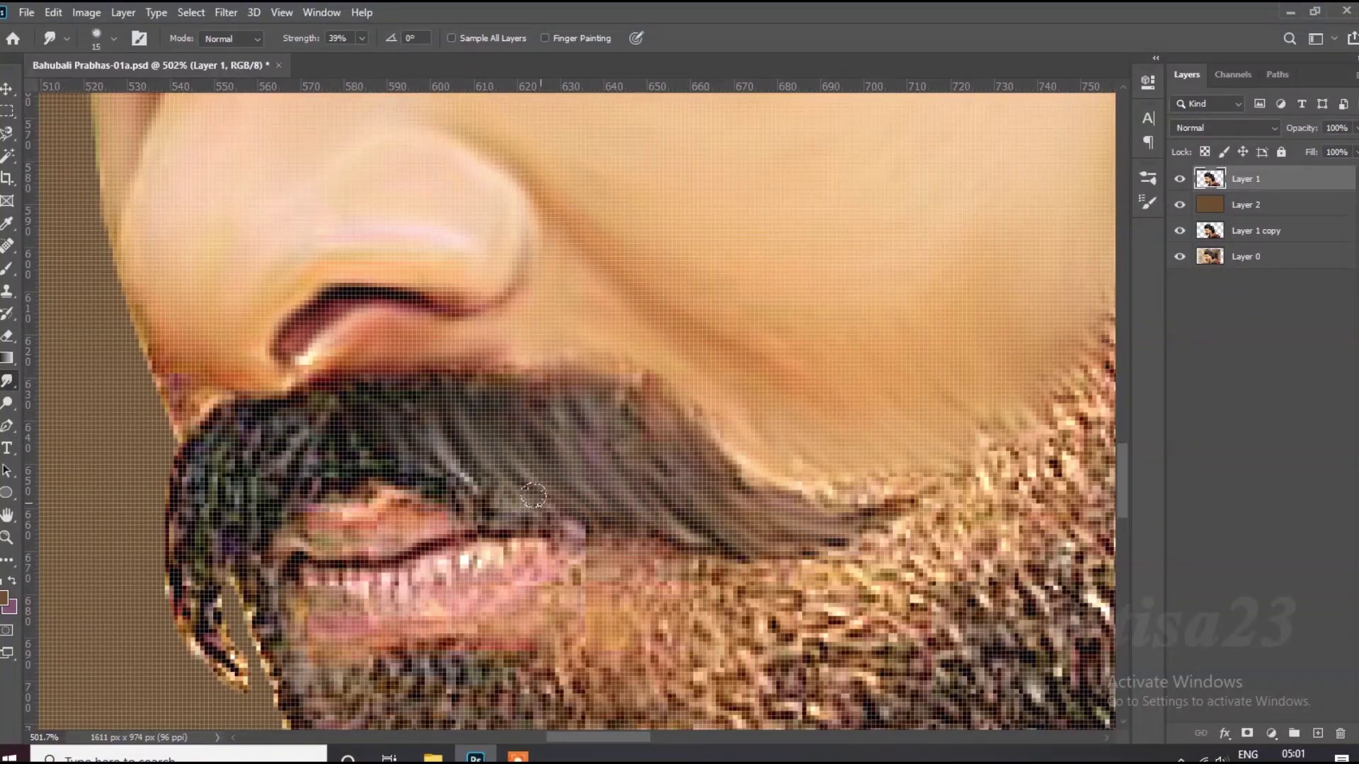
{"action": "scroll", "coordinate": [534, 496], "scroll_direction": "left", "scroll_amount": 3}
{"action": "mouse_move", "coordinate": [432, 460]}
{"action": "left_mouse_down"}
{"action": "mouse_move", "coordinate": [416, 594]}
{"action": "mouse_move", "coordinate": [440, 609]}
{"action": "mouse_move", "coordinate": [396, 506]}
{"action": "left_mouse_up"}
Streak the beard below the lower lip and soften the curly beard texture on the cheek.
{"action": "scroll", "coordinate": [453, 623], "scroll_direction": "down", "scroll_amount": 1}
{"action": "scroll", "coordinate": [453, 623], "scroll_direction": "up", "scroll_amount": 1}
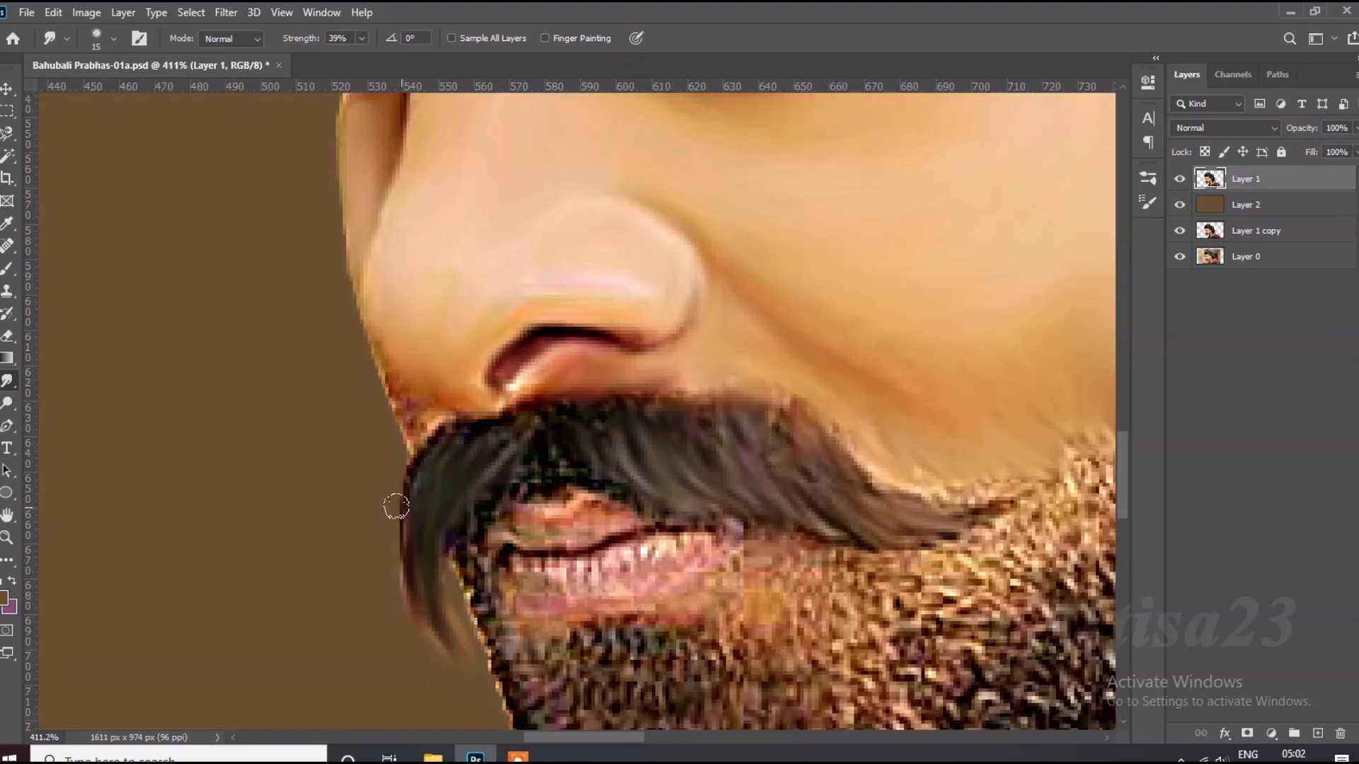
{"action": "scroll", "coordinate": [399, 416], "scroll_direction": "up", "scroll_amount": 2}
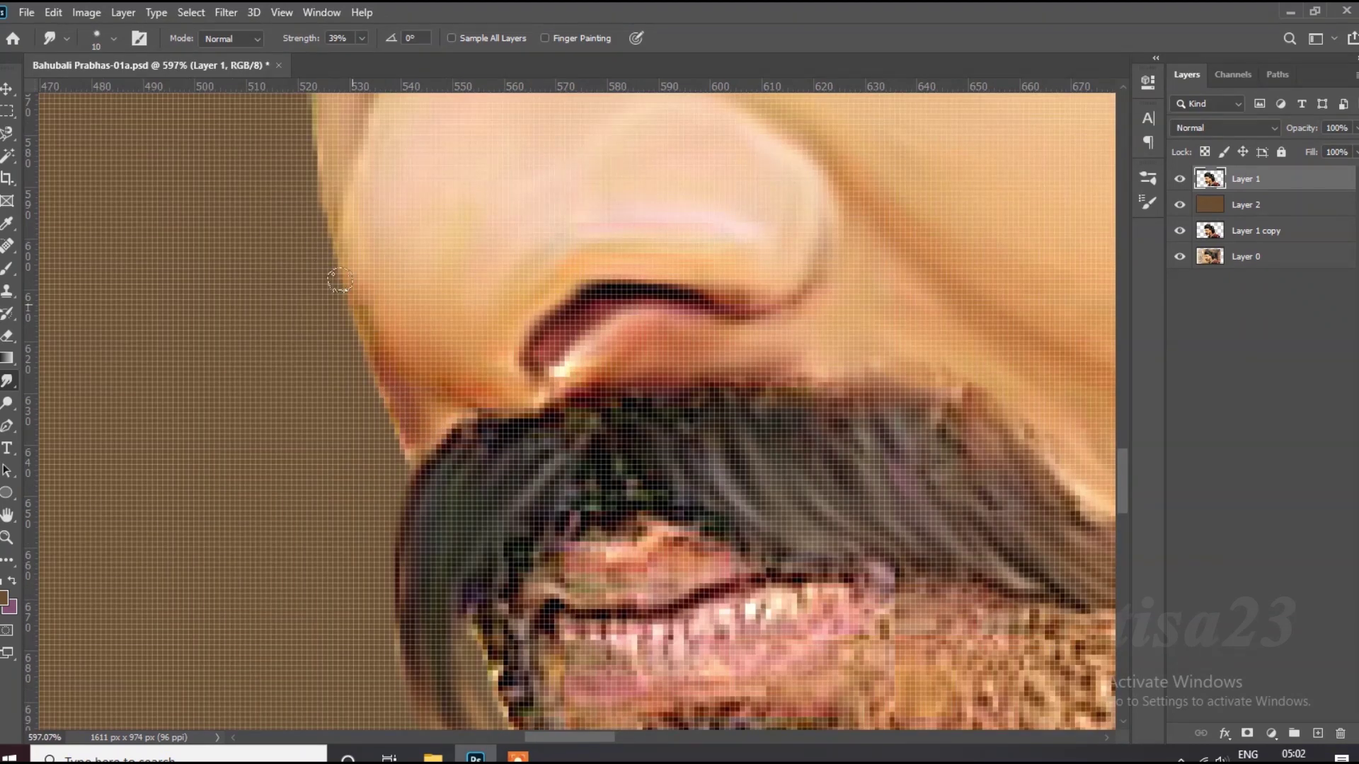
{"action": "scroll", "coordinate": [361, 474], "scroll_direction": "down", "scroll_amount": 2}
{"action": "scroll", "coordinate": [361, 474], "scroll_direction": "down", "scroll_amount": 2}
{"action": "scroll", "coordinate": [495, 509], "scroll_direction": "up", "scroll_amount": 2}
{"action": "scroll", "coordinate": [494, 510], "scroll_direction": "up", "scroll_amount": 2}
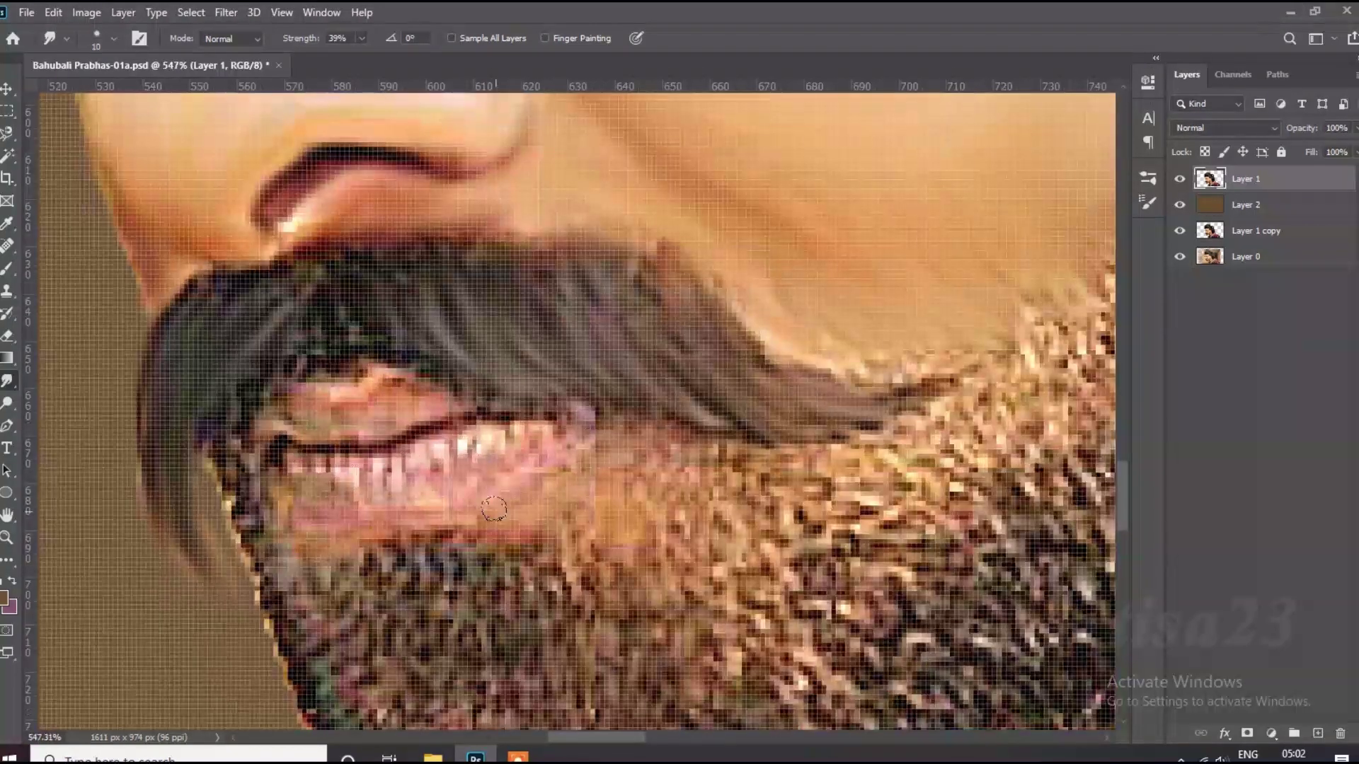
{"action": "key", "text": "bracketright"}
{"action": "scroll", "coordinate": [621, 501], "scroll_direction": "down", "scroll_amount": 2}
{"action": "scroll", "coordinate": [486, 514], "scroll_direction": "up", "scroll_amount": 2}
{"action": "scroll", "coordinate": [486, 515], "scroll_direction": "up", "scroll_amount": 1}
{"action": "key", "text": "bracketleft"}
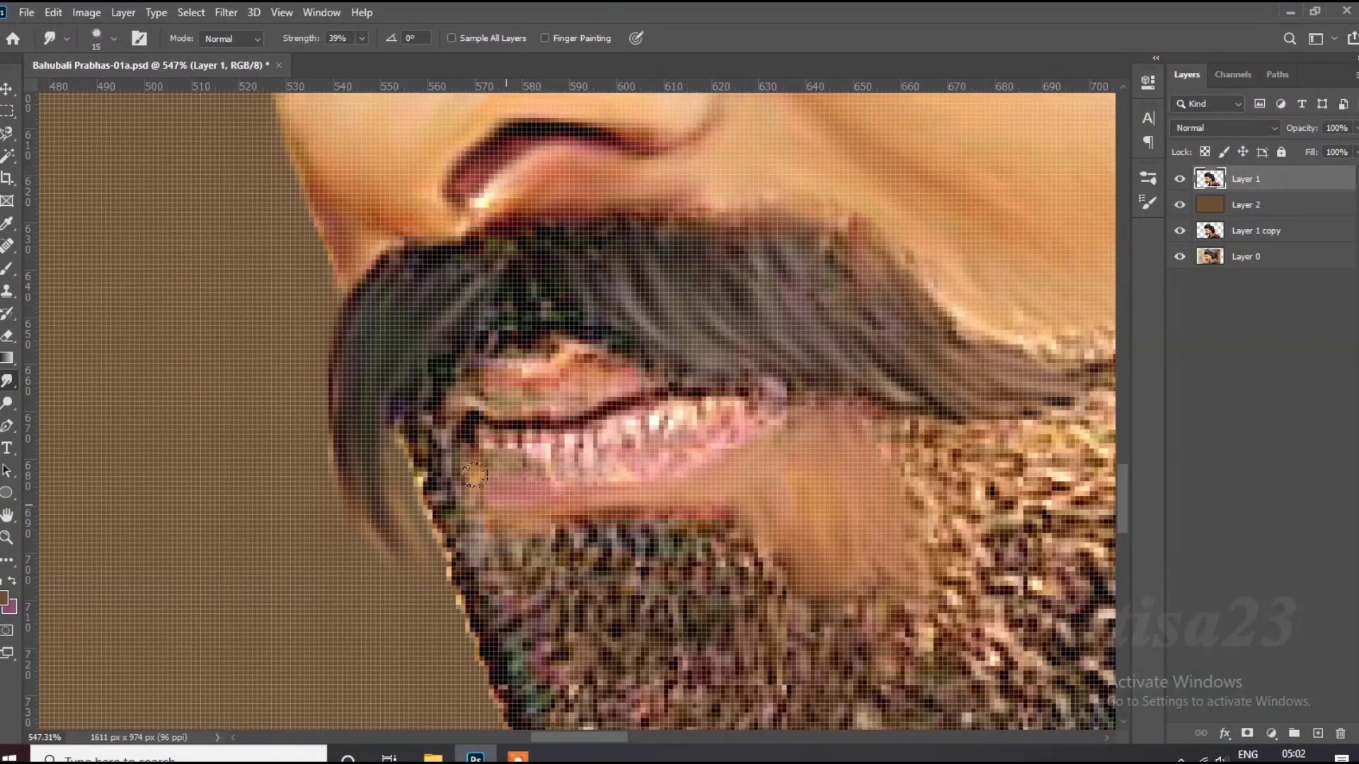
{"action": "scroll", "coordinate": [481, 502], "scroll_direction": "down", "scroll_amount": 2}
{"action": "key", "text": "bracketright"}
{"action": "mouse_move", "coordinate": [637, 495]}
{"action": "left_mouse_down"}
{"action": "mouse_move", "coordinate": [566, 518]}
{"action": "mouse_move", "coordinate": [657, 492]}
{"action": "mouse_move", "coordinate": [971, 350]}
{"action": "left_mouse_up"}
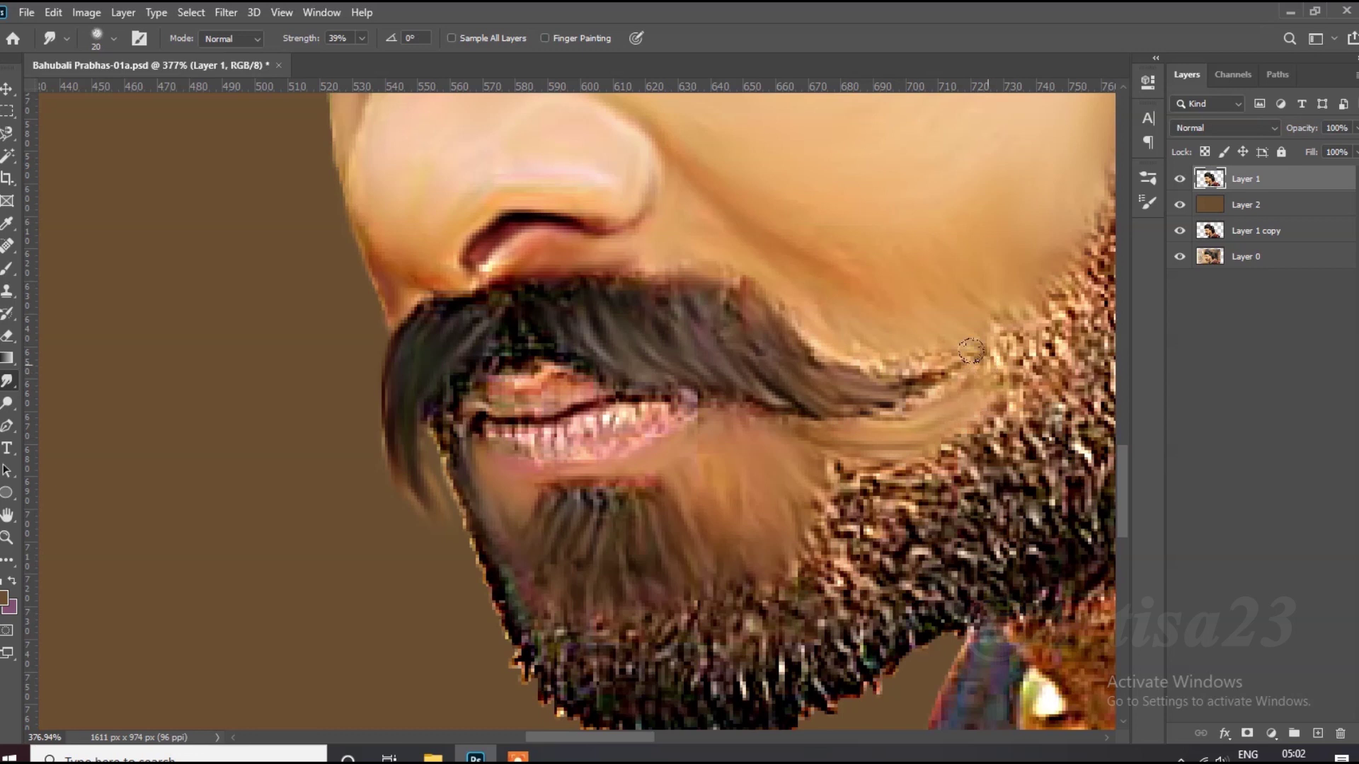
{"action": "scroll", "coordinate": [971, 351], "scroll_direction": "down", "scroll_amount": 2}
{"action": "scroll", "coordinate": [743, 495], "scroll_direction": "up", "scroll_amount": 2}
{"action": "mouse_move", "coordinate": [743, 510]}
{"action": "left_mouse_down"}
{"action": "mouse_move", "coordinate": [437, 373]}
{"action": "mouse_move", "coordinate": [743, 535]}
{"action": "mouse_move", "coordinate": [688, 529]}
{"action": "left_mouse_up"}
{"action": "mouse_move", "coordinate": [594, 445]}
{"action": "left_mouse_down"}
{"action": "mouse_move", "coordinate": [779, 488]}
{"action": "mouse_move", "coordinate": [814, 425]}
{"action": "mouse_move", "coordinate": [871, 439]}
{"action": "mouse_move", "coordinate": [744, 566]}
{"action": "mouse_move", "coordinate": [677, 604]}
{"action": "left_mouse_up"}
Streak the beard from chin across the cheek and blend the stubble edge into it.
{"action": "scroll", "coordinate": [679, 606], "scroll_direction": "down", "scroll_amount": 1}
{"action": "key", "text": "bracketleft"}
{"action": "key", "text": "bracketright"}
{"action": "mouse_move", "coordinate": [804, 537]}
{"action": "left_mouse_down"}
{"action": "mouse_move", "coordinate": [856, 488]}
{"action": "mouse_move", "coordinate": [842, 439]}
{"action": "mouse_move", "coordinate": [969, 424]}
{"action": "mouse_move", "coordinate": [904, 359]}
{"action": "mouse_move", "coordinate": [915, 312]}
{"action": "left_mouse_up"}
{"action": "scroll", "coordinate": [986, 355], "scroll_direction": "down", "scroll_amount": 5}
{"action": "scroll", "coordinate": [985, 355], "scroll_direction": "up", "scroll_amount": 5}
{"action": "mouse_move", "coordinate": [637, 309]}
{"action": "left_mouse_down"}
{"action": "mouse_move", "coordinate": [661, 233]}
{"action": "mouse_move", "coordinate": [679, 333]}
{"action": "mouse_move", "coordinate": [659, 396]}
{"action": "mouse_move", "coordinate": [714, 334]}
{"action": "mouse_move", "coordinate": [729, 212]}
{"action": "mouse_move", "coordinate": [736, 396]}
{"action": "mouse_move", "coordinate": [637, 460]}
{"action": "mouse_move", "coordinate": [558, 473]}
{"action": "mouse_move", "coordinate": [637, 503]}
{"action": "mouse_move", "coordinate": [736, 425]}
{"action": "mouse_move", "coordinate": [814, 283]}
{"action": "mouse_move", "coordinate": [662, 442]}
{"action": "left_mouse_up"}
{"action": "scroll", "coordinate": [662, 443], "scroll_direction": "down", "scroll_amount": 3}
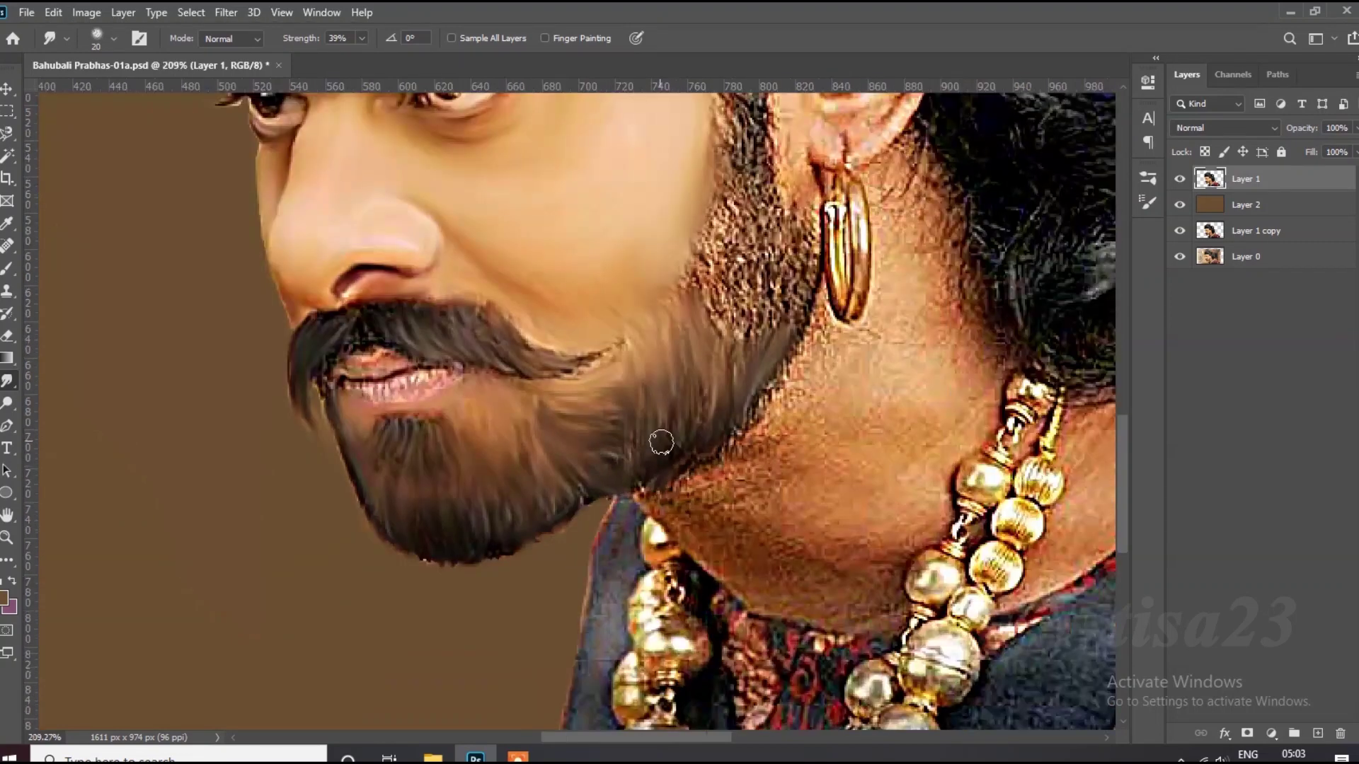
{"action": "scroll", "coordinate": [661, 442], "scroll_direction": "up", "scroll_amount": 2}
{"action": "mouse_move", "coordinate": [750, 291]}
{"action": "left_mouse_down"}
{"action": "mouse_move", "coordinate": [786, 467]}
{"action": "mouse_move", "coordinate": [680, 424]}
{"action": "mouse_move", "coordinate": [667, 320]}
{"action": "mouse_move", "coordinate": [714, 241]}
{"action": "mouse_move", "coordinate": [687, 311]}
{"action": "mouse_move", "coordinate": [623, 396]}
{"action": "left_mouse_up"}
Blend the stubble and beard edge near the earring and below the ear.
{"action": "scroll", "coordinate": [623, 397], "scroll_direction": "down", "scroll_amount": 1}
{"action": "mouse_move", "coordinate": [764, 418]}
{"action": "left_mouse_down"}
{"action": "mouse_move", "coordinate": [748, 305]}
{"action": "mouse_move", "coordinate": [729, 333]}
{"action": "mouse_move", "coordinate": [676, 309]}
{"action": "left_mouse_up"}
{"action": "scroll", "coordinate": [674, 359], "scroll_direction": "up", "scroll_amount": 2}
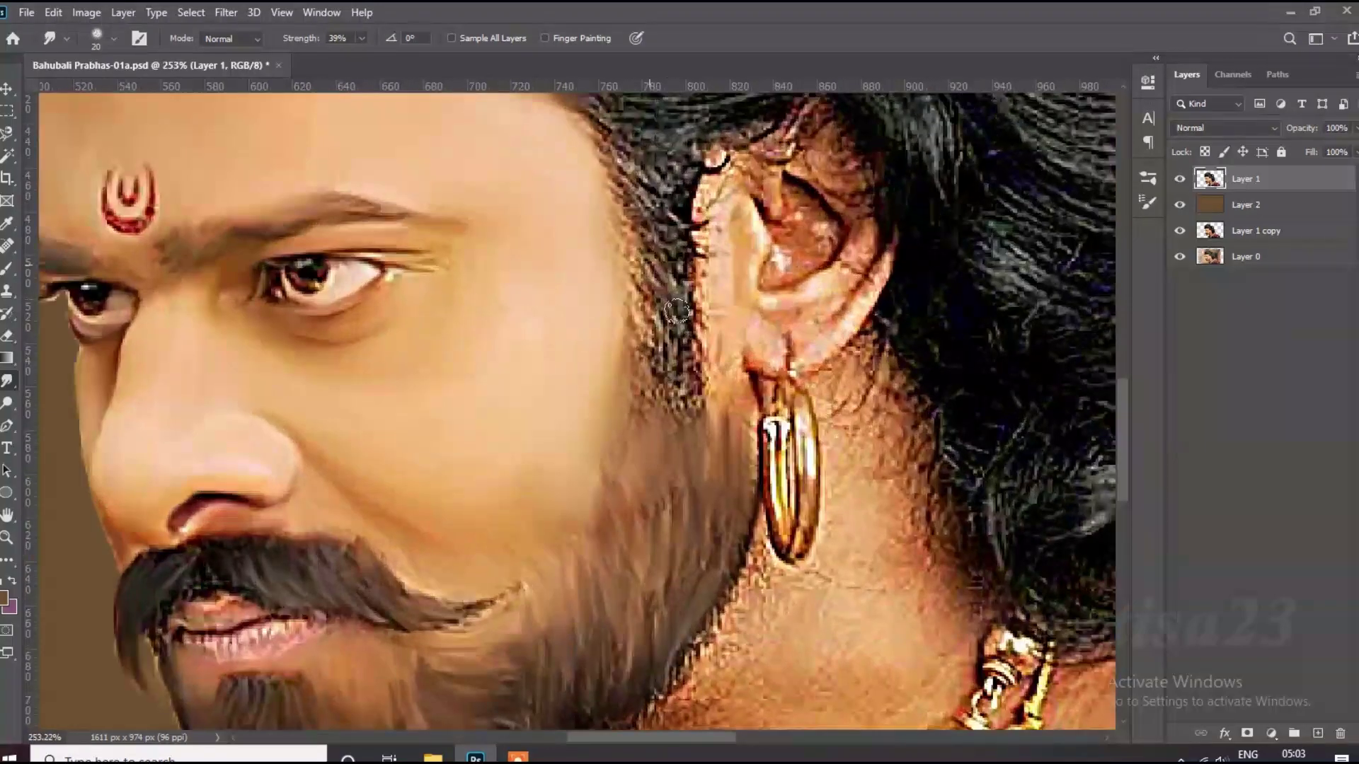
{"action": "scroll", "coordinate": [652, 347], "scroll_direction": "up", "scroll_amount": 2}
{"action": "scroll", "coordinate": [629, 333], "scroll_direction": "up", "scroll_amount": 2}
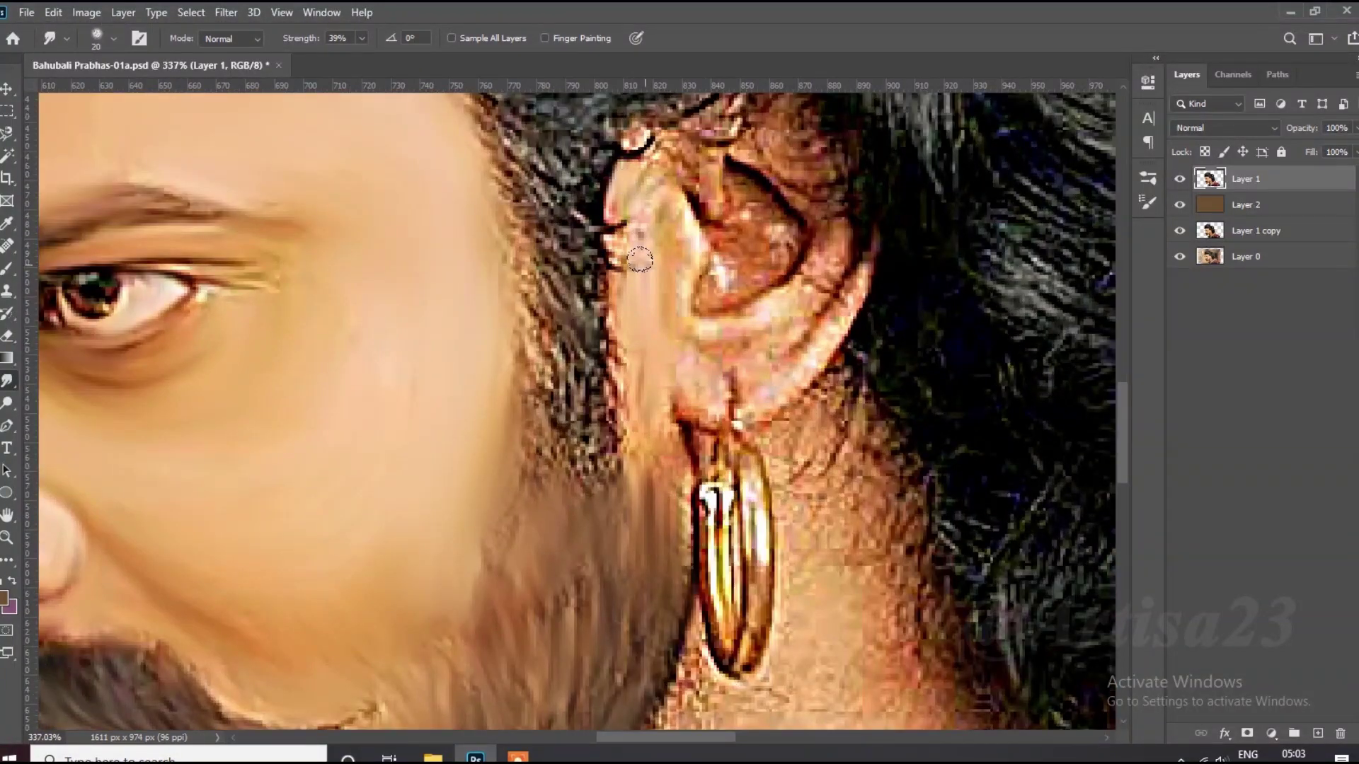
{"action": "scroll", "coordinate": [672, 439], "scroll_direction": "down", "scroll_amount": 2}
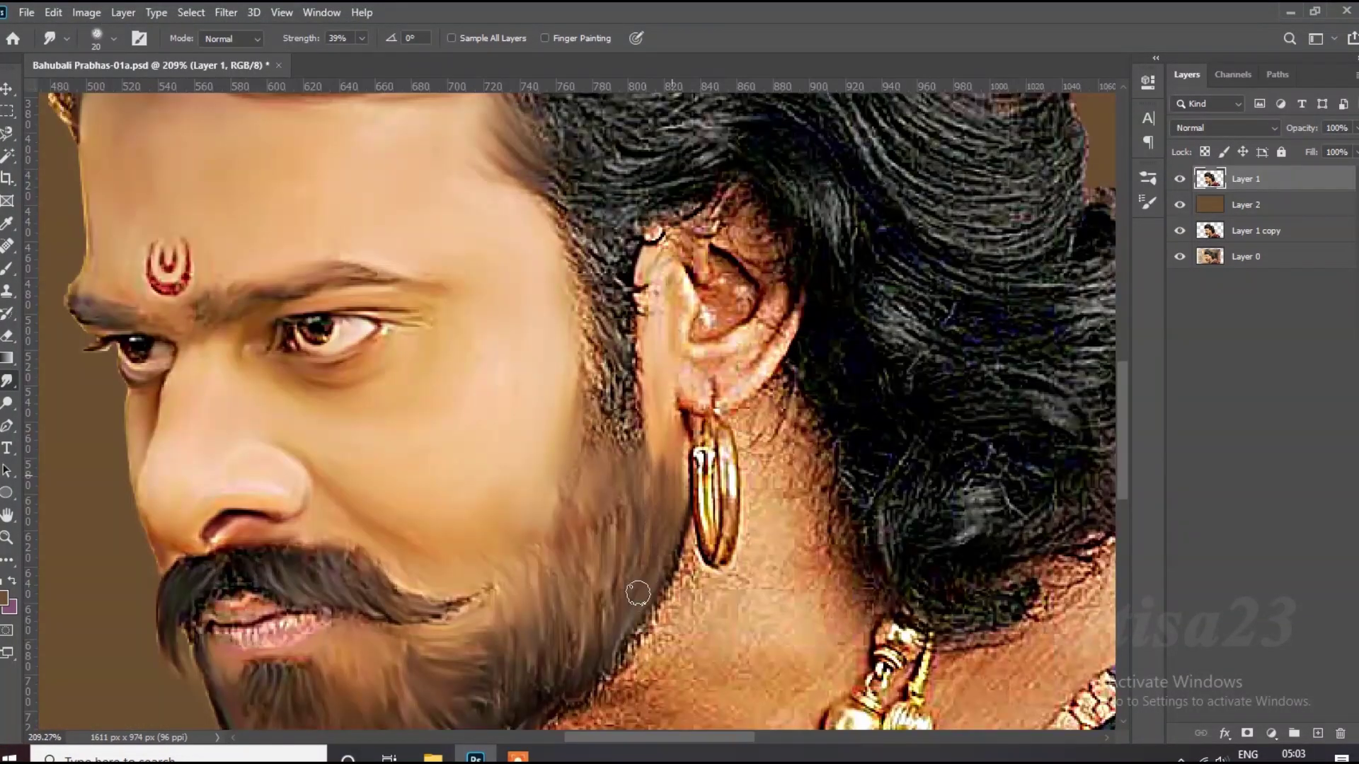
{"action": "scroll", "coordinate": [629, 467], "scroll_direction": "down", "scroll_amount": 1}
{"action": "scroll", "coordinate": [629, 467], "scroll_direction": "up", "scroll_amount": 2}
{"action": "left_click_drag", "start_coordinate": [596, 537], "coordinate": [421, 654]}
{"action": "scroll", "coordinate": [453, 623], "scroll_direction": "down", "scroll_amount": 3}
{"action": "scroll", "coordinate": [332, 425], "scroll_direction": "up", "scroll_amount": 2}
{"action": "scroll", "coordinate": [368, 367], "scroll_direction": "up", "scroll_amount": 2}
Smear the hair above the temple into smooth painted strands with a smaller brush.
{"action": "key", "text": "["}
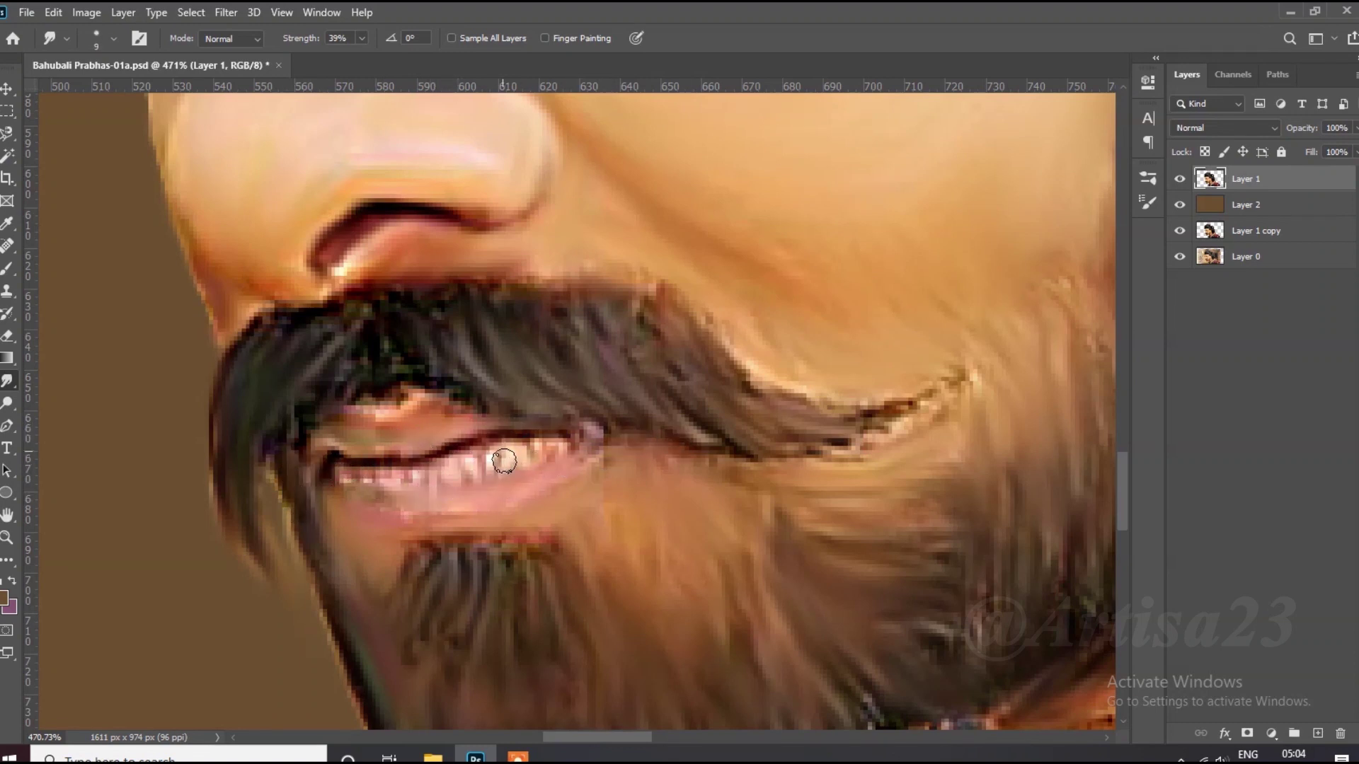
{"action": "scroll", "coordinate": [368, 484], "scroll_direction": "down", "scroll_amount": 5}
{"action": "scroll", "coordinate": [681, 324], "scroll_direction": "down", "scroll_amount": 1}
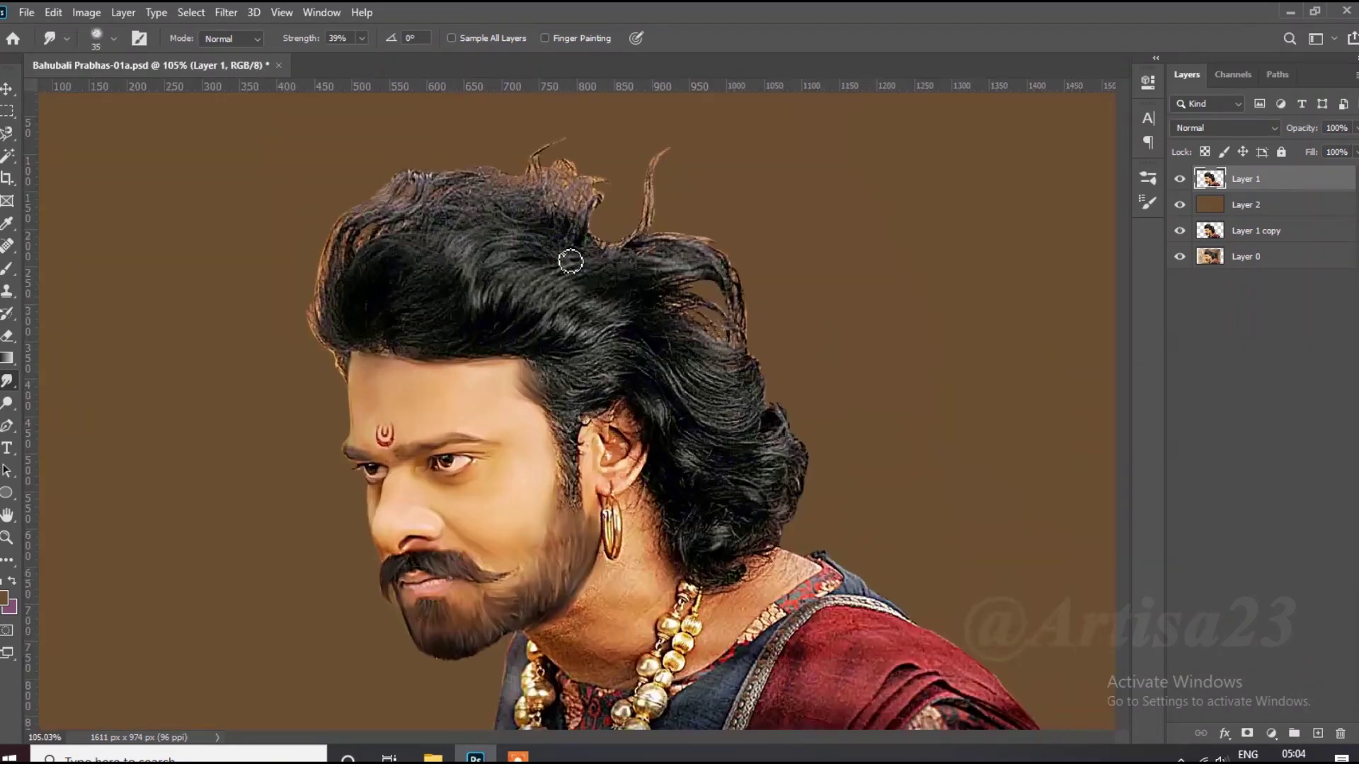
{"action": "scroll", "coordinate": [566, 258], "scroll_direction": "up", "scroll_amount": 2}
{"action": "scroll", "coordinate": [566, 258], "scroll_direction": "up", "scroll_amount": 1}
{"action": "mouse_move", "coordinate": [680, 517]}
{"action": "left_mouse_down"}
{"action": "mouse_move", "coordinate": [548, 464]}
{"action": "mouse_move", "coordinate": [531, 531]}
{"action": "left_mouse_up"}
{"action": "scroll", "coordinate": [531, 530], "scroll_direction": "down", "scroll_amount": 2}
{"action": "key", "text": "bracketleft"}
{"action": "mouse_move", "coordinate": [673, 396]}
{"action": "left_mouse_down"}
{"action": "mouse_move", "coordinate": [587, 469]}
{"action": "mouse_move", "coordinate": [425, 410]}
{"action": "left_mouse_up"}
{"action": "scroll", "coordinate": [588, 470], "scroll_direction": "down", "scroll_amount": 1}
{"action": "scroll", "coordinate": [587, 470], "scroll_direction": "up", "scroll_amount": 2}
Smooth the hair around the ear, the bright spots in the ear cavity and its lower rim.
{"action": "left_click_drag", "start_coordinate": [538, 524], "coordinate": [446, 446]}
{"action": "mouse_move", "coordinate": [545, 573]}
{"action": "left_mouse_down"}
{"action": "mouse_move", "coordinate": [451, 417]}
{"action": "mouse_move", "coordinate": [445, 589]}
{"action": "left_mouse_up"}
{"action": "scroll", "coordinate": [451, 417], "scroll_direction": "down", "scroll_amount": 2}
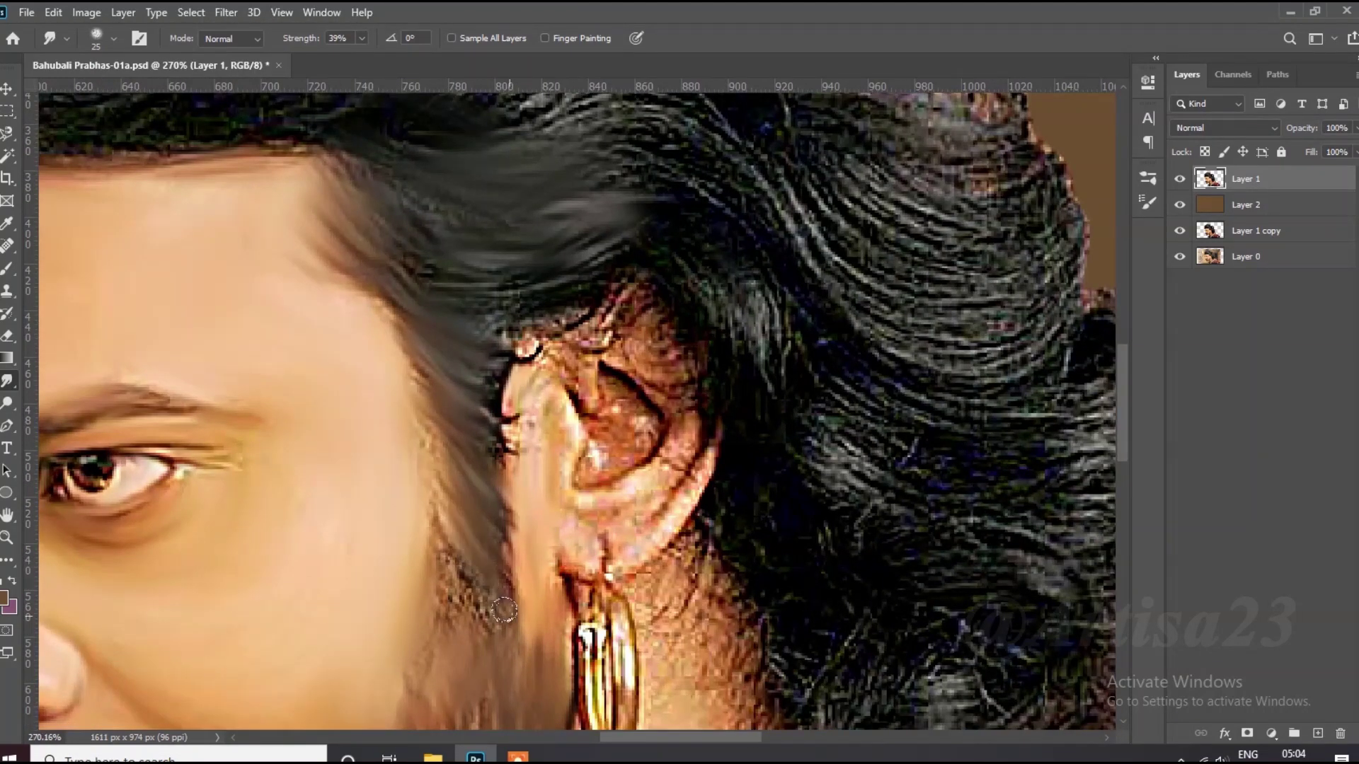
{"action": "scroll", "coordinate": [445, 589], "scroll_direction": "down", "scroll_amount": 2}
{"action": "scroll", "coordinate": [559, 439], "scroll_direction": "up", "scroll_amount": 2}
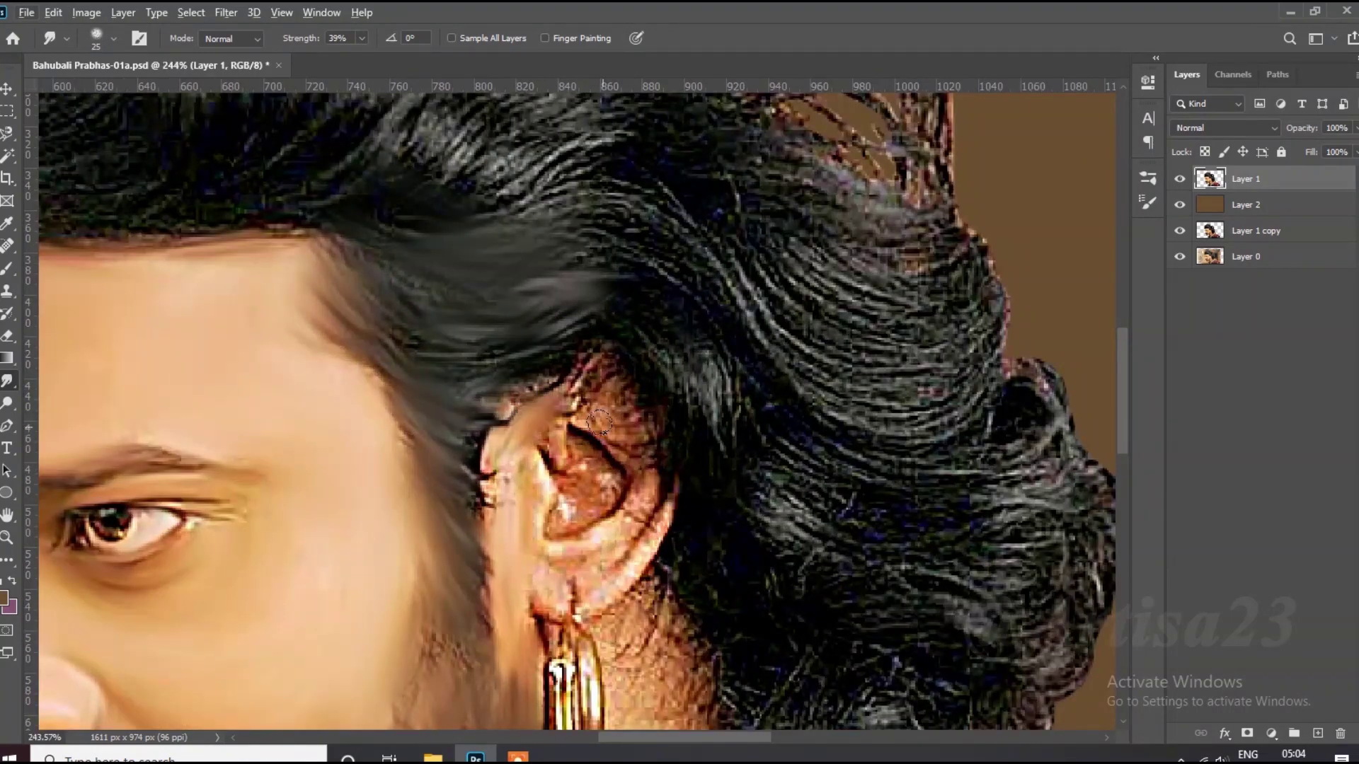
{"action": "scroll", "coordinate": [554, 407], "scroll_direction": "up", "scroll_amount": 2}
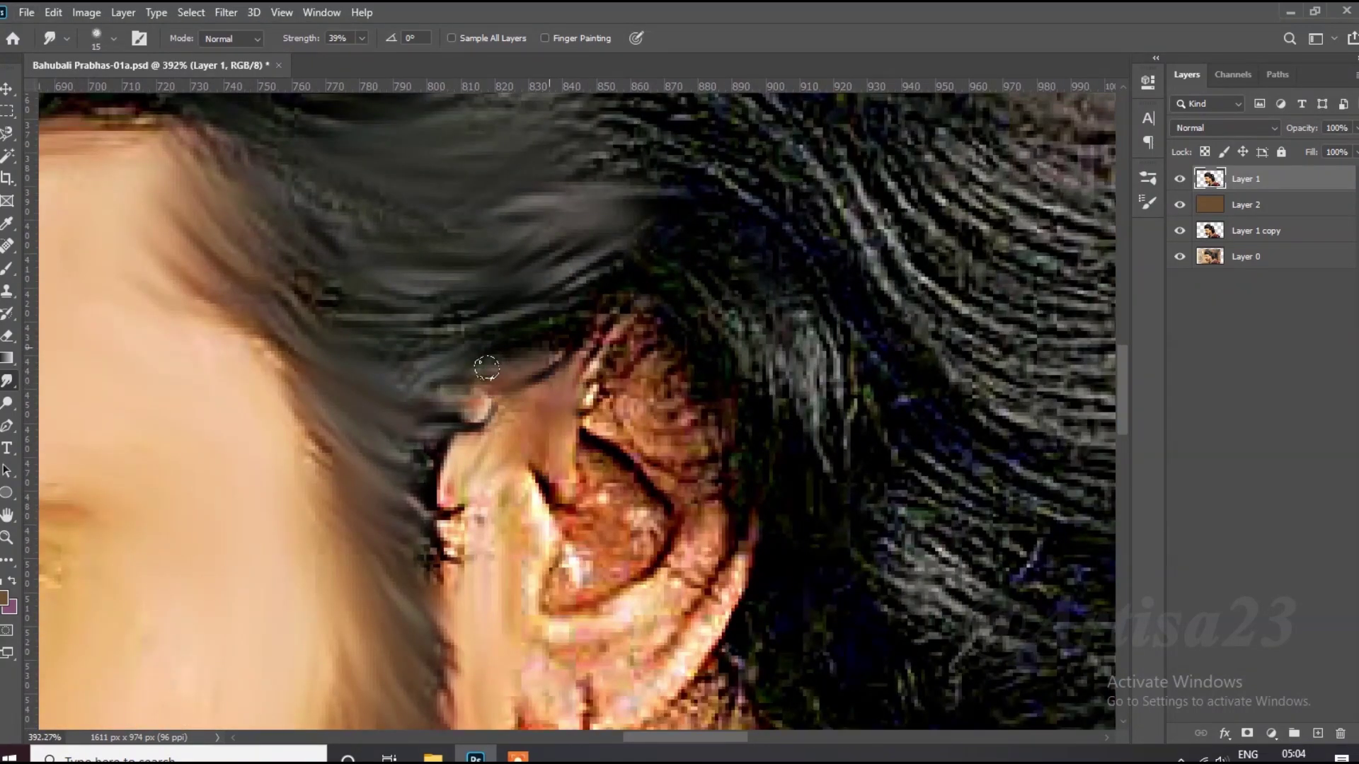
{"action": "left_click_drag", "start_coordinate": [580, 504], "coordinate": [572, 575]}
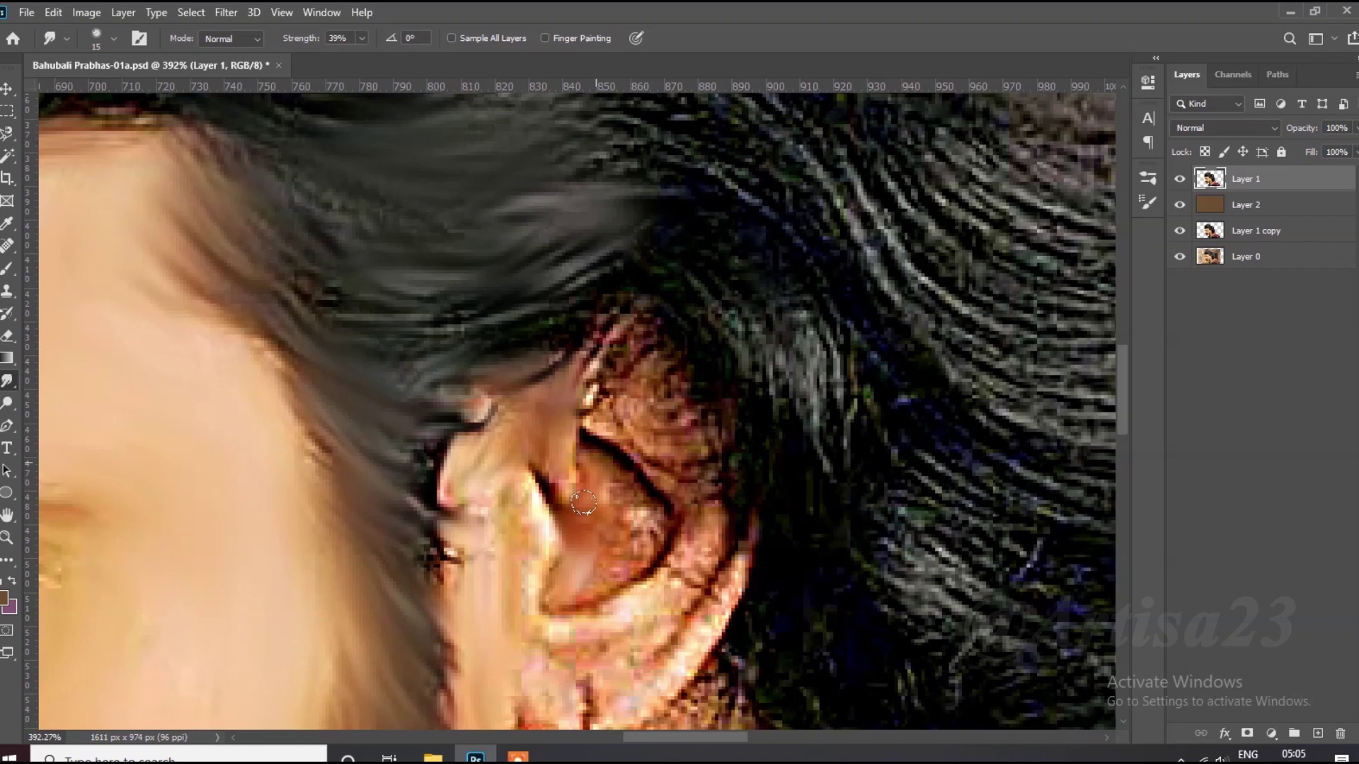
{"action": "left_click_drag", "start_coordinate": [639, 511], "coordinate": [623, 559]}
{"action": "scroll", "coordinate": [587, 496], "scroll_direction": "down", "scroll_amount": 3}
{"action": "scroll", "coordinate": [587, 481], "scroll_direction": "up", "scroll_amount": 3}
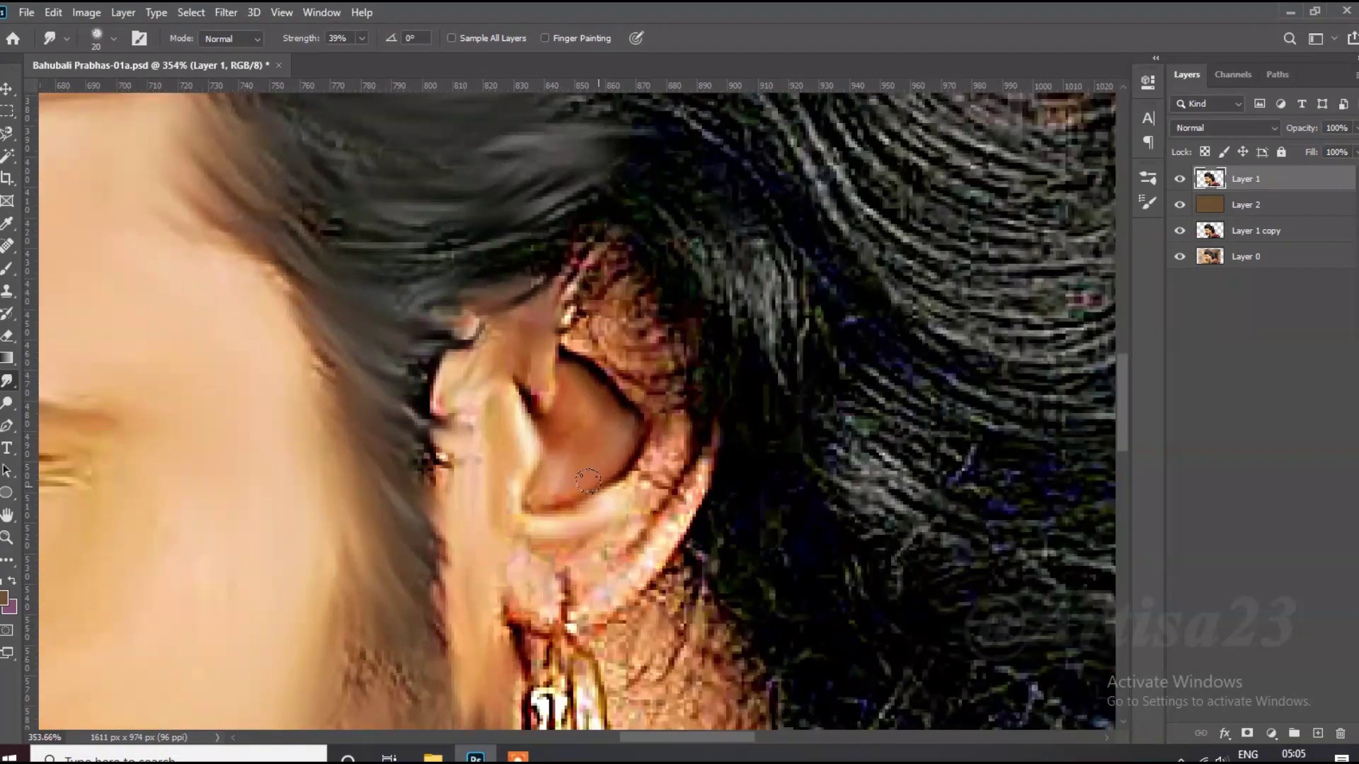
{"action": "scroll", "coordinate": [658, 458], "scroll_direction": "down", "scroll_amount": 3}
{"action": "scroll", "coordinate": [637, 453], "scroll_direction": "up", "scroll_amount": 3}
{"action": "scroll", "coordinate": [616, 450], "scroll_direction": "down", "scroll_amount": 3}
{"action": "scroll", "coordinate": [596, 447], "scroll_direction": "up", "scroll_amount": 3}
{"action": "left_click_drag", "start_coordinate": [596, 447], "coordinate": [587, 382]}
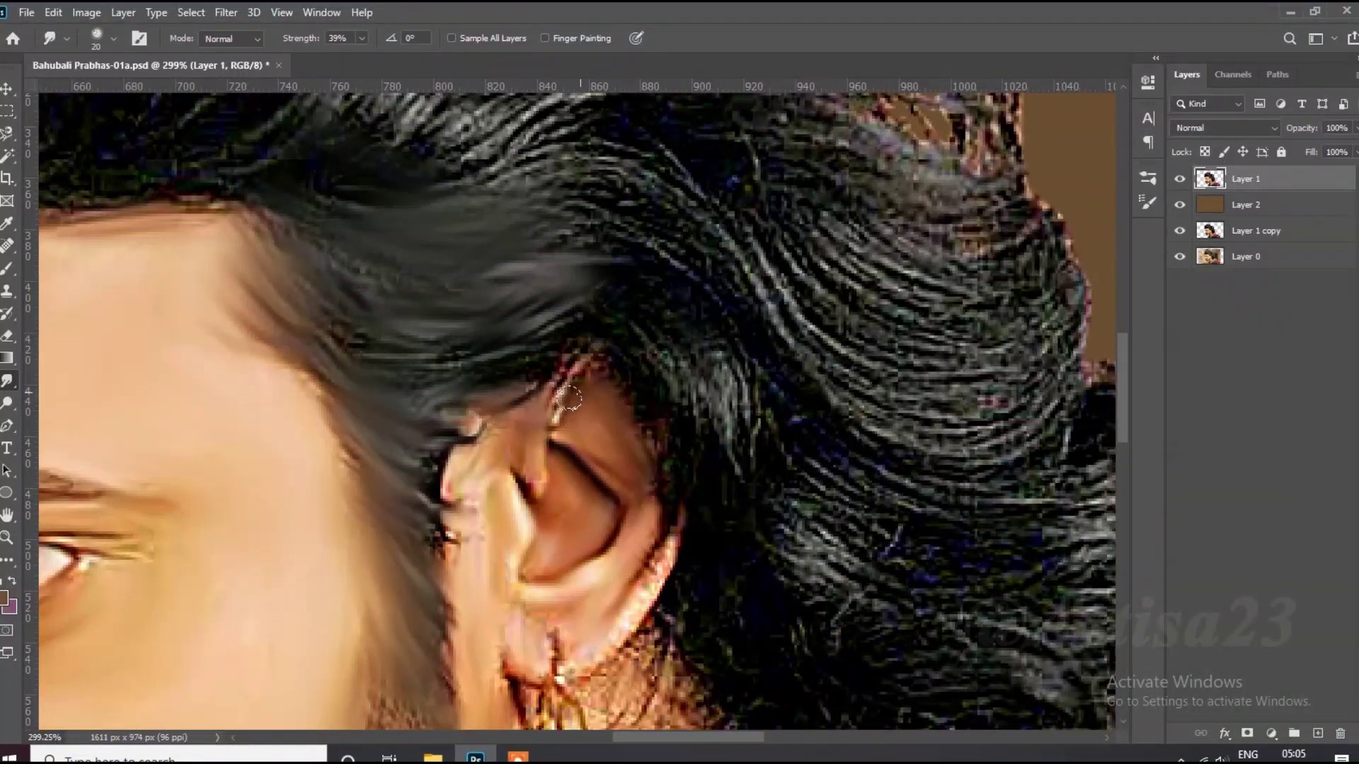
{"action": "left_click_drag", "start_coordinate": [651, 520], "coordinate": [596, 662]}
Enlarge the smudge brush and raise the Smudge strength to 42%.
{"action": "scroll", "coordinate": [537, 502], "scroll_direction": "up", "scroll_amount": 2}
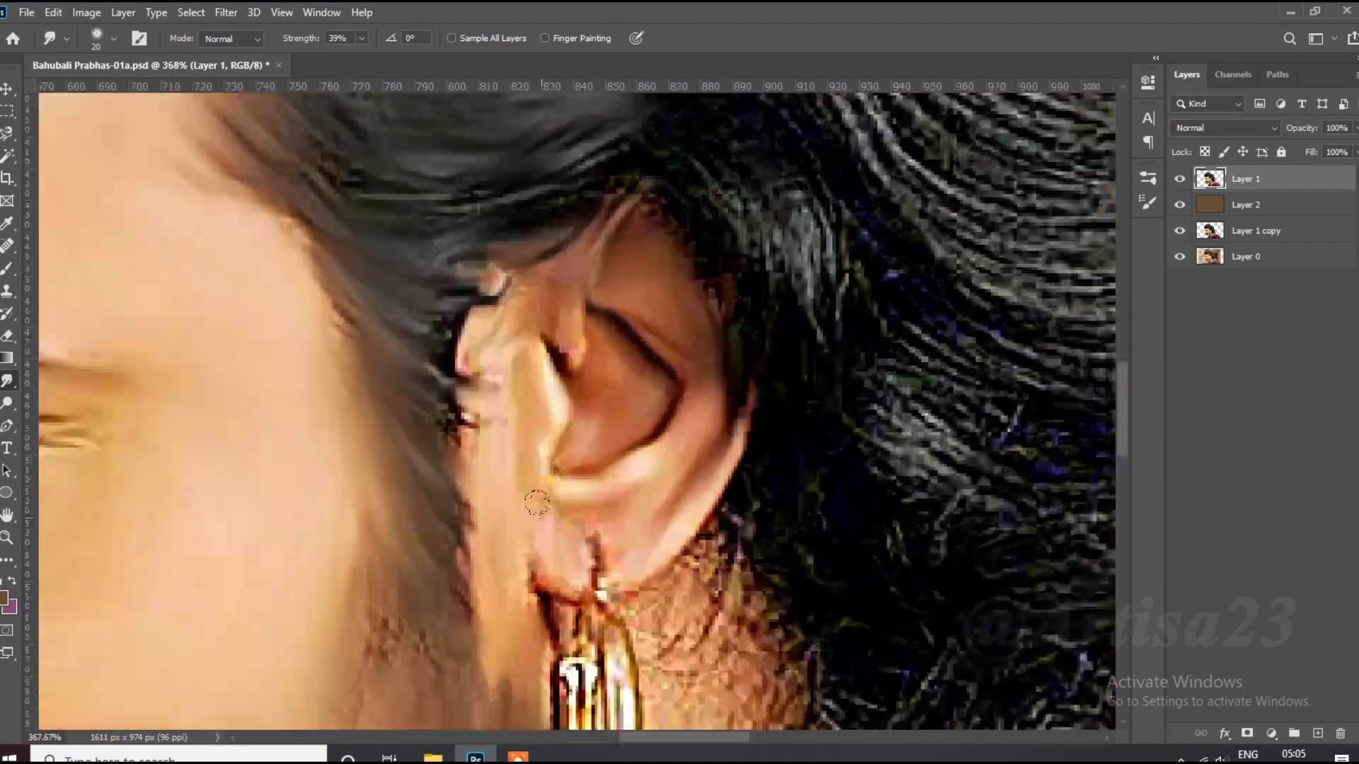
{"action": "scroll", "coordinate": [526, 607], "scroll_direction": "down", "scroll_amount": 3}
{"action": "scroll", "coordinate": [580, 387], "scroll_direction": "up", "scroll_amount": 3}
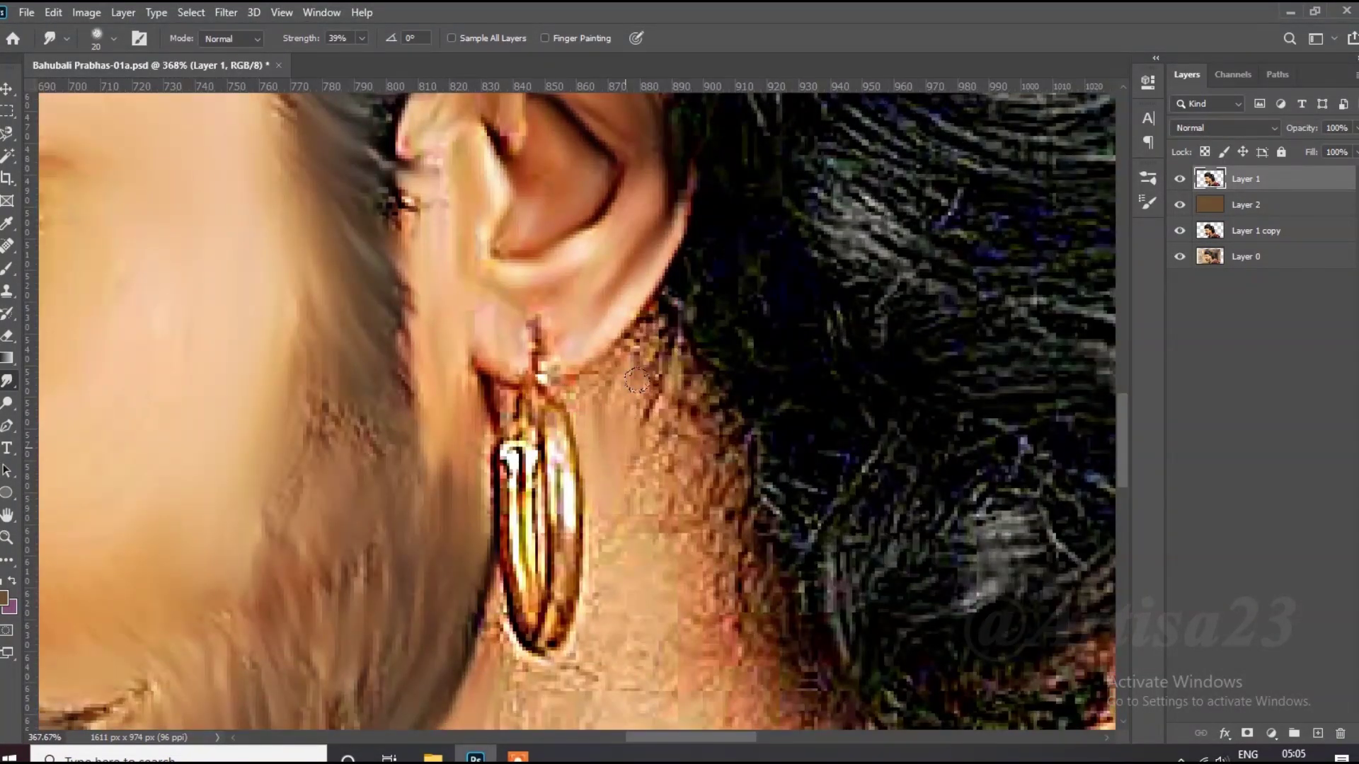
{"action": "scroll", "coordinate": [580, 382], "scroll_direction": "down", "scroll_amount": 1}
{"action": "key", "text": "bracketright"}
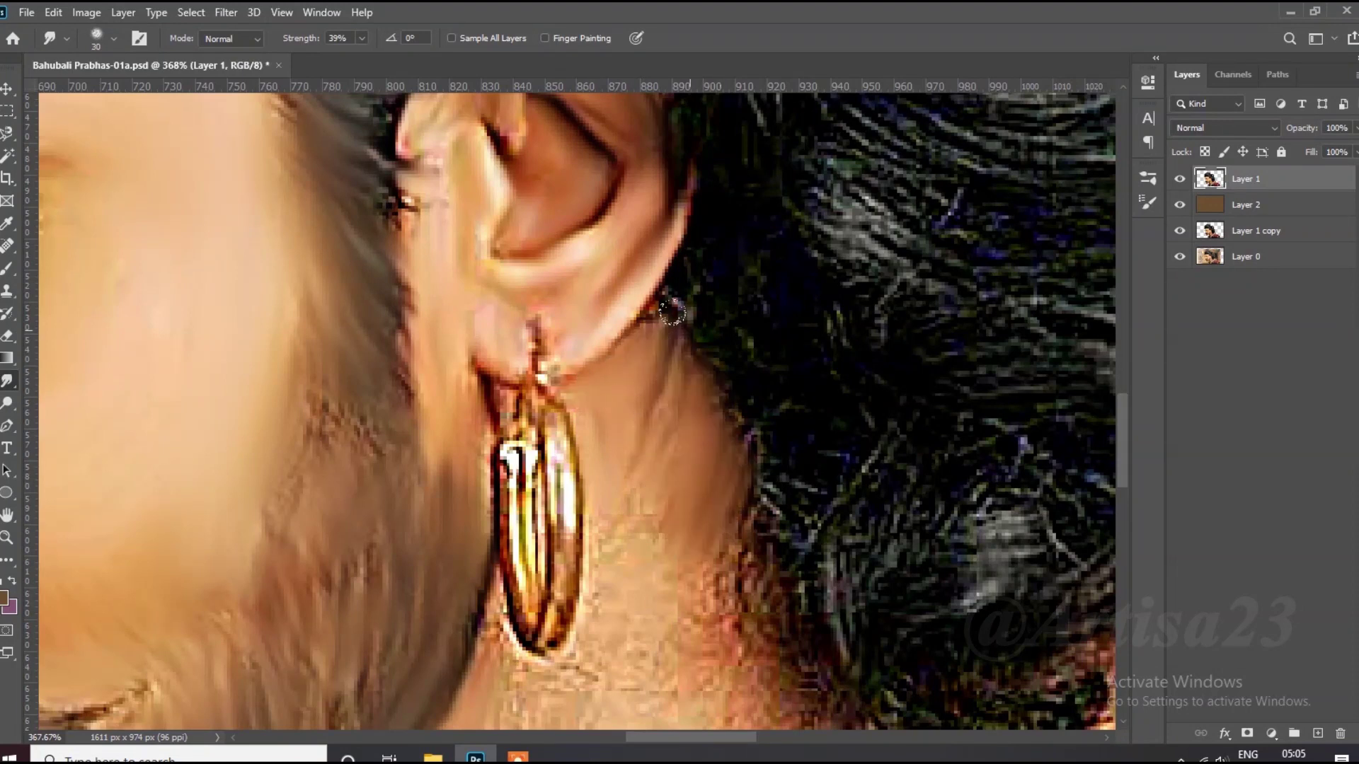
{"action": "scroll", "coordinate": [642, 508], "scroll_direction": "down", "scroll_amount": 1}
{"action": "scroll", "coordinate": [673, 514], "scroll_direction": "up", "scroll_amount": 1}
{"action": "scroll", "coordinate": [642, 508], "scroll_direction": "up", "scroll_amount": 3}
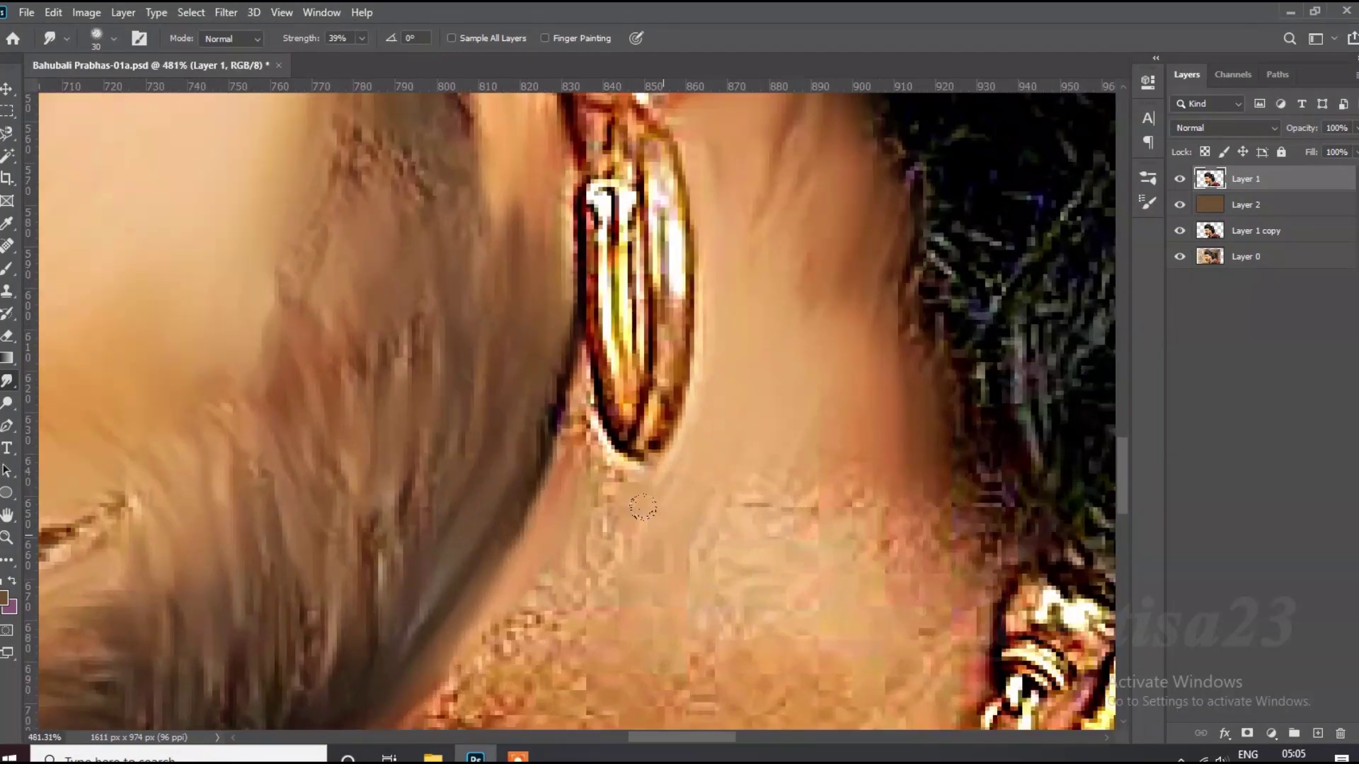
{"action": "key", "text": "bracketright"}
{"action": "scroll", "coordinate": [646, 489], "scroll_direction": "down", "scroll_amount": 2}
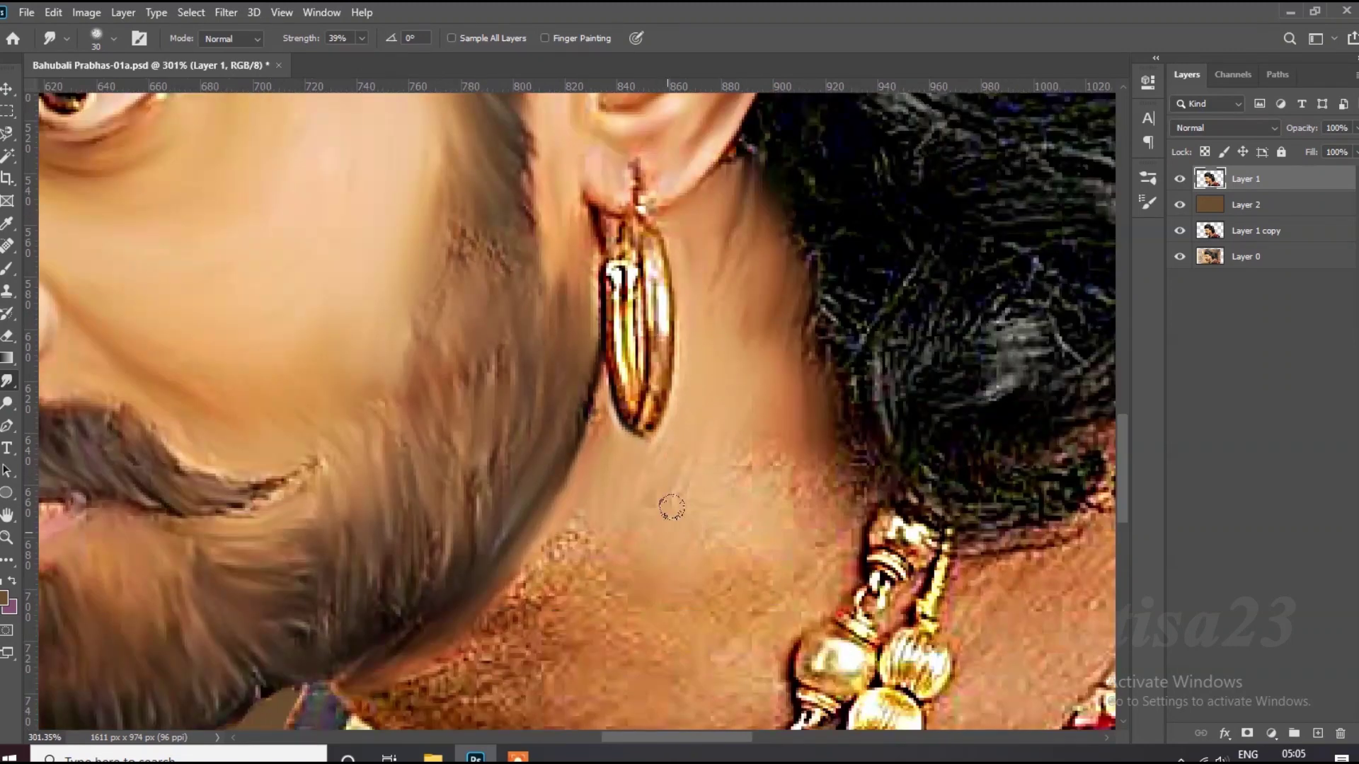
{"action": "left_click_drag", "start_coordinate": [363, 57], "coordinate": [365, 56]}
Smudge the lower neck, jawline and throat skin around the necklace smooth.
{"action": "scroll", "coordinate": [552, 447], "scroll_direction": "down", "scroll_amount": 2}
{"action": "scroll", "coordinate": [552, 446], "scroll_direction": "up", "scroll_amount": 2}
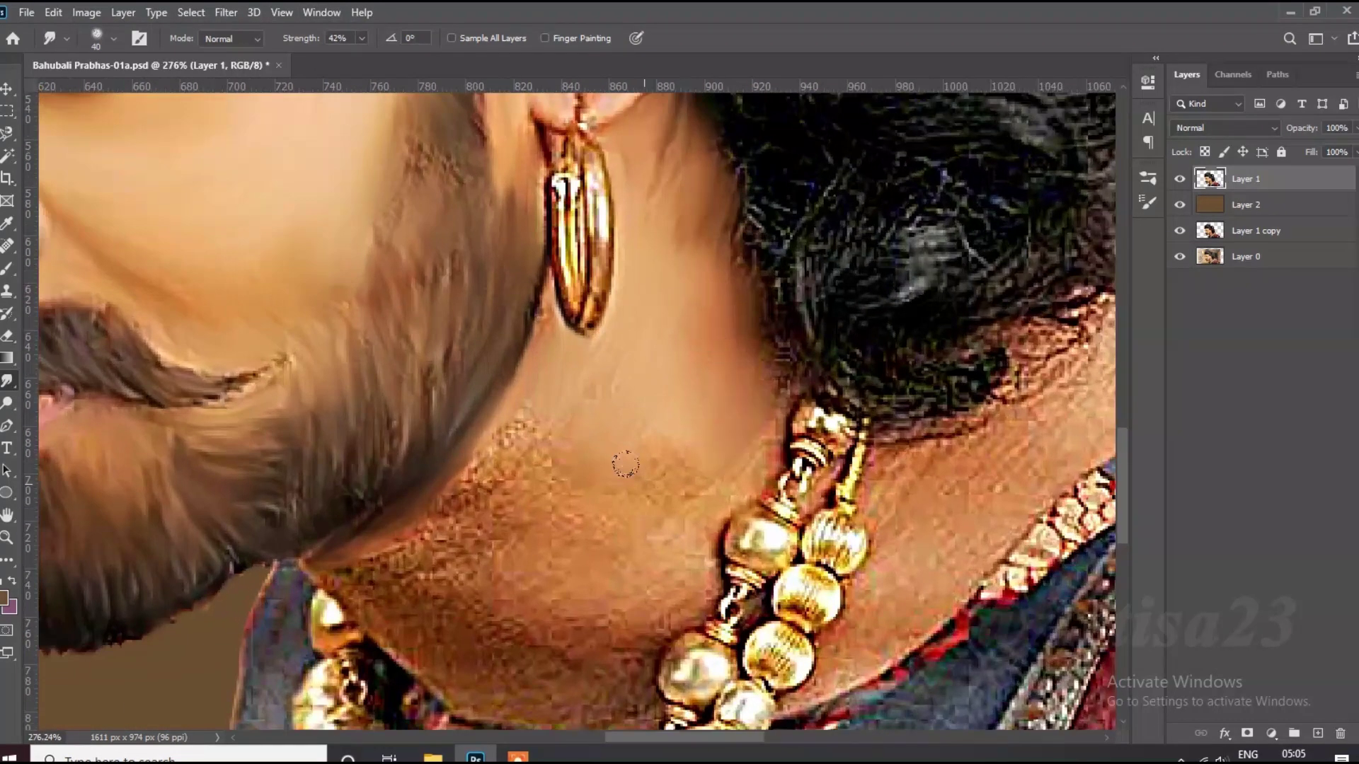
{"action": "scroll", "coordinate": [552, 447], "scroll_direction": "down", "scroll_amount": 2}
{"action": "scroll", "coordinate": [524, 456], "scroll_direction": "up", "scroll_amount": 2}
{"action": "mouse_move", "coordinate": [488, 414]}
{"action": "left_mouse_down"}
{"action": "mouse_move", "coordinate": [417, 491]}
{"action": "mouse_move", "coordinate": [470, 546]}
{"action": "mouse_move", "coordinate": [622, 546]}
{"action": "mouse_move", "coordinate": [680, 594]}
{"action": "left_mouse_up"}
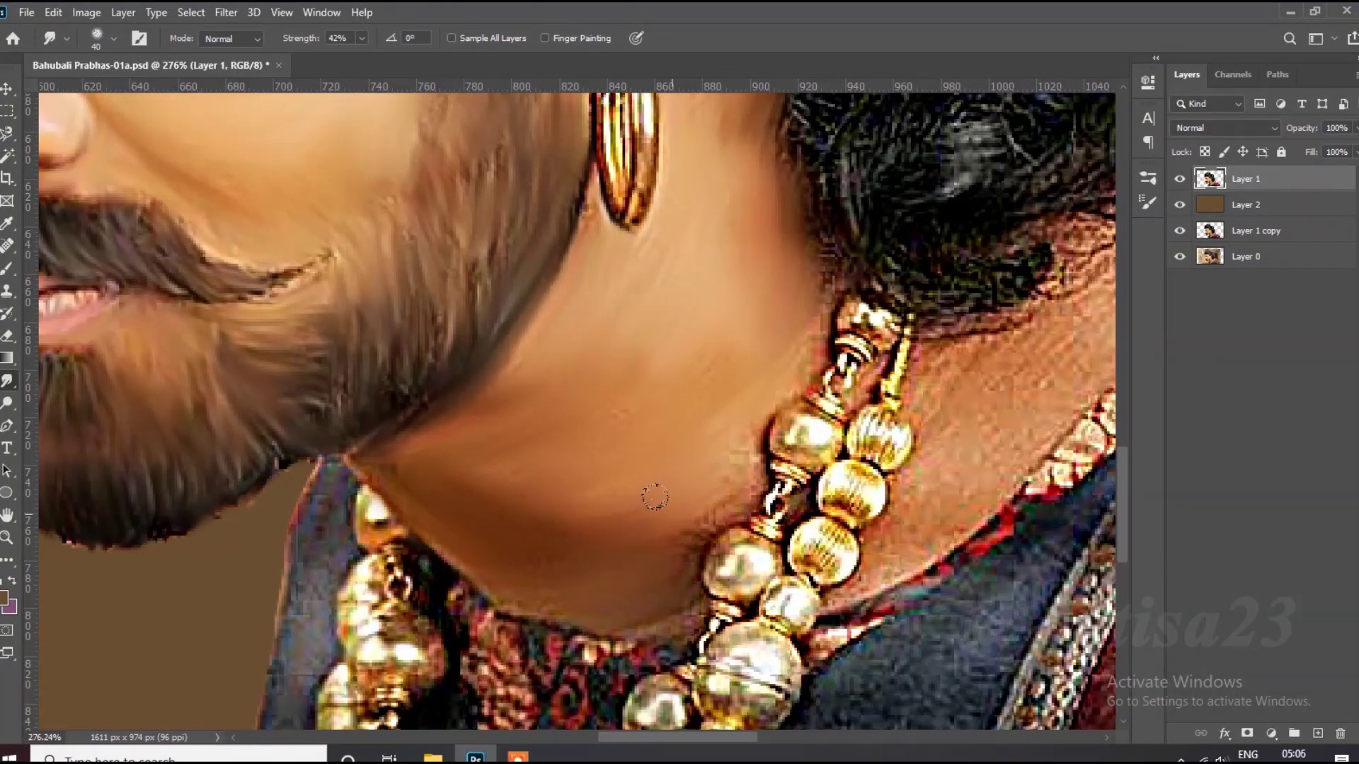
{"action": "scroll", "coordinate": [655, 498], "scroll_direction": "down", "scroll_amount": 1}
{"action": "scroll", "coordinate": [692, 461], "scroll_direction": "down", "scroll_amount": 2}
{"action": "scroll", "coordinate": [691, 461], "scroll_direction": "up", "scroll_amount": 2}
{"action": "key", "text": "bracketright"}
{"action": "mouse_move", "coordinate": [938, 457]}
{"action": "left_mouse_down"}
{"action": "mouse_move", "coordinate": [850, 453]}
{"action": "mouse_move", "coordinate": [920, 425]}
{"action": "mouse_move", "coordinate": [821, 530]}
{"action": "mouse_move", "coordinate": [767, 548]}
{"action": "left_mouse_up"}
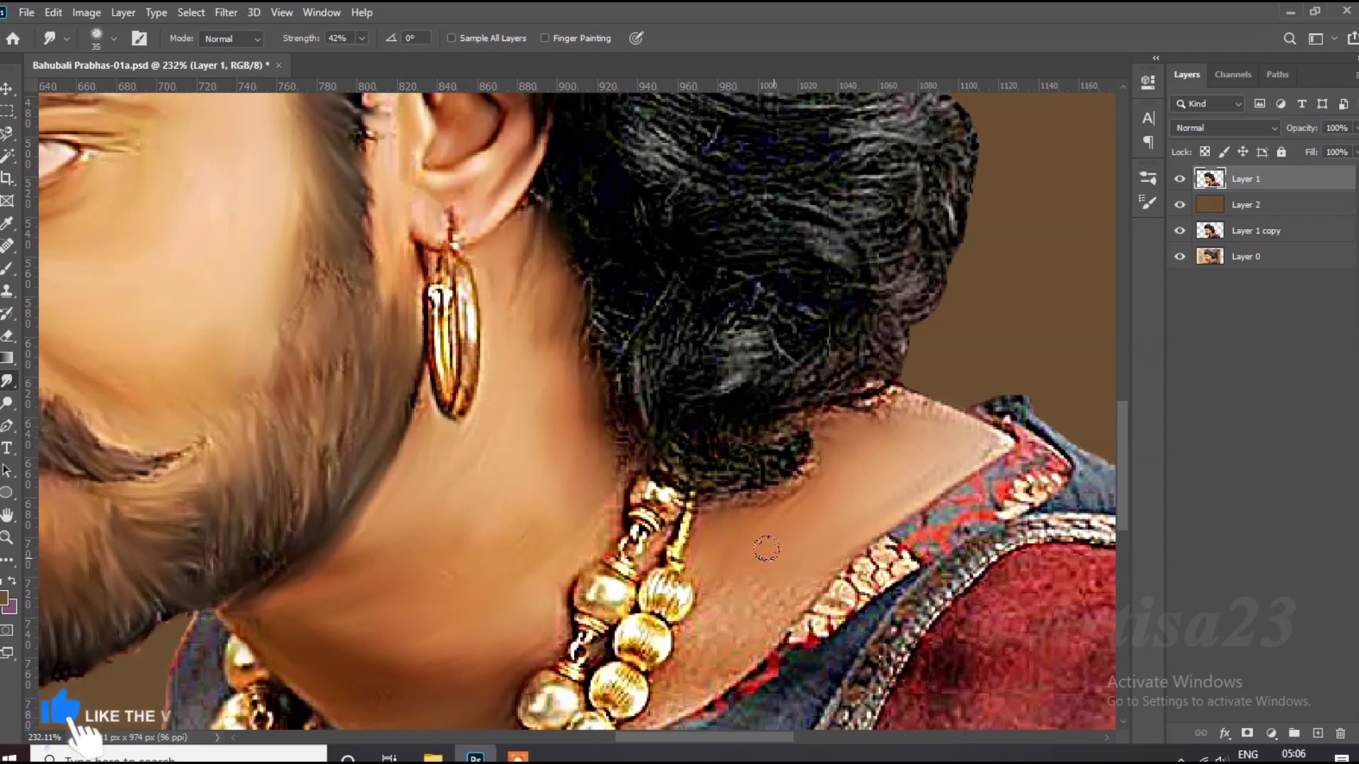
{"action": "scroll", "coordinate": [767, 549], "scroll_direction": "down", "scroll_amount": 1}
{"action": "scroll", "coordinate": [767, 545], "scroll_direction": "up", "scroll_amount": 1}
{"action": "scroll", "coordinate": [739, 531], "scroll_direction": "up", "scroll_amount": 2}
{"action": "key", "text": "bracketleft"}
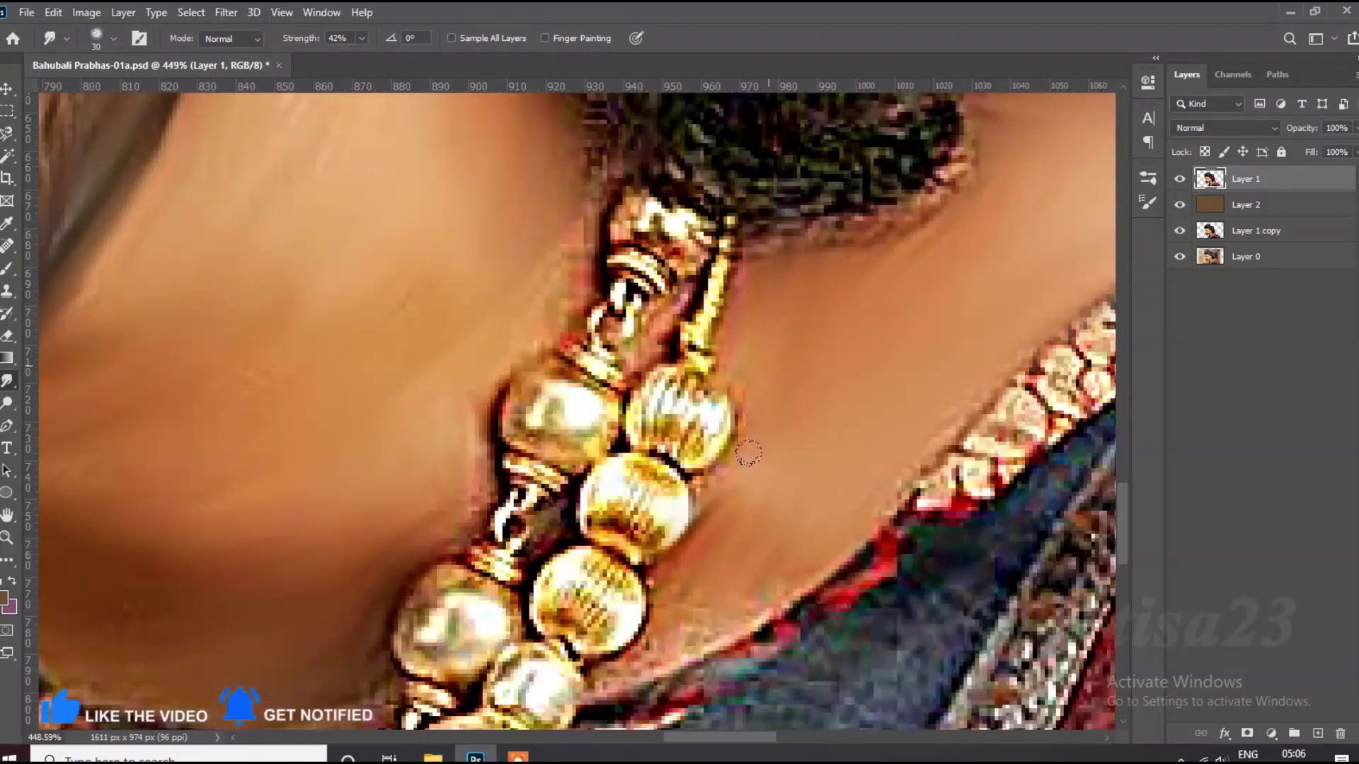
{"action": "scroll", "coordinate": [663, 551], "scroll_direction": "down", "scroll_amount": 1}
{"action": "scroll", "coordinate": [708, 510], "scroll_direction": "down", "scroll_amount": 1}
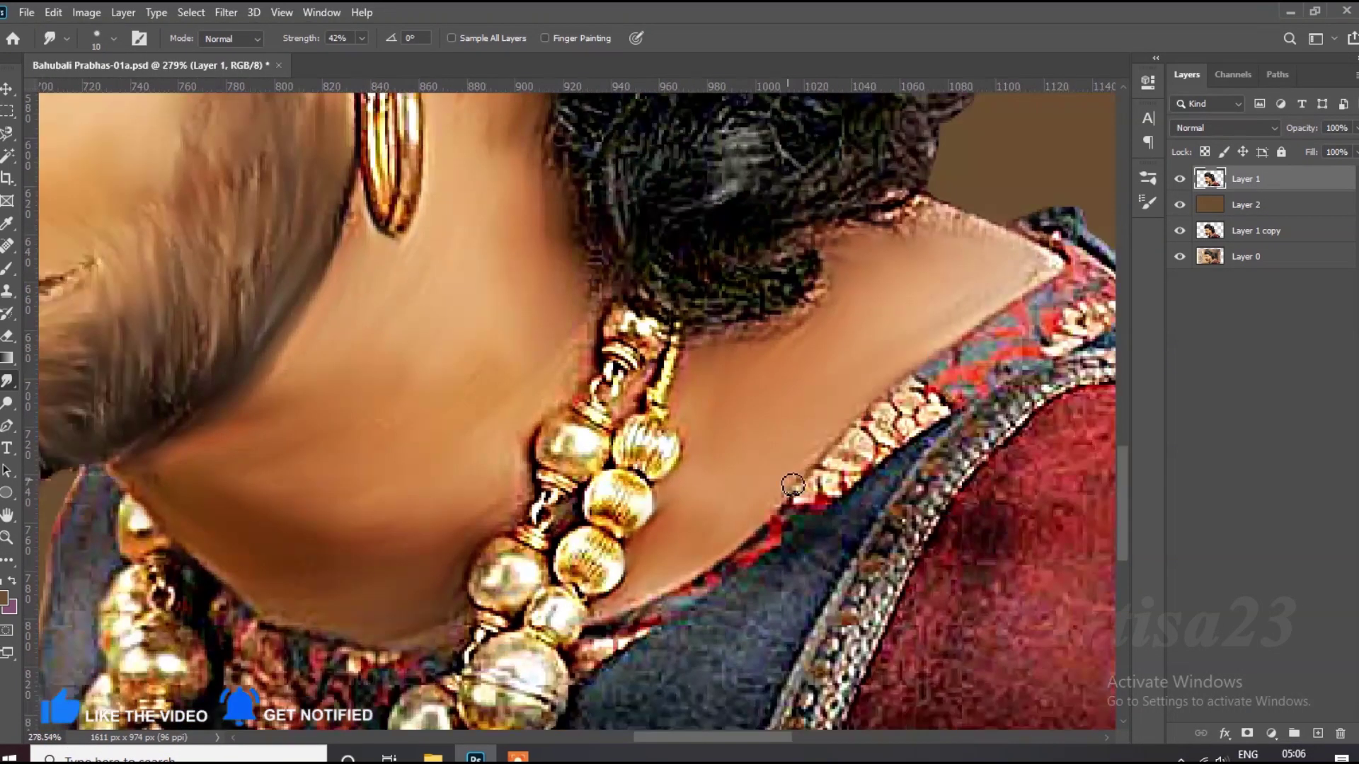
{"action": "key", "text": "bracketright"}
{"action": "scroll", "coordinate": [954, 317], "scroll_direction": "down", "scroll_amount": 2}
Smudge the band of hair along the hairline and sweep it toward the left hairline.
{"action": "scroll", "coordinate": [637, 353], "scroll_direction": "down", "scroll_amount": 1}
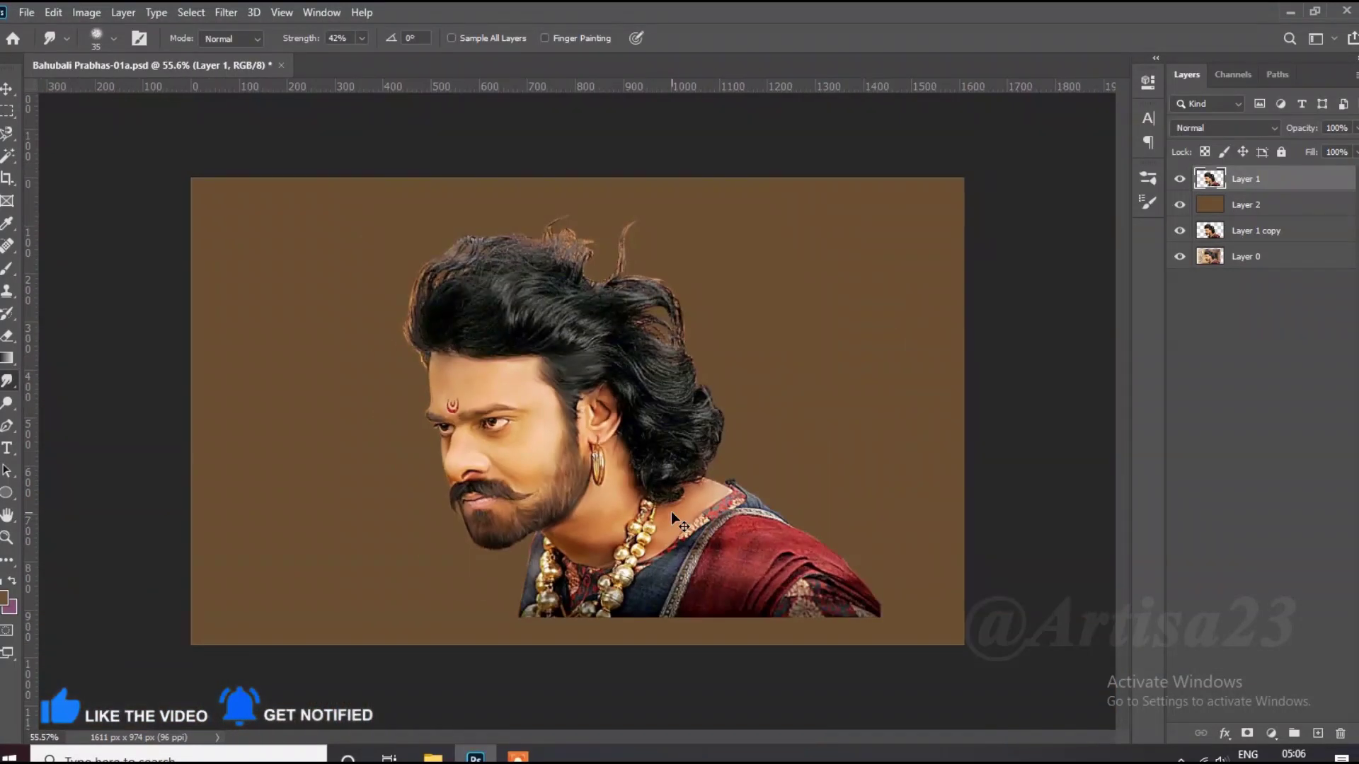
{"action": "scroll", "coordinate": [397, 249], "scroll_direction": "up", "scroll_amount": 3}
{"action": "scroll", "coordinate": [556, 457], "scroll_direction": "up", "scroll_amount": 1}
{"action": "left_click_drag", "start_coordinate": [397, 492], "coordinate": [750, 450]}
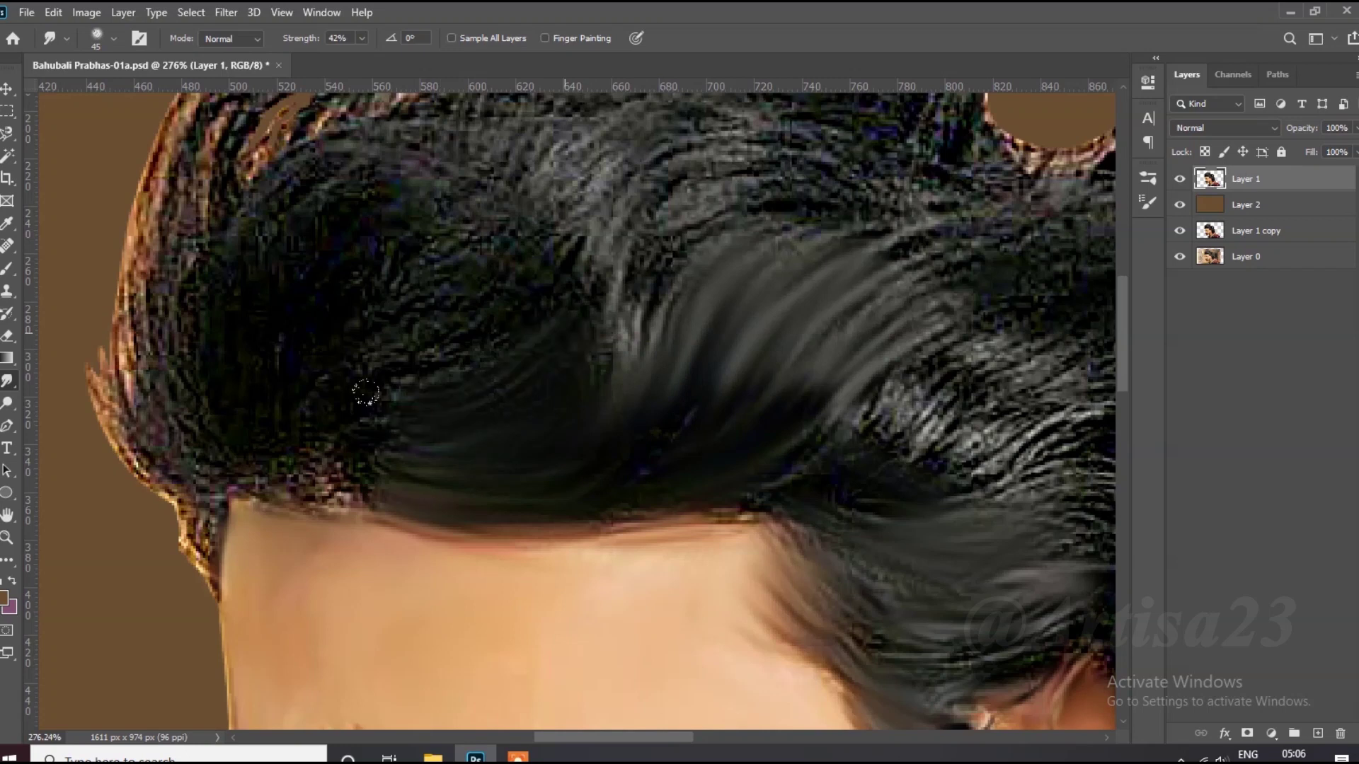
{"action": "left_click_drag", "start_coordinate": [893, 284], "coordinate": [418, 376]}
{"action": "scroll", "coordinate": [465, 375], "scroll_direction": "down", "scroll_amount": 1}
{"action": "scroll", "coordinate": [509, 306], "scroll_direction": "up", "scroll_amount": 1}
{"action": "scroll", "coordinate": [509, 306], "scroll_direction": "up", "scroll_amount": 1}
Smooth the upper and upper-left hair into soft strands.
{"action": "mouse_move", "coordinate": [545, 241]}
{"action": "left_mouse_down"}
{"action": "mouse_move", "coordinate": [816, 204]}
{"action": "mouse_move", "coordinate": [516, 304]}
{"action": "left_mouse_up"}
{"action": "scroll", "coordinate": [516, 304], "scroll_direction": "down", "scroll_amount": 1}
{"action": "mouse_move", "coordinate": [842, 340]}
{"action": "left_mouse_down"}
{"action": "mouse_move", "coordinate": [707, 288]}
{"action": "mouse_move", "coordinate": [397, 297]}
{"action": "left_mouse_up"}
{"action": "scroll", "coordinate": [425, 305], "scroll_direction": "down", "scroll_amount": 1}
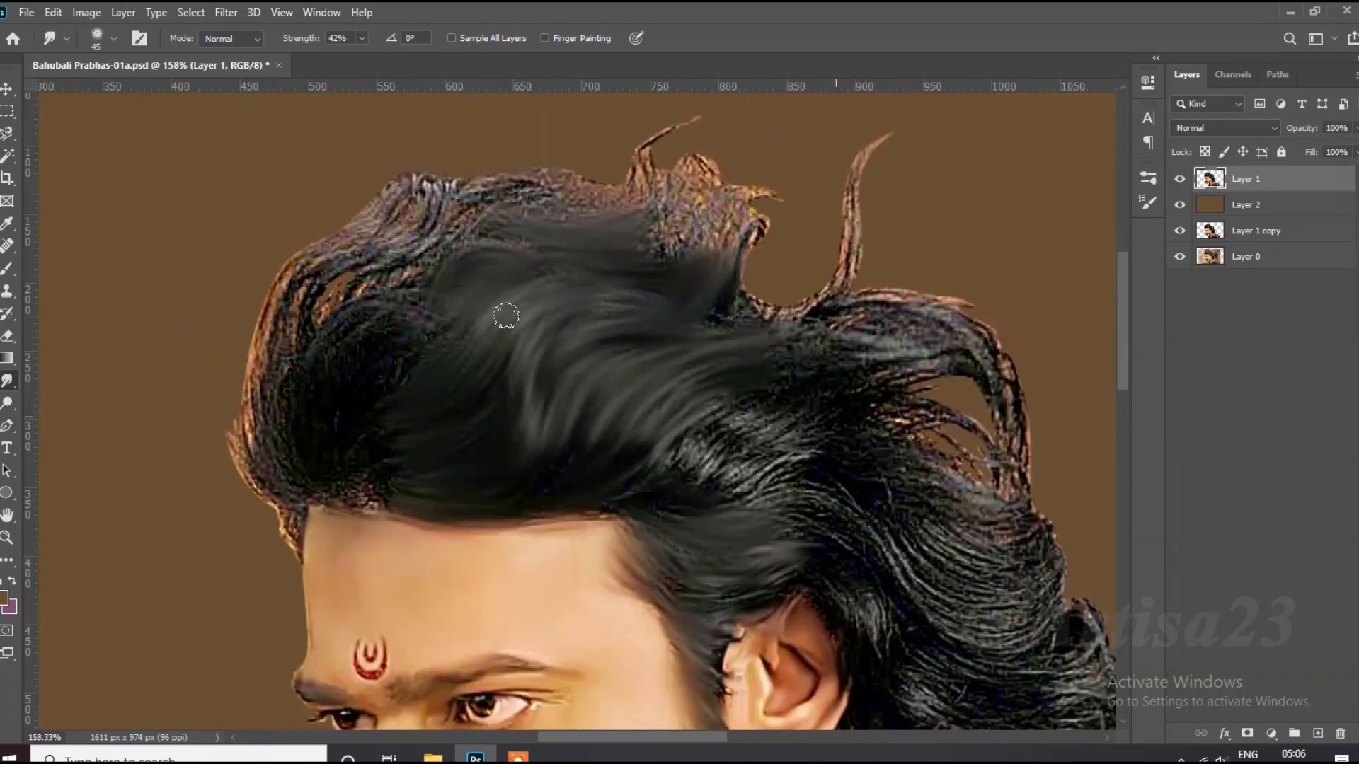
{"action": "scroll", "coordinate": [349, 339], "scroll_direction": "up", "scroll_amount": 1}
{"action": "scroll", "coordinate": [349, 339], "scroll_direction": "up", "scroll_amount": 1}
{"action": "left_click_drag", "start_coordinate": [340, 333], "coordinate": [439, 269]}
{"action": "scroll", "coordinate": [424, 303], "scroll_direction": "down", "scroll_amount": 1}
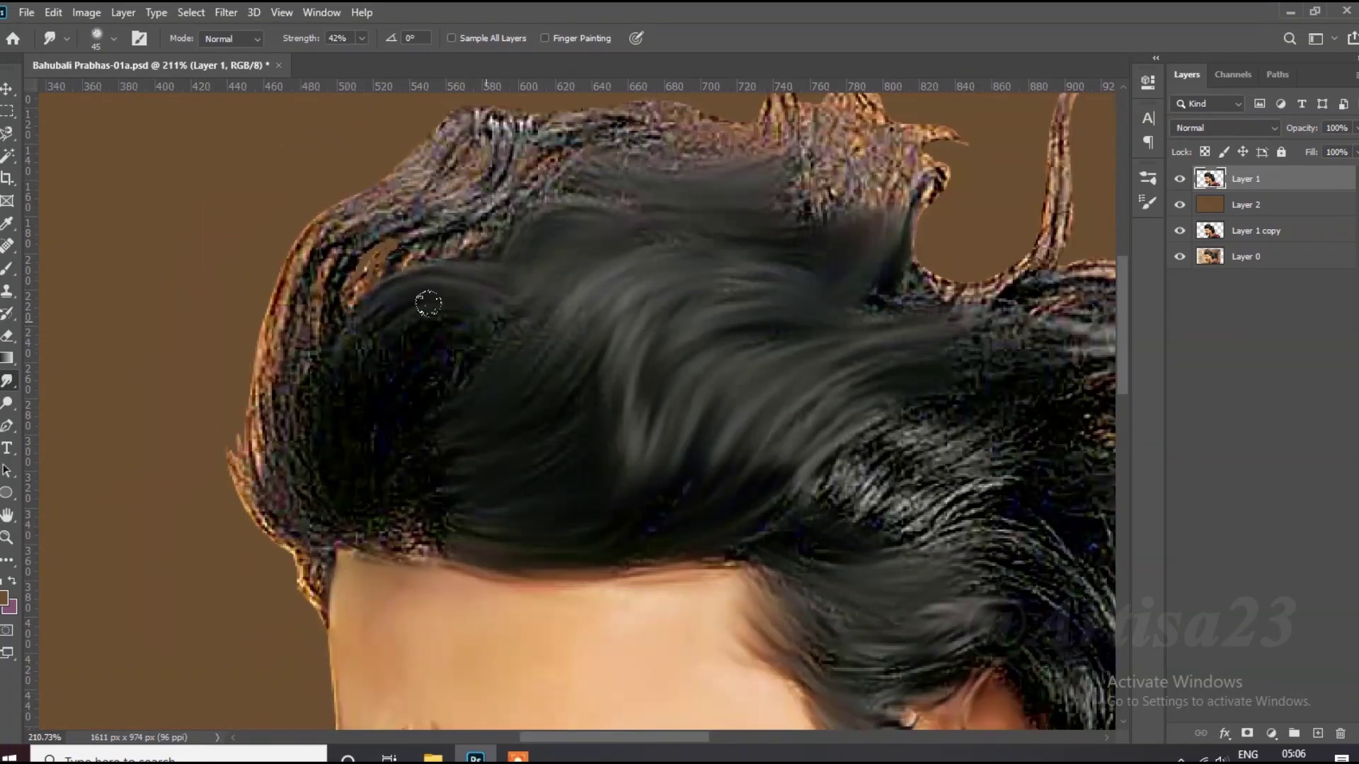
{"action": "scroll", "coordinate": [401, 342], "scroll_direction": "up", "scroll_amount": 1}
{"action": "scroll", "coordinate": [425, 354], "scroll_direction": "up", "scroll_amount": 1}
Blend the left hair and reshape its upper-left and lower-left edges.
{"action": "left_click_drag", "start_coordinate": [400, 398], "coordinate": [581, 340]}
{"action": "scroll", "coordinate": [533, 289], "scroll_direction": "down", "scroll_amount": 1}
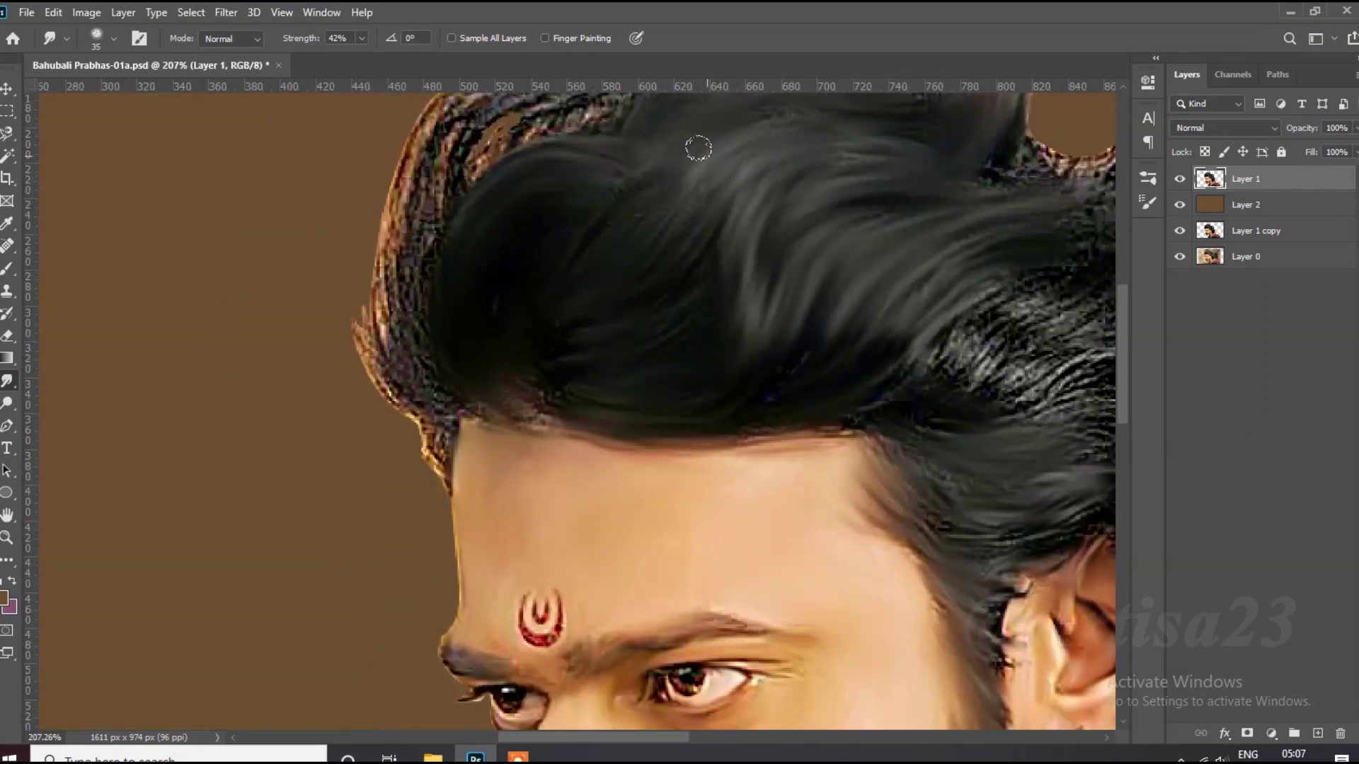
{"action": "scroll", "coordinate": [698, 142], "scroll_direction": "up", "scroll_amount": 1}
{"action": "mouse_move", "coordinate": [623, 184]}
{"action": "left_mouse_down"}
{"action": "mouse_move", "coordinate": [365, 237]}
{"action": "mouse_move", "coordinate": [293, 567]}
{"action": "left_mouse_up"}
{"action": "scroll", "coordinate": [228, 261], "scroll_direction": "down", "scroll_amount": 2}
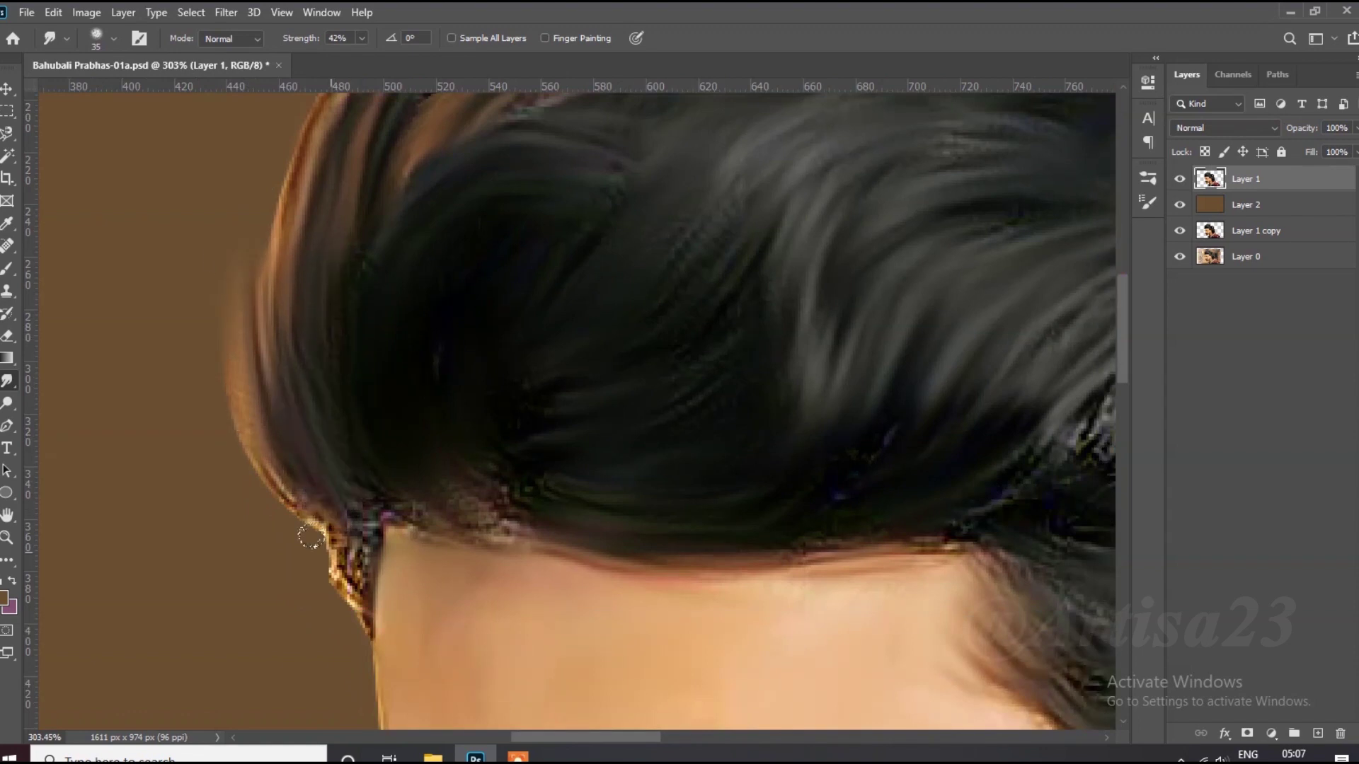
{"action": "left_click_drag", "start_coordinate": [318, 483], "coordinate": [403, 510]}
{"action": "scroll", "coordinate": [455, 329], "scroll_direction": "down", "scroll_amount": 4}
{"action": "scroll", "coordinate": [456, 329], "scroll_direction": "up", "scroll_amount": 4}
Pull the upper-left hair edge outward and smooth the top edge of the hair.
{"action": "left_click_drag", "start_coordinate": [496, 233], "coordinate": [283, 397]}
{"action": "scroll", "coordinate": [574, 224], "scroll_direction": "up", "scroll_amount": 1}
{"action": "mouse_move", "coordinate": [574, 223]}
{"action": "left_mouse_down"}
{"action": "mouse_move", "coordinate": [509, 170]}
{"action": "mouse_move", "coordinate": [644, 187]}
{"action": "left_mouse_up"}
{"action": "scroll", "coordinate": [509, 170], "scroll_direction": "down", "scroll_amount": 1}
{"action": "scroll", "coordinate": [559, 184], "scroll_direction": "up", "scroll_amount": 1}
{"action": "scroll", "coordinate": [643, 187], "scroll_direction": "down", "scroll_amount": 1}
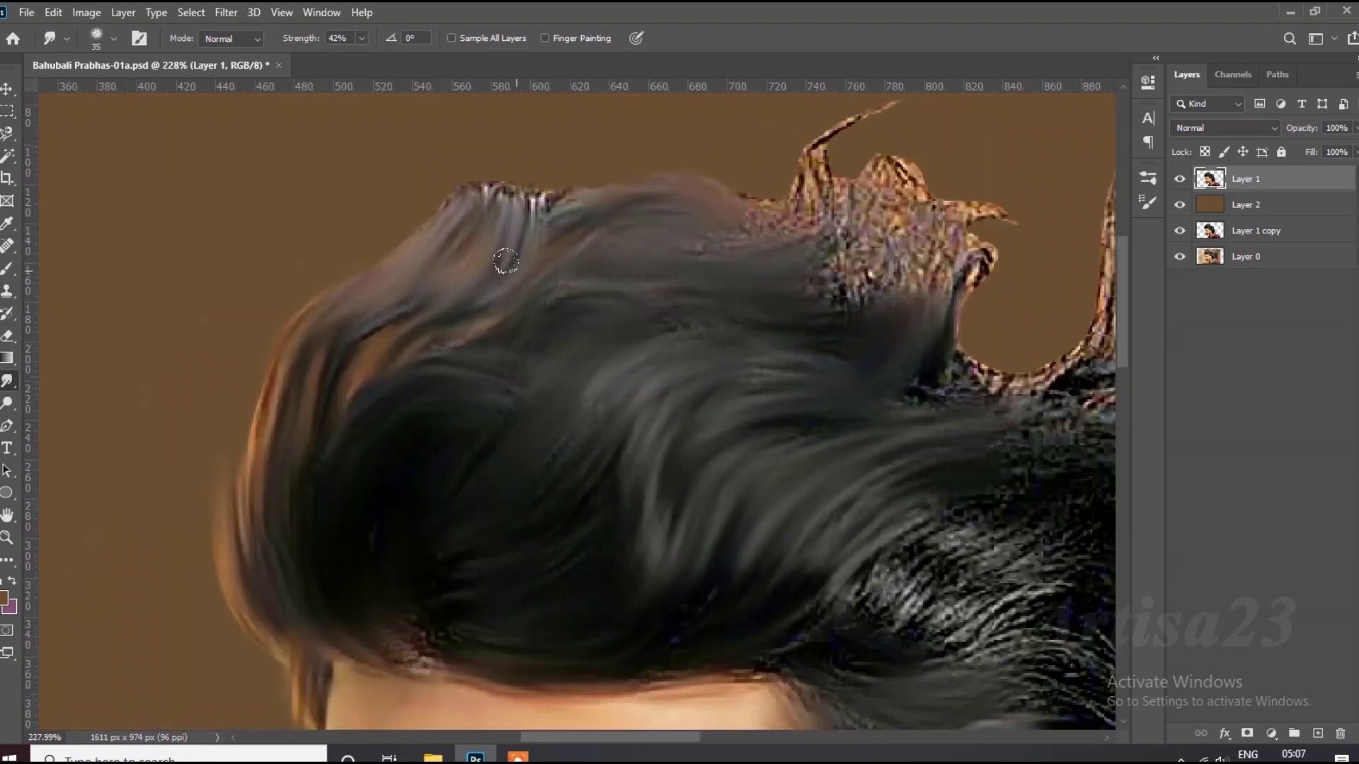
{"action": "scroll", "coordinate": [643, 187], "scroll_direction": "down", "scroll_amount": 1}
{"action": "scroll", "coordinate": [644, 187], "scroll_direction": "up", "scroll_amount": 2}
Pull hair strands and a thin wisp up and out into the background.
{"action": "left_click_drag", "start_coordinate": [736, 298], "coordinate": [643, 113]}
{"action": "scroll", "coordinate": [643, 113], "scroll_direction": "down", "scroll_amount": 1}
{"action": "left_click_drag", "start_coordinate": [701, 184], "coordinate": [779, 353]}
{"action": "left_click_drag", "start_coordinate": [757, 283], "coordinate": [792, 468]}
{"action": "mouse_move", "coordinate": [764, 234]}
{"action": "left_mouse_down"}
{"action": "mouse_move", "coordinate": [860, 262]}
{"action": "mouse_move", "coordinate": [679, 170]}
{"action": "left_mouse_up"}
{"action": "left_click_drag", "start_coordinate": [658, 234], "coordinate": [567, 120]}
{"action": "scroll", "coordinate": [637, 177], "scroll_direction": "down", "scroll_amount": 5}
{"action": "scroll", "coordinate": [716, 278], "scroll_direction": "down", "scroll_amount": 2}
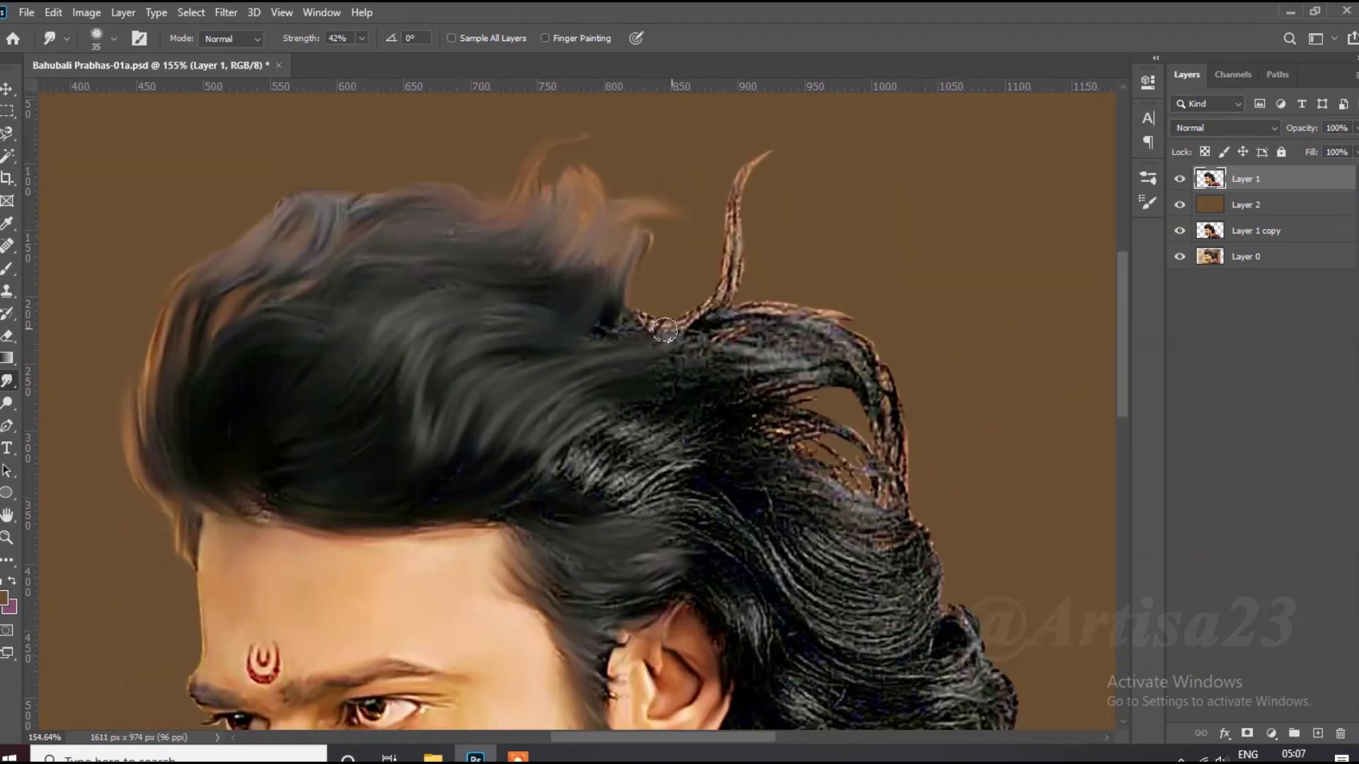
{"action": "scroll", "coordinate": [716, 279], "scroll_direction": "up", "scroll_amount": 3}
{"action": "scroll", "coordinate": [716, 279], "scroll_direction": "down", "scroll_amount": 3}
{"action": "left_click_drag", "start_coordinate": [736, 304], "coordinate": [779, 145]}
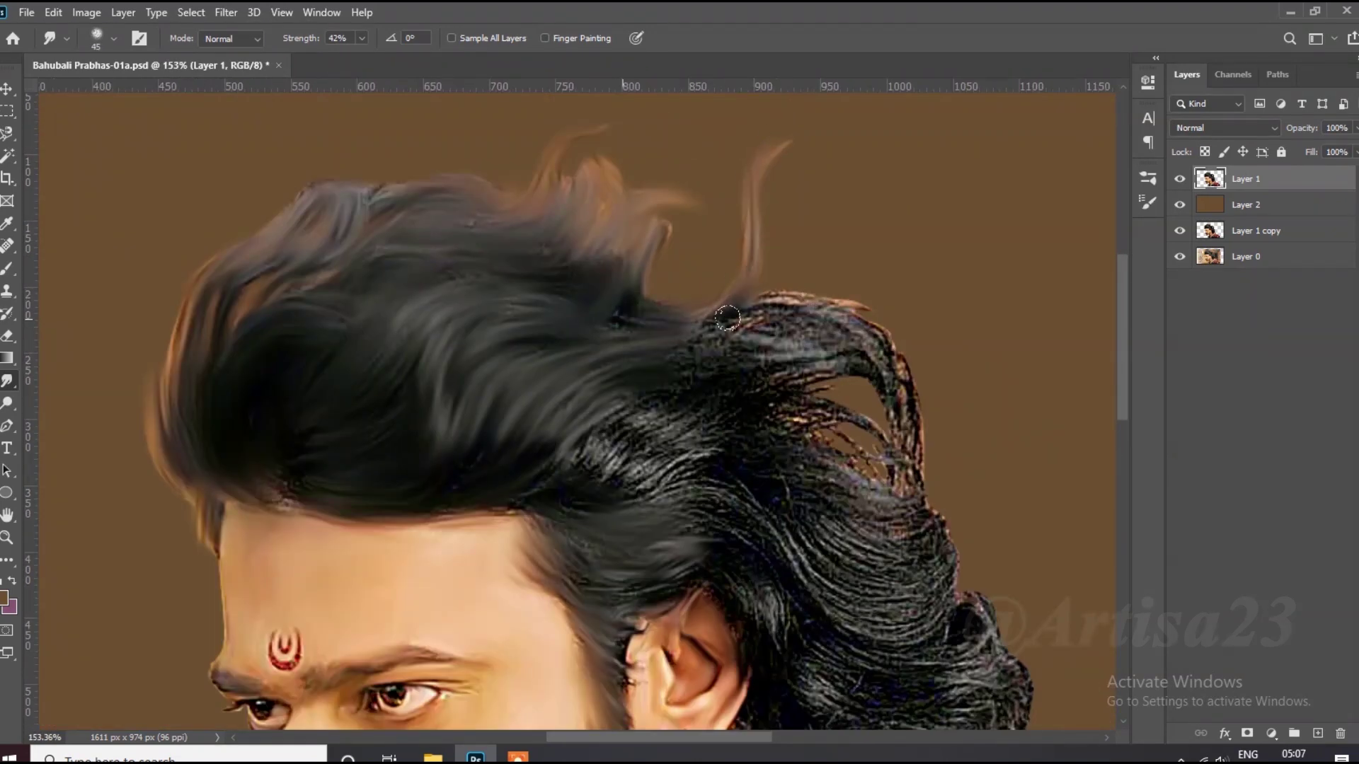
{"action": "scroll", "coordinate": [727, 319], "scroll_direction": "up", "scroll_amount": 2}
Sweep the curly right-side hair into a curve toward the lower right with a smaller brush.
{"action": "left_click_drag", "start_coordinate": [680, 326], "coordinate": [977, 453]}
{"action": "left_click_drag", "start_coordinate": [743, 339], "coordinate": [831, 403]}
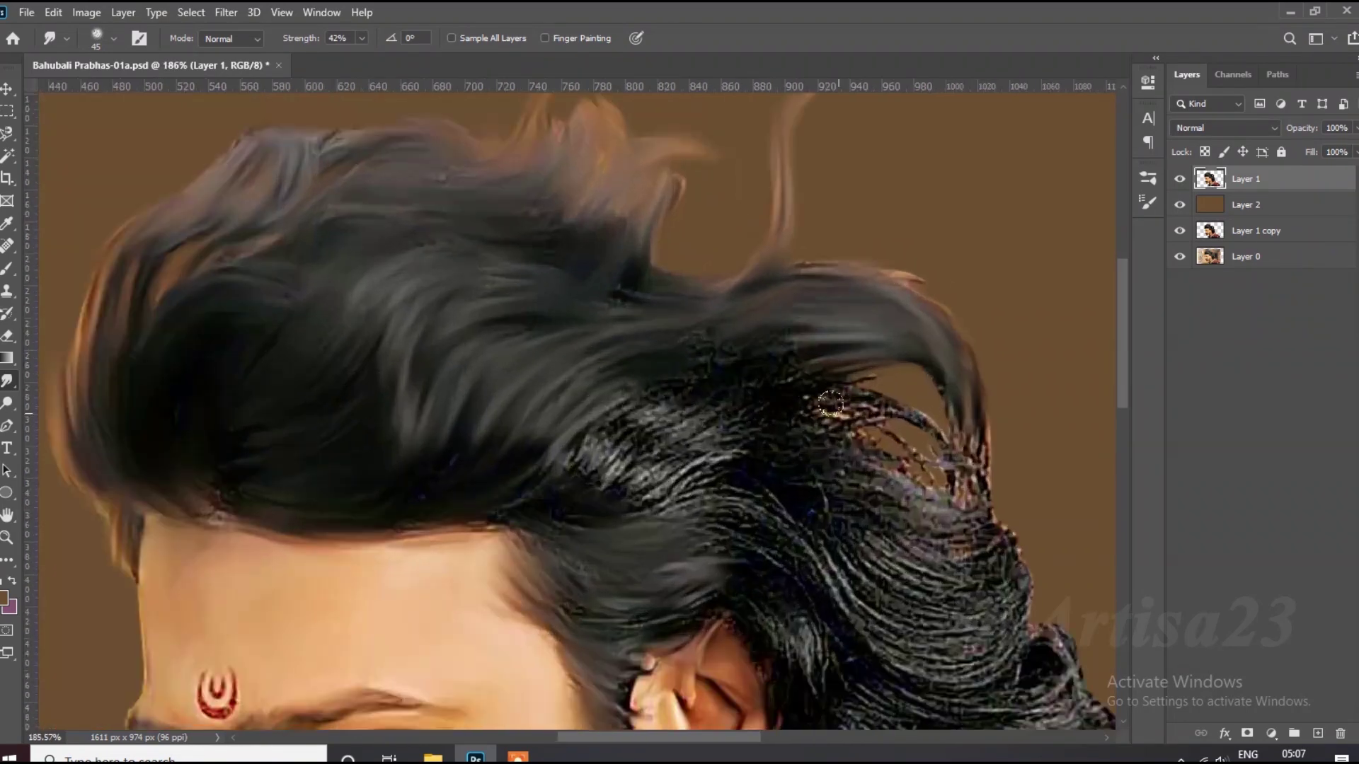
{"action": "scroll", "coordinate": [708, 346], "scroll_direction": "up", "scroll_amount": 2}
{"action": "key", "text": "bracketleft"}
{"action": "left_click_drag", "start_coordinate": [657, 316], "coordinate": [1005, 380]}
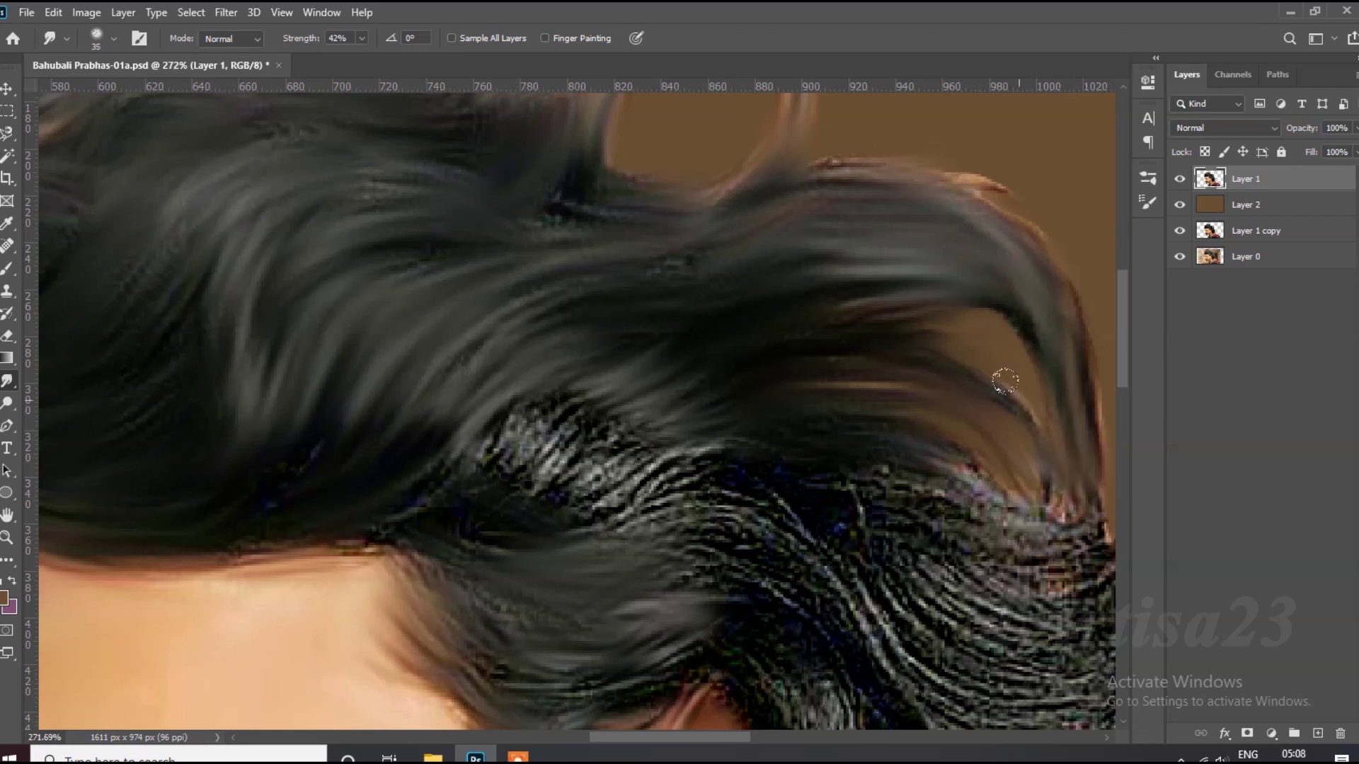
{"action": "scroll", "coordinate": [1005, 381], "scroll_direction": "down", "scroll_amount": 4}
{"action": "scroll", "coordinate": [744, 404], "scroll_direction": "up", "scroll_amount": 3}
Reshape the hair strands on the right with a larger brush.
{"action": "key", "text": "bracketright"}
{"action": "mouse_move", "coordinate": [779, 395]}
{"action": "left_mouse_down"}
{"action": "mouse_move", "coordinate": [953, 479]}
{"action": "mouse_move", "coordinate": [1069, 559]}
{"action": "left_mouse_up"}
{"action": "left_click_drag", "start_coordinate": [835, 496], "coordinate": [1006, 587]}
{"action": "left_click_drag", "start_coordinate": [987, 538], "coordinate": [1068, 602]}
{"action": "scroll", "coordinate": [637, 423], "scroll_direction": "up", "scroll_amount": 2}
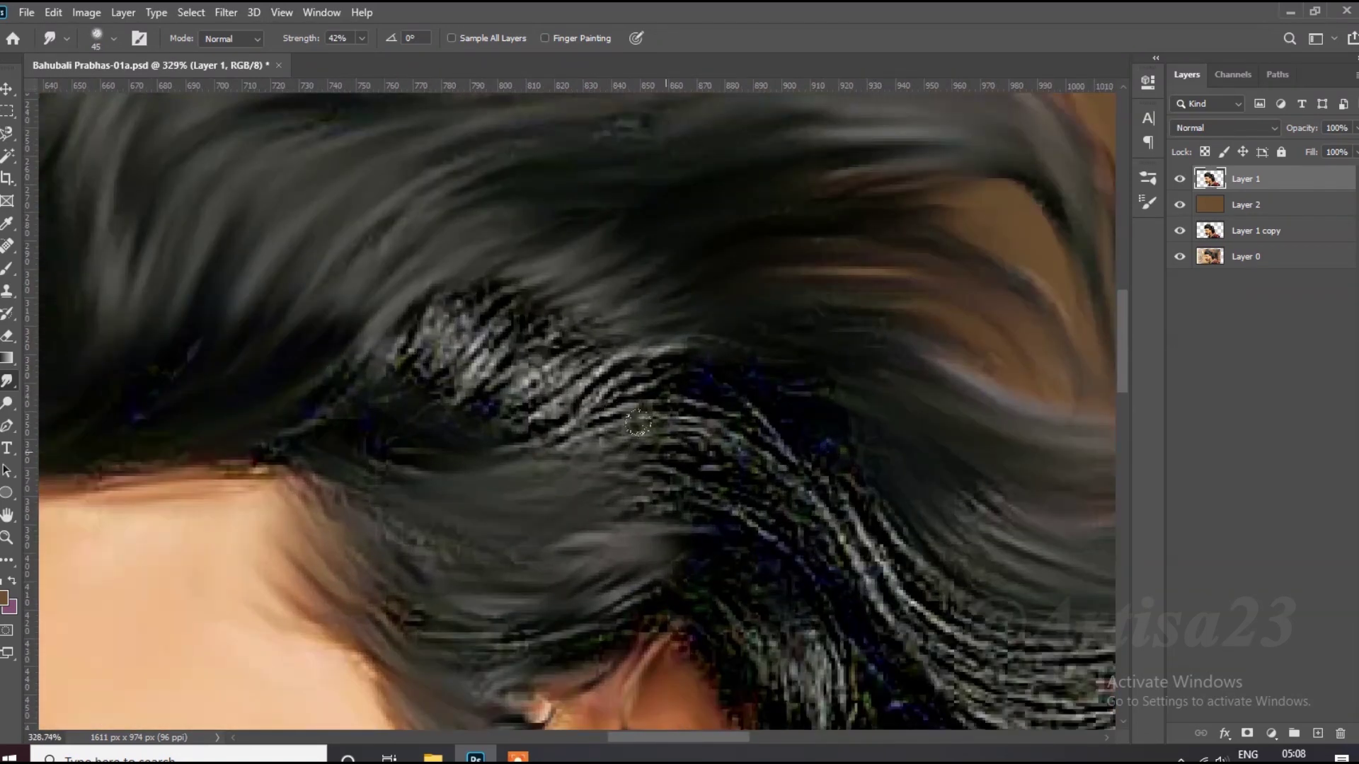
Smooth the frizzy patch of hair to the right of the ear.
{"action": "key", "text": "bracketright"}
{"action": "mouse_move", "coordinate": [506, 390]}
{"action": "left_mouse_down"}
{"action": "mouse_move", "coordinate": [340, 370]}
{"action": "mouse_move", "coordinate": [486, 279]}
{"action": "mouse_move", "coordinate": [770, 370]}
{"action": "mouse_move", "coordinate": [849, 495]}
{"action": "mouse_move", "coordinate": [975, 530]}
{"action": "mouse_move", "coordinate": [849, 467]}
{"action": "left_mouse_up"}
{"action": "scroll", "coordinate": [662, 531], "scroll_direction": "down", "scroll_amount": 3}
{"action": "key", "text": "bracketright"}
{"action": "scroll", "coordinate": [779, 460], "scroll_direction": "down", "scroll_amount": 5}
{"action": "scroll", "coordinate": [654, 496], "scroll_direction": "up", "scroll_amount": 4}
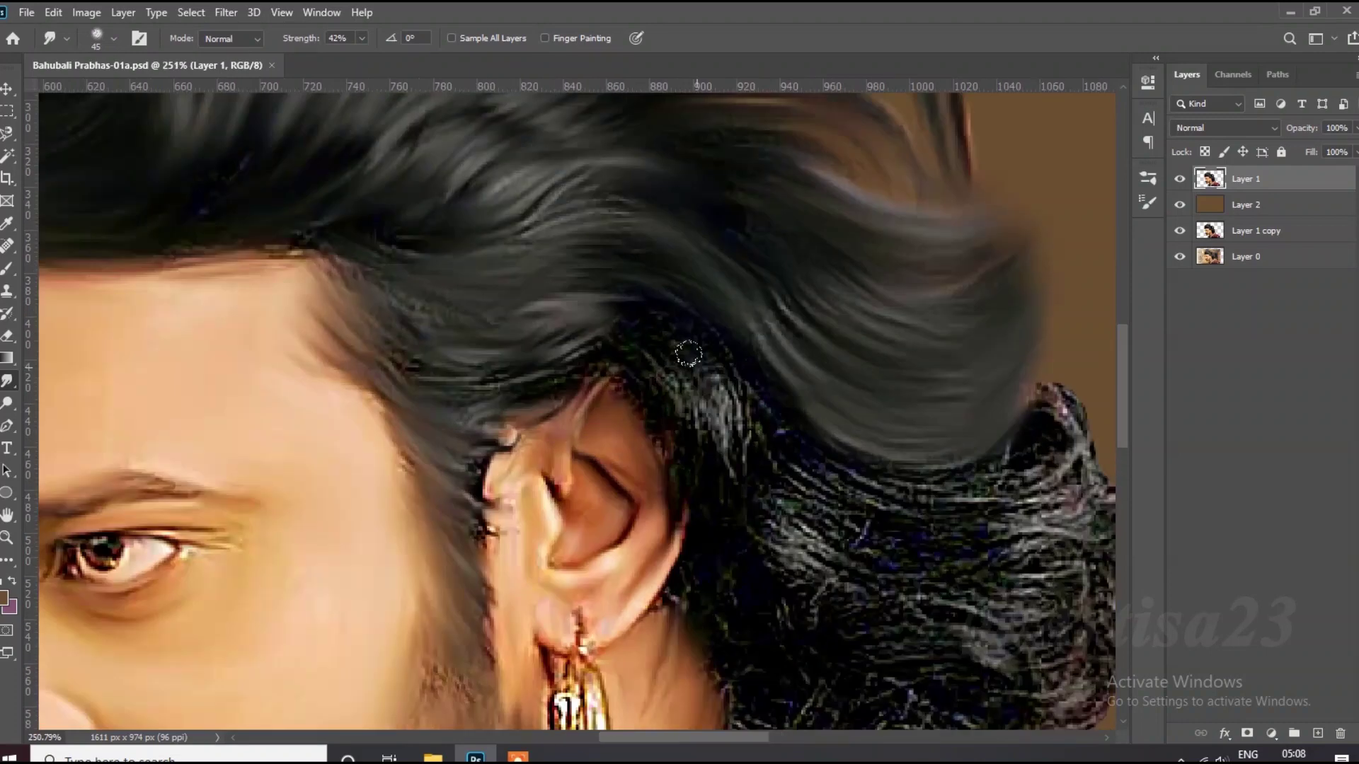
{"action": "scroll", "coordinate": [654, 448], "scroll_direction": "up", "scroll_amount": 3}
{"action": "key", "text": "bracketleft"}
{"action": "key", "text": "bracketright"}
{"action": "mouse_move", "coordinate": [550, 362]}
{"action": "left_mouse_down"}
{"action": "mouse_move", "coordinate": [708, 397]}
{"action": "mouse_move", "coordinate": [757, 495]}
{"action": "mouse_move", "coordinate": [775, 332]}
{"action": "left_mouse_up"}
{"action": "scroll", "coordinate": [250, 210], "scroll_direction": "down", "scroll_amount": 2}
Smooth the frizzy hair behind the ear and down near the neck.
{"action": "key", "text": "bracketright"}
{"action": "mouse_move", "coordinate": [467, 387]}
{"action": "left_mouse_down"}
{"action": "mouse_move", "coordinate": [602, 382]}
{"action": "mouse_move", "coordinate": [748, 234]}
{"action": "mouse_move", "coordinate": [771, 325]}
{"action": "mouse_move", "coordinate": [814, 396]}
{"action": "mouse_move", "coordinate": [656, 455]}
{"action": "mouse_move", "coordinate": [679, 517]}
{"action": "mouse_move", "coordinate": [505, 566]}
{"action": "mouse_move", "coordinate": [516, 577]}
{"action": "mouse_move", "coordinate": [502, 509]}
{"action": "mouse_move", "coordinate": [637, 538]}
{"action": "mouse_move", "coordinate": [623, 446]}
{"action": "mouse_move", "coordinate": [559, 424]}
{"action": "mouse_move", "coordinate": [659, 529]}
{"action": "mouse_move", "coordinate": [690, 499]}
{"action": "left_mouse_up"}
{"action": "scroll", "coordinate": [516, 577], "scroll_direction": "up", "scroll_amount": 1}
{"action": "key", "text": "bracketright"}
{"action": "scroll", "coordinate": [501, 552], "scroll_direction": "up", "scroll_amount": 1}
{"action": "scroll", "coordinate": [679, 510], "scroll_direction": "down", "scroll_amount": 1}
{"action": "scroll", "coordinate": [657, 472], "scroll_direction": "down", "scroll_amount": 1}
{"action": "left_click_drag", "start_coordinate": [642, 399], "coordinate": [713, 373]}
{"action": "scroll", "coordinate": [637, 460], "scroll_direction": "down", "scroll_amount": 5}
{"action": "scroll", "coordinate": [621, 457], "scroll_direction": "down", "scroll_amount": 5}
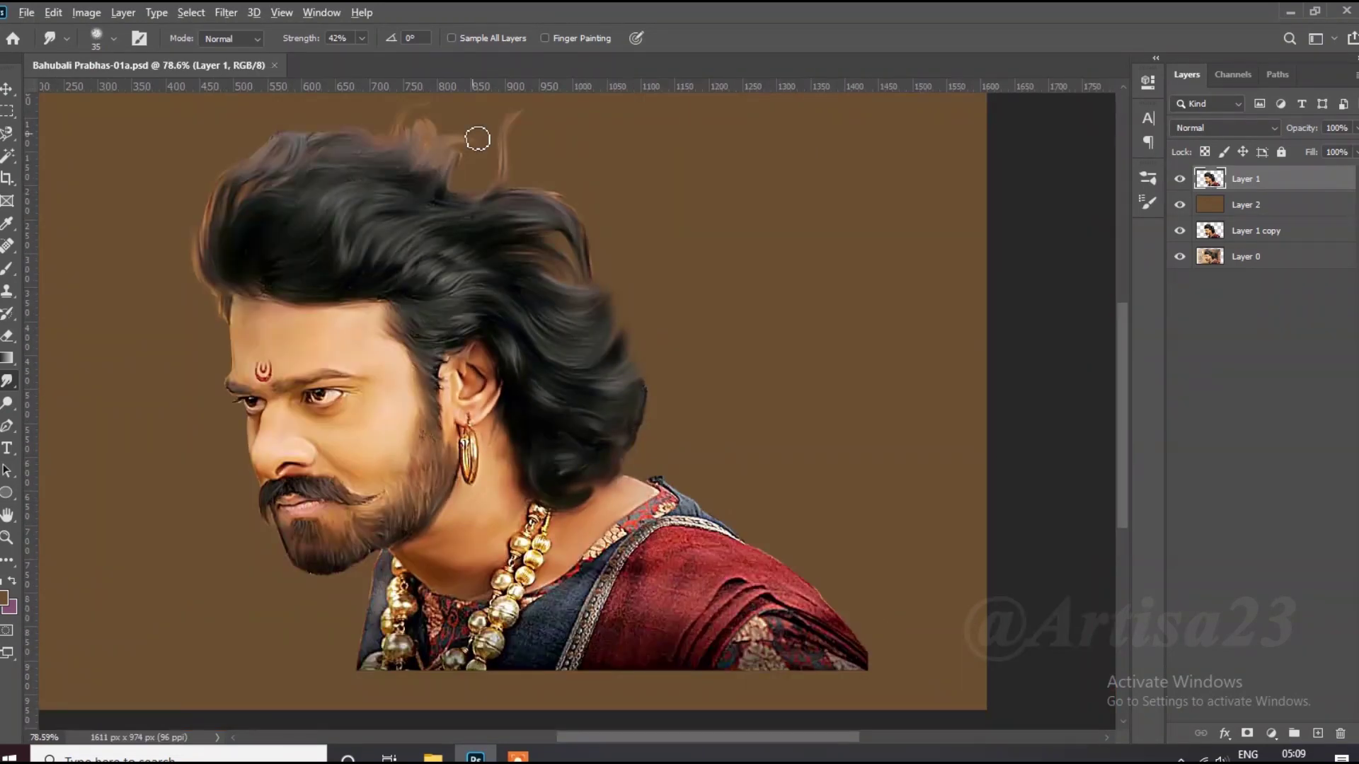
Blend the red and blue fabric down into the background with a smaller brush.
{"action": "scroll", "coordinate": [478, 139], "scroll_direction": "up", "scroll_amount": 5}
{"action": "scroll", "coordinate": [662, 455], "scroll_direction": "down", "scroll_amount": 6}
{"action": "scroll", "coordinate": [661, 455], "scroll_direction": "up", "scroll_amount": 3}
{"action": "scroll", "coordinate": [584, 304], "scroll_direction": "up", "scroll_amount": 3}
{"action": "key", "text": "bracketleft"}
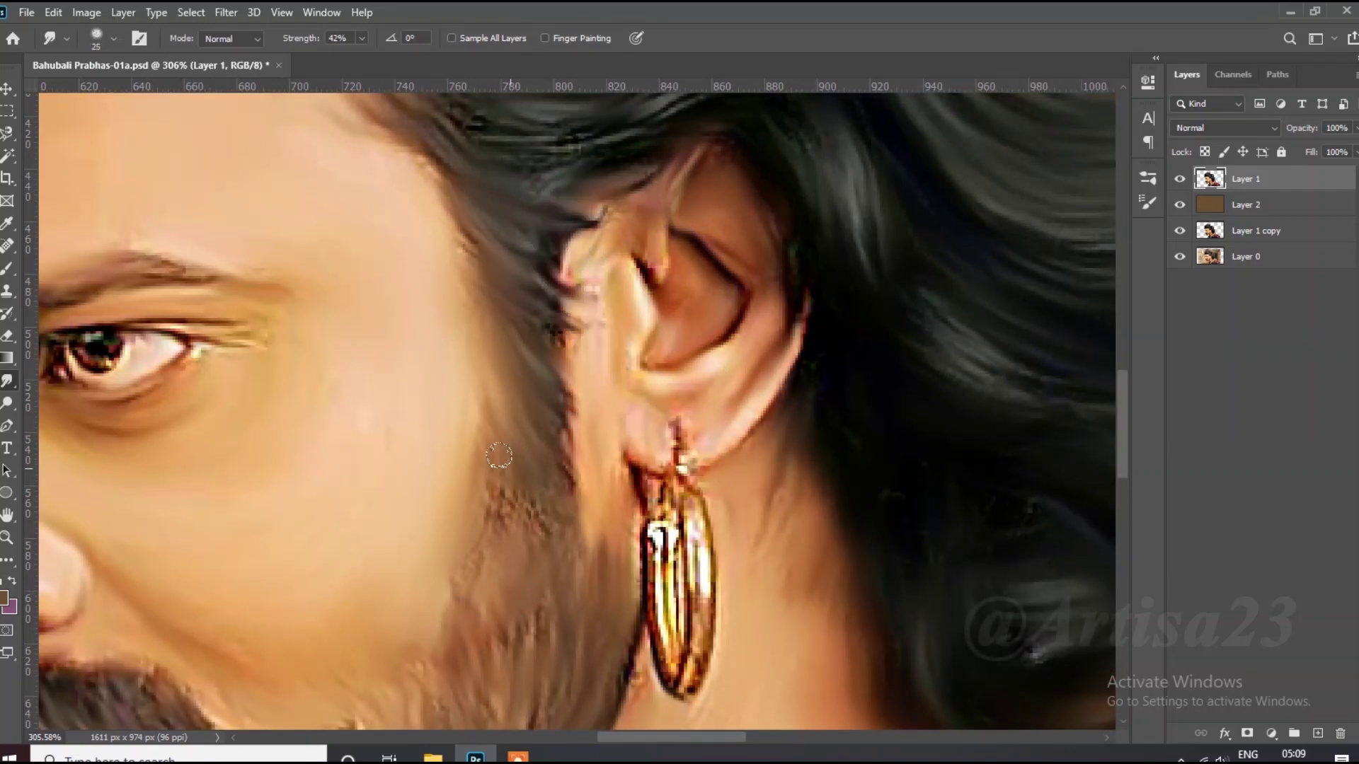
{"action": "scroll", "coordinate": [504, 505], "scroll_direction": "down", "scroll_amount": 4}
{"action": "scroll", "coordinate": [504, 506], "scroll_direction": "down", "scroll_amount": 4}
{"action": "scroll", "coordinate": [667, 264], "scroll_direction": "up", "scroll_amount": 3}
{"action": "scroll", "coordinate": [741, 576], "scroll_direction": "up", "scroll_amount": 4}
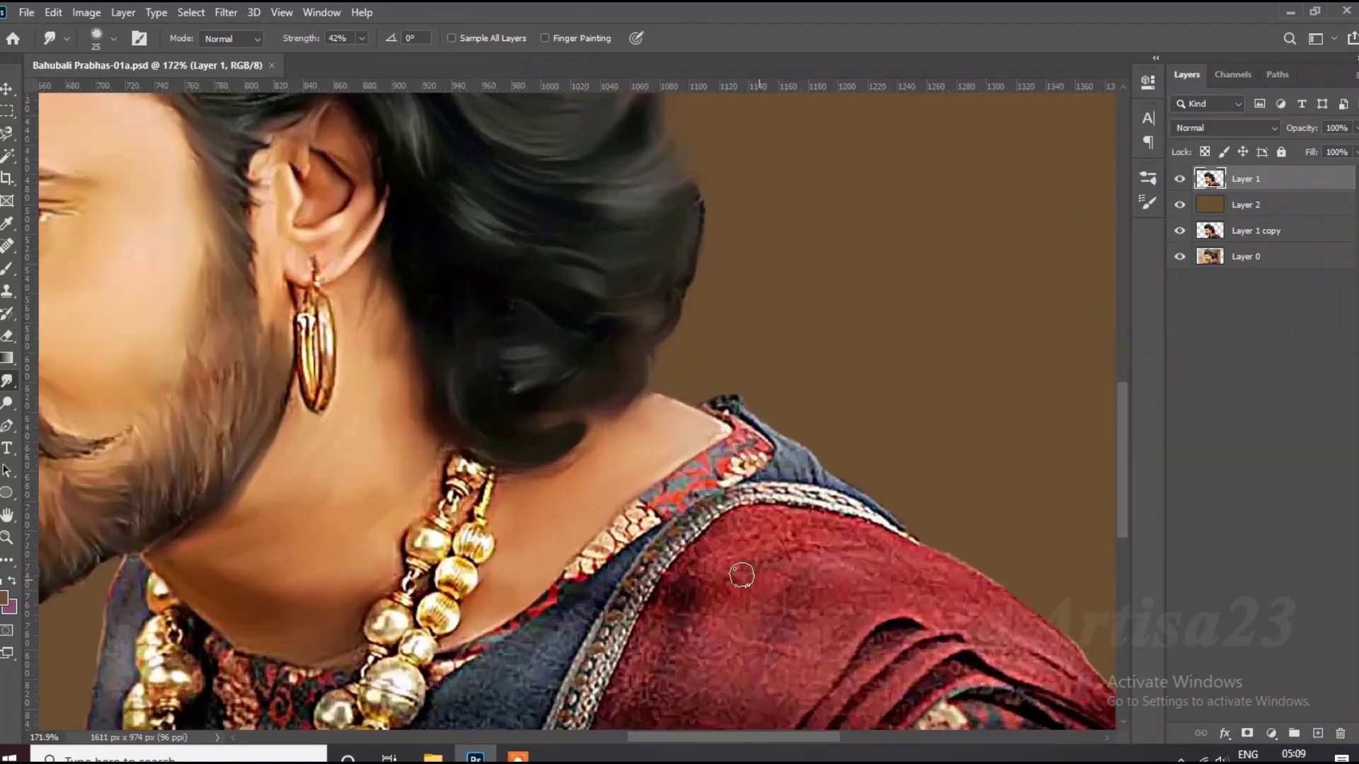
{"action": "scroll", "coordinate": [678, 438], "scroll_direction": "down", "scroll_amount": 5}
{"action": "mouse_move", "coordinate": [627, 427]}
{"action": "left_mouse_down"}
{"action": "mouse_move", "coordinate": [673, 552]}
{"action": "mouse_move", "coordinate": [774, 501]}
{"action": "mouse_move", "coordinate": [606, 495]}
{"action": "mouse_move", "coordinate": [438, 522]}
{"action": "mouse_move", "coordinate": [375, 594]}
{"action": "left_mouse_up"}
{"action": "key", "text": "bracketleft"}
{"action": "left_click_drag", "start_coordinate": [448, 470], "coordinate": [494, 572]}
Smooth the patterned shoulder border into a band and blend the red sleeve into the brown.
{"action": "key", "text": "bracketright"}
{"action": "mouse_move", "coordinate": [642, 275]}
{"action": "left_mouse_down"}
{"action": "mouse_move", "coordinate": [559, 495]}
{"action": "mouse_move", "coordinate": [707, 252]}
{"action": "left_mouse_up"}
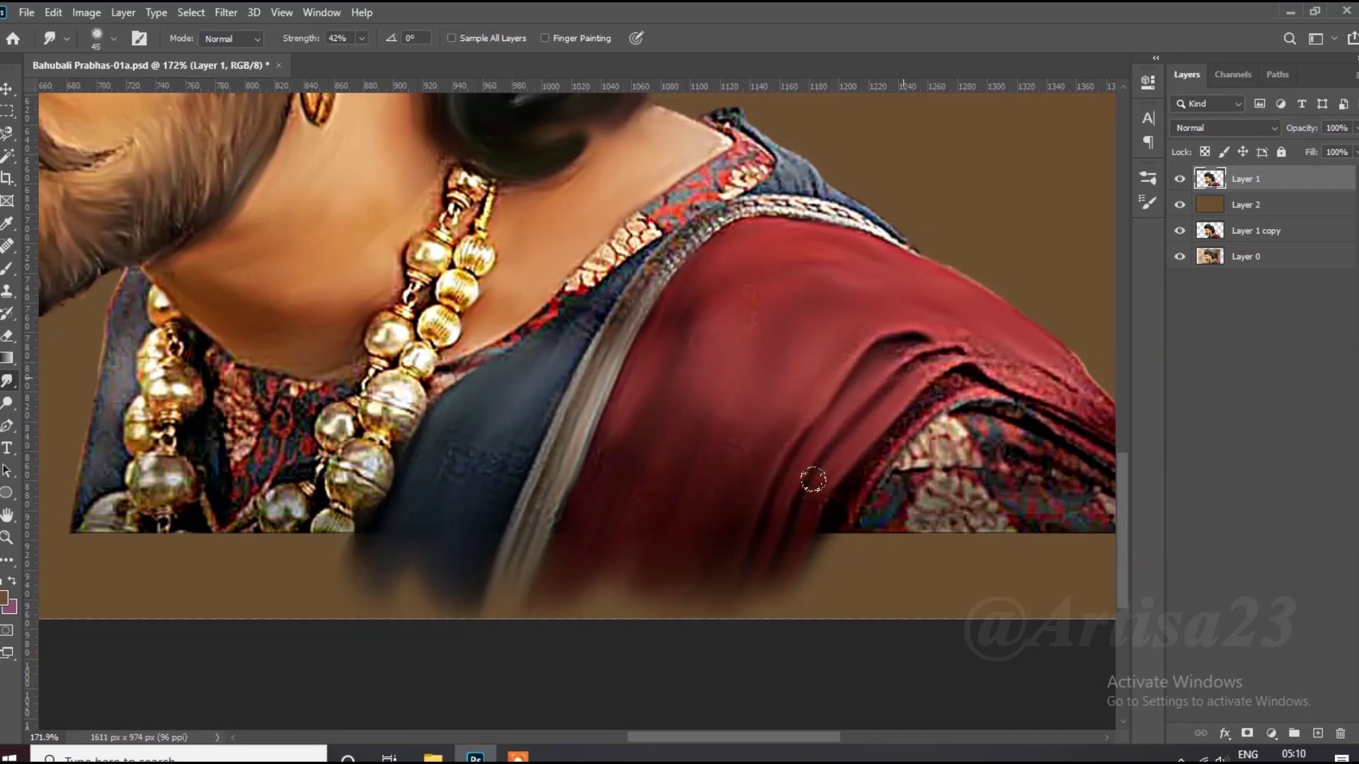
{"action": "key", "text": "bracketright"}
{"action": "left_click_drag", "start_coordinate": [913, 418], "coordinate": [783, 589]}
{"action": "mouse_move", "coordinate": [877, 500]}
{"action": "left_mouse_down"}
{"action": "mouse_move", "coordinate": [949, 551]}
{"action": "mouse_move", "coordinate": [870, 601]}
{"action": "left_mouse_up"}
Pull the sleeve's patterned edge and dark pattern down into the background.
{"action": "key", "text": "bracketright"}
{"action": "left_click_drag", "start_coordinate": [1005, 499], "coordinate": [1052, 555]}
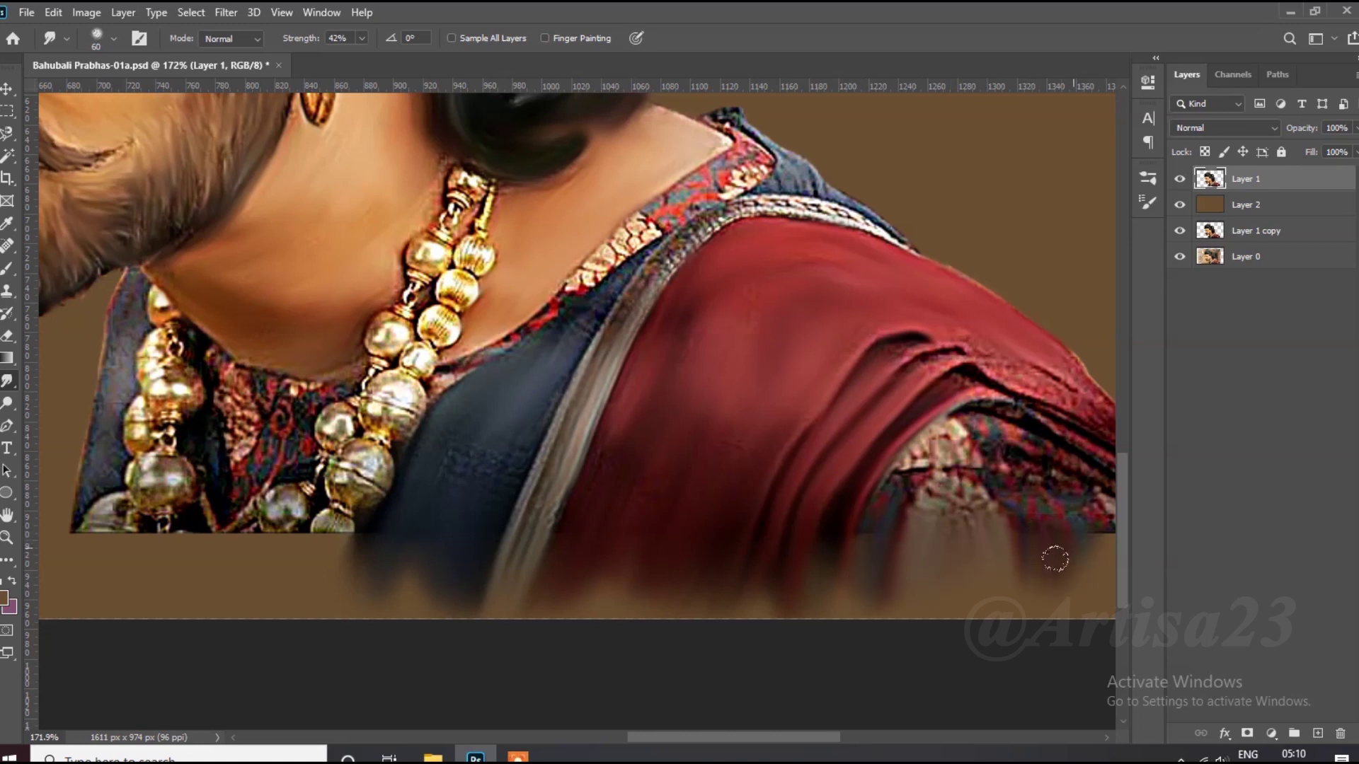
{"action": "key", "text": "bracketright"}
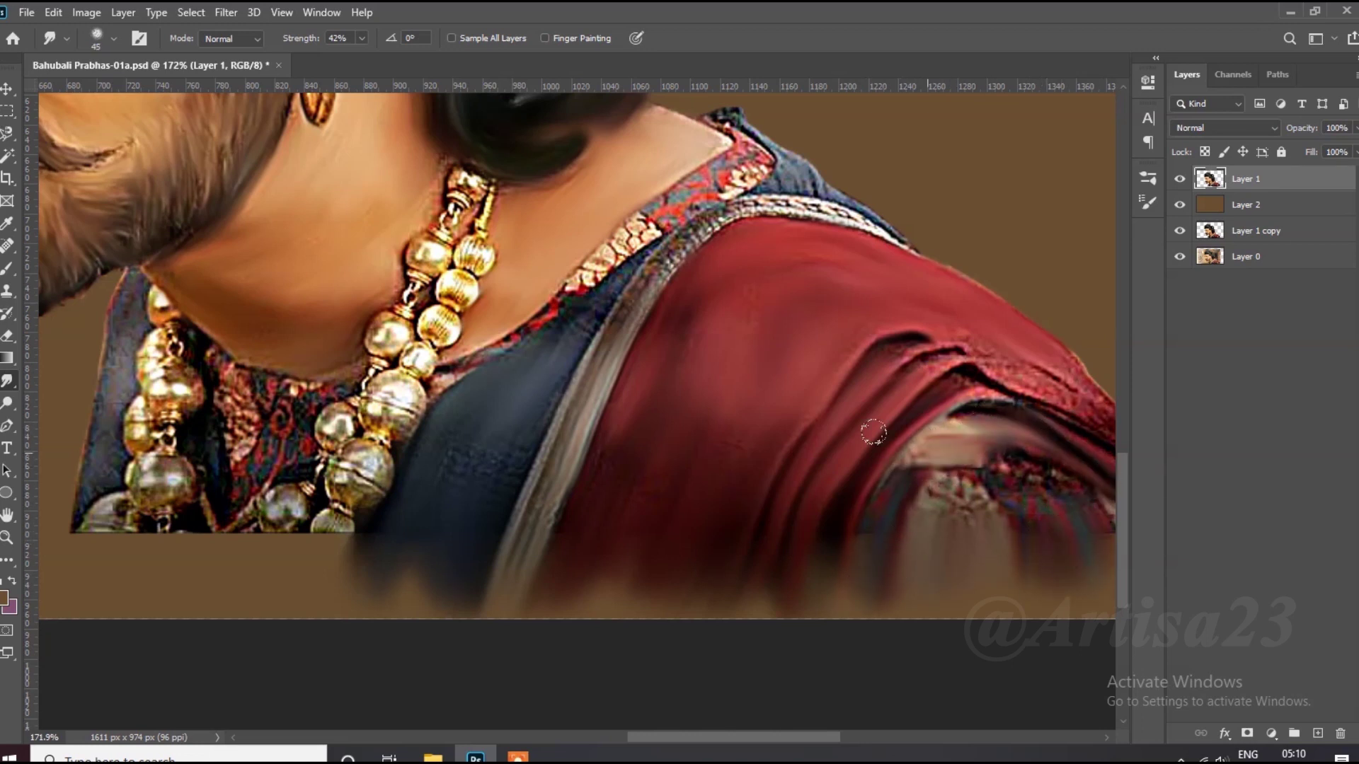
{"action": "scroll", "coordinate": [873, 432], "scroll_direction": "down", "scroll_amount": 5}
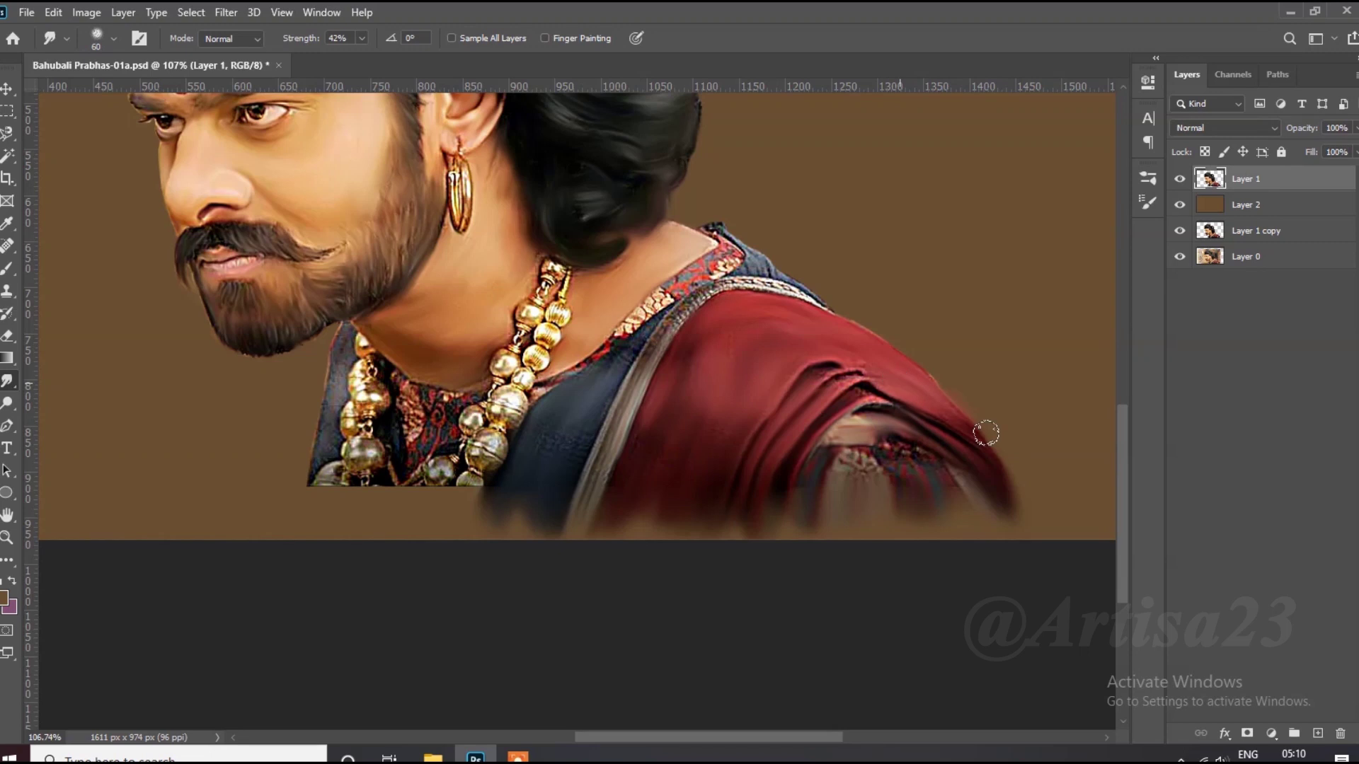
{"action": "left_click_drag", "start_coordinate": [904, 468], "coordinate": [900, 527]}
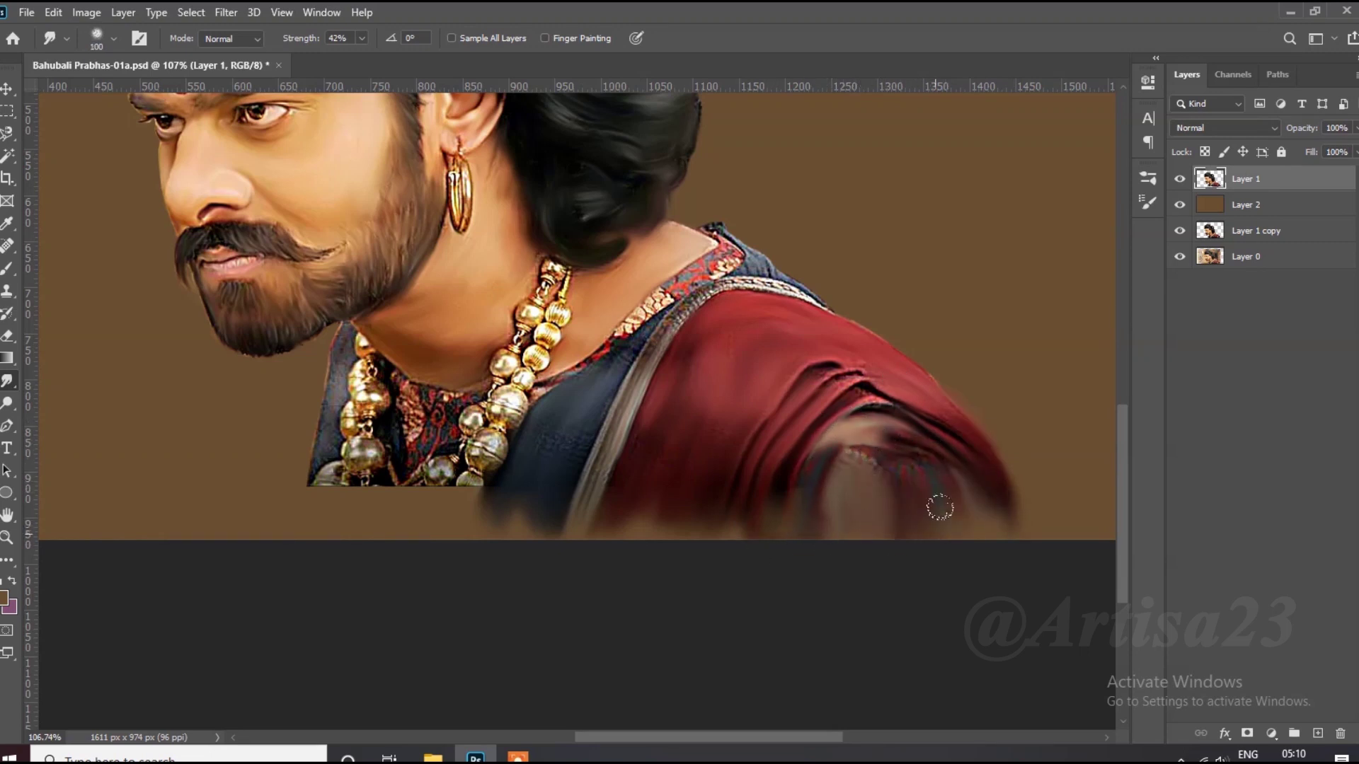
{"action": "scroll", "coordinate": [481, 514], "scroll_direction": "up", "scroll_amount": 3}
{"action": "key", "text": "bracketleft"}
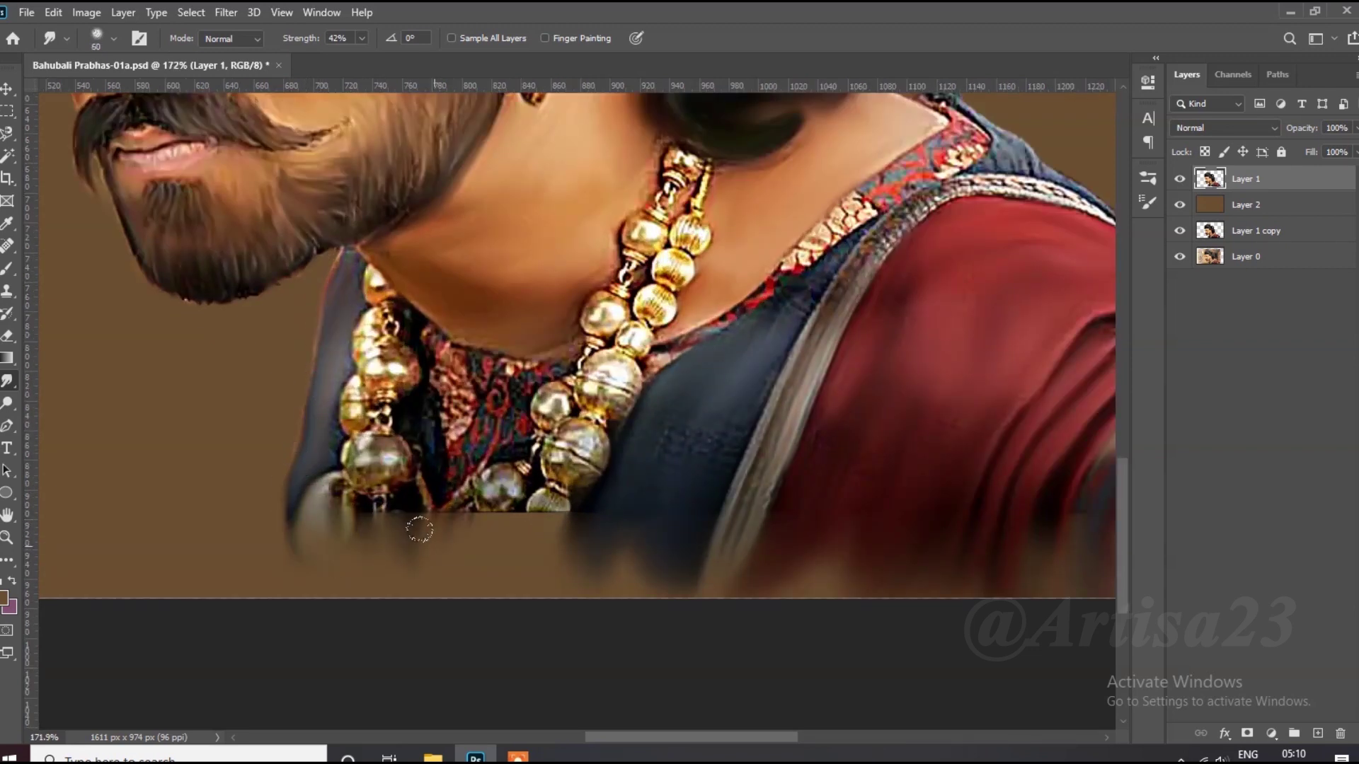
Smudge the robe's lower edge into the background and the neck shading around the necklaces.
{"action": "left_click_drag", "start_coordinate": [560, 504], "coordinate": [538, 559]}
{"action": "key", "text": "bracketleft"}
{"action": "key", "text": "bracketleft"}
{"action": "key", "text": "bracketleft"}
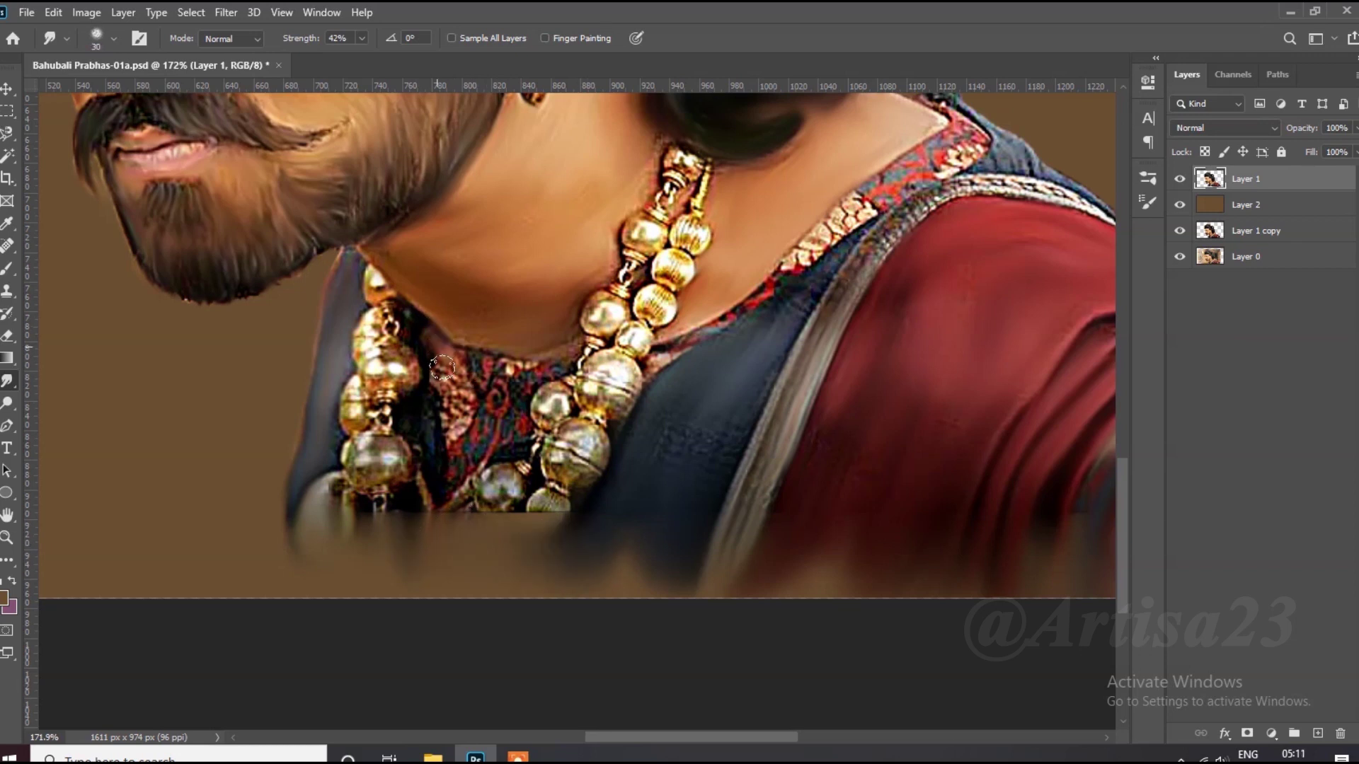
{"action": "scroll", "coordinate": [442, 367], "scroll_direction": "up", "scroll_amount": 3}
{"action": "mouse_move", "coordinate": [611, 317]}
{"action": "left_mouse_down"}
{"action": "mouse_move", "coordinate": [553, 368]}
{"action": "mouse_move", "coordinate": [540, 404]}
{"action": "mouse_move", "coordinate": [460, 496]}
{"action": "mouse_move", "coordinate": [411, 364]}
{"action": "left_mouse_up"}
{"action": "mouse_move", "coordinate": [403, 531]}
{"action": "left_mouse_down"}
{"action": "mouse_move", "coordinate": [485, 455]}
{"action": "mouse_move", "coordinate": [397, 319]}
{"action": "left_mouse_up"}
{"action": "key", "text": "bracketleft"}
{"action": "key", "text": "bracketleft"}
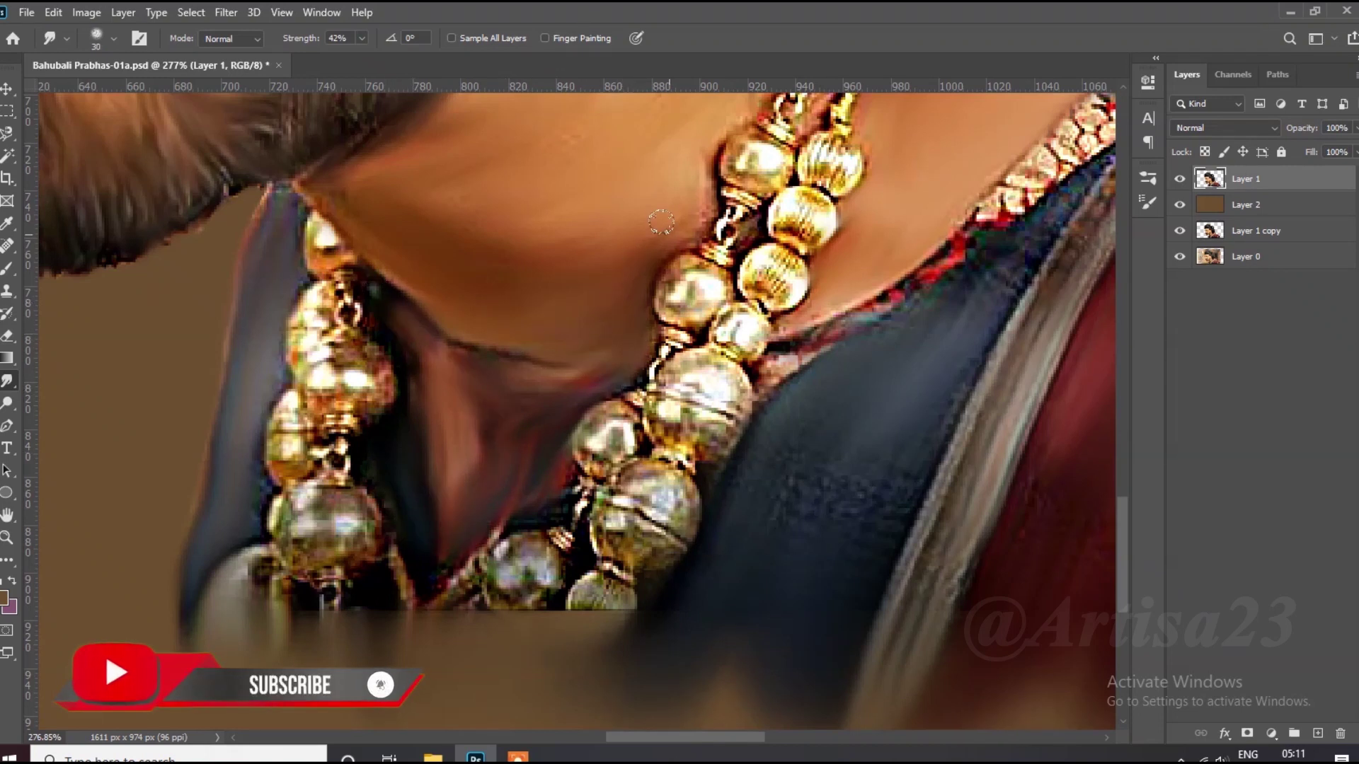
{"action": "left_click_drag", "start_coordinate": [506, 511], "coordinate": [467, 618]}
{"action": "key", "text": "bracketright"}
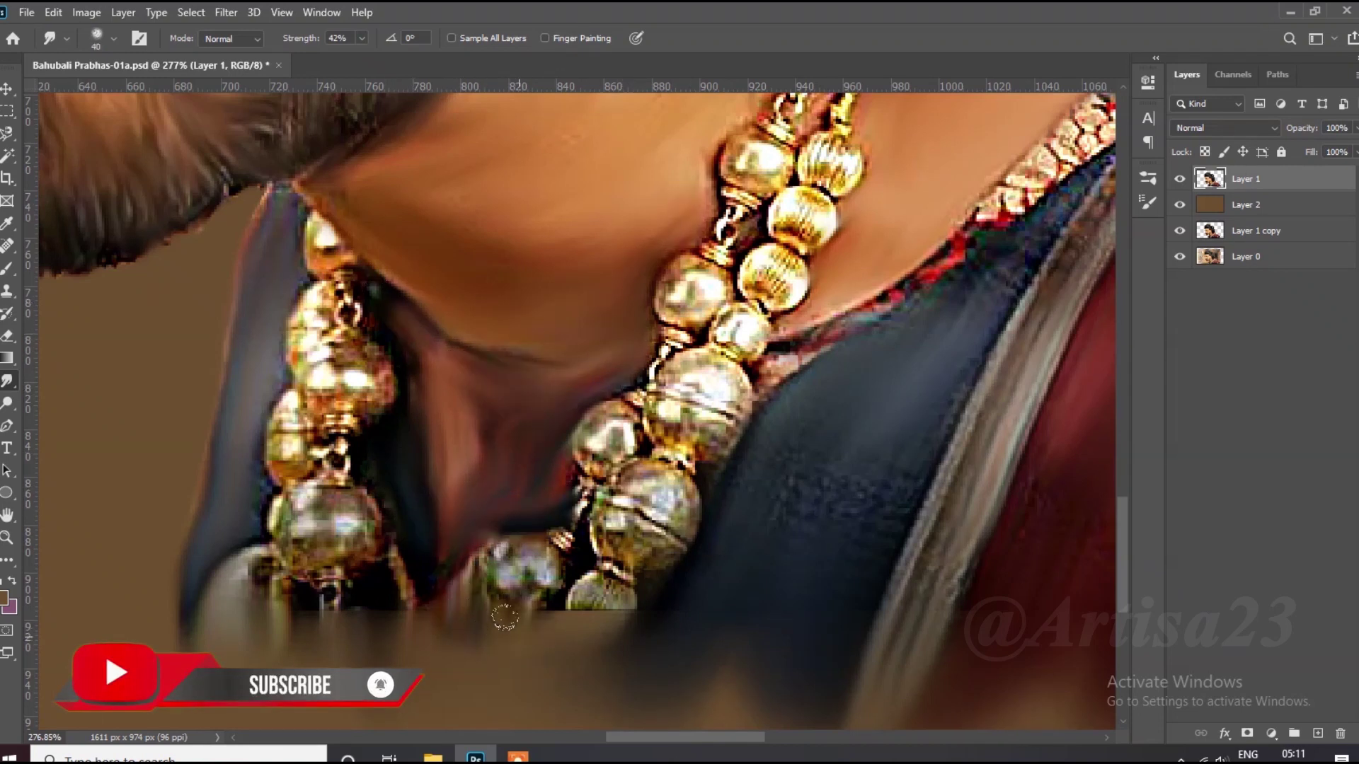
{"action": "left_click_drag", "start_coordinate": [344, 603], "coordinate": [334, 672]}
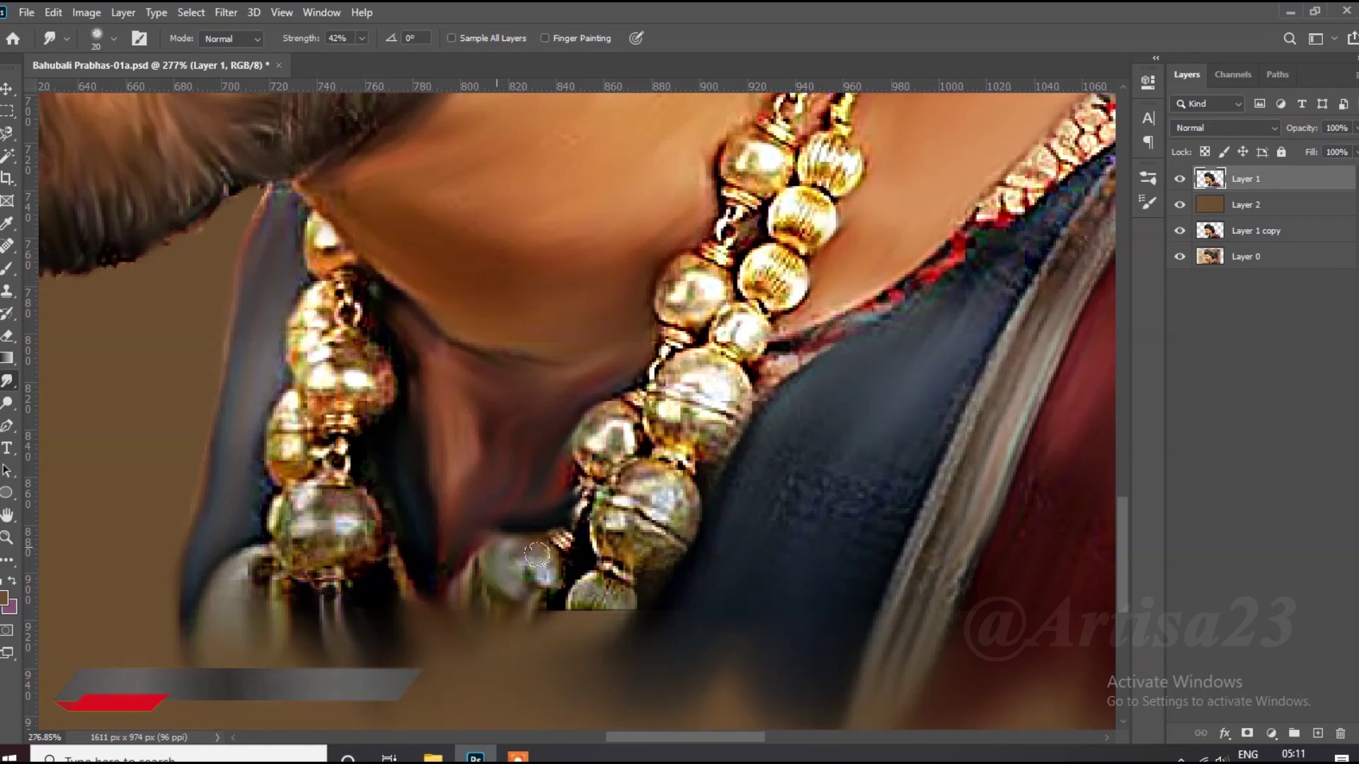
{"action": "key", "text": "bracketleft"}
{"action": "key", "text": "bracketleft"}
Smudge the shoulder edge and the silver collar trim into soft strokes.
{"action": "scroll", "coordinate": [508, 481], "scroll_direction": "down", "scroll_amount": 2}
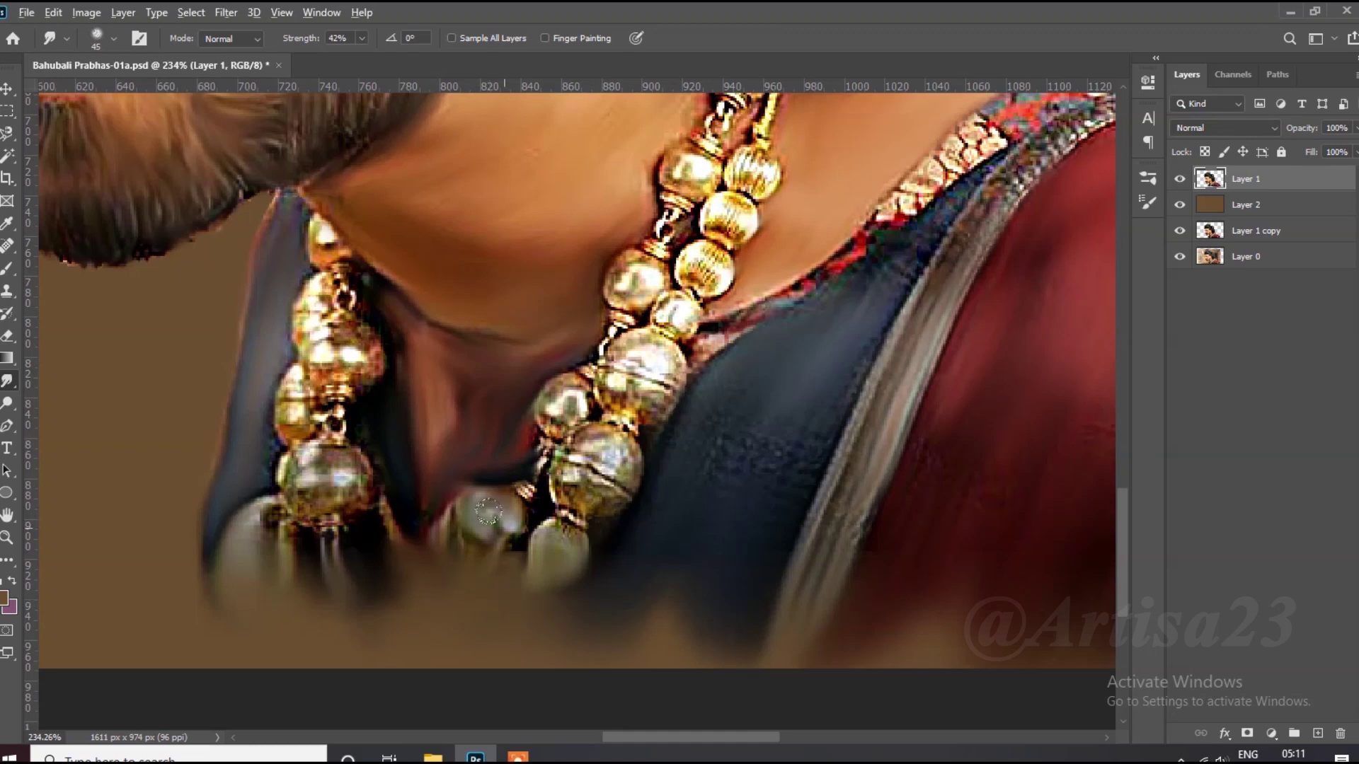
{"action": "scroll", "coordinate": [487, 511], "scroll_direction": "down", "scroll_amount": 3}
{"action": "scroll", "coordinate": [439, 453], "scroll_direction": "up", "scroll_amount": 1}
{"action": "scroll", "coordinate": [411, 400], "scroll_direction": "up", "scroll_amount": 3}
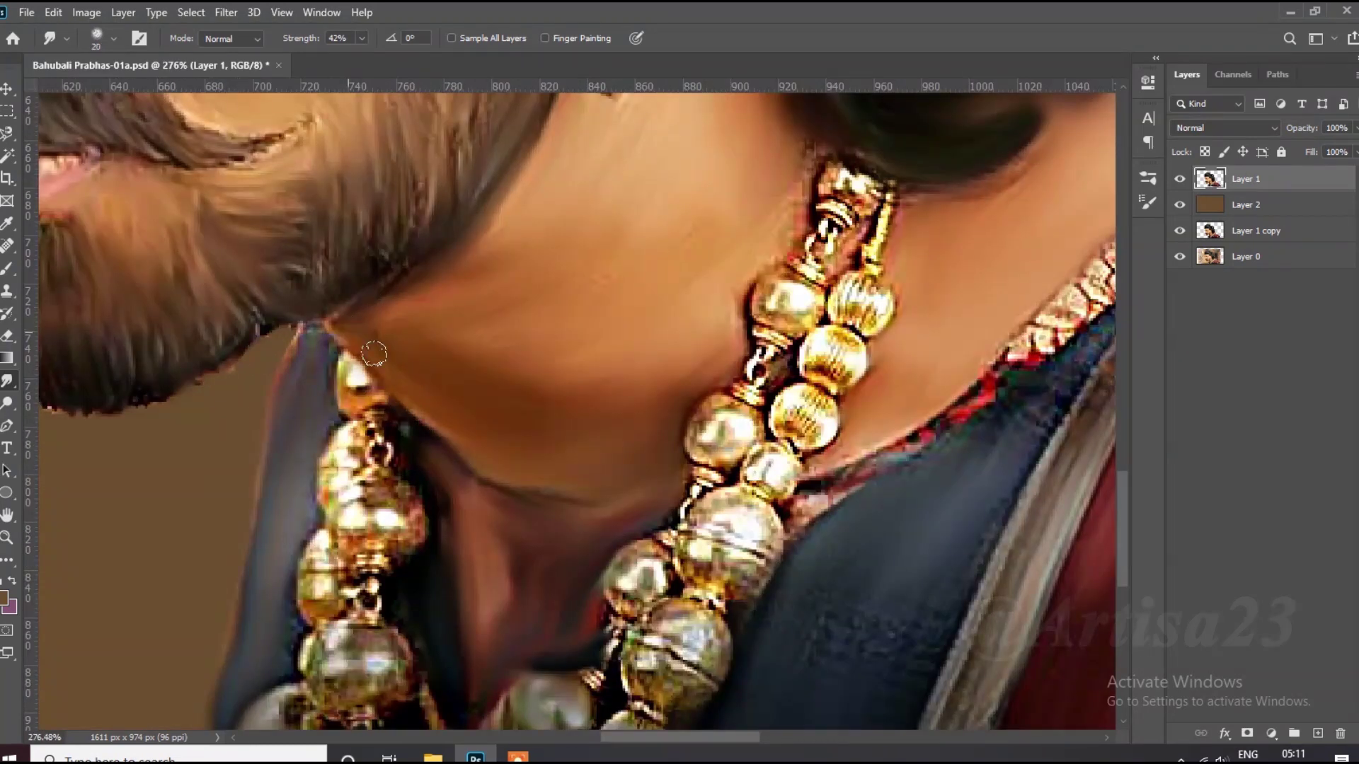
{"action": "scroll", "coordinate": [374, 353], "scroll_direction": "down", "scroll_amount": 3}
{"action": "scroll", "coordinate": [559, 354], "scroll_direction": "up", "scroll_amount": 5}
{"action": "scroll", "coordinate": [544, 389], "scroll_direction": "down", "scroll_amount": 2}
{"action": "key", "text": "bracketleft"}
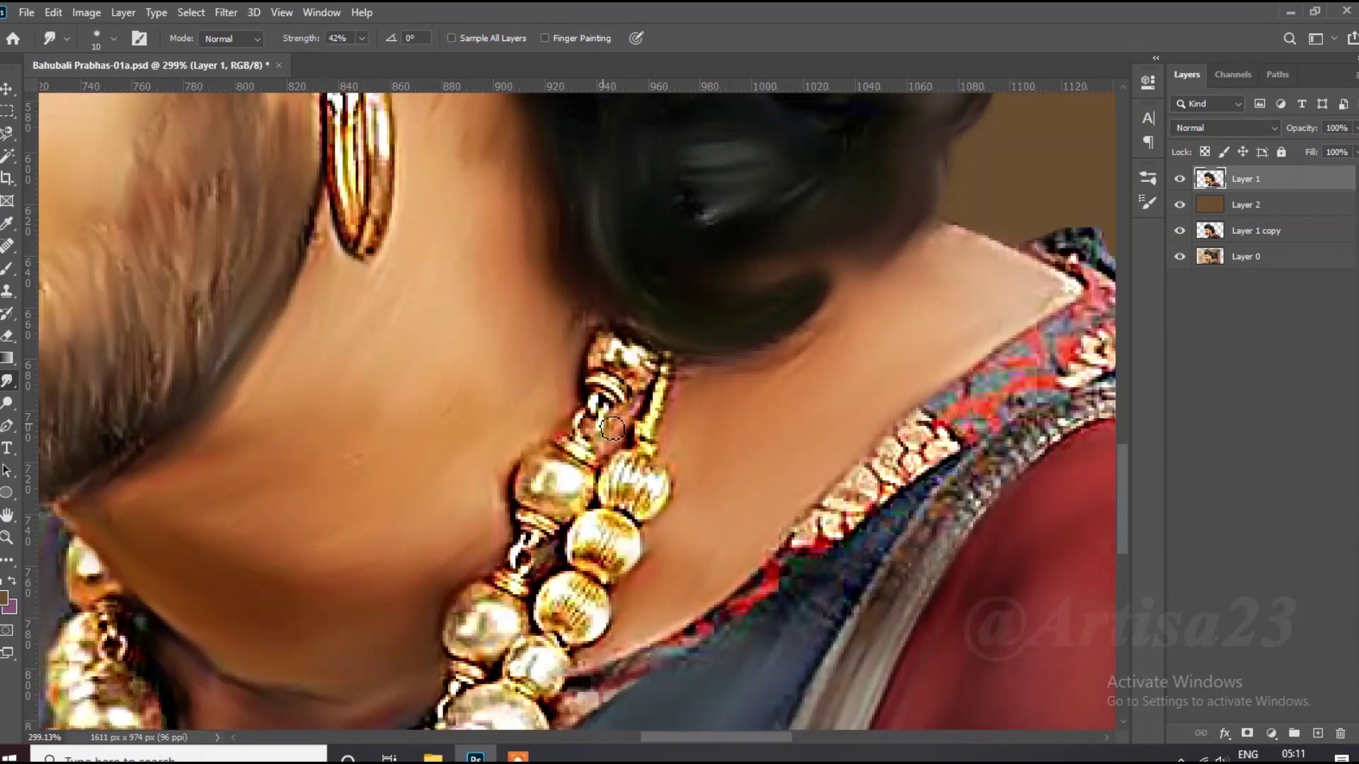
{"action": "scroll", "coordinate": [633, 422], "scroll_direction": "down", "scroll_amount": 3}
{"action": "scroll", "coordinate": [736, 364], "scroll_direction": "up", "scroll_amount": 3}
{"action": "key", "text": "bracketright"}
{"action": "left_click_drag", "start_coordinate": [761, 407], "coordinate": [654, 308]}
{"action": "left_click_drag", "start_coordinate": [860, 482], "coordinate": [467, 623]}
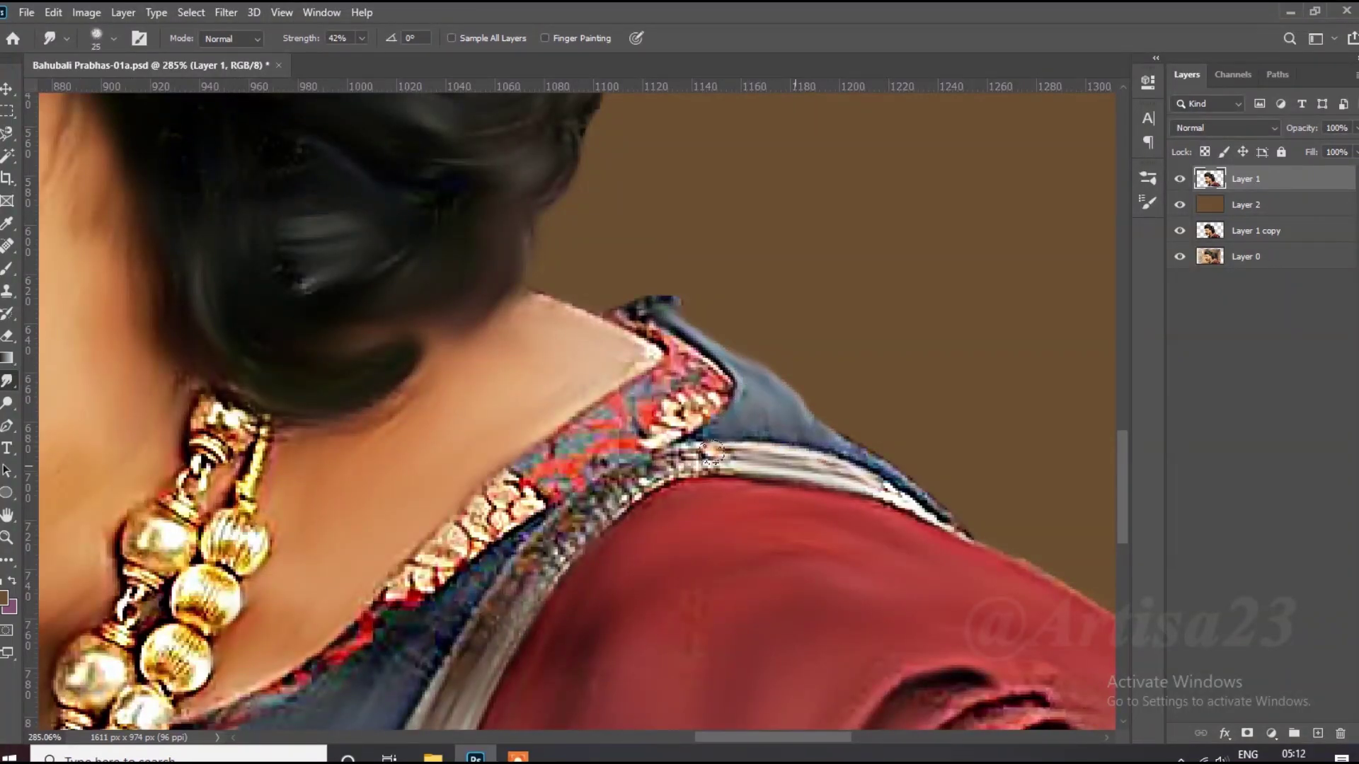
Blend the red and gold collar trim and the dark neckline trim into the skin.
{"action": "key", "text": "bracketright"}
{"action": "scroll", "coordinate": [819, 430], "scroll_direction": "down", "scroll_amount": 1}
{"action": "left_click_drag", "start_coordinate": [739, 358], "coordinate": [678, 324]}
{"action": "left_click_drag", "start_coordinate": [538, 421], "coordinate": [398, 503]}
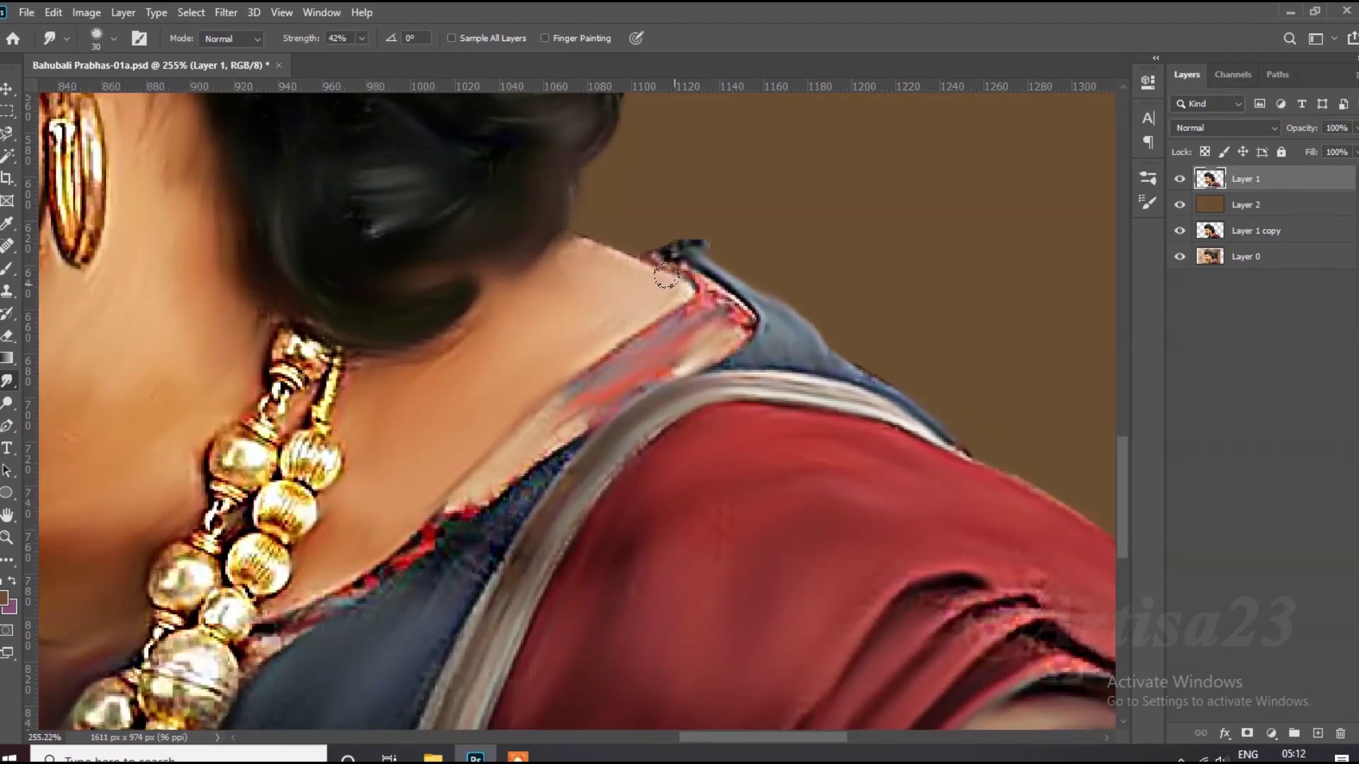
{"action": "scroll", "coordinate": [349, 359], "scroll_direction": "down", "scroll_amount": 2}
{"action": "scroll", "coordinate": [353, 424], "scroll_direction": "left", "scroll_amount": 1}
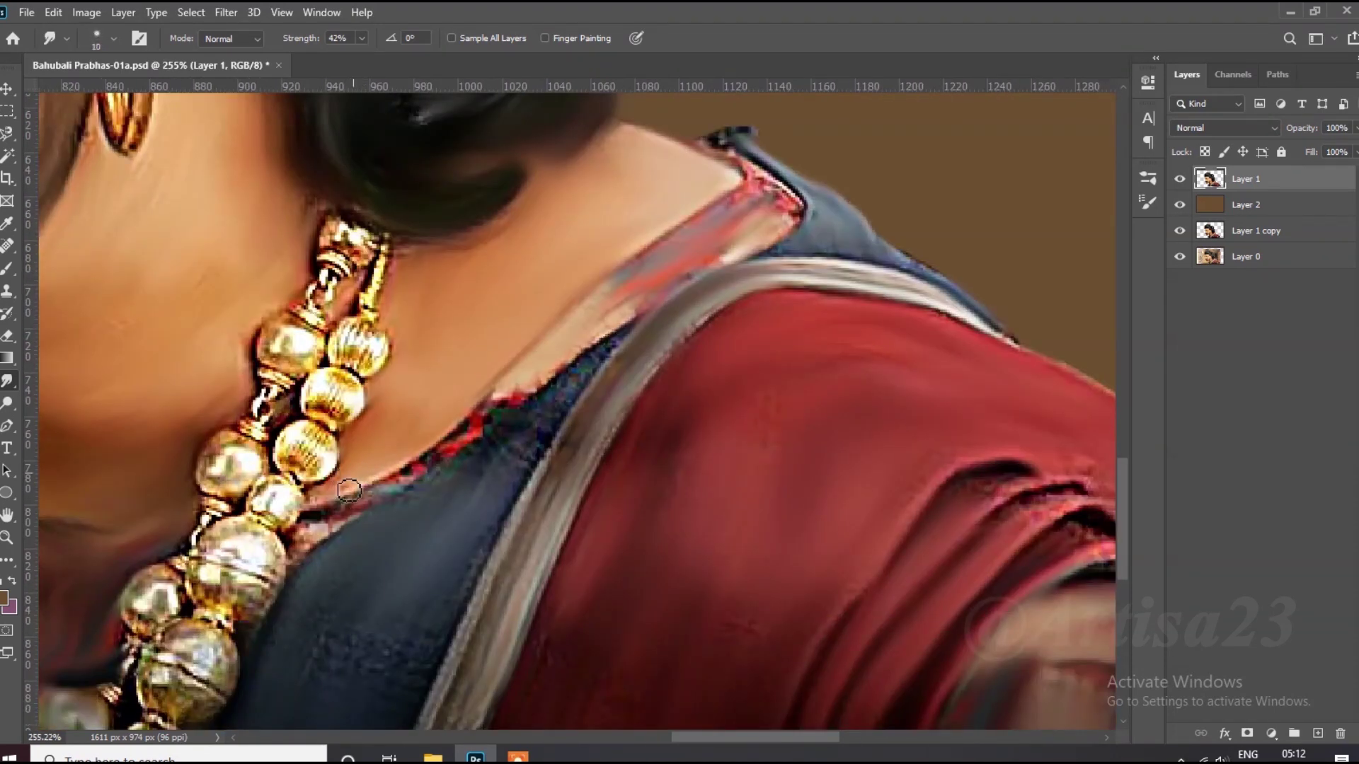
{"action": "left_click_drag", "start_coordinate": [318, 510], "coordinate": [499, 391]}
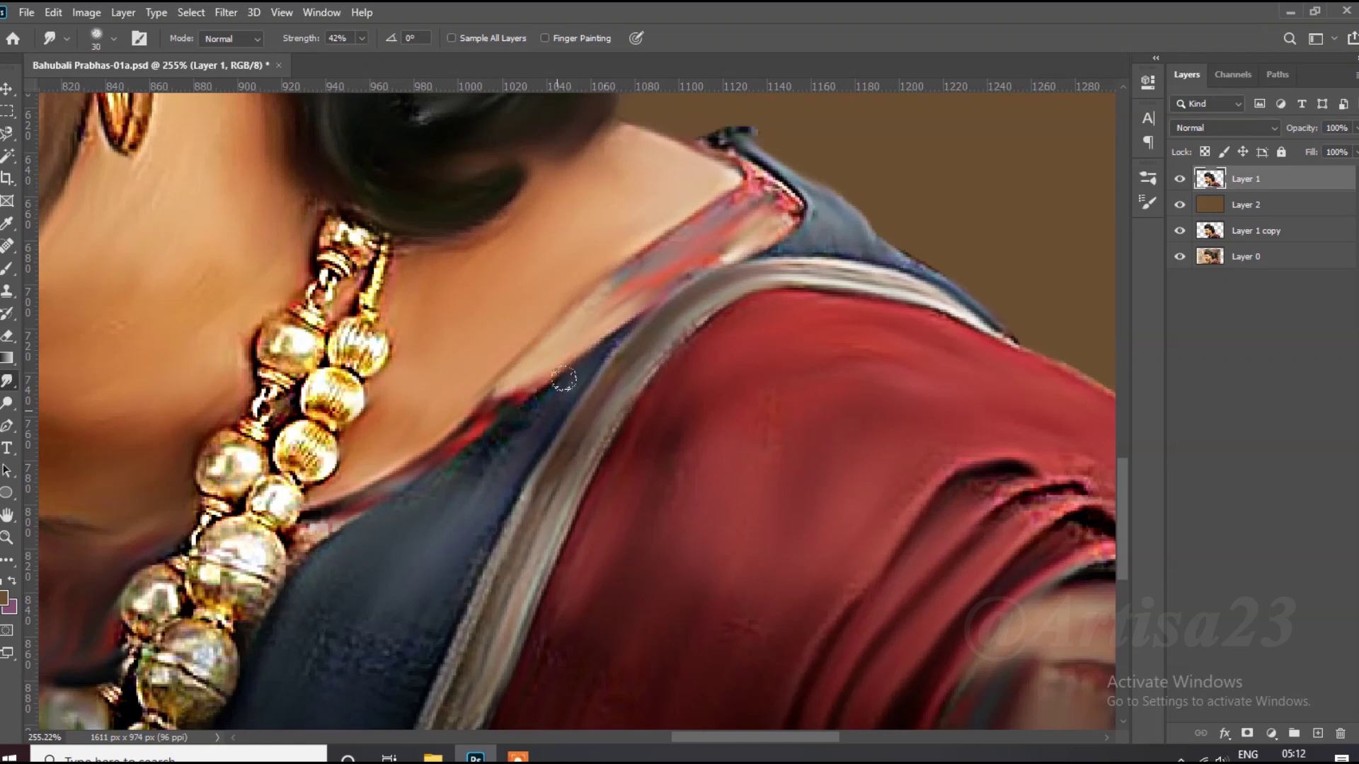
{"action": "key", "text": "bracketright"}
{"action": "scroll", "coordinate": [476, 518], "scroll_direction": "down", "scroll_amount": 3}
{"action": "key", "text": "bracketright"}
{"action": "key", "text": "bracketright"}
{"action": "key", "text": "bracketright"}
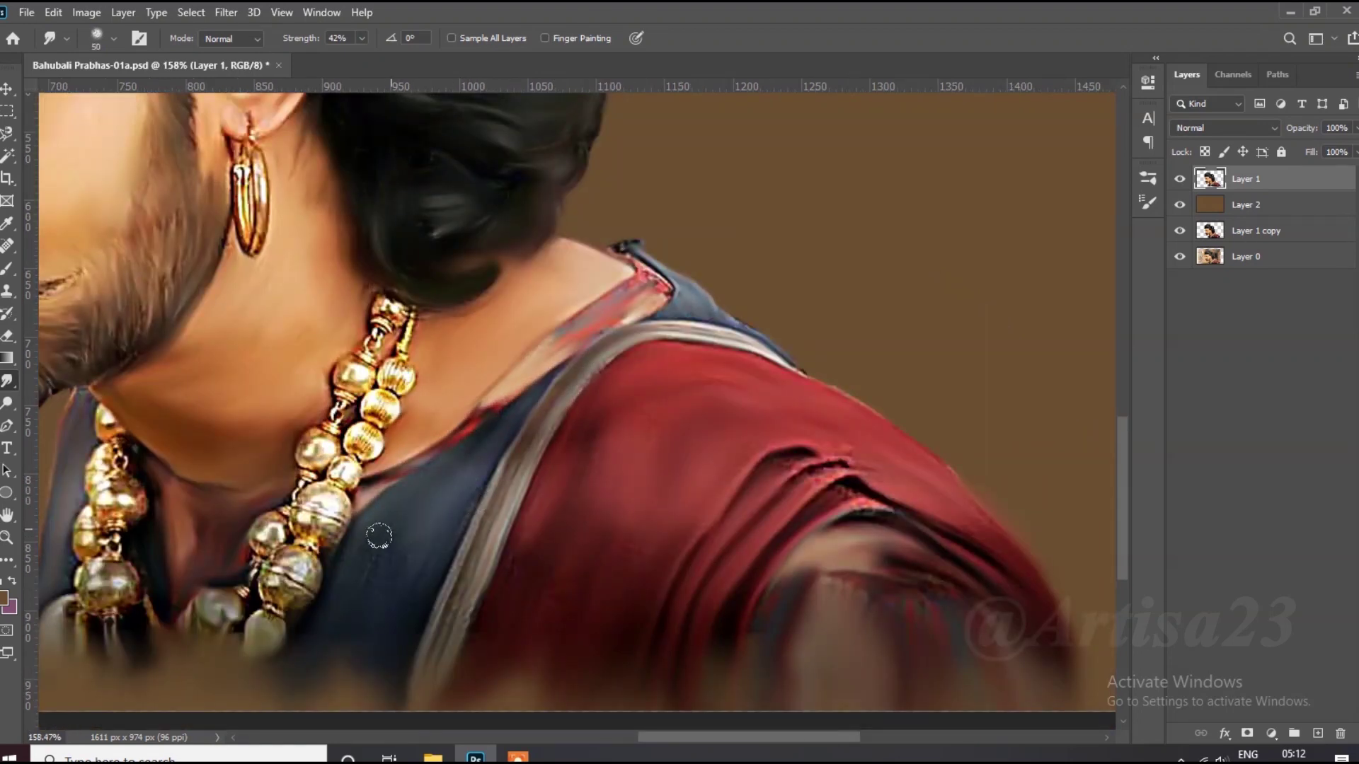
{"action": "scroll", "coordinate": [579, 511], "scroll_direction": "down", "scroll_amount": 3}
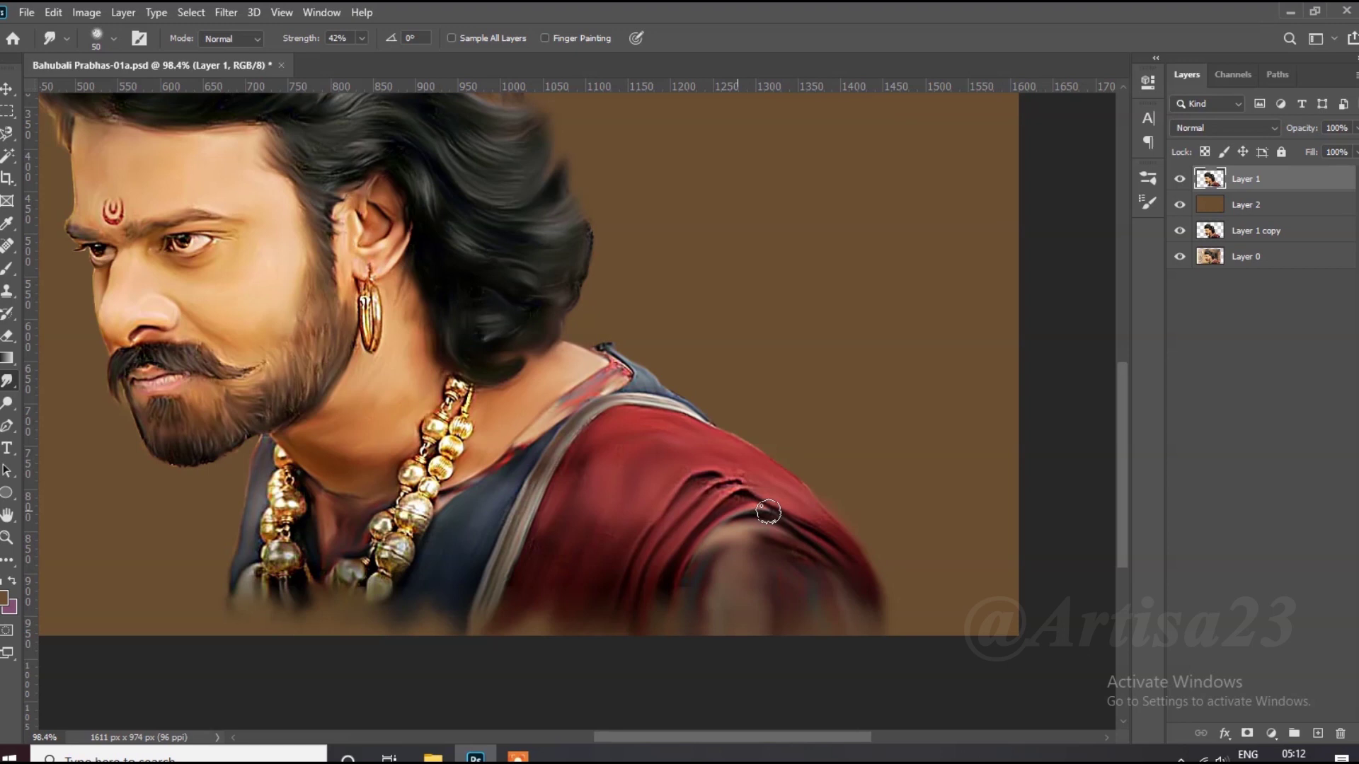
{"action": "scroll", "coordinate": [715, 481], "scroll_direction": "up", "scroll_amount": 2}
{"action": "scroll", "coordinate": [796, 514], "scroll_direction": "down", "scroll_amount": 2}
{"action": "scroll", "coordinate": [796, 515], "scroll_direction": "down", "scroll_amount": 5}
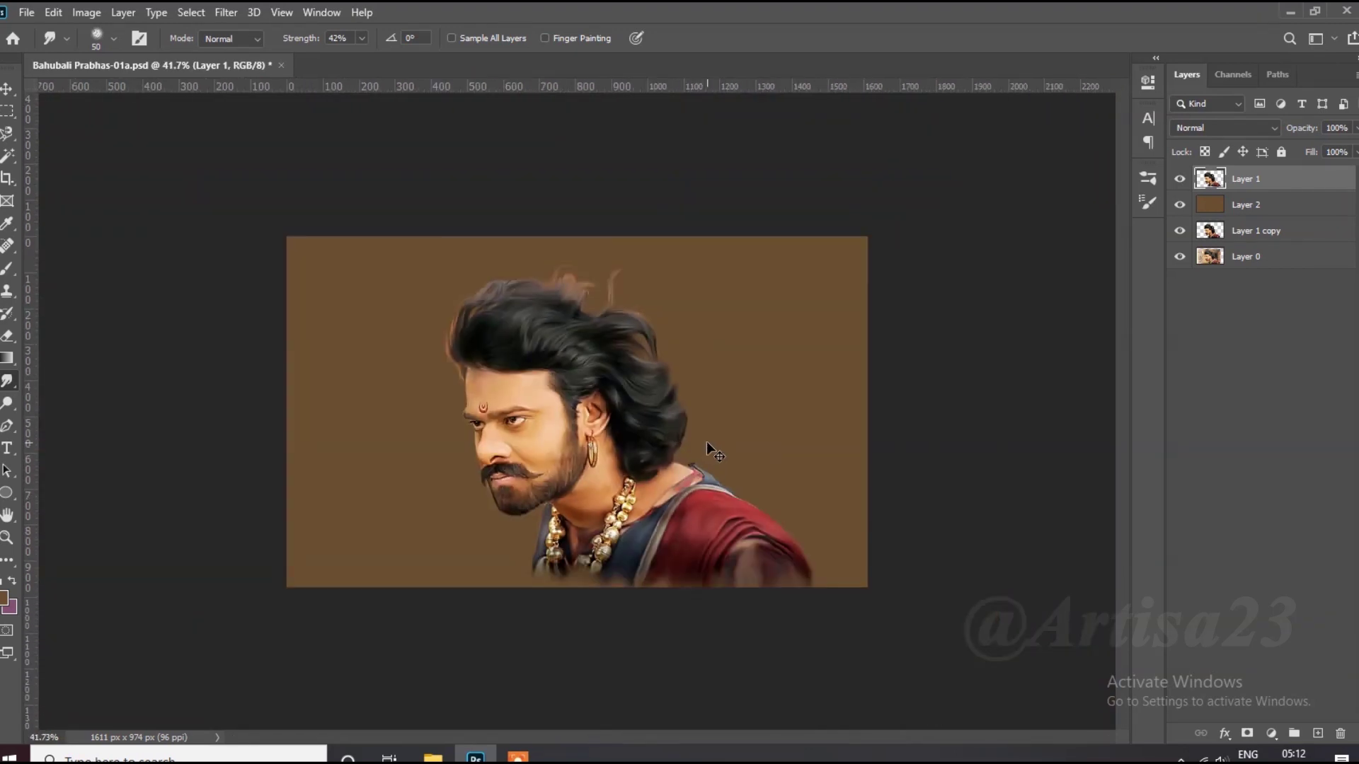
{"action": "scroll", "coordinate": [707, 449], "scroll_direction": "up", "scroll_amount": 2}
Add a new empty layer and switch to the Brush with a soft cloud brush preset.
{"action": "scroll", "coordinate": [637, 481], "scroll_direction": "up", "scroll_amount": 3}
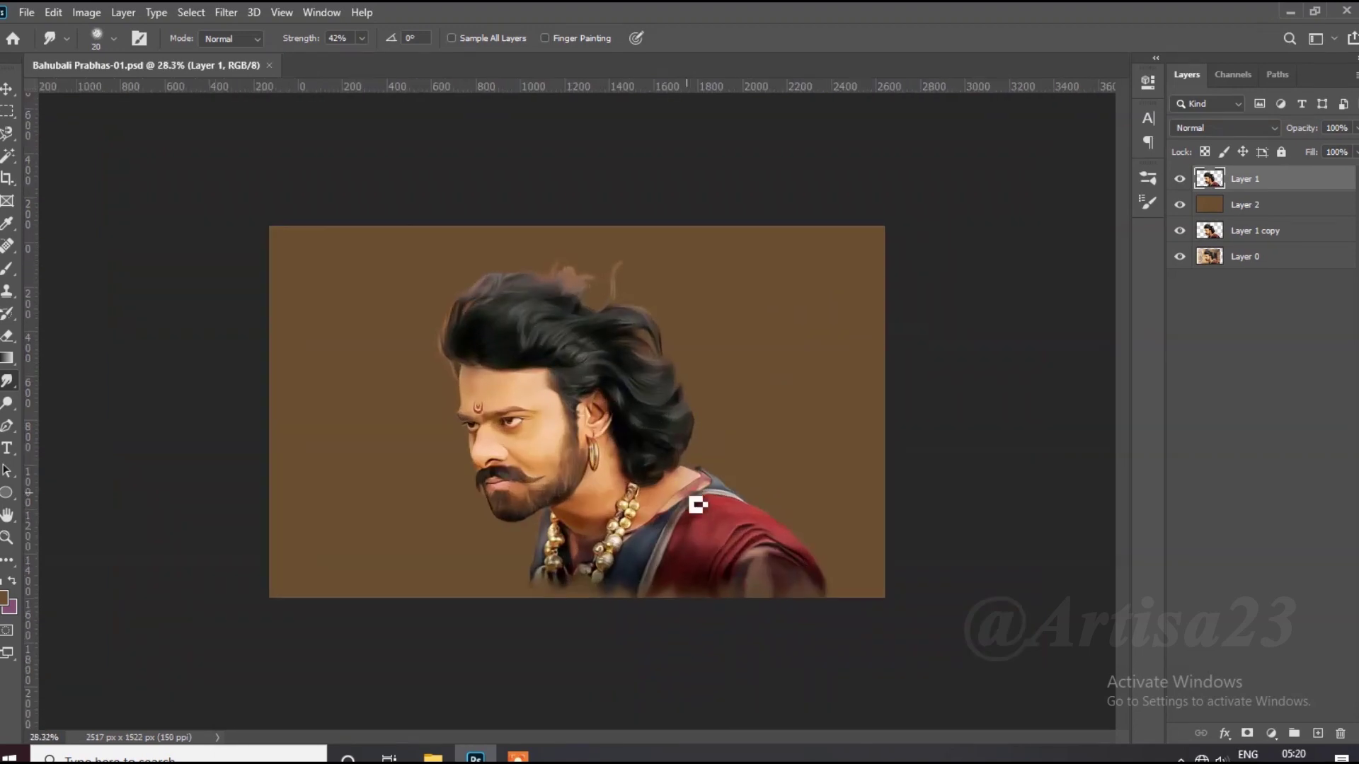
{"action": "left_click", "coordinate": [1318, 733], "text": "ctrl"}
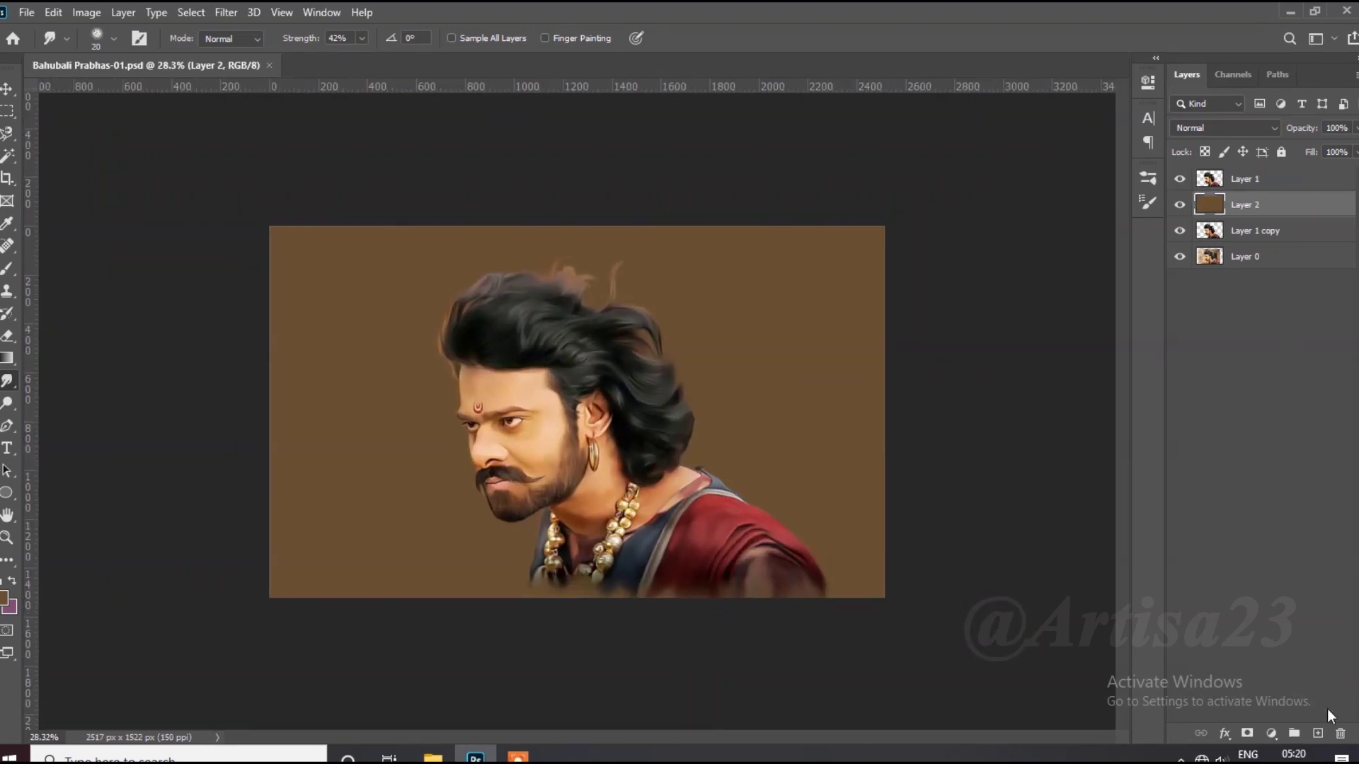
{"action": "scroll", "coordinate": [577, 412], "scroll_direction": "down", "scroll_amount": 2}
{"action": "scroll", "coordinate": [577, 412], "scroll_direction": "up", "scroll_amount": 1}
{"action": "key", "text": "b"}
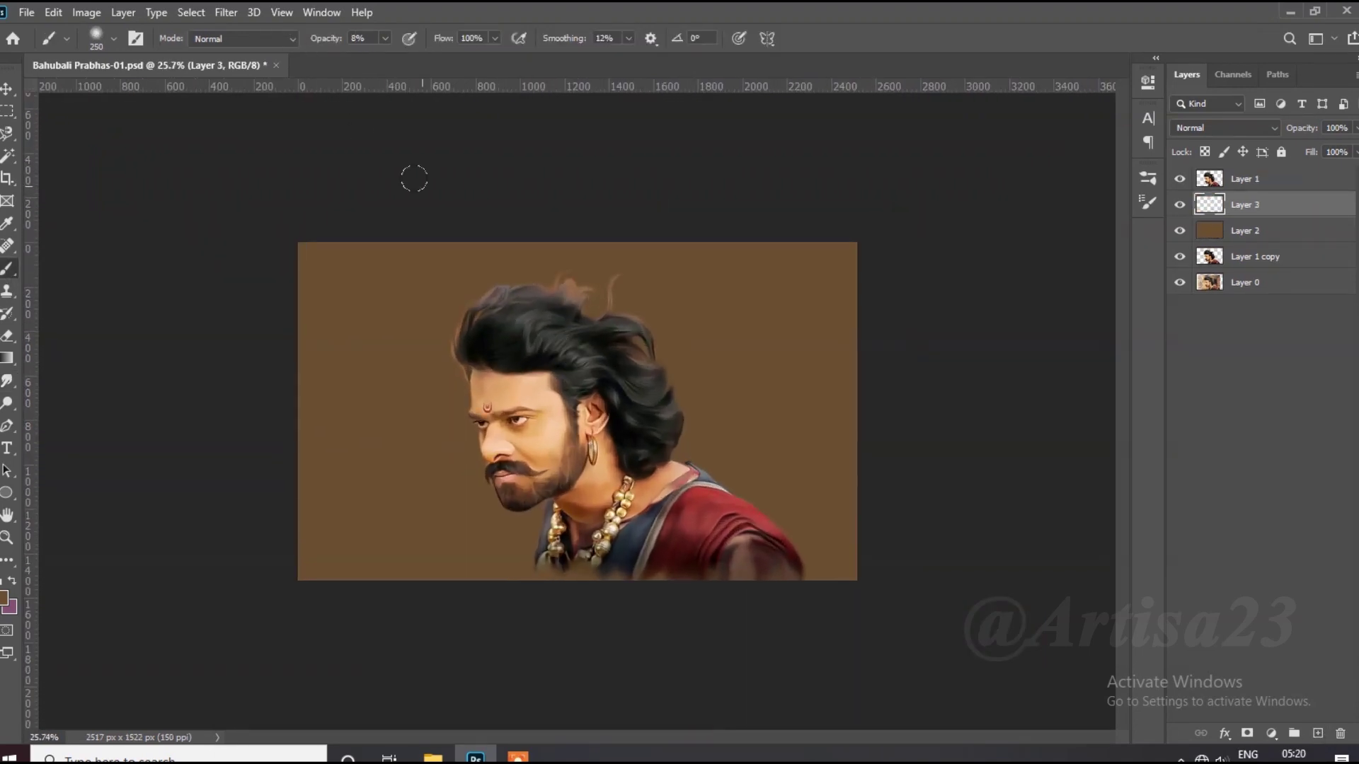
{"action": "left_click", "coordinate": [1148, 203]}
{"action": "left_click", "coordinate": [781, 114]}
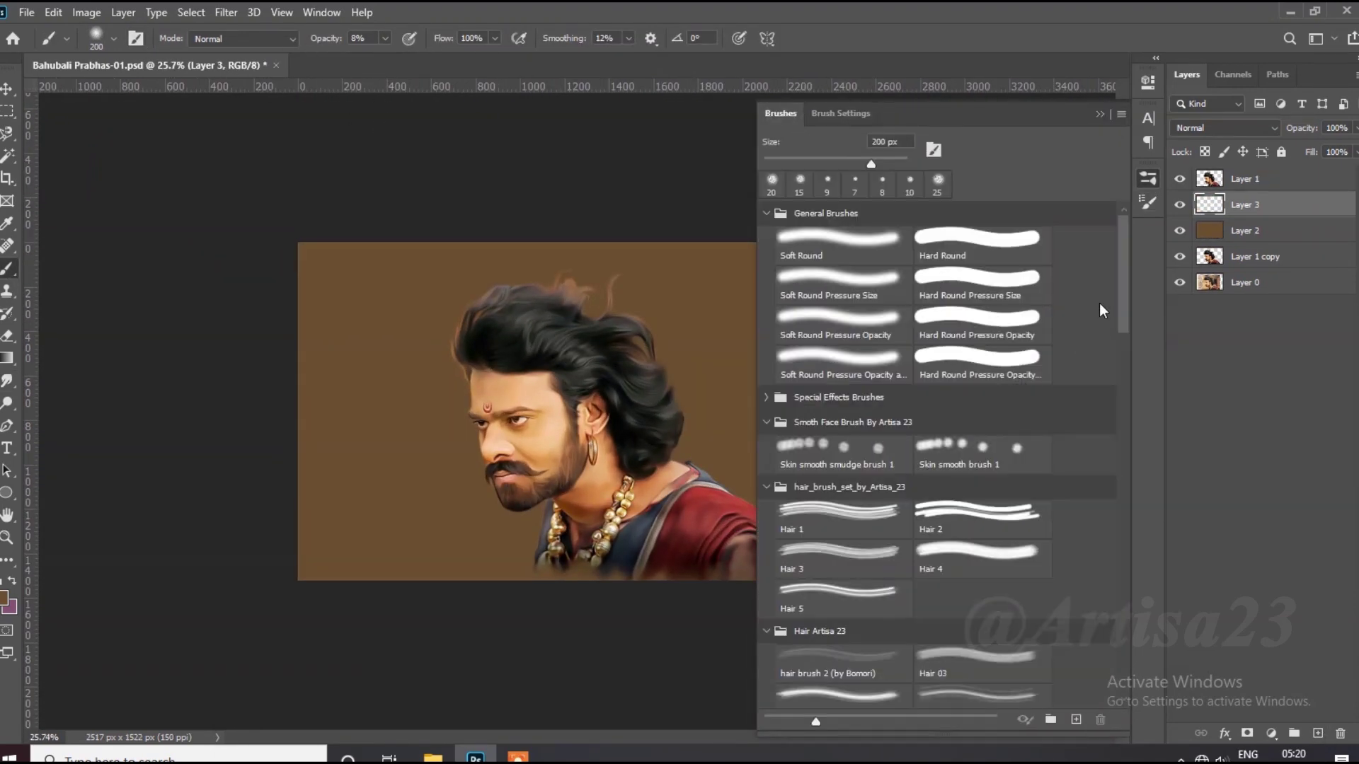
{"action": "scroll", "coordinate": [977, 495], "scroll_direction": "down", "scroll_amount": 3}
{"action": "scroll", "coordinate": [991, 602], "scroll_direction": "down", "scroll_amount": 3}
{"action": "left_click", "coordinate": [997, 621]}
{"action": "left_click", "coordinate": [1100, 114]}
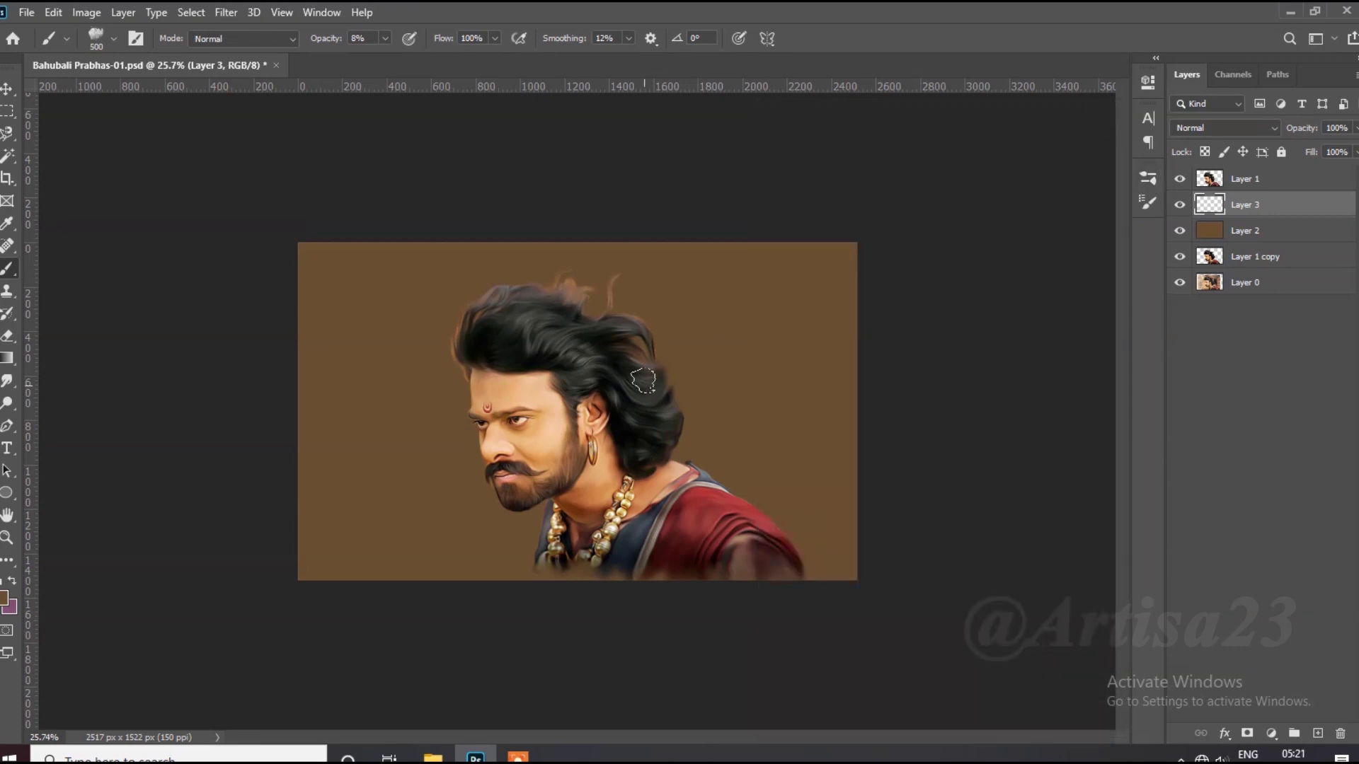
Paint teal (226f72) at 19% opacity along the edge and top of the hair.
{"action": "scroll", "coordinate": [637, 383], "scroll_direction": "up", "scroll_amount": 1}
{"action": "left_click", "coordinate": [5, 598]}
{"action": "type", "text": "226f72"}
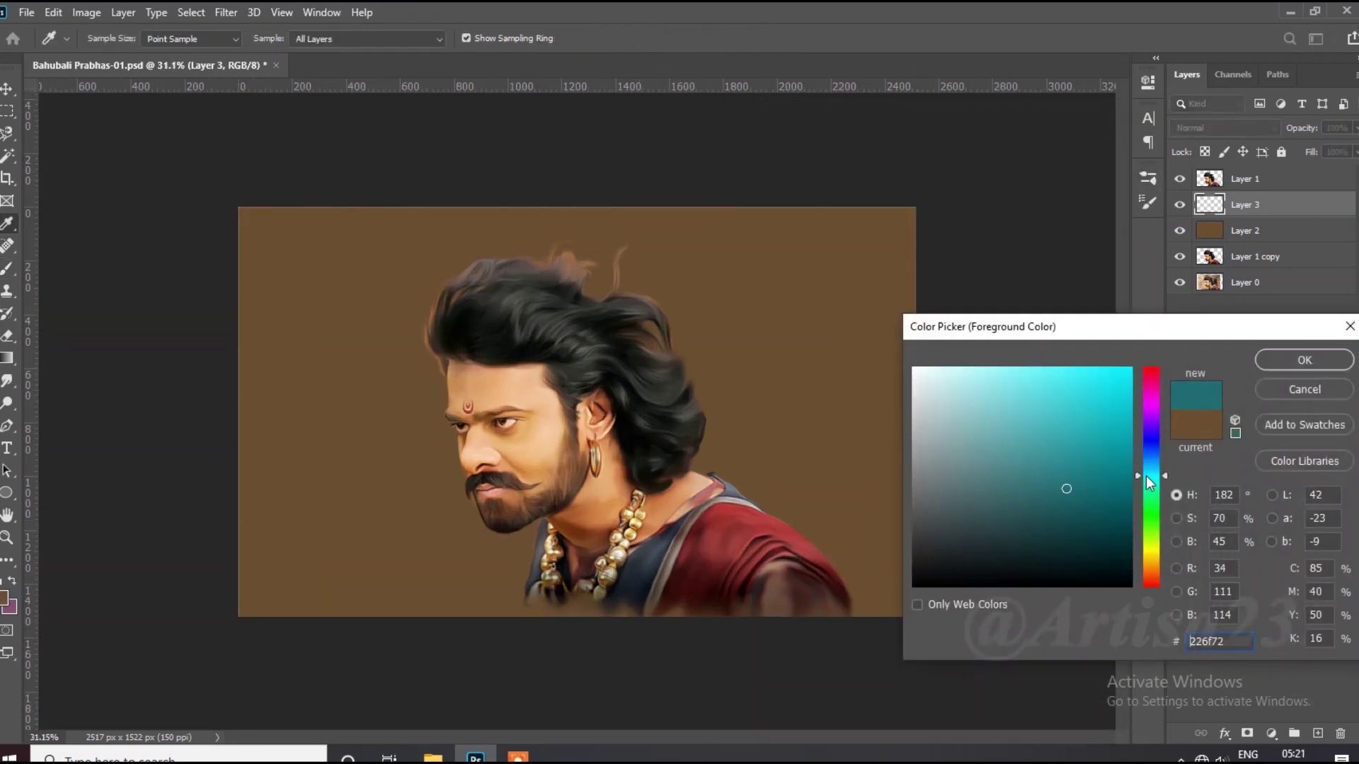
{"action": "left_click", "coordinate": [1294, 358]}
{"action": "left_click_drag", "start_coordinate": [430, 358], "coordinate": [425, 248]}
{"action": "left_click_drag", "start_coordinate": [385, 38], "coordinate": [398, 58]}
{"action": "left_click_drag", "start_coordinate": [598, 271], "coordinate": [517, 233]}
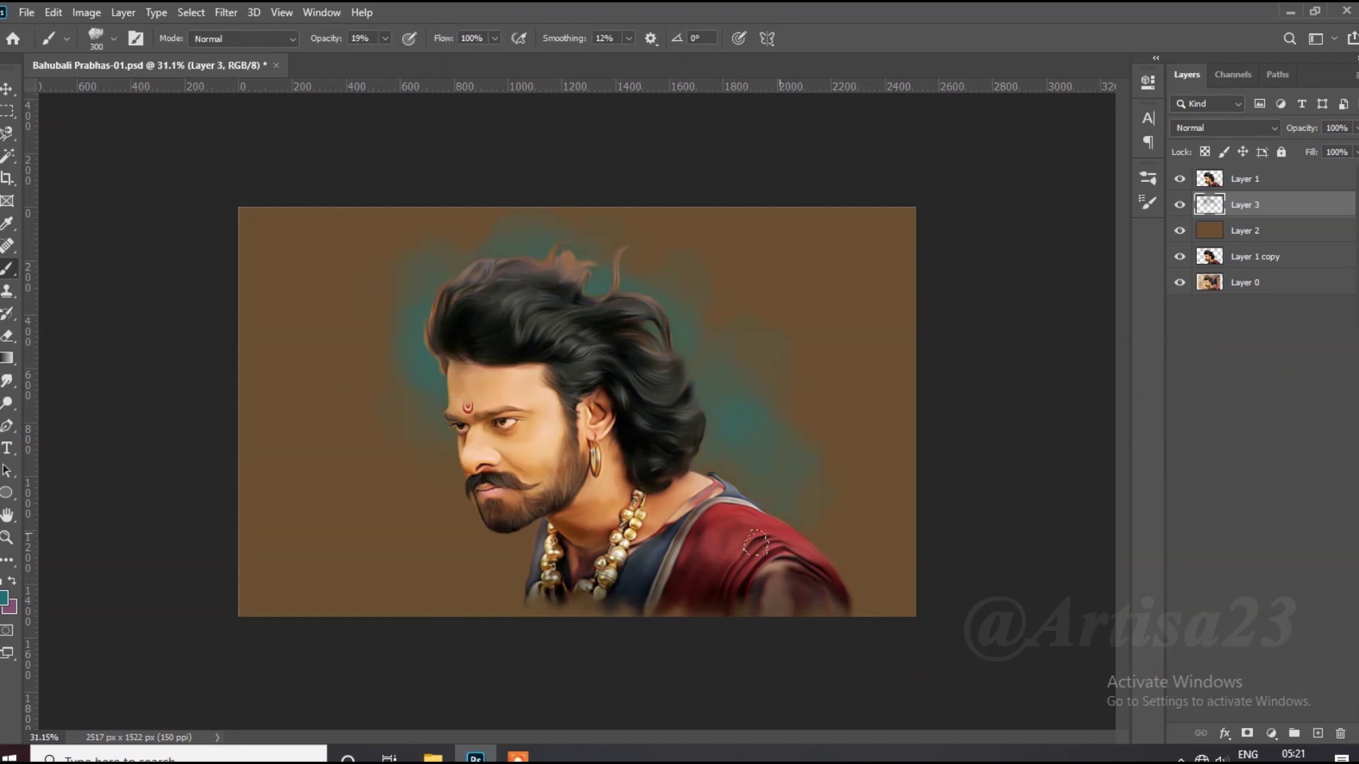
Paint a muted yellow-green patch on the background left of the face.
{"action": "left_click", "coordinate": [4, 598]}
{"action": "left_click_drag", "start_coordinate": [1151, 473], "coordinate": [1152, 495]}
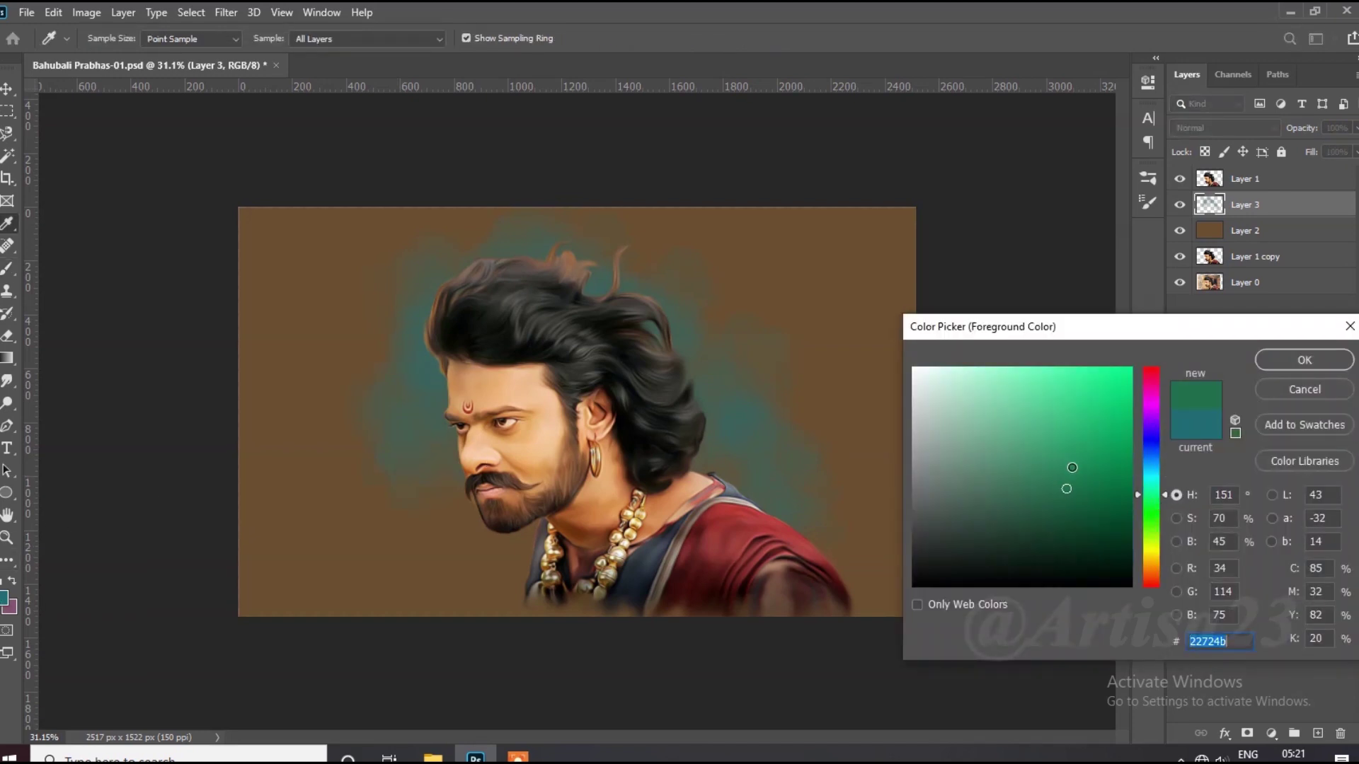
{"action": "key", "text": "Return"}
{"action": "left_click", "coordinate": [4, 598]}
{"action": "left_click", "coordinate": [1149, 533]}
{"action": "left_click", "coordinate": [1099, 438]}
{"action": "key", "text": "Return"}
{"action": "left_click_drag", "start_coordinate": [414, 368], "coordinate": [434, 481]}
Paint a soft dark blue patch to the right of the head.
{"action": "left_click", "coordinate": [4, 598]}
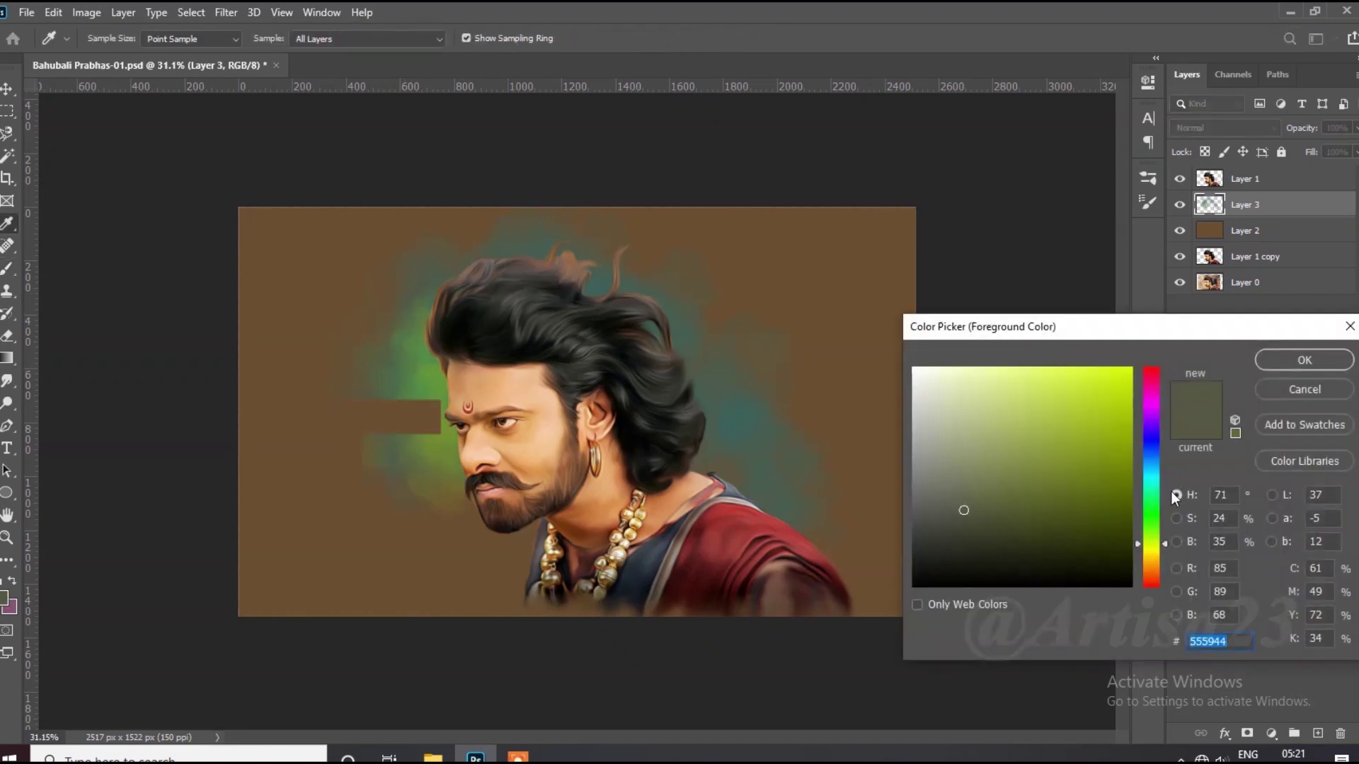
{"action": "left_click", "coordinate": [1150, 458]}
{"action": "left_click", "coordinate": [1062, 504]}
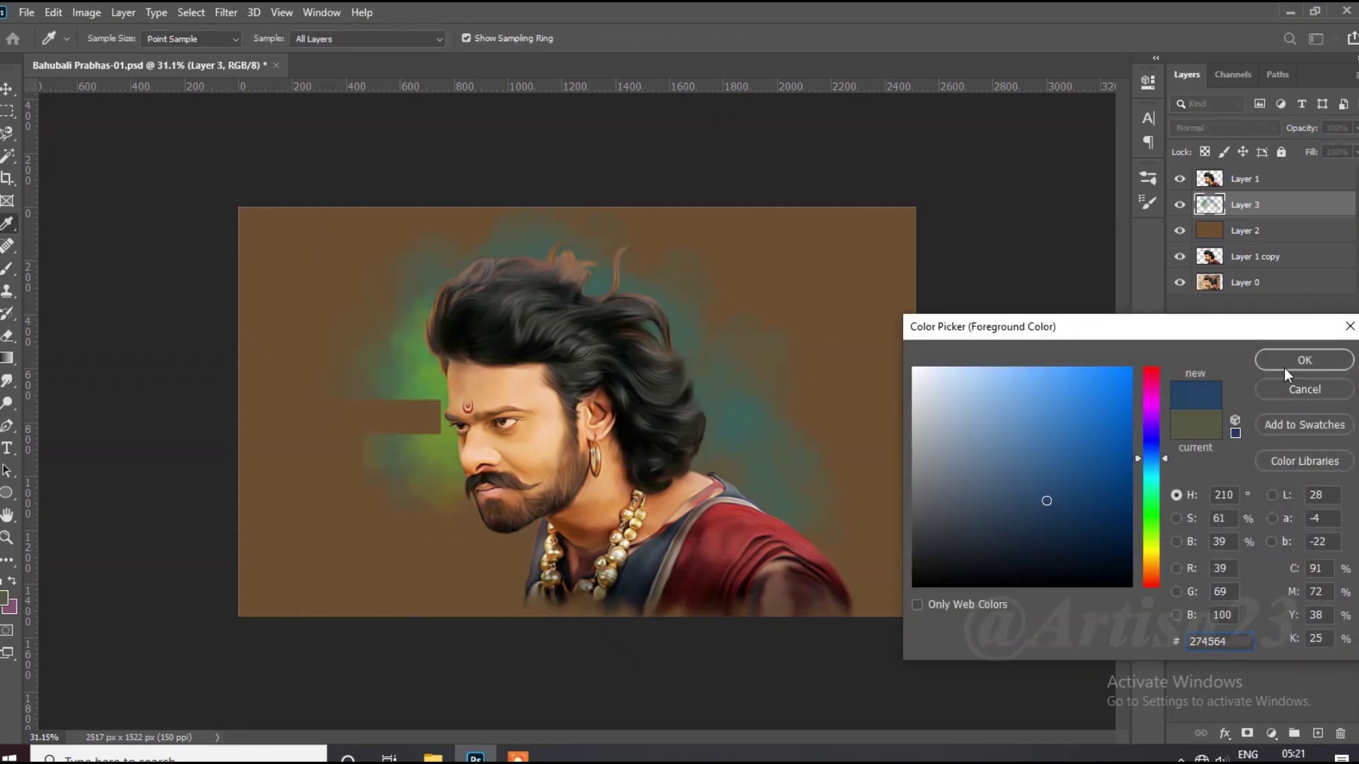
{"action": "left_click", "coordinate": [1284, 365]}
{"action": "left_click_drag", "start_coordinate": [715, 453], "coordinate": [782, 489]}
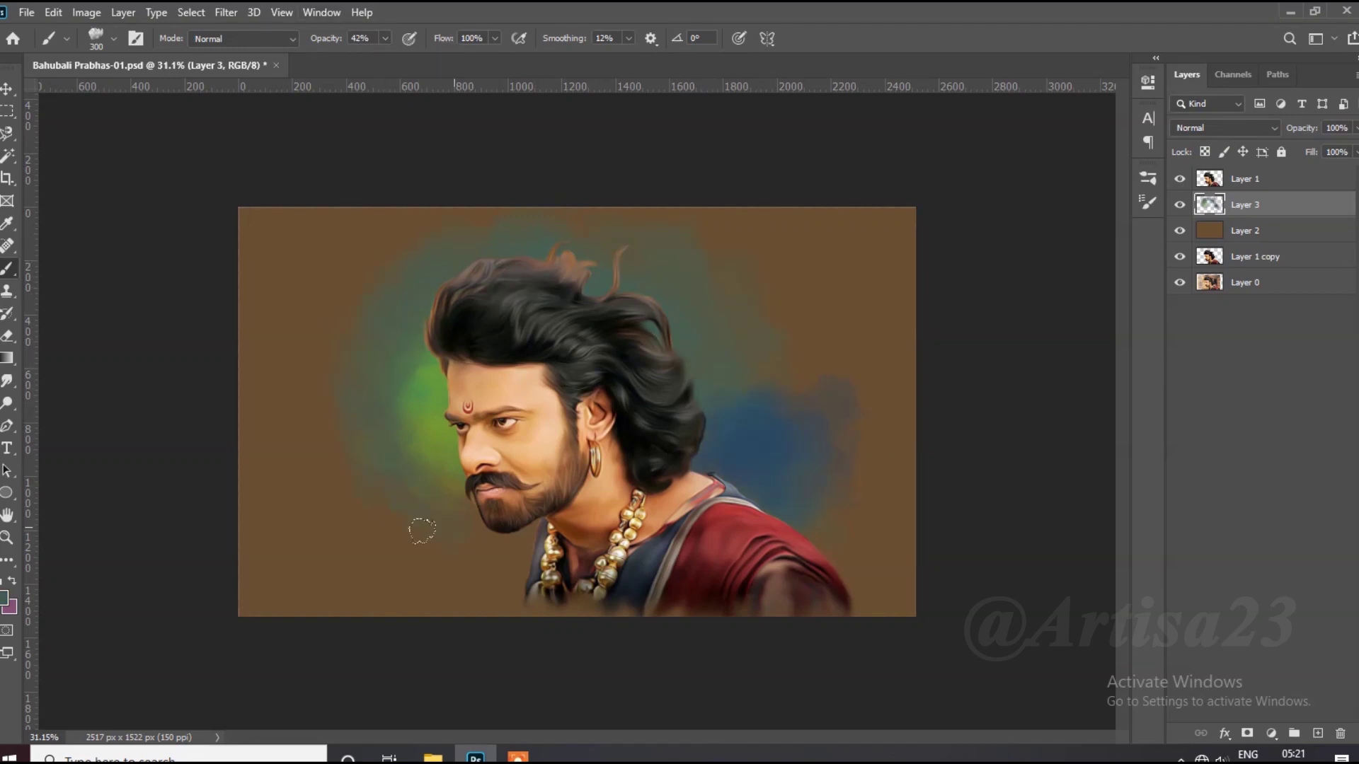
Paint sampled green left of the face and sampled blue around the shoulder and hair.
{"action": "left_click", "coordinate": [391, 502], "text": "alt"}
{"action": "left_click_drag", "start_coordinate": [391, 503], "coordinate": [473, 552]}
{"action": "left_click_drag", "start_coordinate": [440, 431], "coordinate": [391, 371]}
{"action": "left_click", "coordinate": [651, 565], "text": "alt"}
{"action": "left_click_drag", "start_coordinate": [760, 488], "coordinate": [799, 455]}
{"action": "mouse_move", "coordinate": [737, 333]}
{"action": "left_mouse_down"}
{"action": "mouse_move", "coordinate": [397, 325]}
{"action": "mouse_move", "coordinate": [305, 436]}
{"action": "left_mouse_up"}
Paint dark red below the beard and darken the right, top and lower-left background.
{"action": "left_click", "coordinate": [726, 564], "text": "alt"}
{"action": "mouse_move", "coordinate": [566, 545]}
{"action": "left_mouse_down"}
{"action": "mouse_move", "coordinate": [460, 580]}
{"action": "mouse_move", "coordinate": [496, 524]}
{"action": "mouse_move", "coordinate": [361, 584]}
{"action": "left_mouse_up"}
{"action": "left_click_drag", "start_coordinate": [880, 484], "coordinate": [892, 438]}
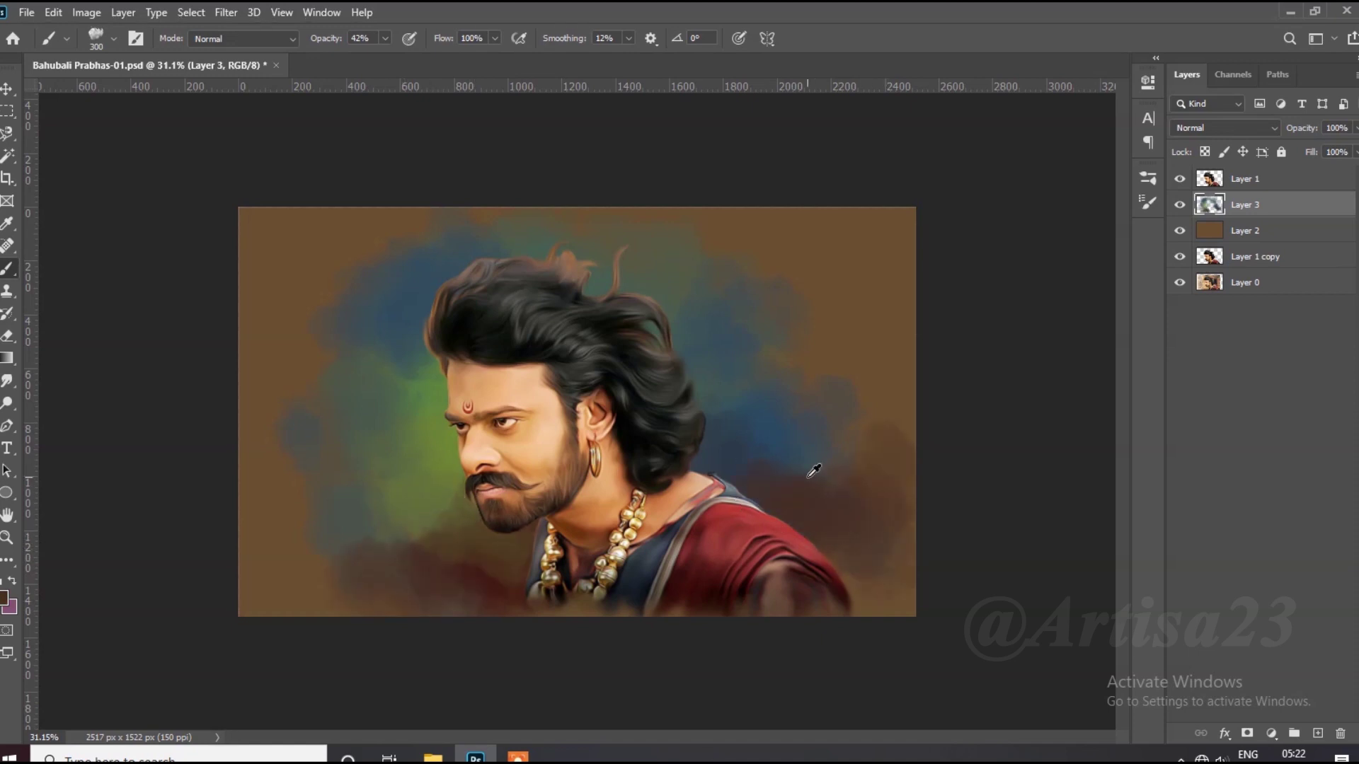
{"action": "left_click_drag", "start_coordinate": [438, 252], "coordinate": [398, 213]}
{"action": "left_click_drag", "start_coordinate": [401, 552], "coordinate": [349, 593]}
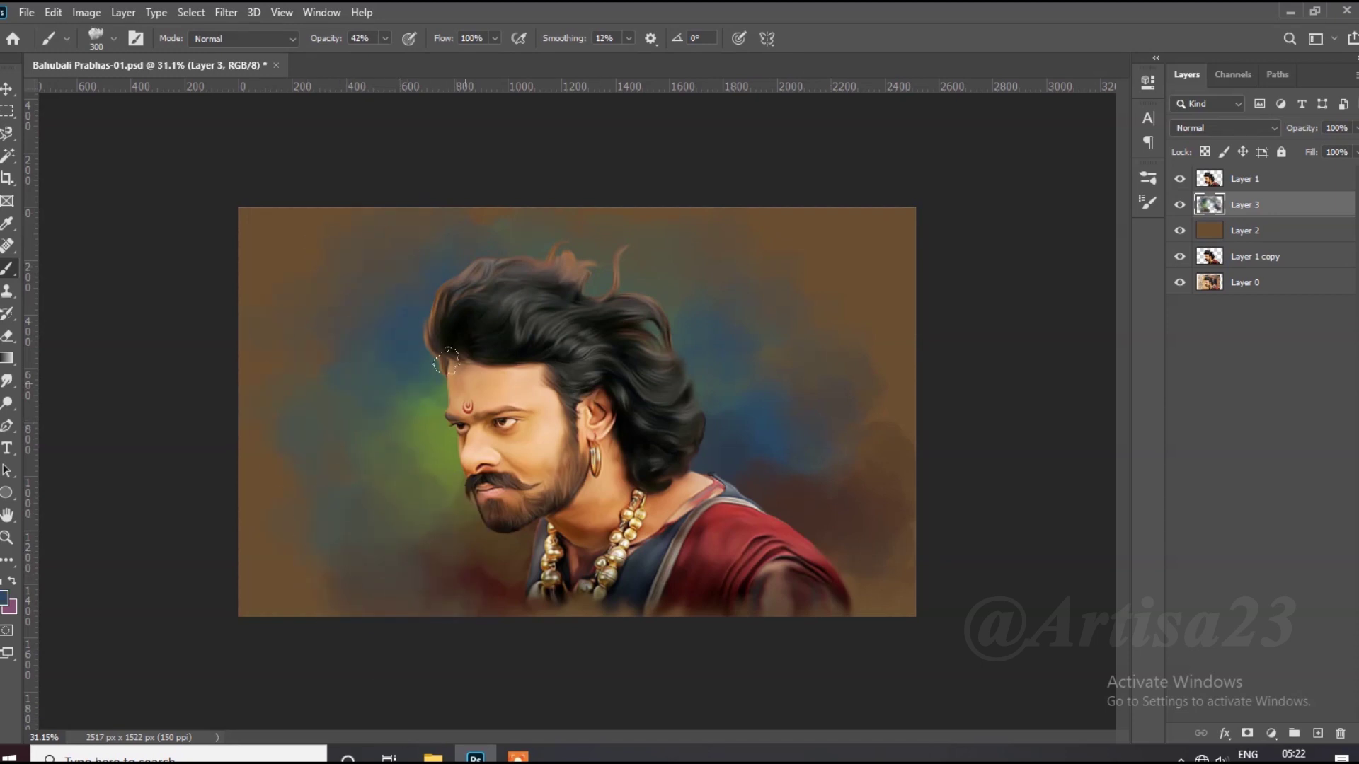
Cover the green glow left of the hair with blue-grey and darken below the beard.
{"action": "left_click", "coordinate": [437, 293], "text": "alt"}
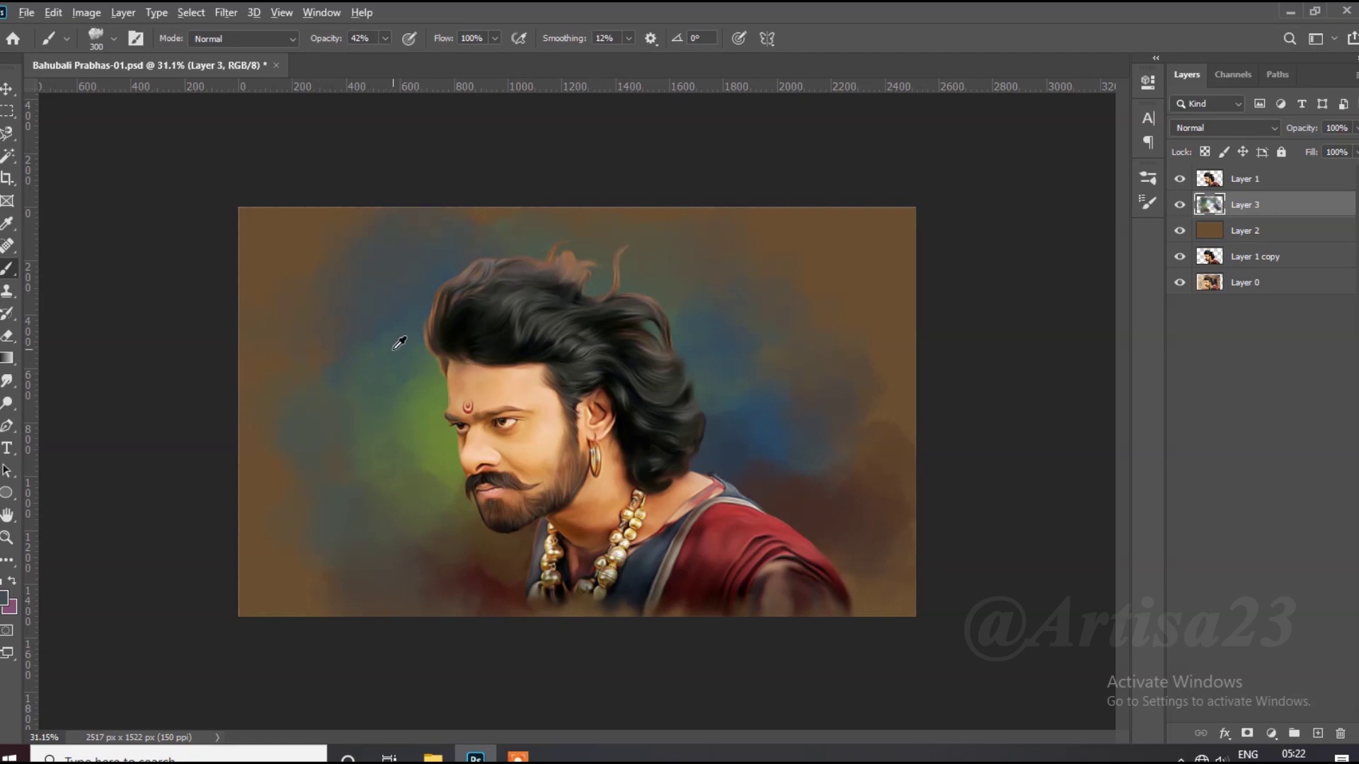
{"action": "left_click_drag", "start_coordinate": [436, 308], "coordinate": [386, 404]}
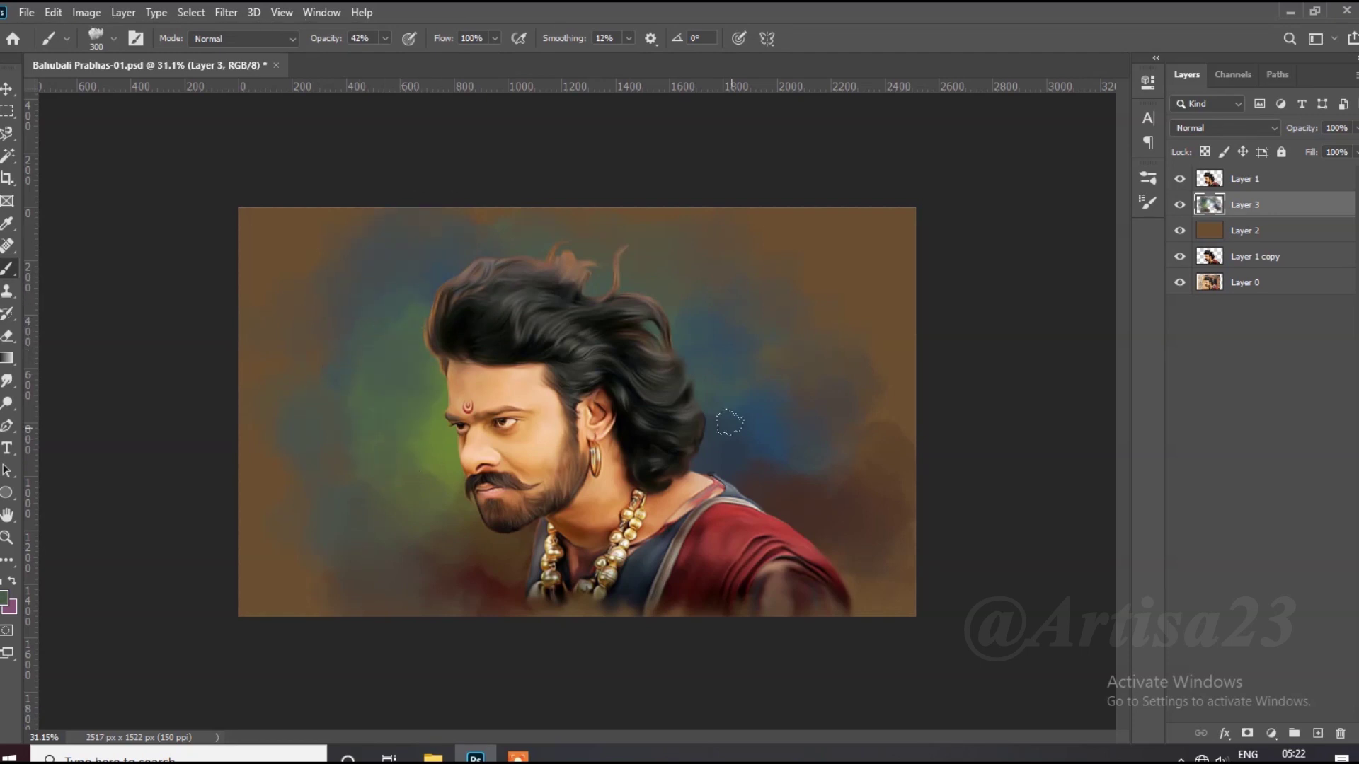
{"action": "left_click_drag", "start_coordinate": [414, 318], "coordinate": [352, 437]}
{"action": "left_click_drag", "start_coordinate": [444, 529], "coordinate": [424, 396]}
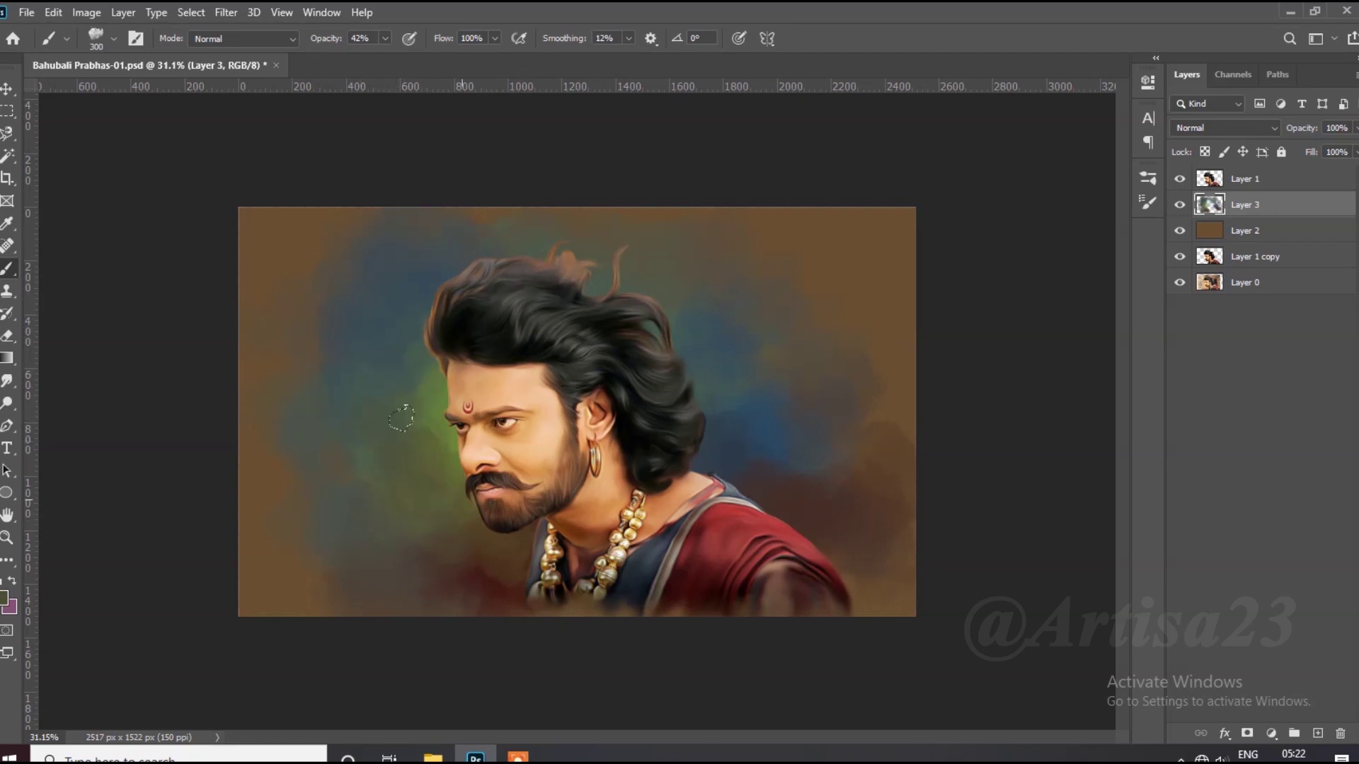
{"action": "mouse_move", "coordinate": [524, 602]}
{"action": "left_mouse_down"}
{"action": "mouse_move", "coordinate": [490, 580]}
{"action": "mouse_move", "coordinate": [406, 566]}
{"action": "left_mouse_up"}
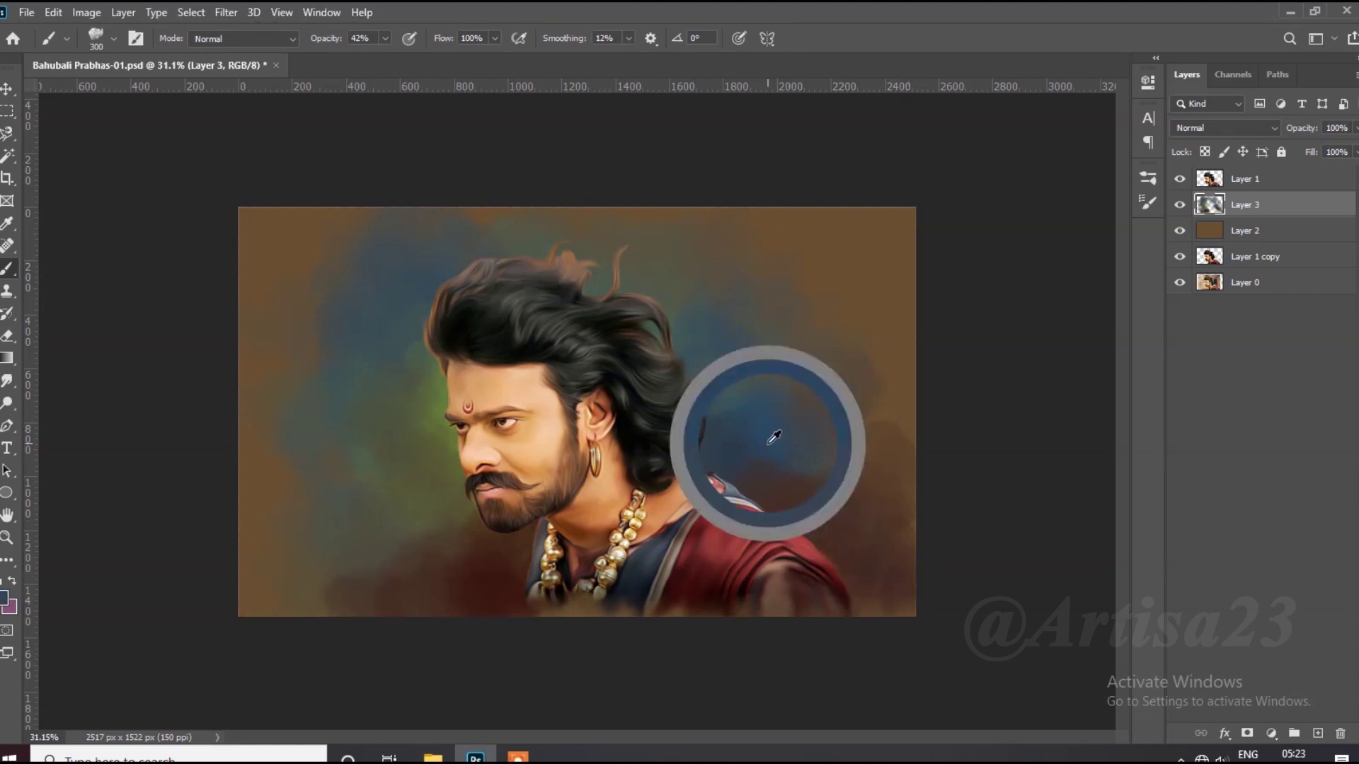
{"action": "left_click_drag", "start_coordinate": [400, 389], "coordinate": [348, 461]}
Paint an olive yellow-green glow left of the face, with dark brown and blue-grey strokes.
{"action": "left_click", "coordinate": [3, 597]}
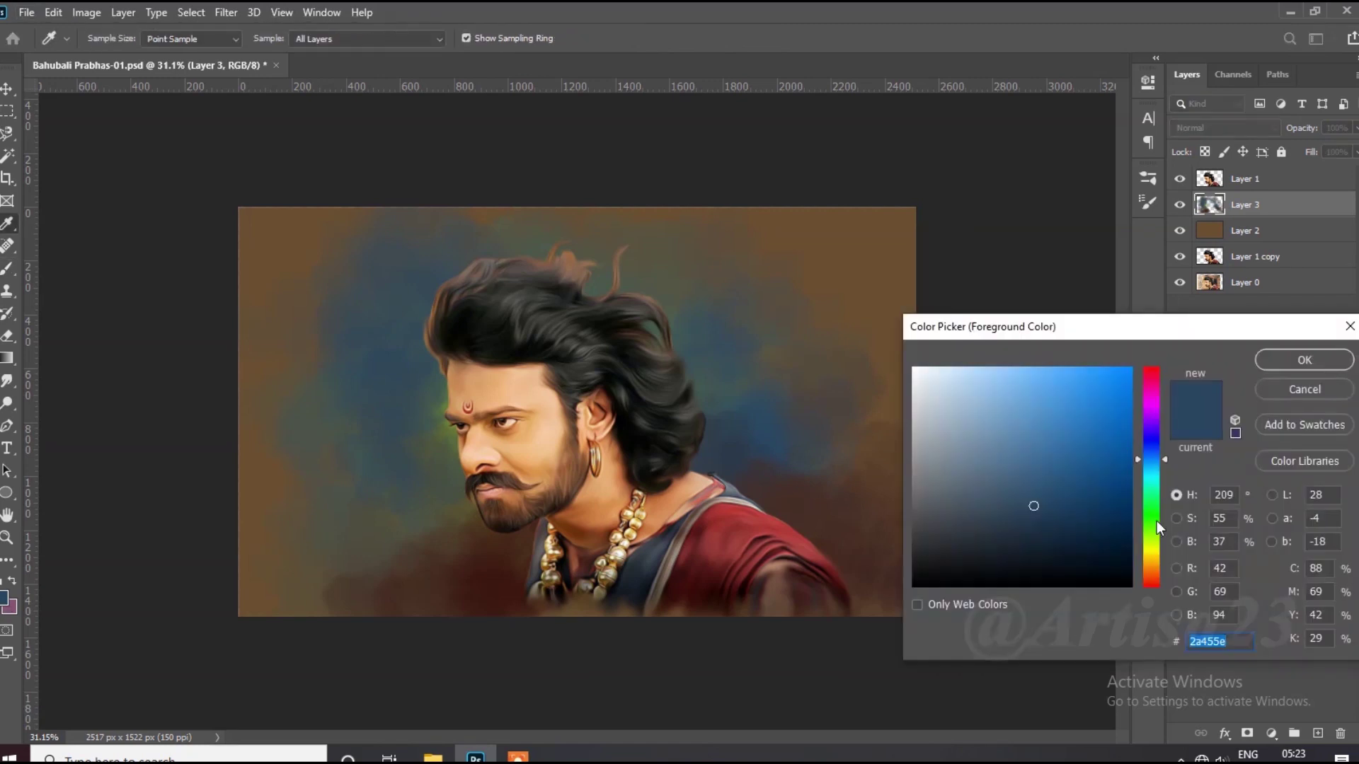
{"action": "left_click_drag", "start_coordinate": [1157, 521], "coordinate": [1156, 549]}
{"action": "left_click", "coordinate": [1028, 455]}
{"action": "left_click", "coordinate": [1304, 358]}
{"action": "left_click_drag", "start_coordinate": [424, 413], "coordinate": [425, 453]}
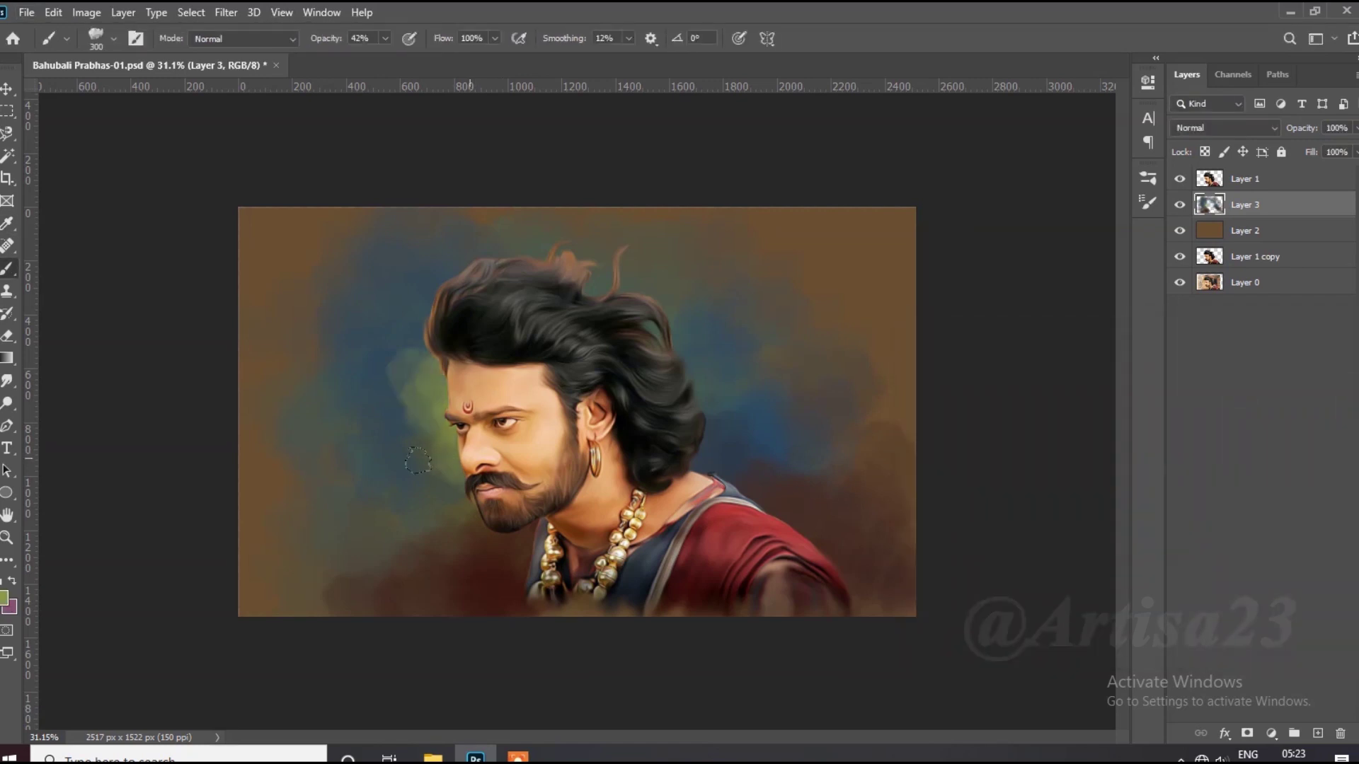
{"action": "left_click", "coordinate": [475, 549], "text": "alt"}
{"action": "mouse_move", "coordinate": [475, 549]}
{"action": "left_mouse_down"}
{"action": "mouse_move", "coordinate": [399, 497]}
{"action": "mouse_move", "coordinate": [408, 327]}
{"action": "left_mouse_up"}
{"action": "left_click", "coordinate": [409, 320], "text": "alt"}
{"action": "mouse_move", "coordinate": [386, 478]}
{"action": "left_mouse_down"}
{"action": "mouse_move", "coordinate": [385, 495]}
{"action": "mouse_move", "coordinate": [322, 534]}
{"action": "mouse_move", "coordinate": [384, 520]}
{"action": "left_mouse_up"}
Paint a green-teal glow left of the face, then brush darker teal over it.
{"action": "left_click", "coordinate": [777, 408], "text": "alt"}
{"action": "key", "text": "i"}
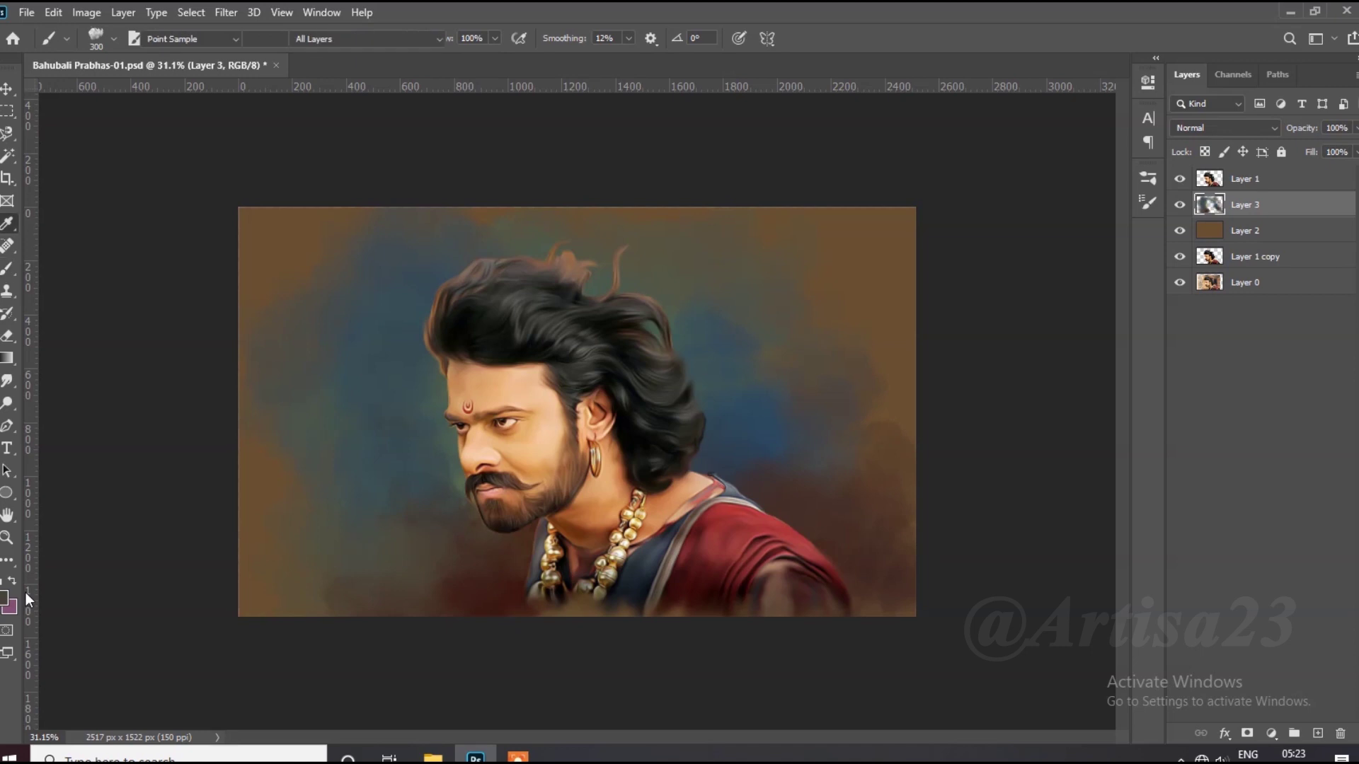
{"action": "left_click", "coordinate": [4, 598]}
{"action": "left_click_drag", "start_coordinate": [1153, 453], "coordinate": [1154, 493]}
{"action": "left_click", "coordinate": [1294, 358]}
{"action": "key", "text": "b"}
{"action": "mouse_move", "coordinate": [418, 368]}
{"action": "left_mouse_down"}
{"action": "mouse_move", "coordinate": [425, 425]}
{"action": "mouse_move", "coordinate": [482, 489]}
{"action": "left_mouse_up"}
{"action": "left_click", "coordinate": [394, 358], "text": "alt"}
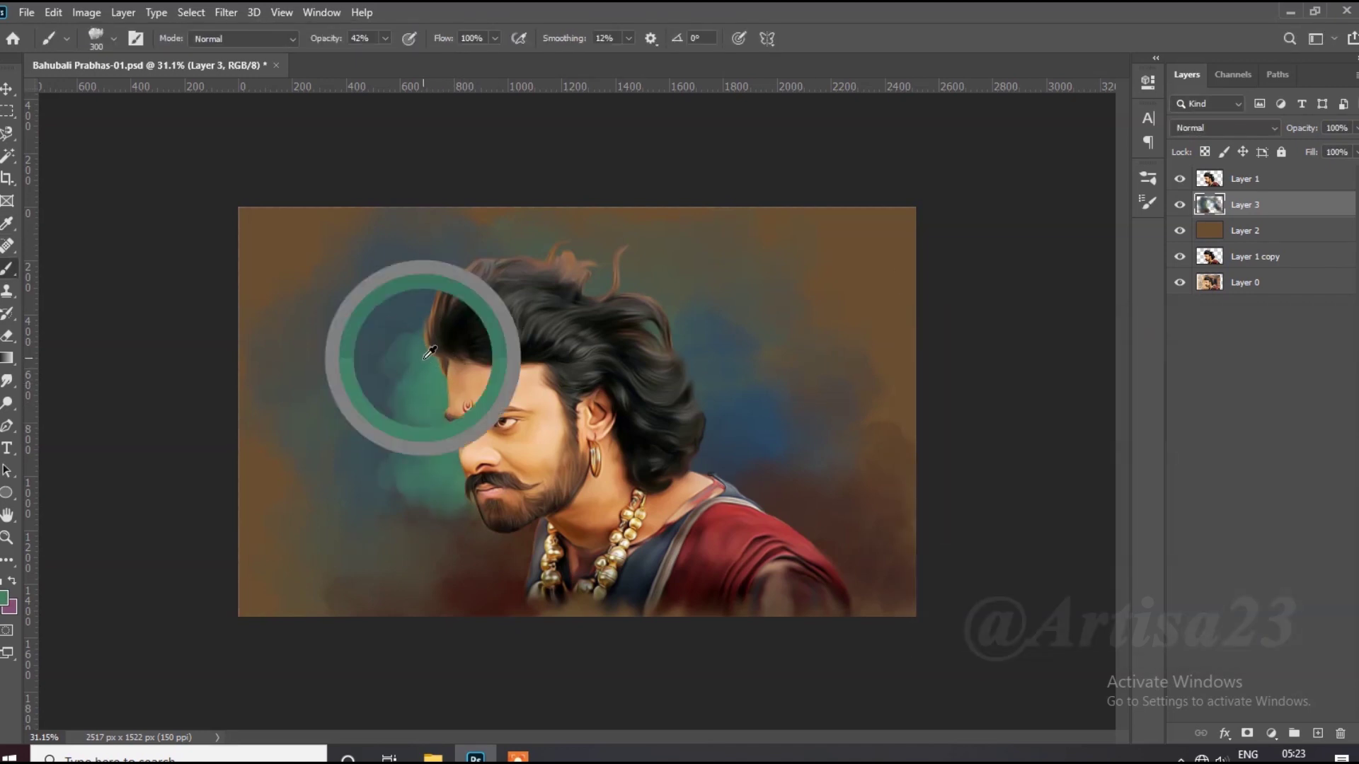
{"action": "left_click_drag", "start_coordinate": [349, 433], "coordinate": [439, 496]}
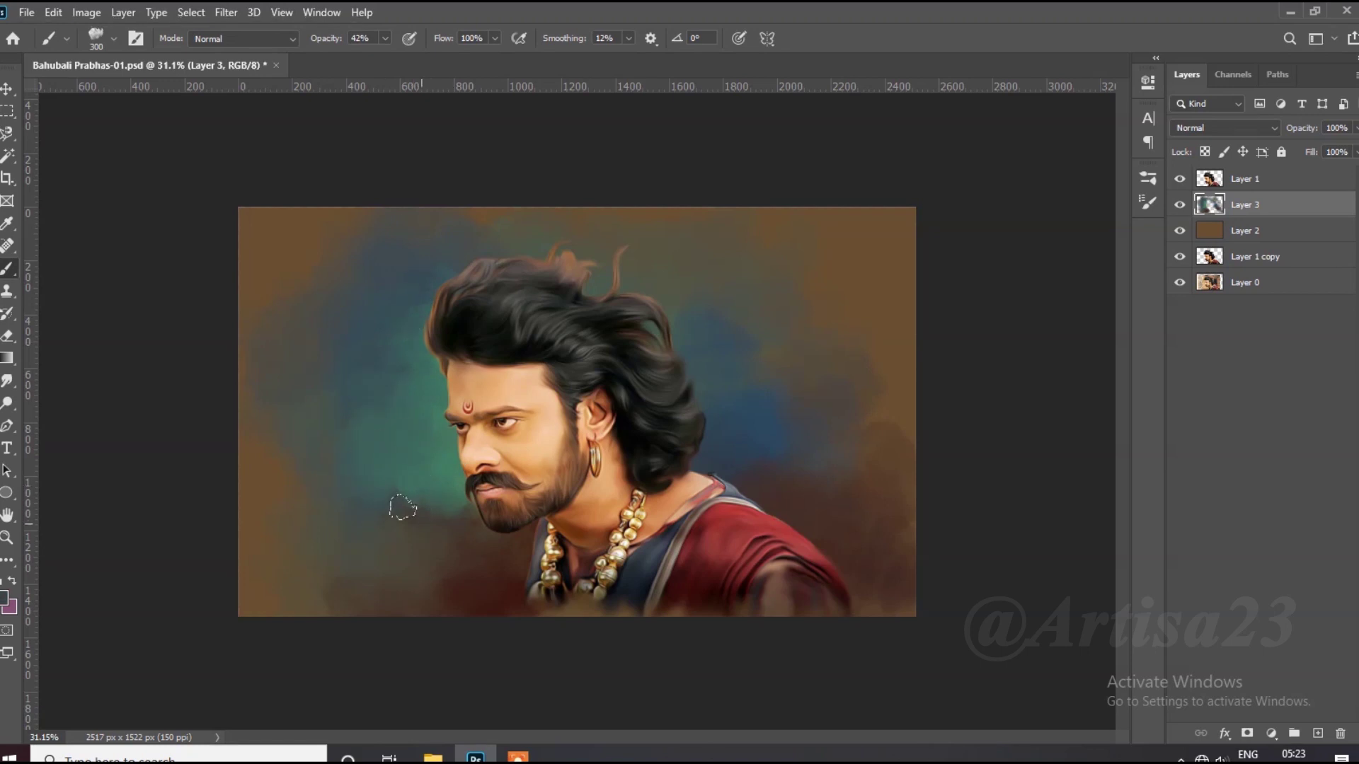
Darken the lower-left background with brown and sample the brown above the head.
{"action": "left_click", "coordinate": [426, 441], "text": "alt"}
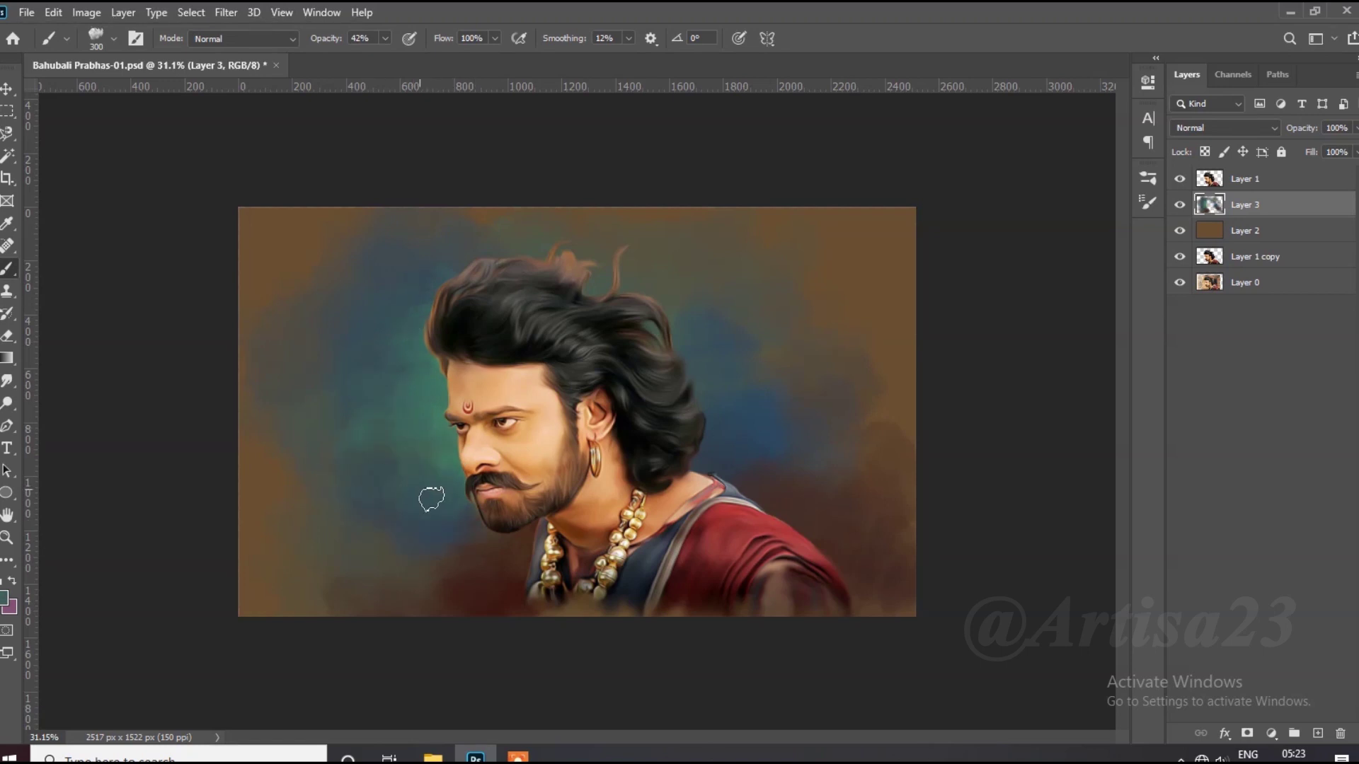
{"action": "left_click", "coordinate": [424, 566], "text": "alt"}
{"action": "left_click_drag", "start_coordinate": [383, 574], "coordinate": [316, 559]}
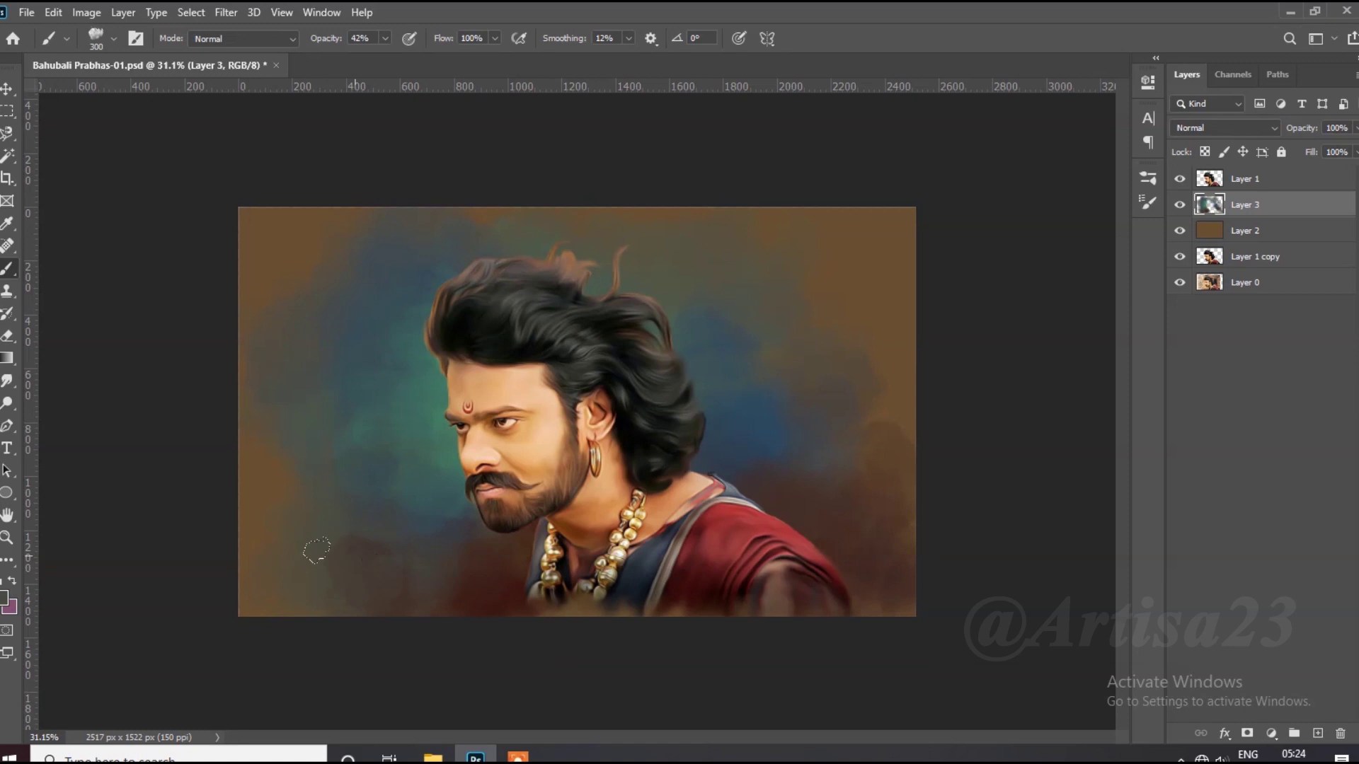
{"action": "scroll", "coordinate": [584, 405], "scroll_direction": "up", "scroll_amount": 1}
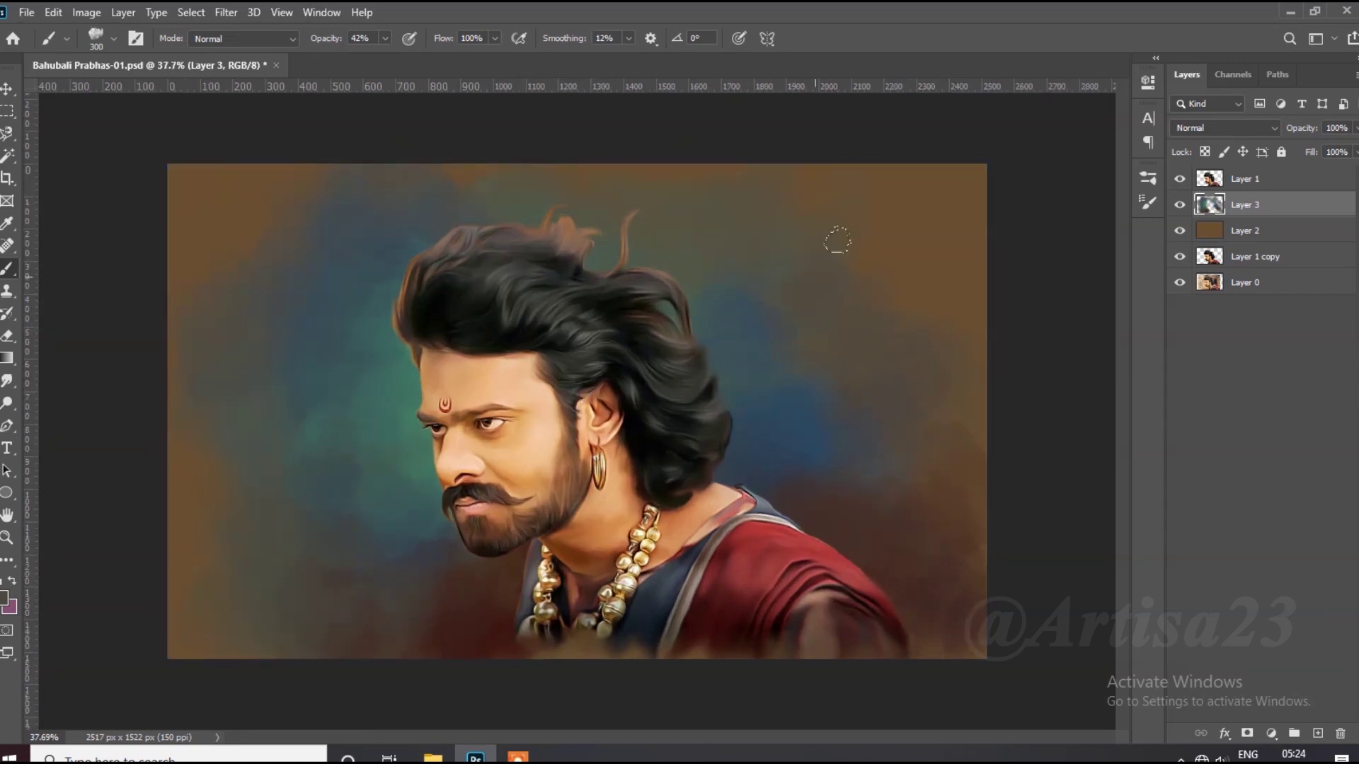
{"action": "left_click", "coordinate": [701, 227], "text": "alt"}
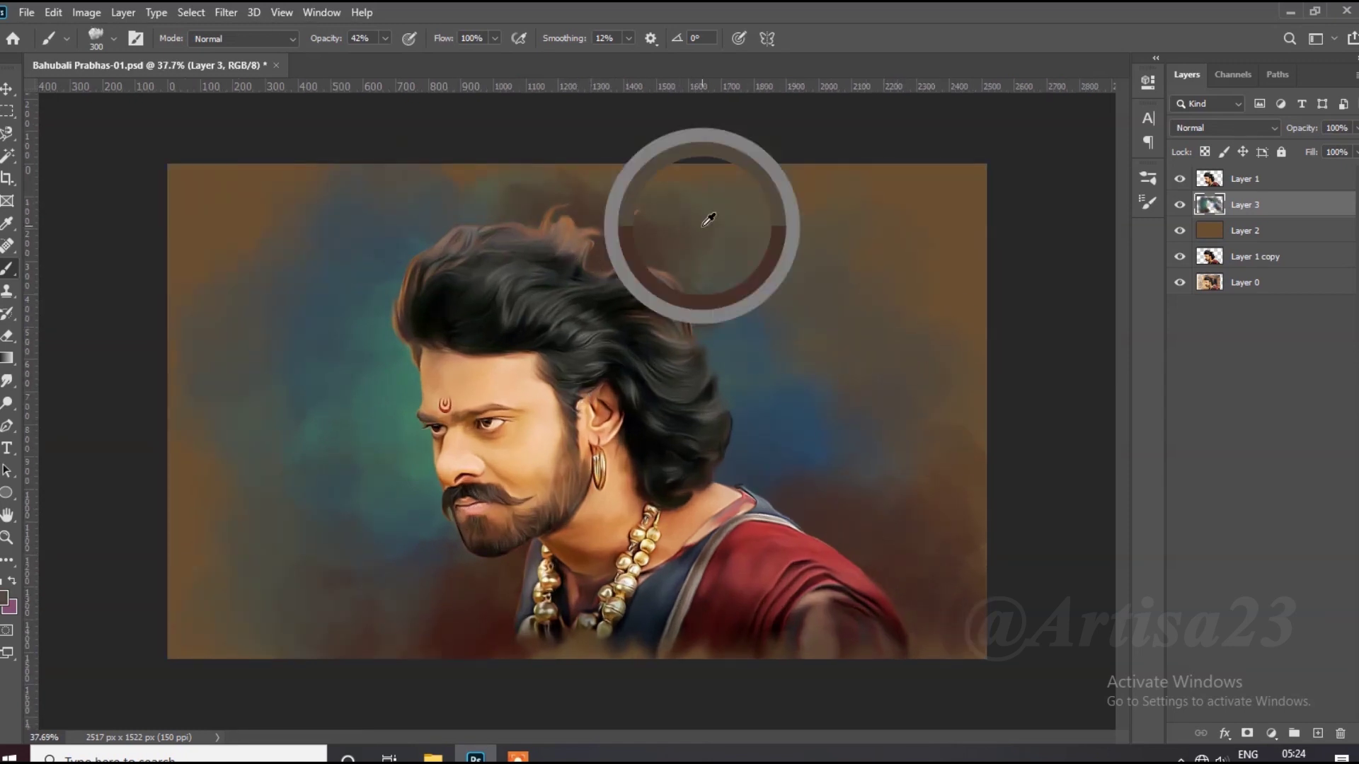
{"action": "scroll", "coordinate": [807, 318], "scroll_direction": "down", "scroll_amount": 1}
{"action": "scroll", "coordinate": [819, 376], "scroll_direction": "down", "scroll_amount": 1}
{"action": "scroll", "coordinate": [807, 366], "scroll_direction": "up", "scroll_amount": 1}
{"action": "scroll", "coordinate": [705, 306], "scroll_direction": "up", "scroll_amount": 1}
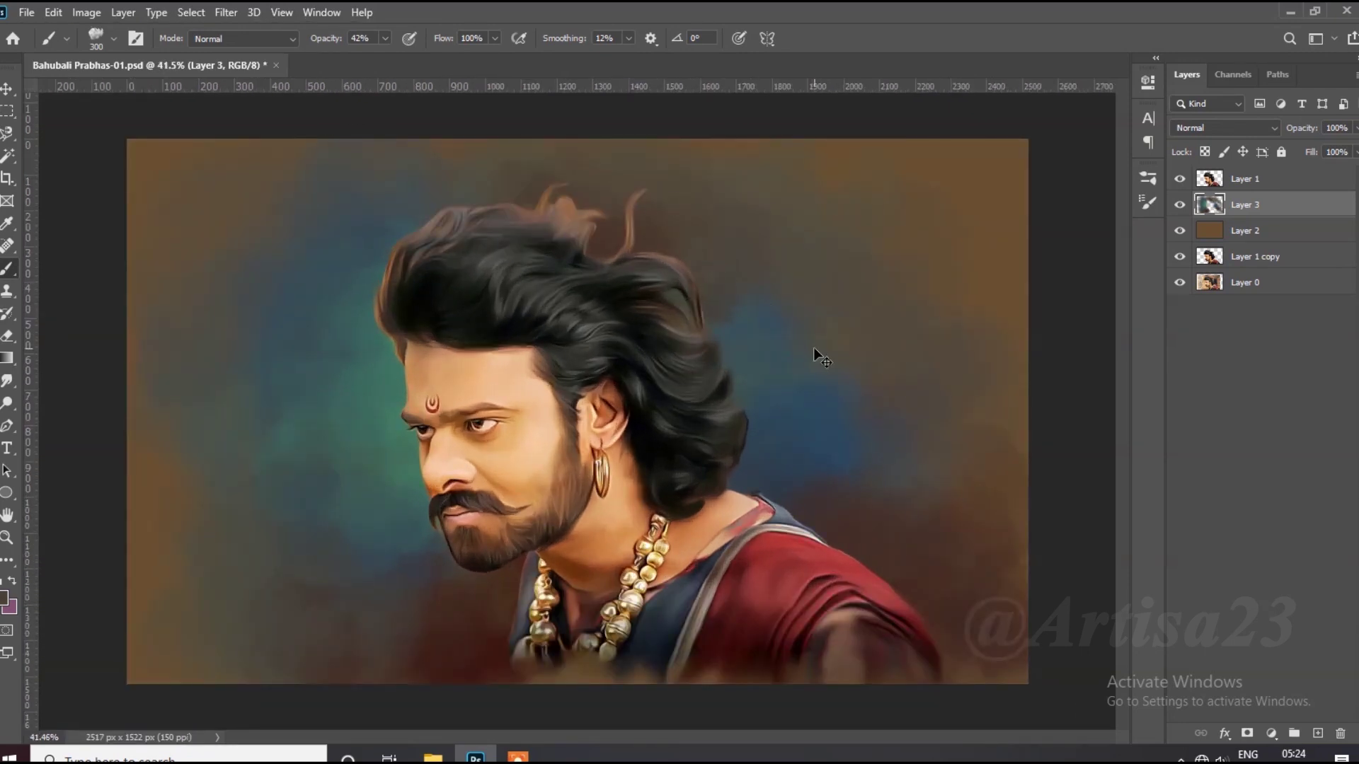
{"action": "scroll", "coordinate": [814, 350], "scroll_direction": "down", "scroll_amount": 1}
Select Layer 1 and add a new empty Layer 4 above it.
{"action": "left_click", "coordinate": [744, 308], "text": "ctrl"}
{"action": "scroll", "coordinate": [743, 319], "scroll_direction": "down", "scroll_amount": 1}
{"action": "scroll", "coordinate": [743, 318], "scroll_direction": "up", "scroll_amount": 2}
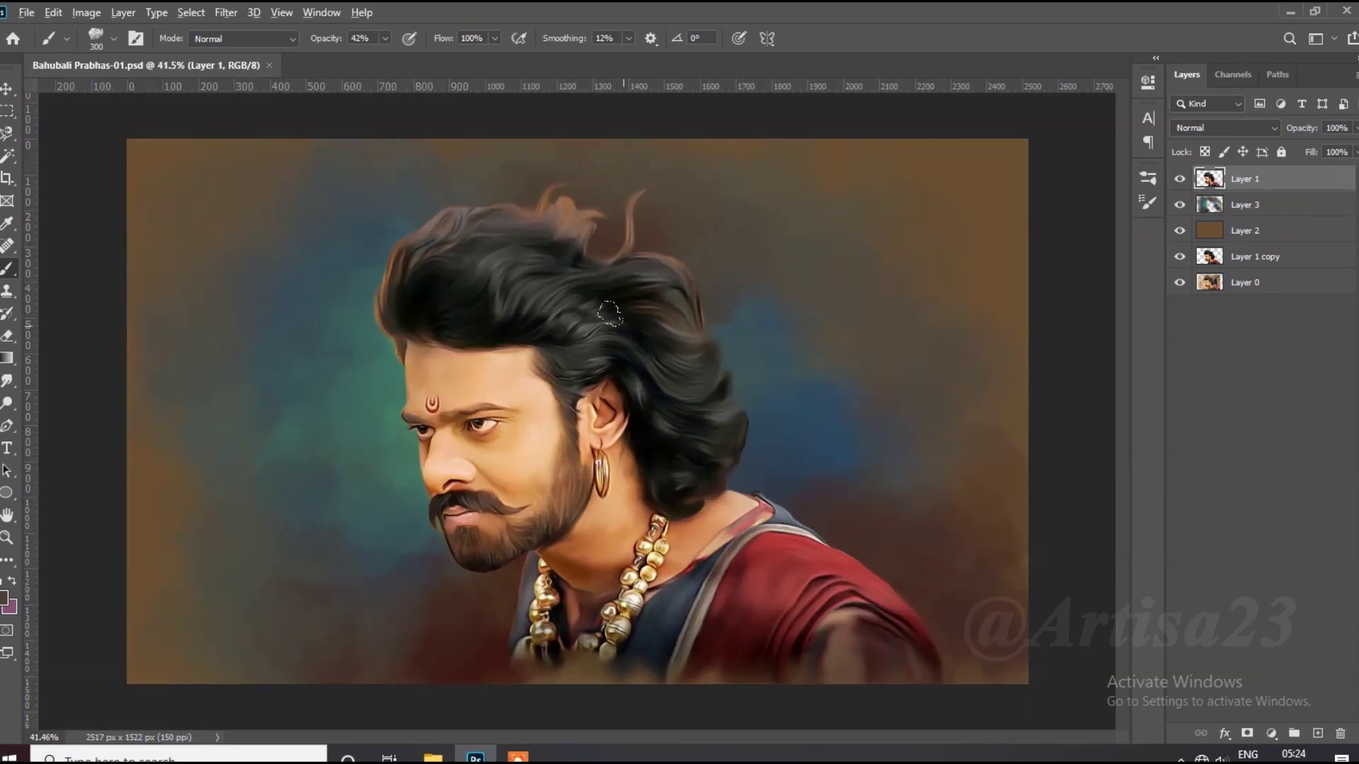
{"action": "scroll", "coordinate": [609, 313], "scroll_direction": "down", "scroll_amount": 1}
{"action": "scroll", "coordinate": [198, 206], "scroll_direction": "up", "scroll_amount": 1}
{"action": "left_click", "coordinate": [1317, 734]}
{"action": "scroll", "coordinate": [517, 496], "scroll_direction": "up", "scroll_amount": 1}
{"action": "scroll", "coordinate": [517, 496], "scroll_direction": "down", "scroll_amount": 1}
{"action": "scroll", "coordinate": [611, 438], "scroll_direction": "down", "scroll_amount": 1}
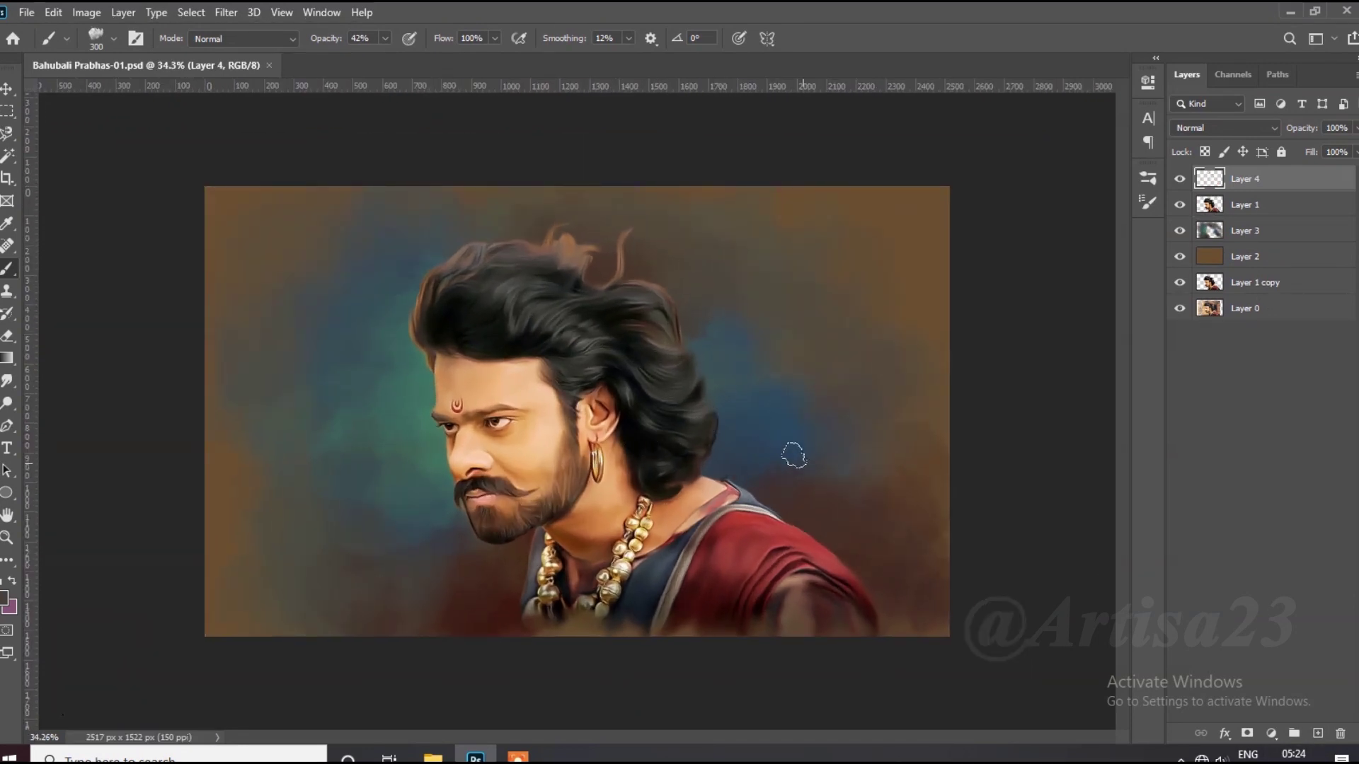
Rename the new top layer to Hair.
{"action": "double_click", "coordinate": [1246, 178]}
{"action": "type", "text": "Hair"}
{"action": "key", "text": "Return"}
Choose a round brush preset in Brush Settings and keep the dark foreground colour.
{"action": "key", "text": "F5"}
{"action": "left_click", "coordinate": [780, 113]}
{"action": "scroll", "coordinate": [977, 318], "scroll_direction": "down", "scroll_amount": 5}
{"action": "left_click", "coordinate": [980, 240]}
{"action": "key", "text": "F5"}
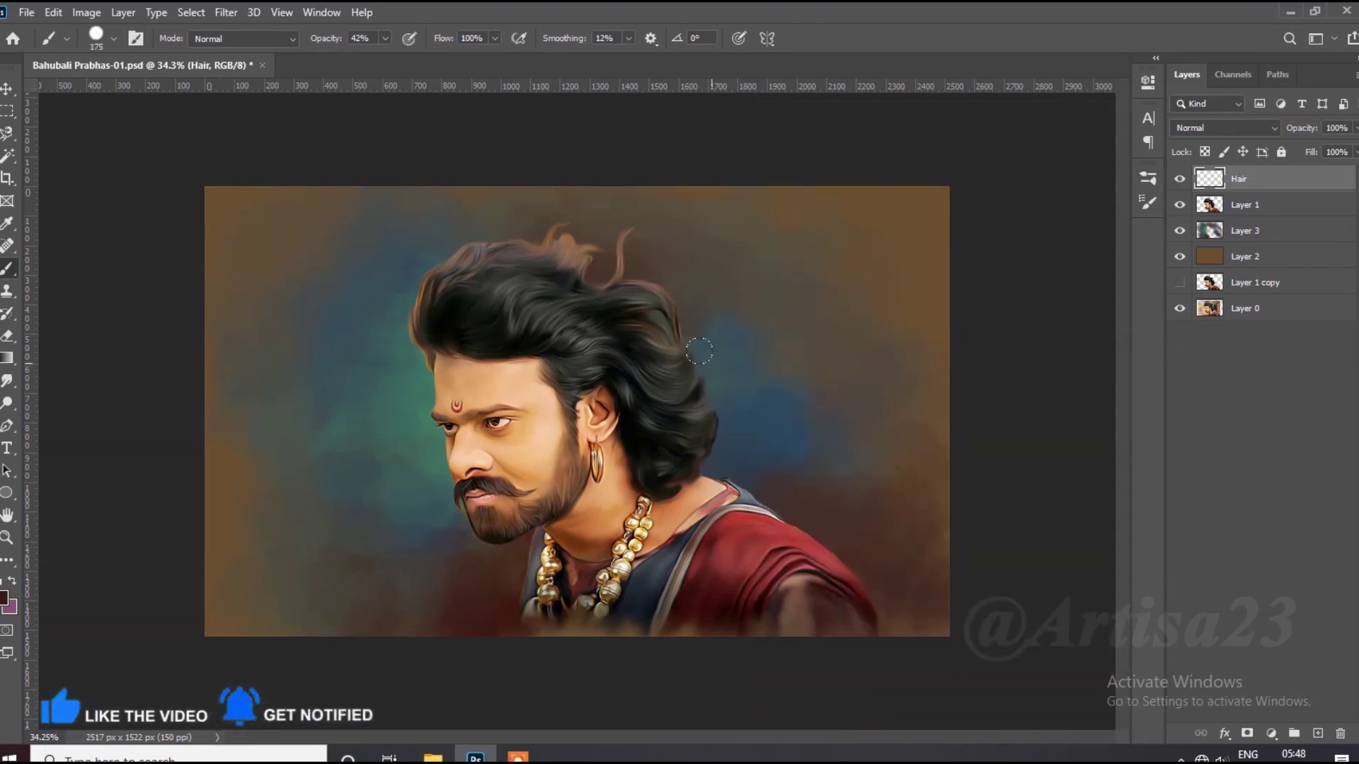
{"action": "scroll", "coordinate": [607, 340], "scroll_direction": "up", "scroll_amount": 3}
{"action": "left_click", "coordinate": [7, 600]}
{"action": "left_click", "coordinate": [1305, 358]}
Paint thin dark strands atop the hair, on its upper-left, left edge and hairline.
{"action": "scroll", "coordinate": [567, 439], "scroll_direction": "up", "scroll_amount": 2}
{"action": "scroll", "coordinate": [566, 439], "scroll_direction": "up", "scroll_amount": 2}
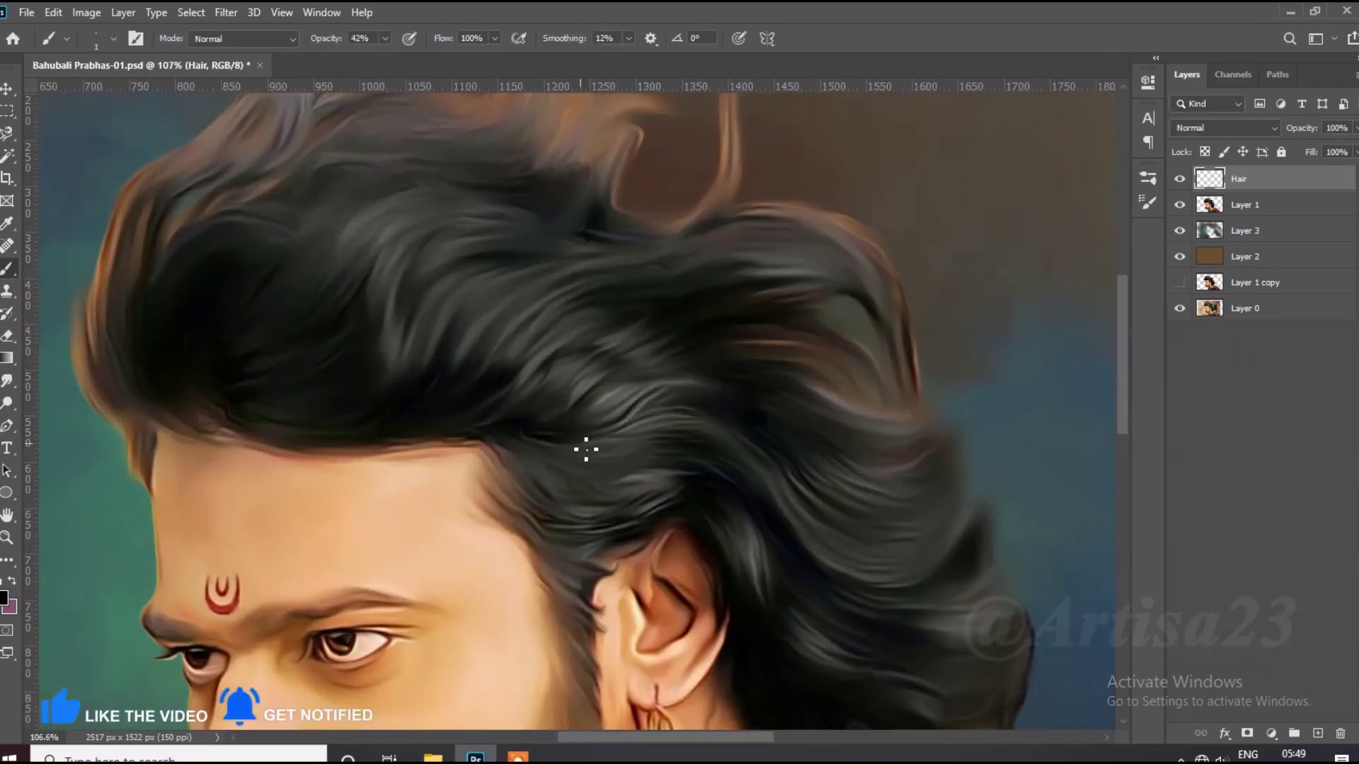
{"action": "scroll", "coordinate": [586, 449], "scroll_direction": "up", "scroll_amount": 2}
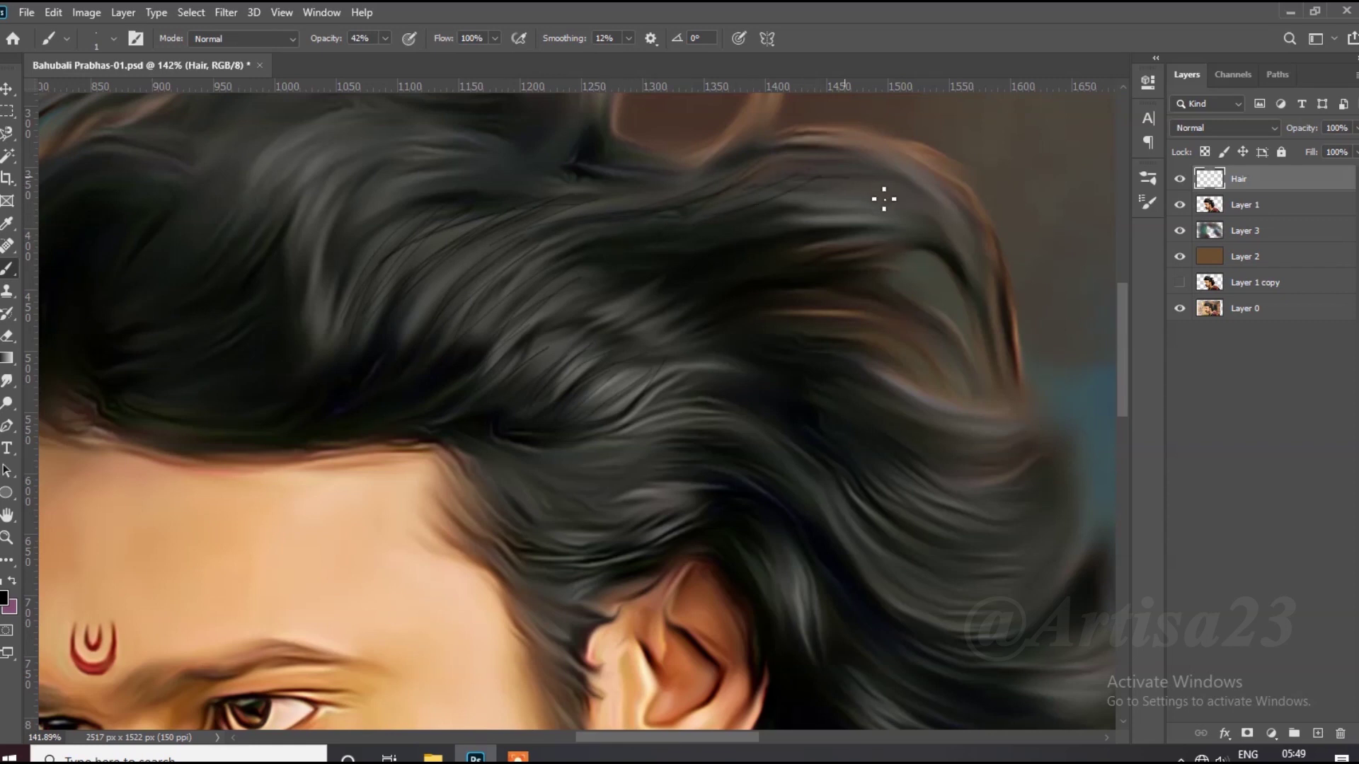
{"action": "scroll", "coordinate": [638, 216], "scroll_direction": "left", "scroll_amount": 2}
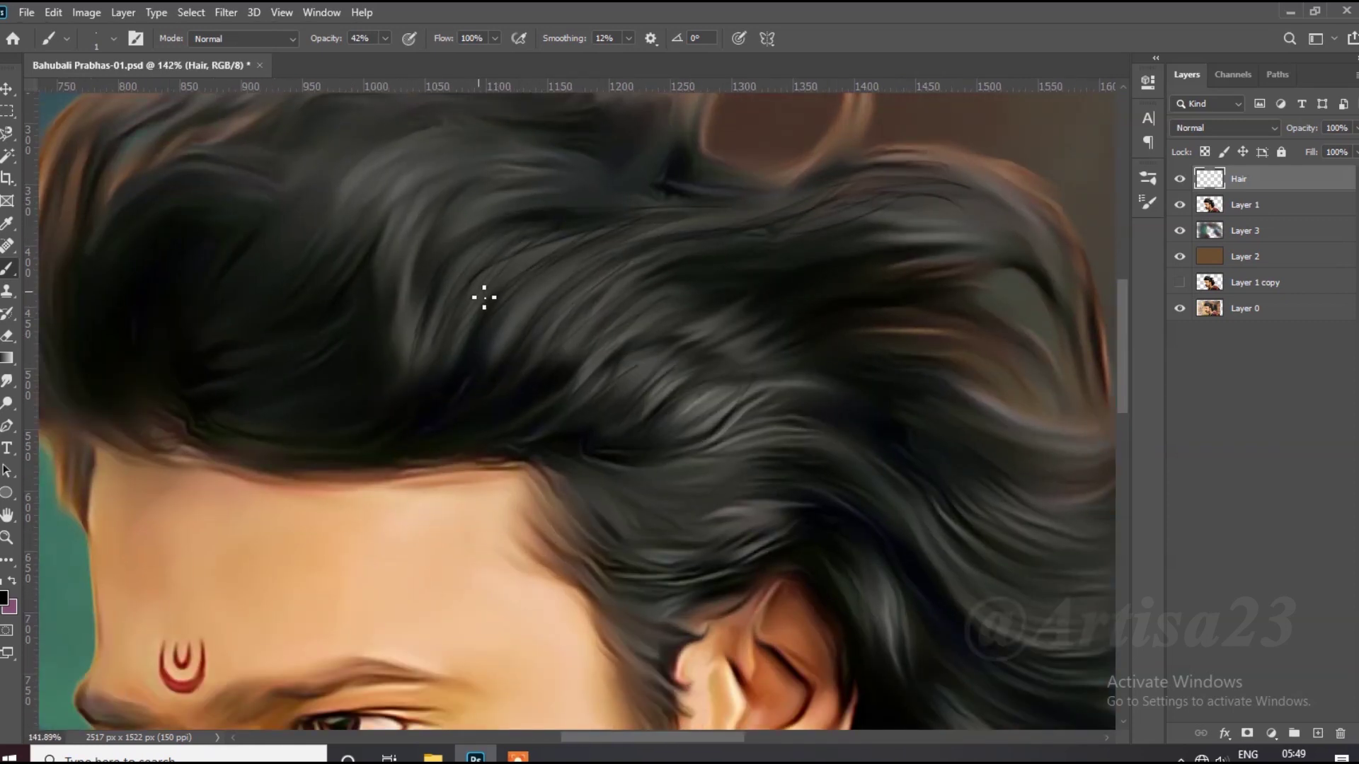
{"action": "scroll", "coordinate": [351, 476], "scroll_direction": "down", "scroll_amount": 3}
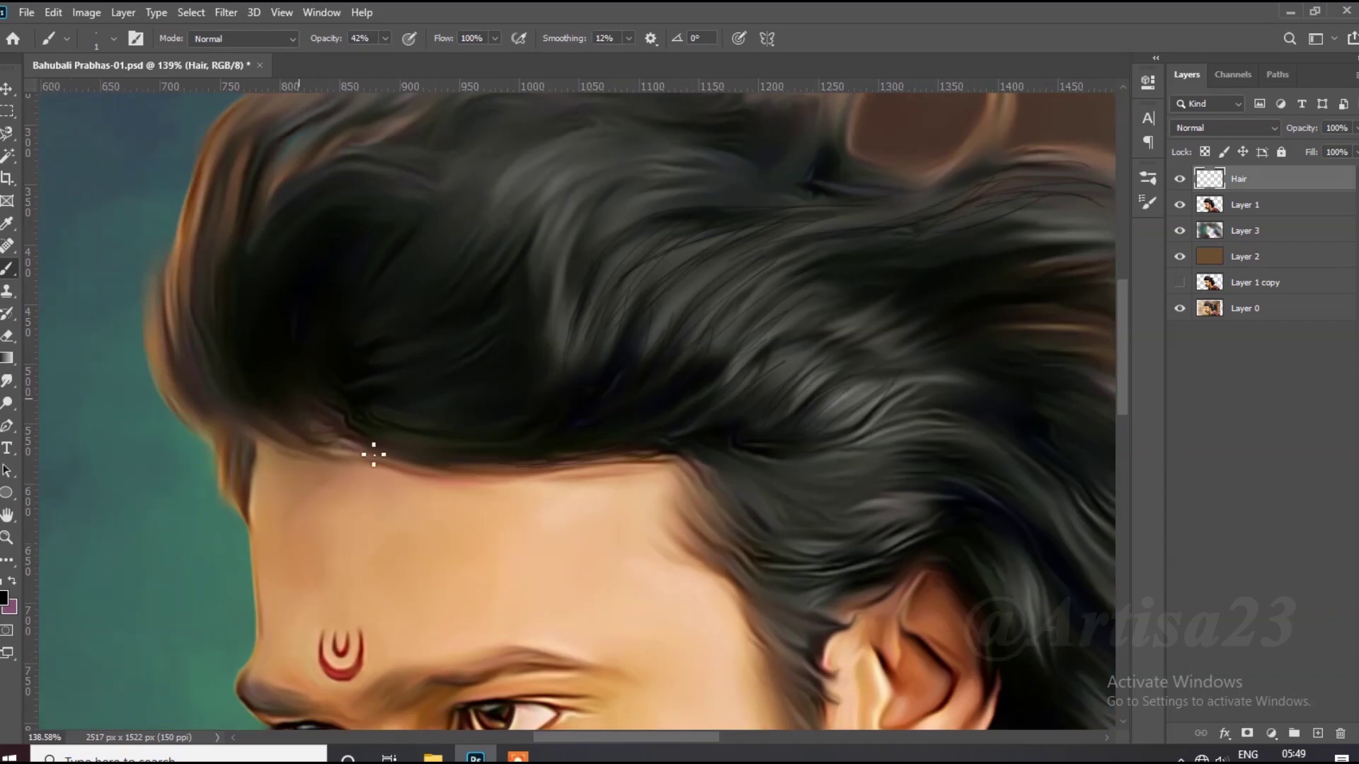
{"action": "scroll", "coordinate": [445, 234], "scroll_direction": "up", "scroll_amount": 3}
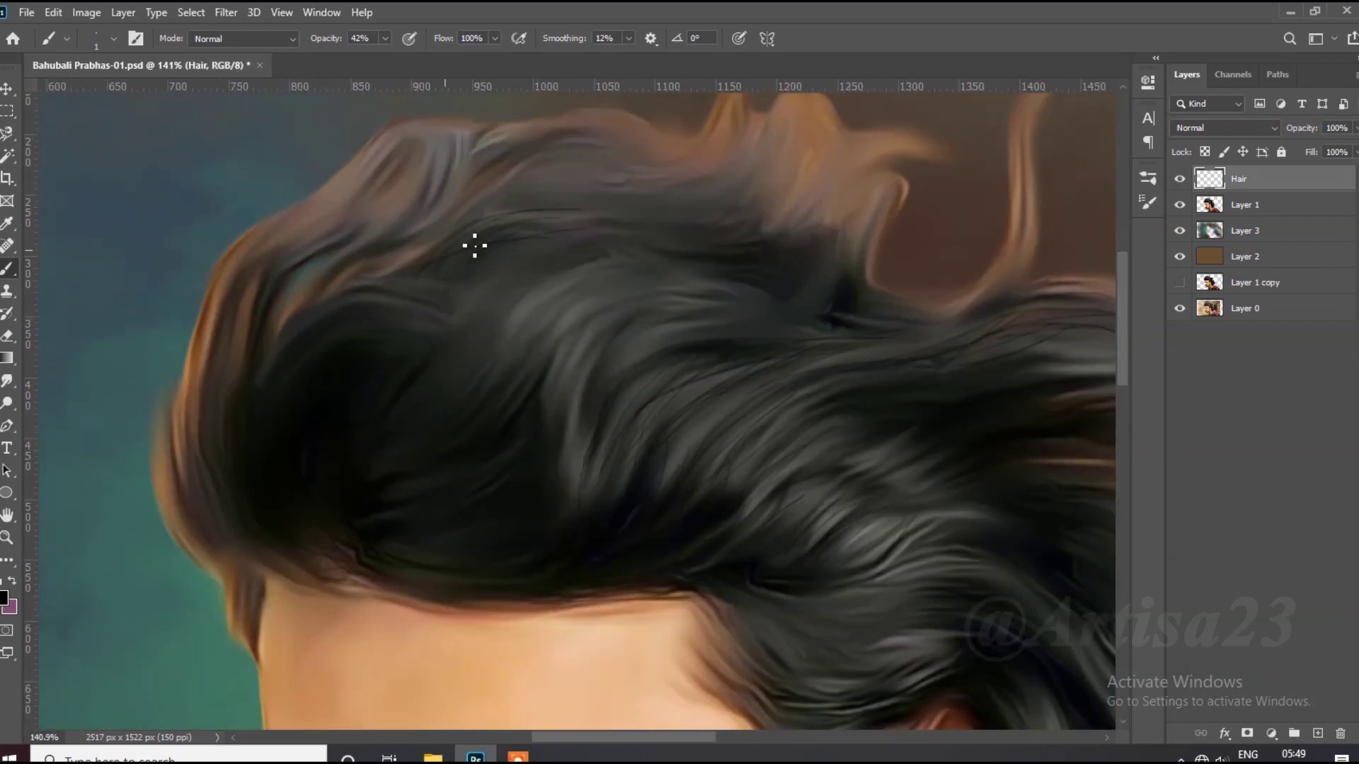
{"action": "left_click_drag", "start_coordinate": [694, 205], "coordinate": [538, 189]}
{"action": "scroll", "coordinate": [496, 229], "scroll_direction": "down", "scroll_amount": 1}
{"action": "left_click_drag", "start_coordinate": [450, 193], "coordinate": [372, 258]}
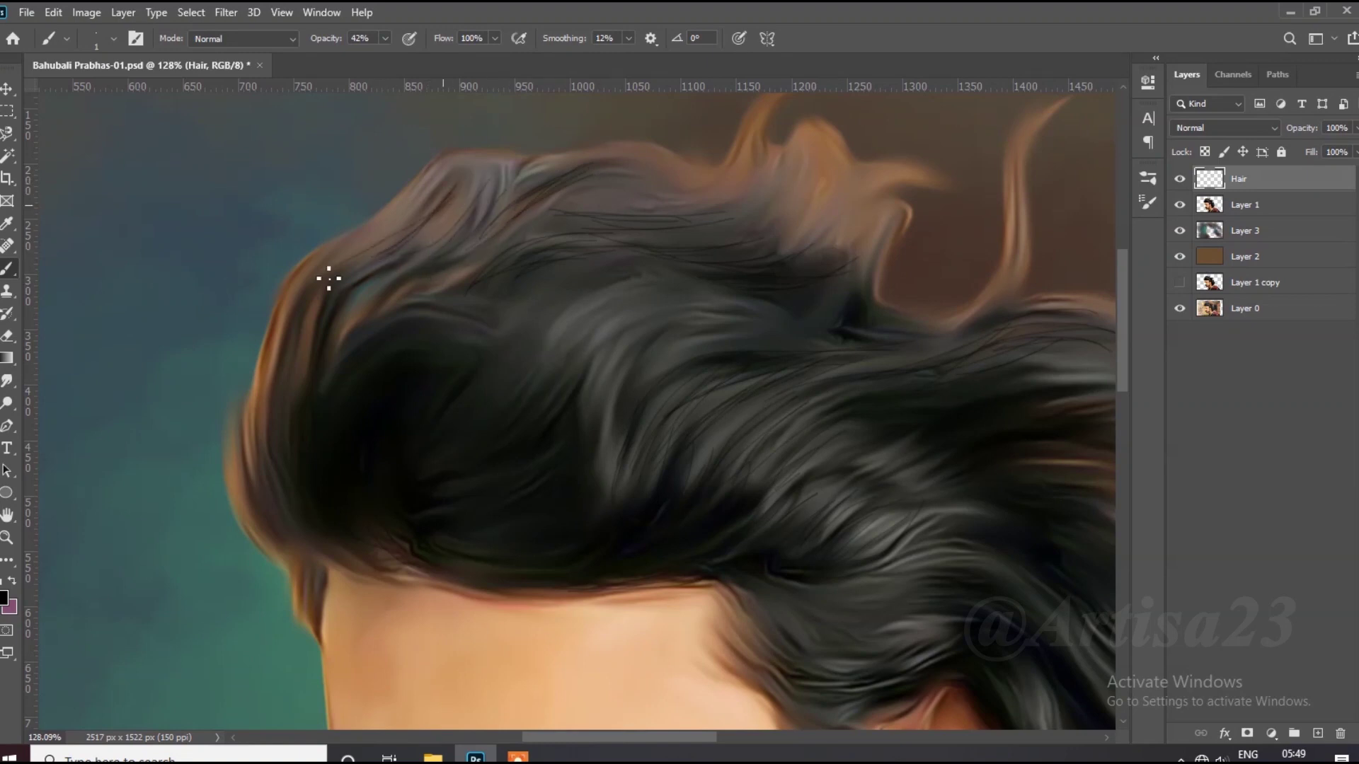
{"action": "mouse_move", "coordinate": [282, 330]}
{"action": "left_mouse_down"}
{"action": "mouse_move", "coordinate": [254, 445]}
{"action": "mouse_move", "coordinate": [317, 600]}
{"action": "left_mouse_up"}
{"action": "scroll", "coordinate": [268, 540], "scroll_direction": "up", "scroll_amount": 2}
{"action": "scroll", "coordinate": [328, 576], "scroll_direction": "up", "scroll_amount": 2}
{"action": "scroll", "coordinate": [327, 455], "scroll_direction": "up", "scroll_amount": 2}
{"action": "mouse_move", "coordinate": [354, 593]}
{"action": "left_mouse_down"}
{"action": "mouse_move", "coordinate": [339, 461]}
{"action": "mouse_move", "coordinate": [340, 673]}
{"action": "left_mouse_up"}
{"action": "left_click_drag", "start_coordinate": [329, 495], "coordinate": [282, 537]}
Add a thin dark strand across the hair and zoom around to review the strands.
{"action": "scroll", "coordinate": [322, 449], "scroll_direction": "down", "scroll_amount": 2}
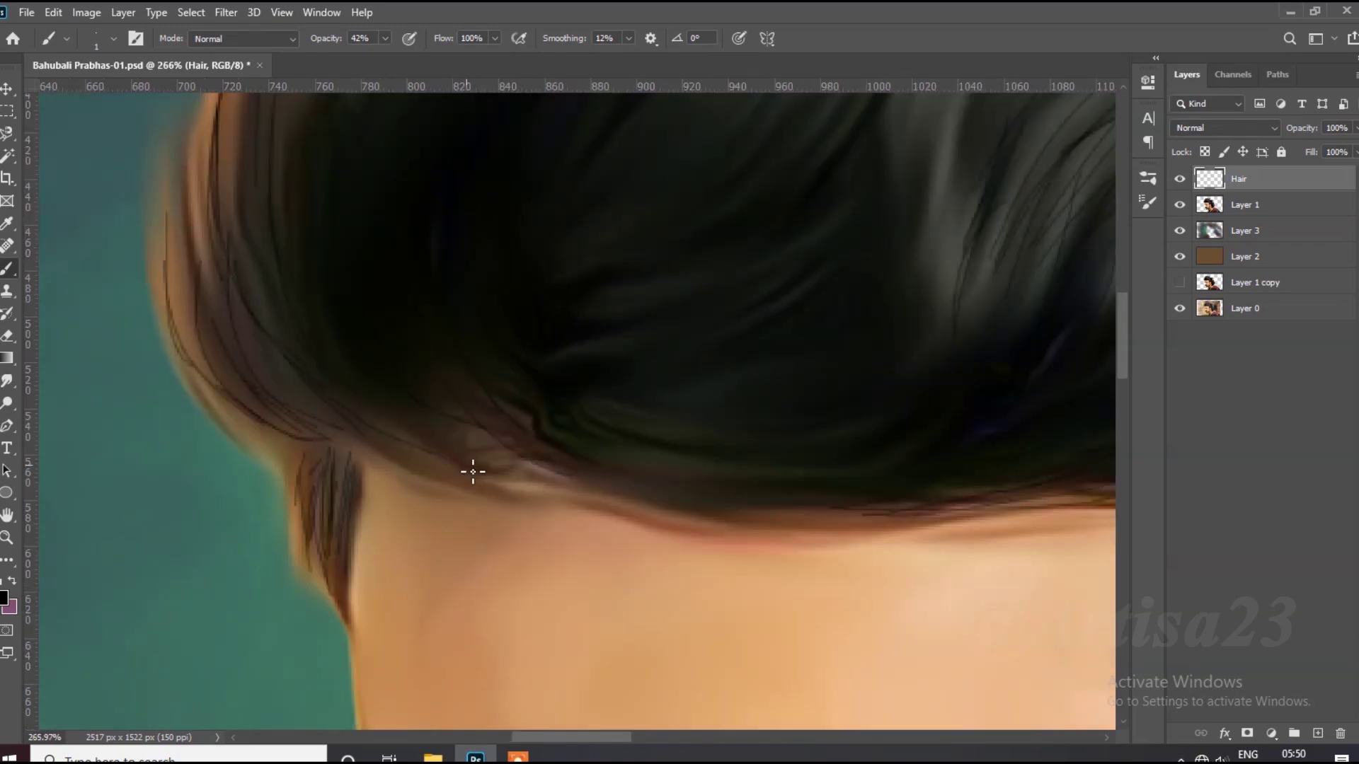
{"action": "scroll", "coordinate": [440, 403], "scroll_direction": "down", "scroll_amount": 3}
{"action": "scroll", "coordinate": [579, 400], "scroll_direction": "up", "scroll_amount": 1}
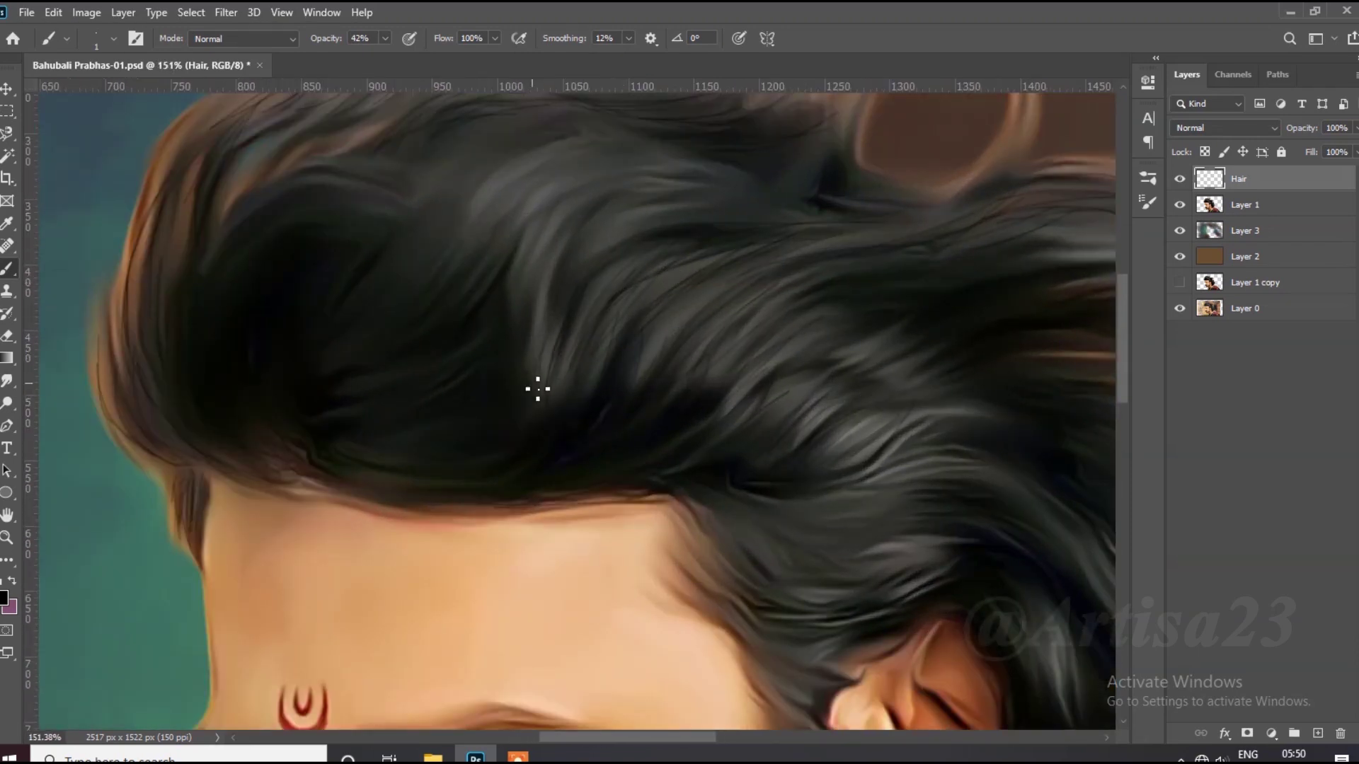
{"action": "scroll", "coordinate": [546, 264], "scroll_direction": "up", "scroll_amount": 1}
{"action": "scroll", "coordinate": [545, 264], "scroll_direction": "up", "scroll_amount": 1}
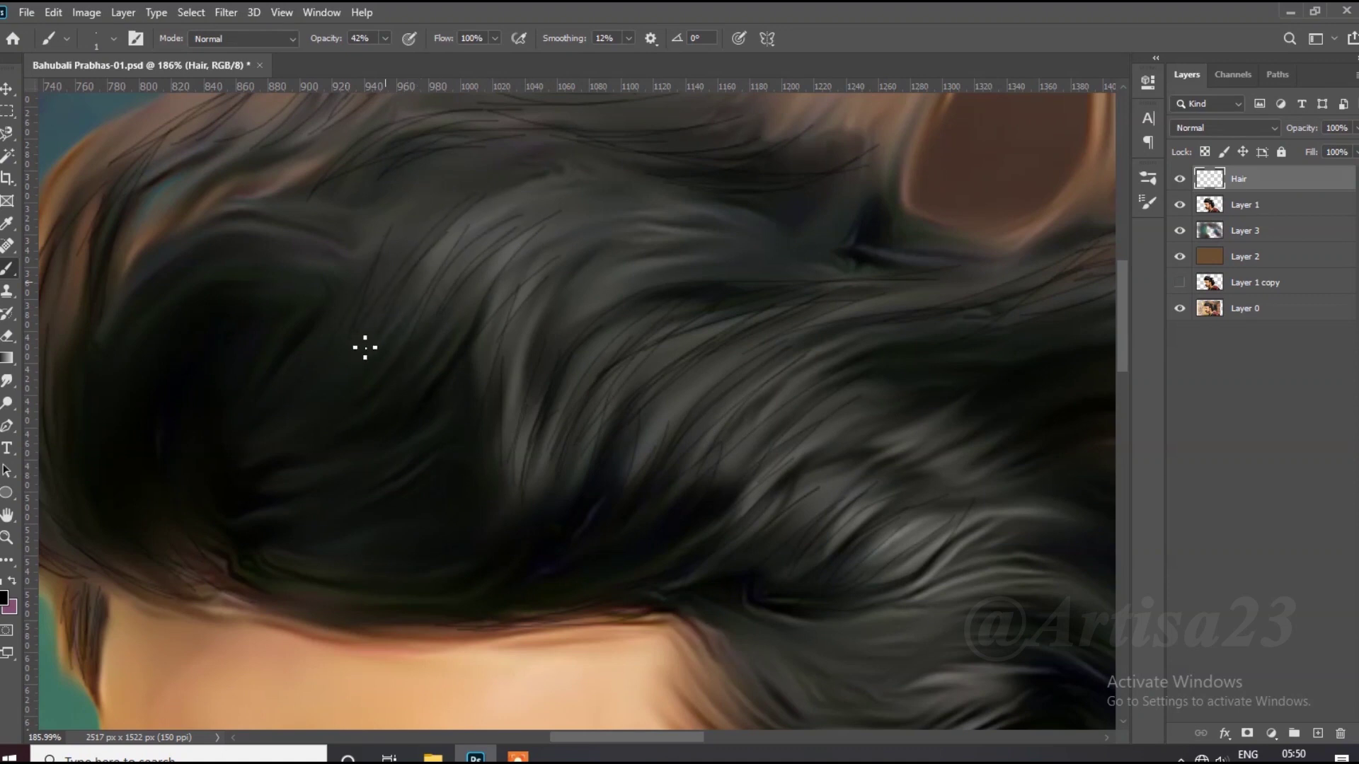
{"action": "scroll", "coordinate": [324, 345], "scroll_direction": "down", "scroll_amount": 1}
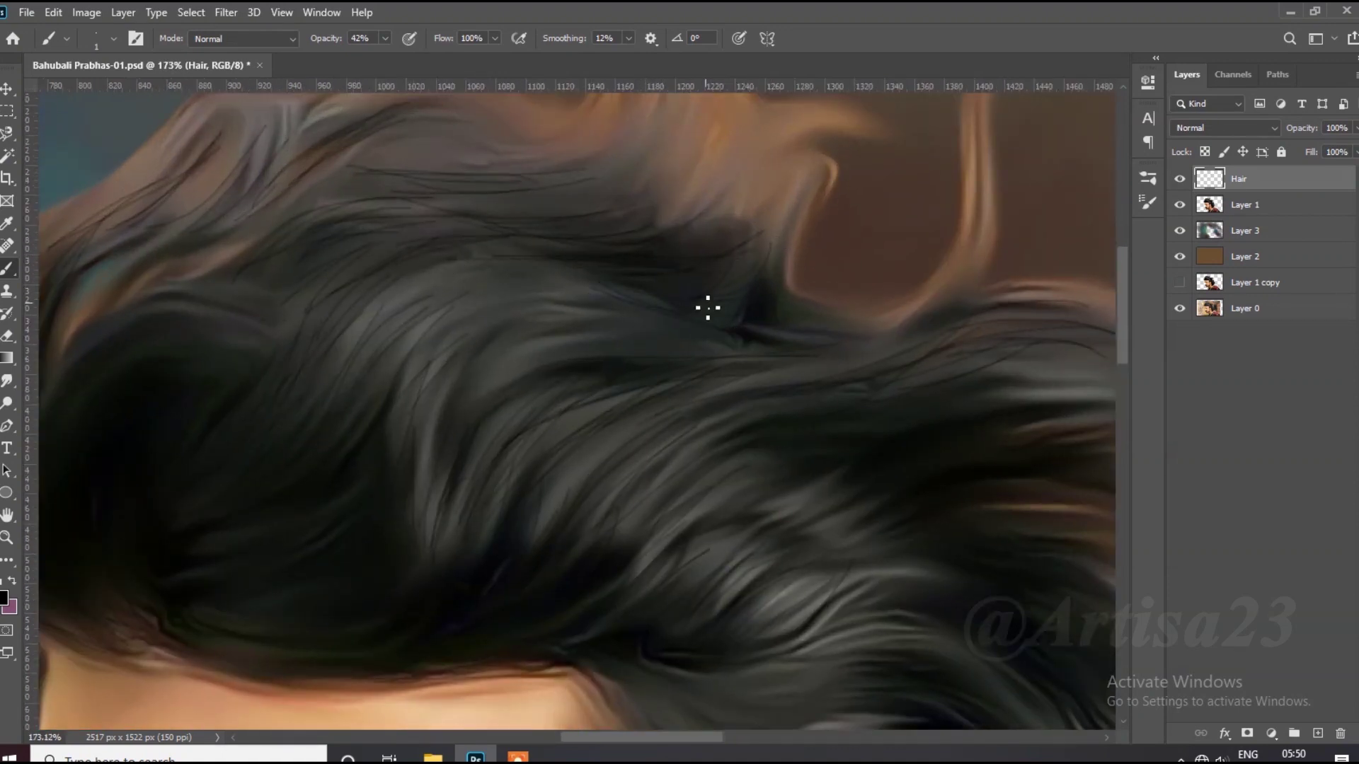
{"action": "scroll", "coordinate": [828, 330], "scroll_direction": "down", "scroll_amount": 3}
{"action": "scroll", "coordinate": [821, 322], "scroll_direction": "up", "scroll_amount": 3}
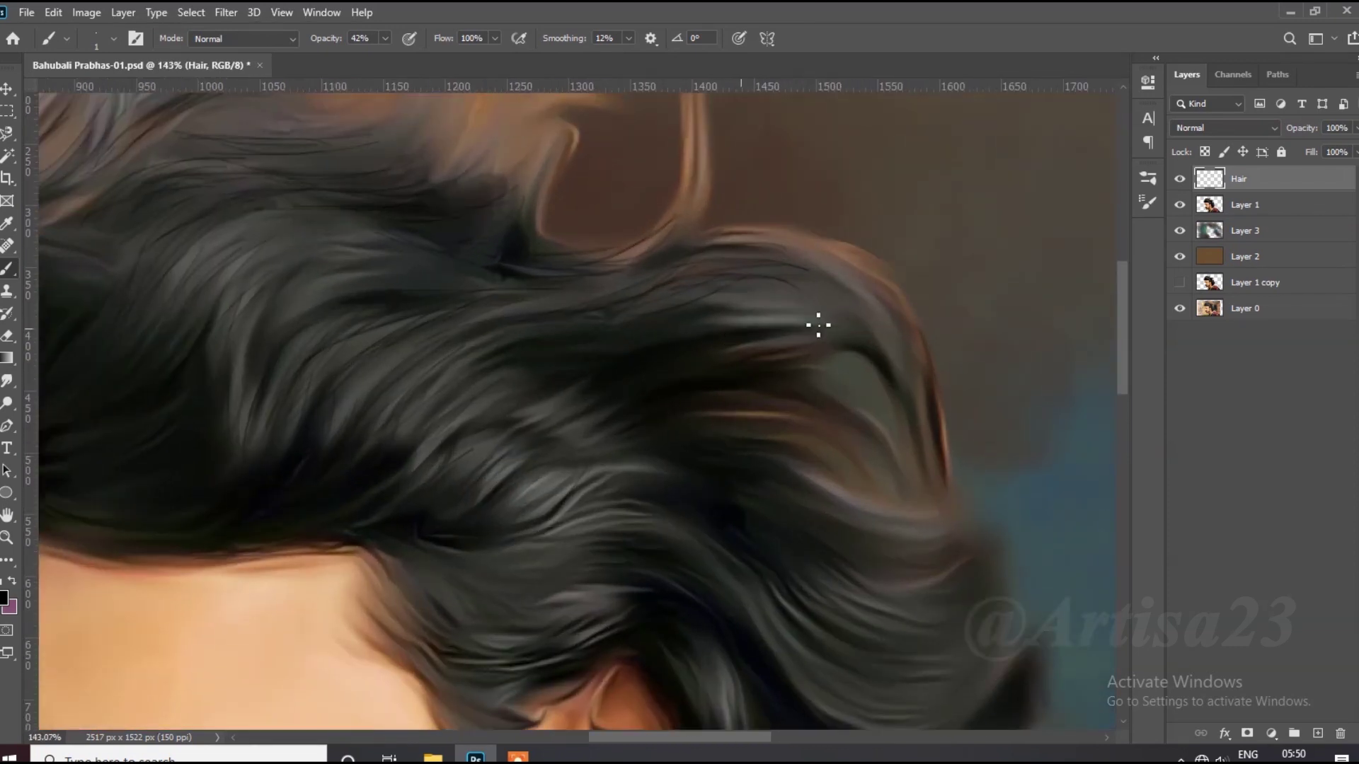
{"action": "left_click_drag", "start_coordinate": [824, 294], "coordinate": [727, 281]}
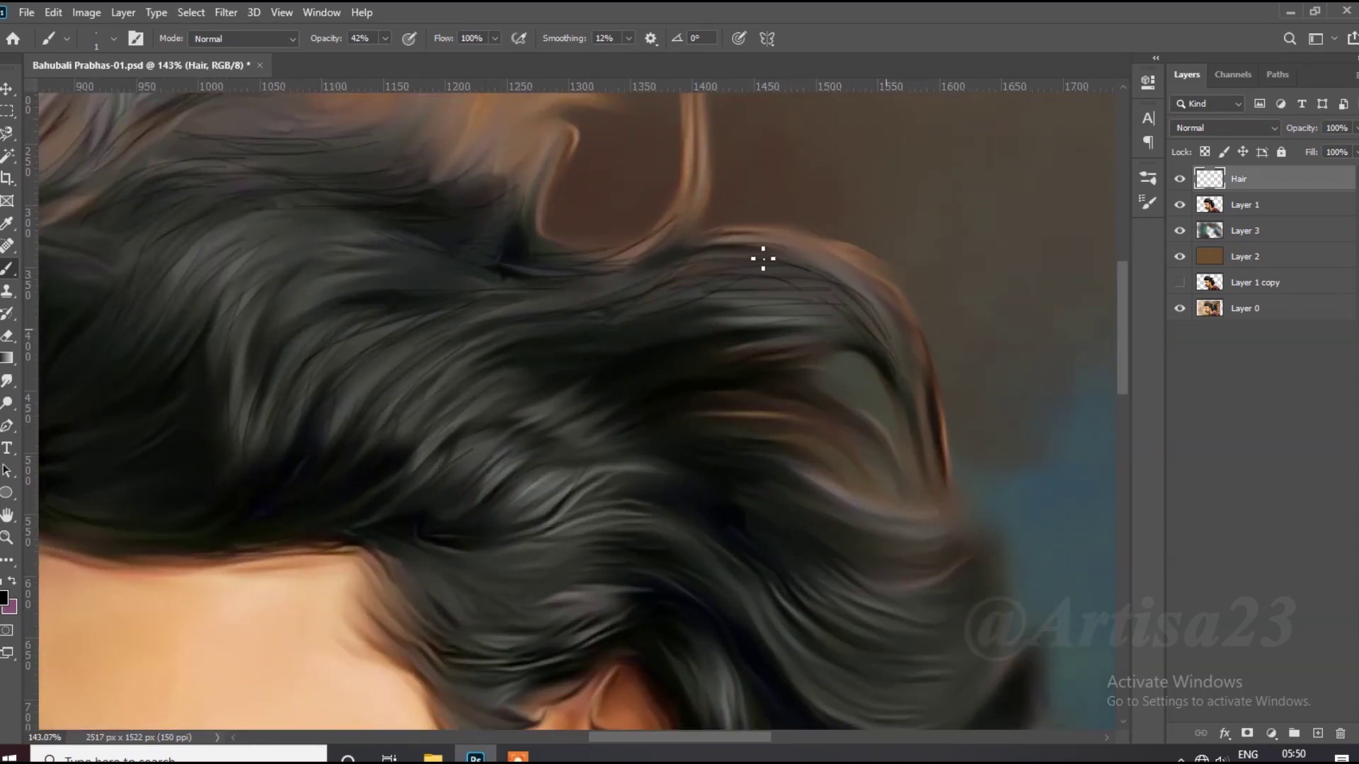
{"action": "scroll", "coordinate": [822, 431], "scroll_direction": "down", "scroll_amount": 3}
{"action": "scroll", "coordinate": [870, 397], "scroll_direction": "up", "scroll_amount": 2}
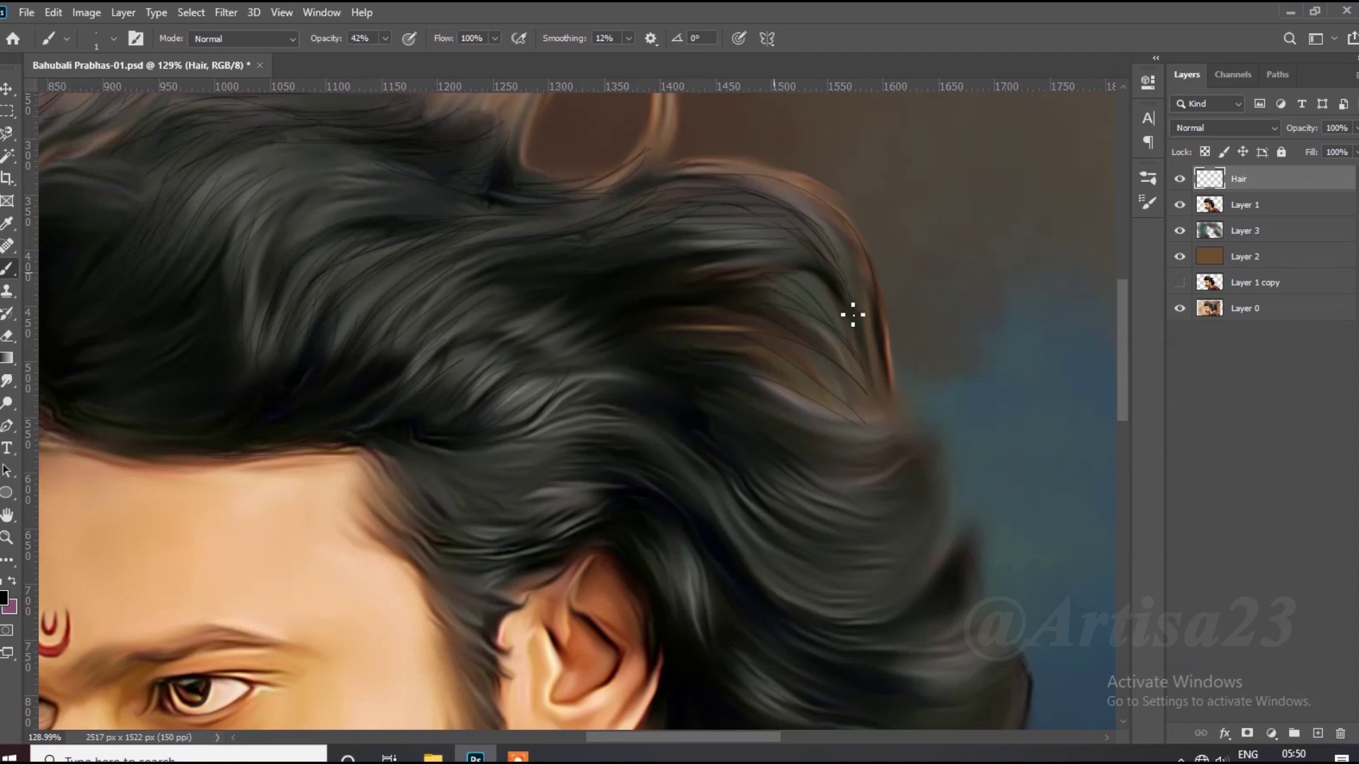
{"action": "scroll", "coordinate": [633, 354], "scroll_direction": "down", "scroll_amount": 3}
{"action": "scroll", "coordinate": [756, 496], "scroll_direction": "up", "scroll_amount": 4}
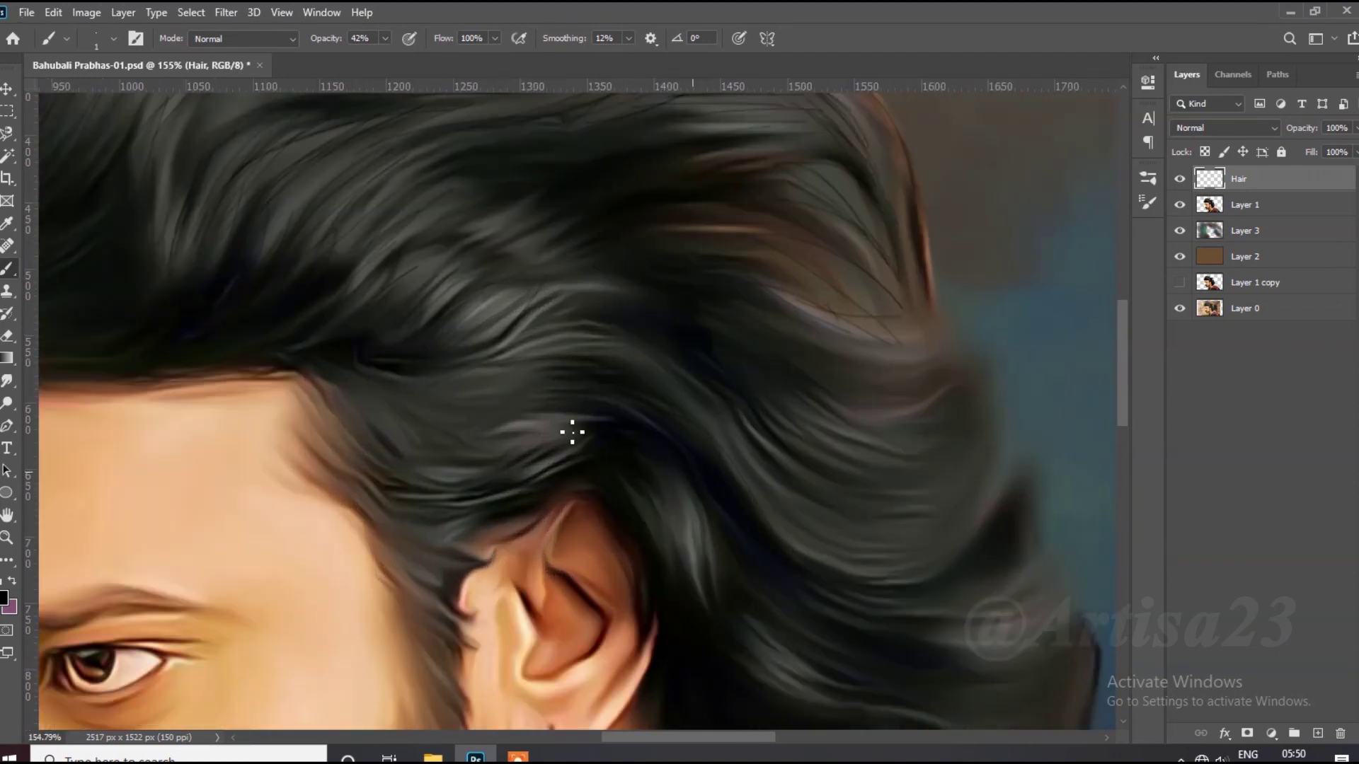
{"action": "scroll", "coordinate": [572, 432], "scroll_direction": "up", "scroll_amount": 3}
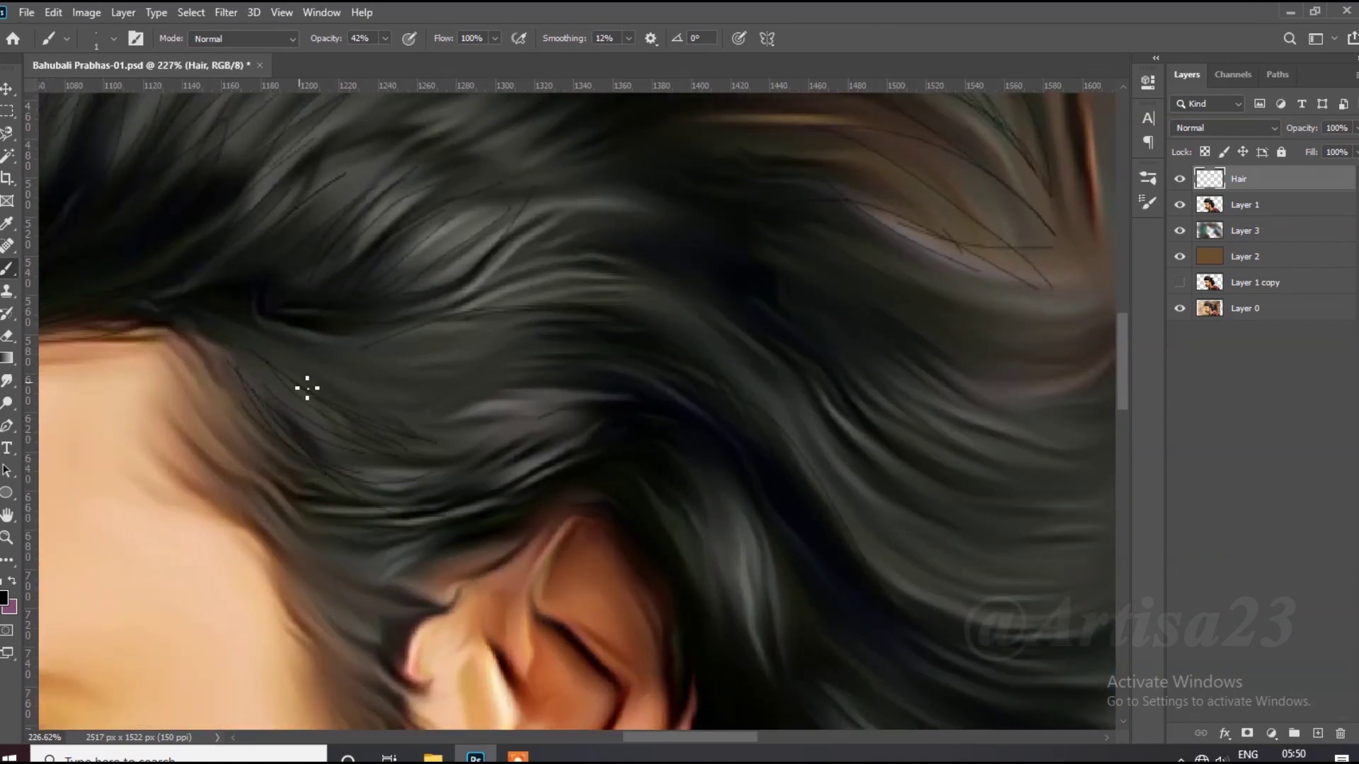
{"action": "scroll", "coordinate": [358, 463], "scroll_direction": "down", "scroll_amount": 3}
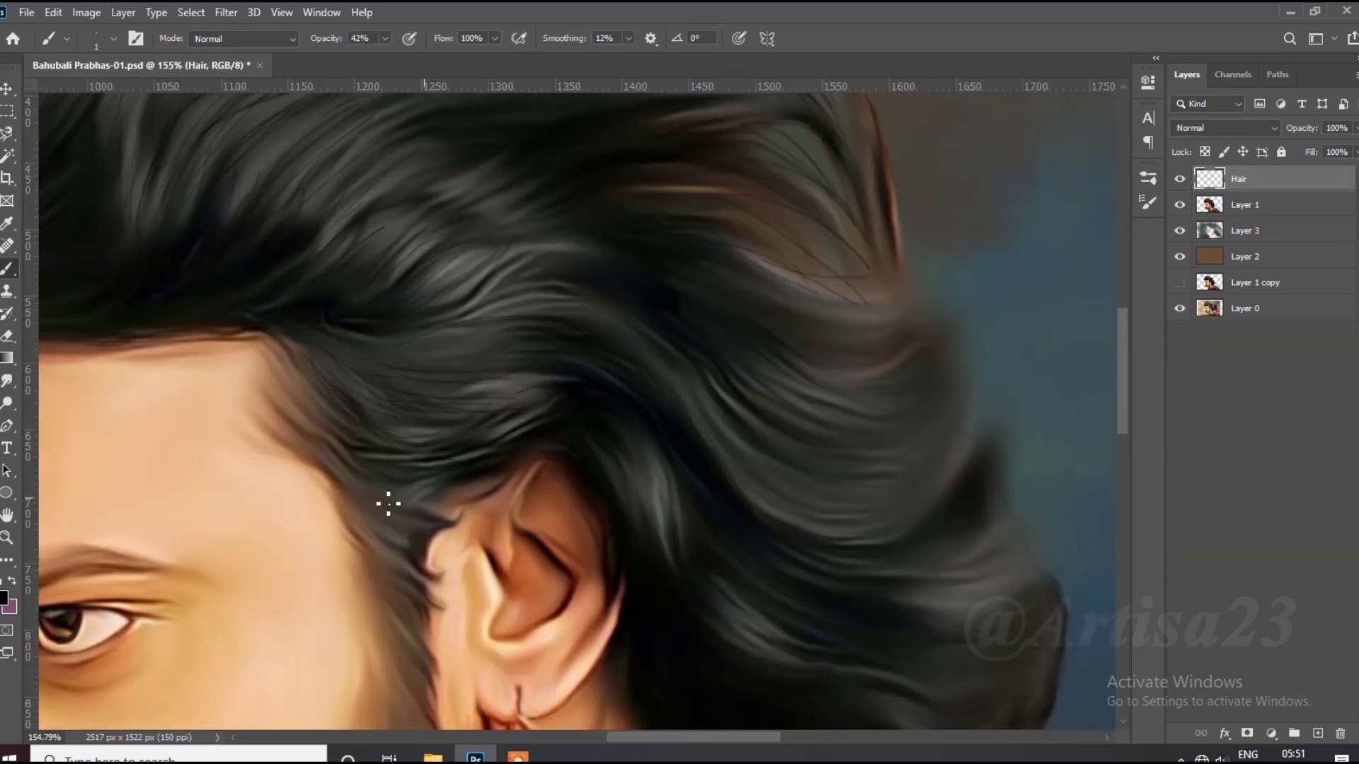
{"action": "scroll", "coordinate": [364, 540], "scroll_direction": "down", "scroll_amount": 2}
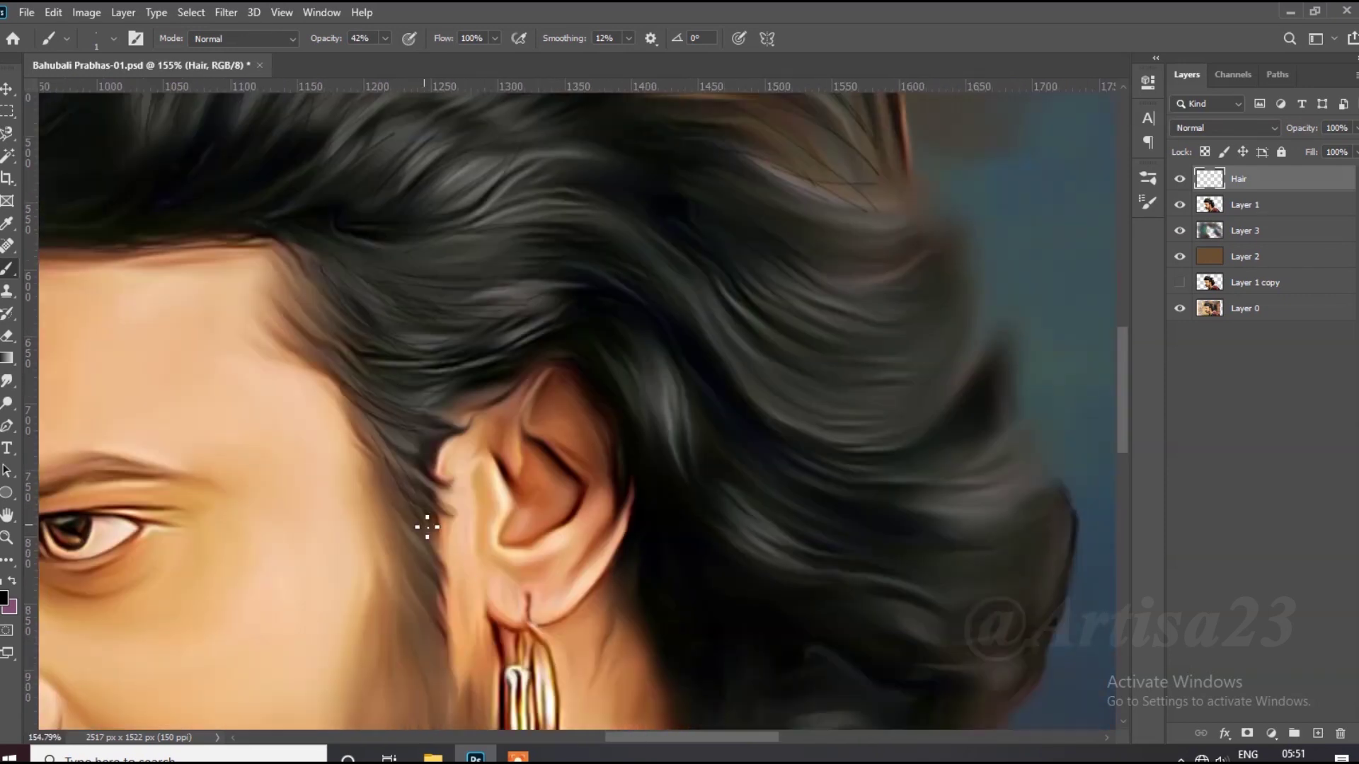
{"action": "scroll", "coordinate": [411, 542], "scroll_direction": "down", "scroll_amount": 3}
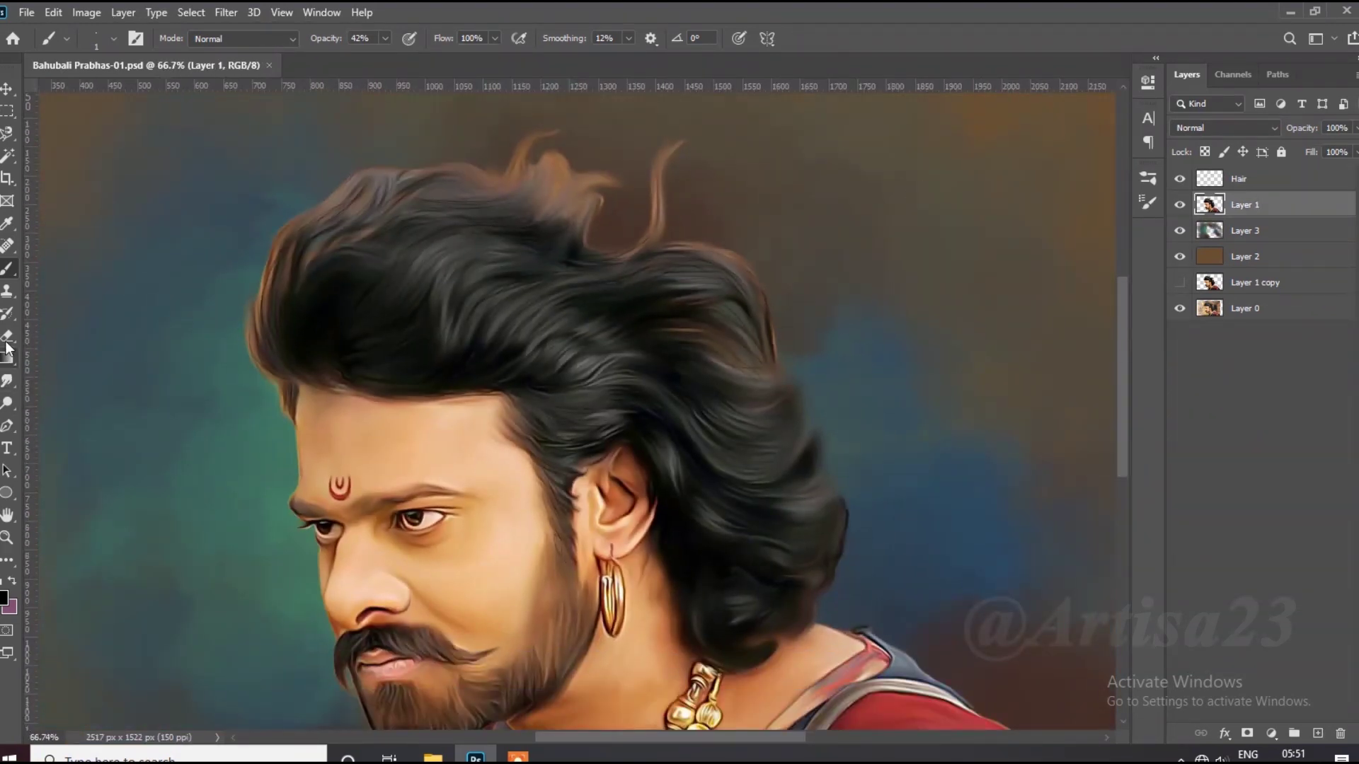
Partly erase the orange wisp above the hair with a size-70 eraser.
{"action": "left_click", "coordinate": [7, 338]}
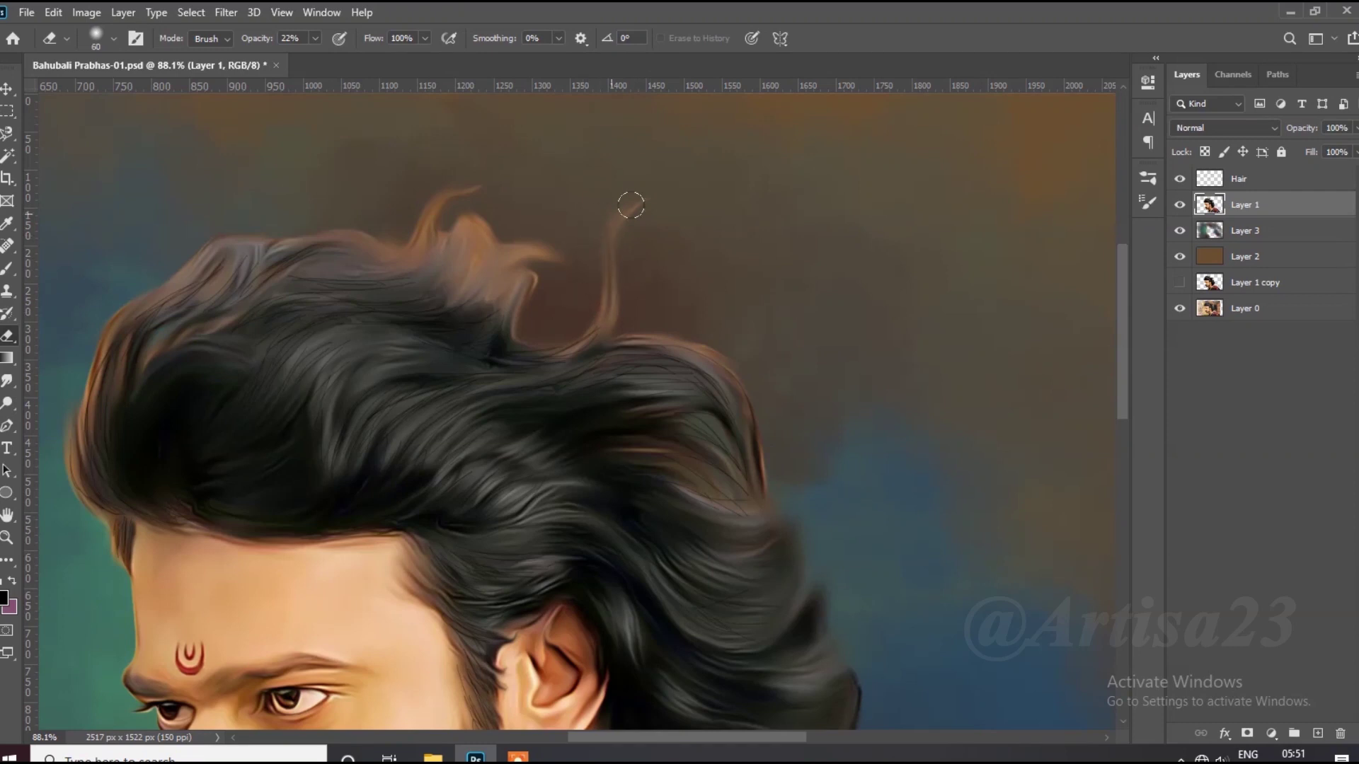
{"action": "key", "text": "bracketright"}
{"action": "key", "text": "bracketright"}
{"action": "left_click_drag", "start_coordinate": [497, 193], "coordinate": [421, 207]}
Switch back to the Brush tool and zoom in on the hair.
{"action": "key", "text": "b"}
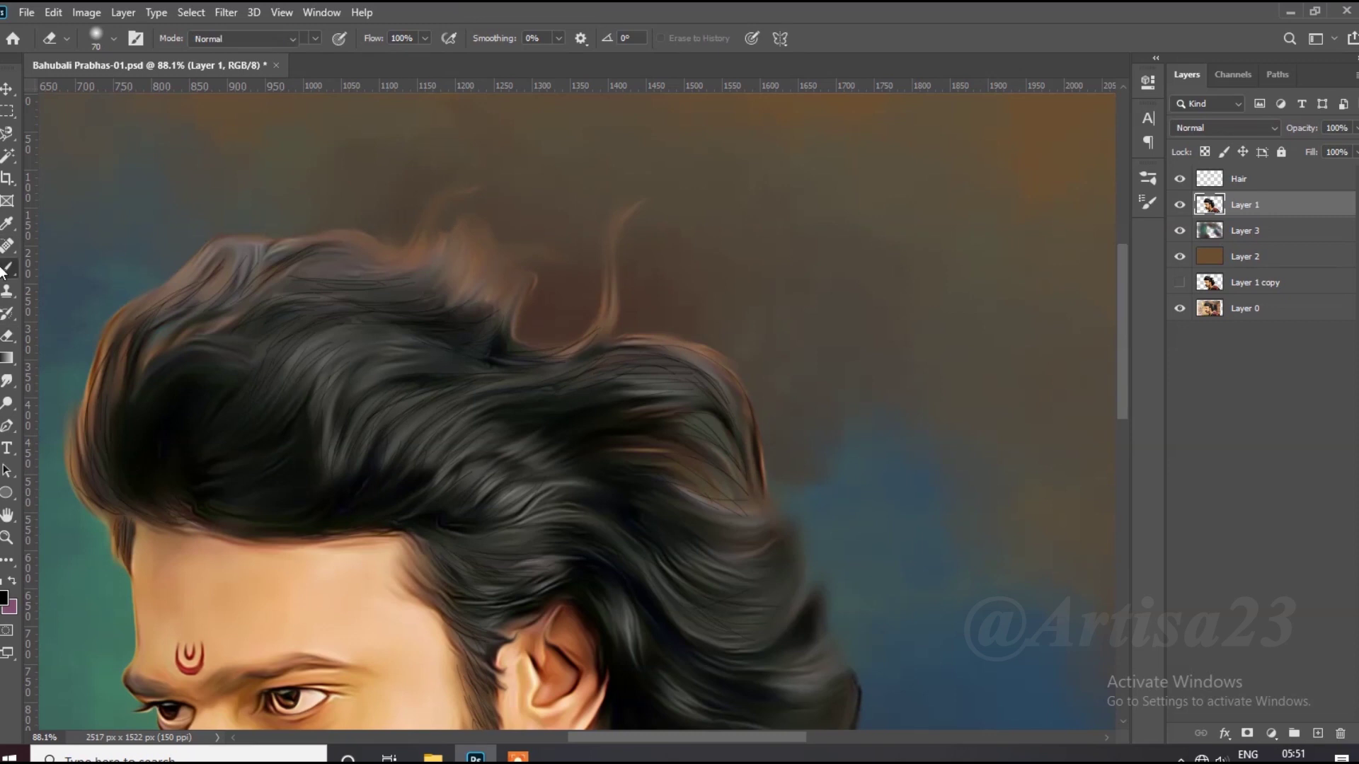
{"action": "scroll", "coordinate": [520, 324], "scroll_direction": "up", "scroll_amount": 2}
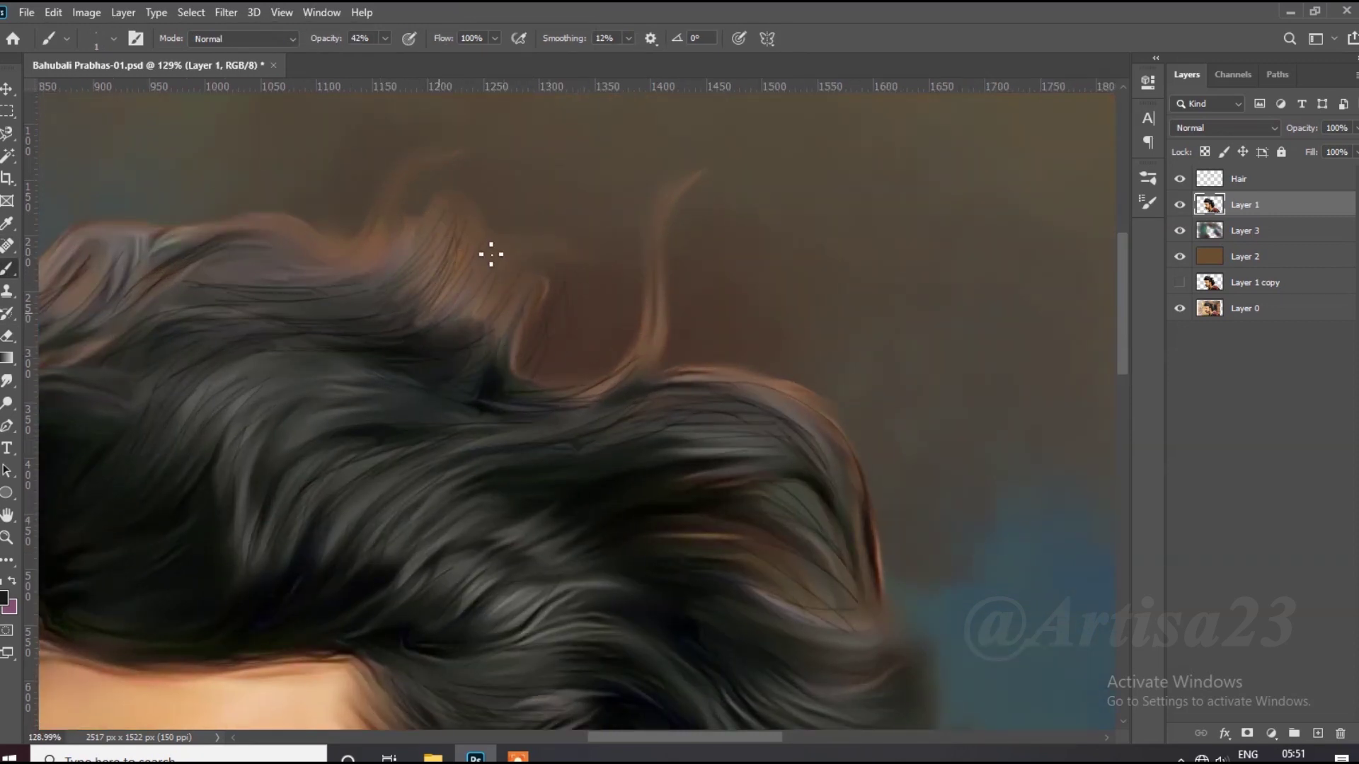
{"action": "scroll", "coordinate": [455, 264], "scroll_direction": "up", "scroll_amount": 1}
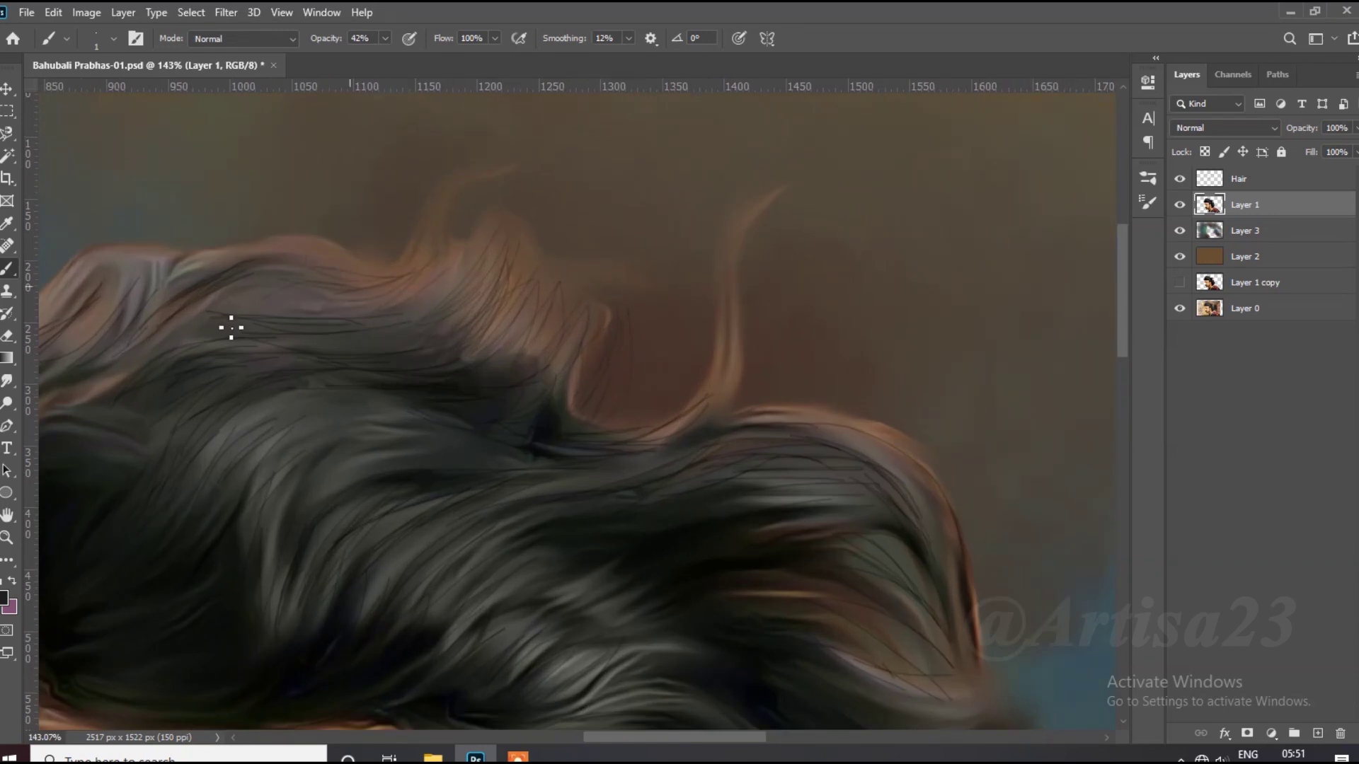
{"action": "scroll", "coordinate": [309, 270], "scroll_direction": "down", "scroll_amount": 2}
{"action": "scroll", "coordinate": [373, 282], "scroll_direction": "down", "scroll_amount": 3}
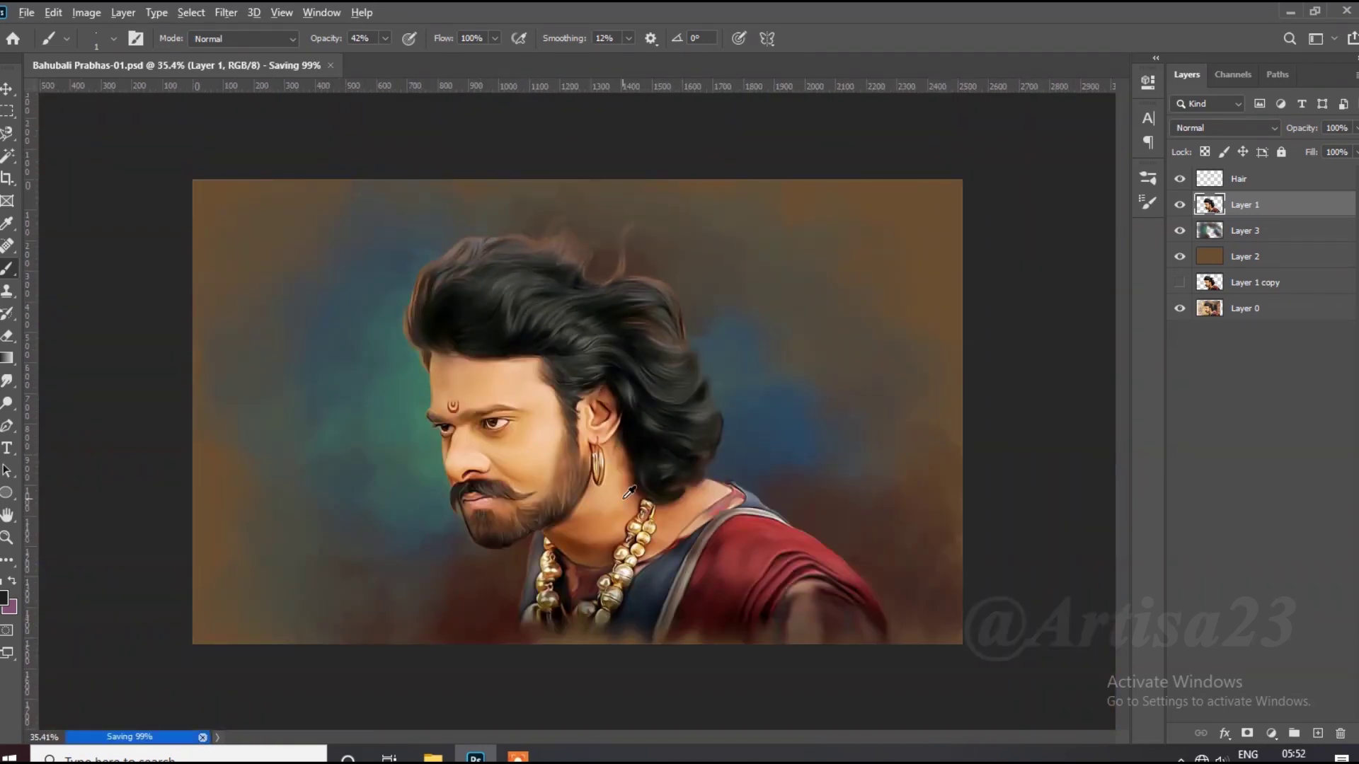
{"action": "scroll", "coordinate": [607, 332], "scroll_direction": "up", "scroll_amount": 5}
{"action": "scroll", "coordinate": [431, 490], "scroll_direction": "down", "scroll_amount": 5}
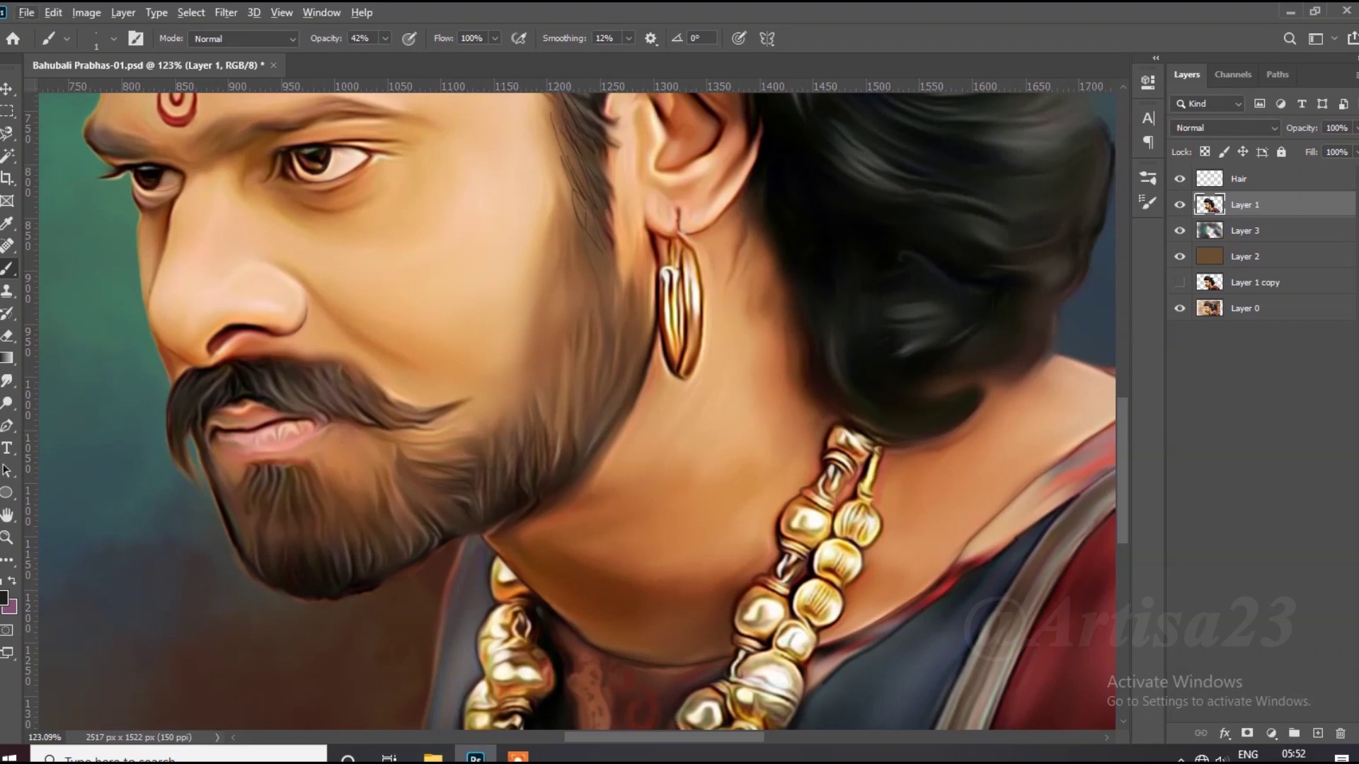
Keep the dark paint colour and paint beard hairs under the lower lip.
{"action": "left_click", "coordinate": [6, 598]}
{"action": "left_click", "coordinate": [1302, 388]}
{"action": "scroll", "coordinate": [276, 461], "scroll_direction": "up", "scroll_amount": 4}
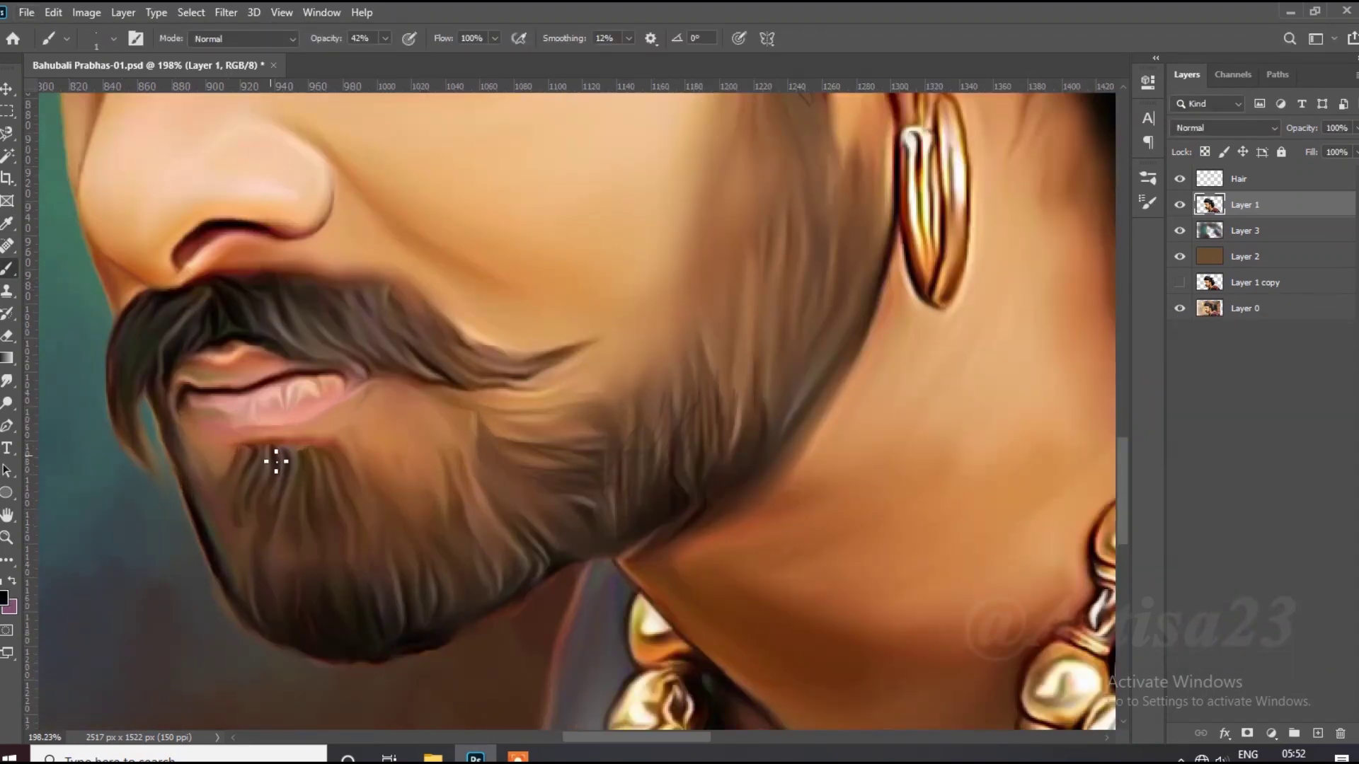
{"action": "scroll", "coordinate": [306, 457], "scroll_direction": "up", "scroll_amount": 1}
{"action": "left_click_drag", "start_coordinate": [305, 453], "coordinate": [284, 499]}
{"action": "mouse_move", "coordinate": [233, 446]}
{"action": "left_mouse_down"}
{"action": "mouse_move", "coordinate": [206, 499]}
{"action": "mouse_move", "coordinate": [252, 488]}
{"action": "mouse_move", "coordinate": [296, 500]}
{"action": "left_mouse_up"}
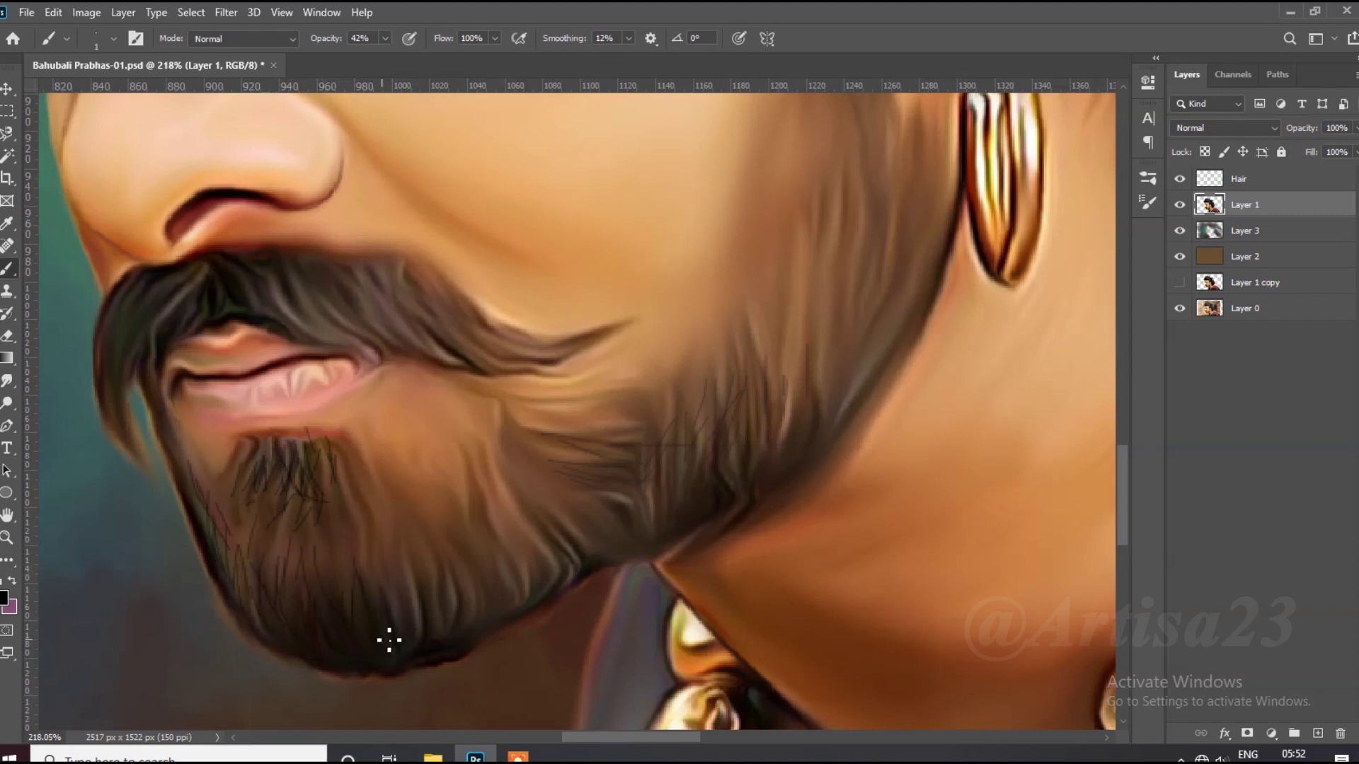
Draw thin beard hairs up the cheek toward the ear, then zoom out to review.
{"action": "scroll", "coordinate": [524, 565], "scroll_direction": "down", "scroll_amount": 4}
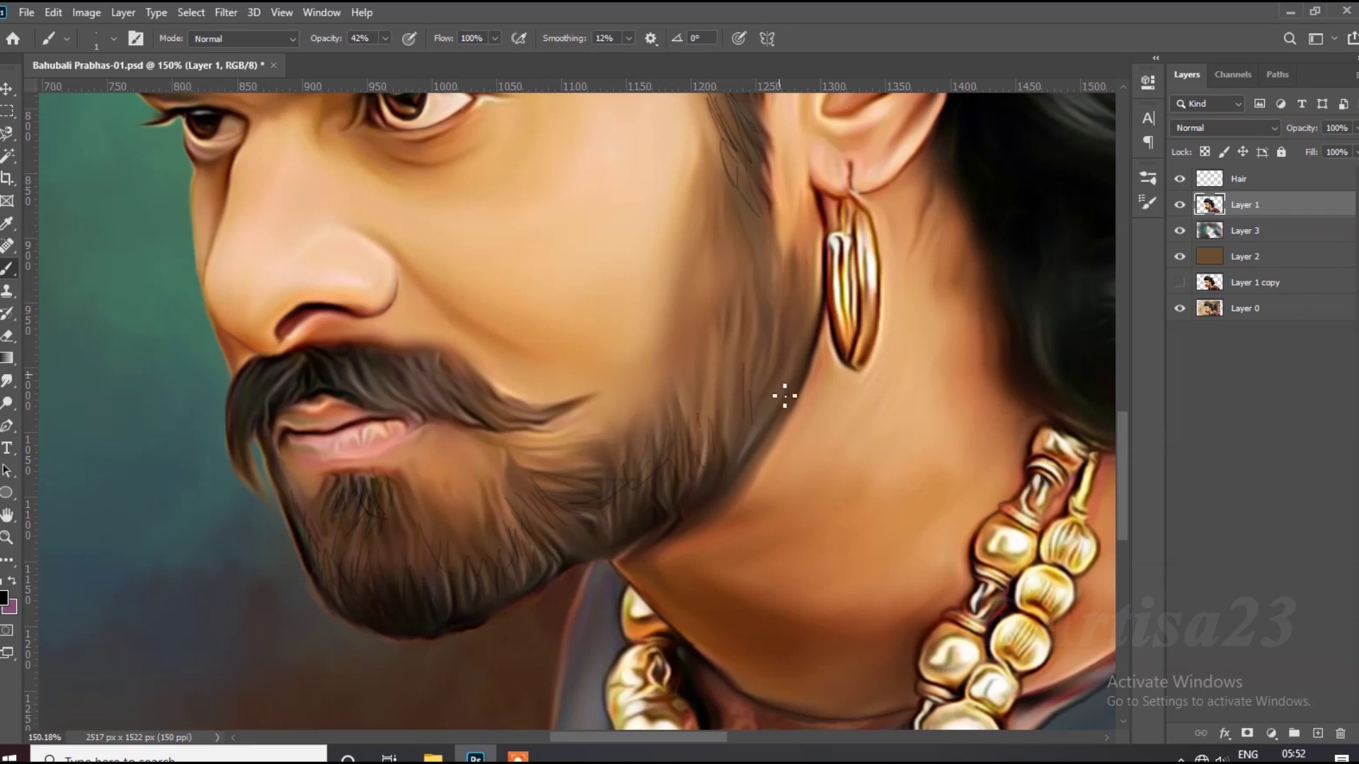
{"action": "left_click_drag", "start_coordinate": [766, 271], "coordinate": [735, 207]}
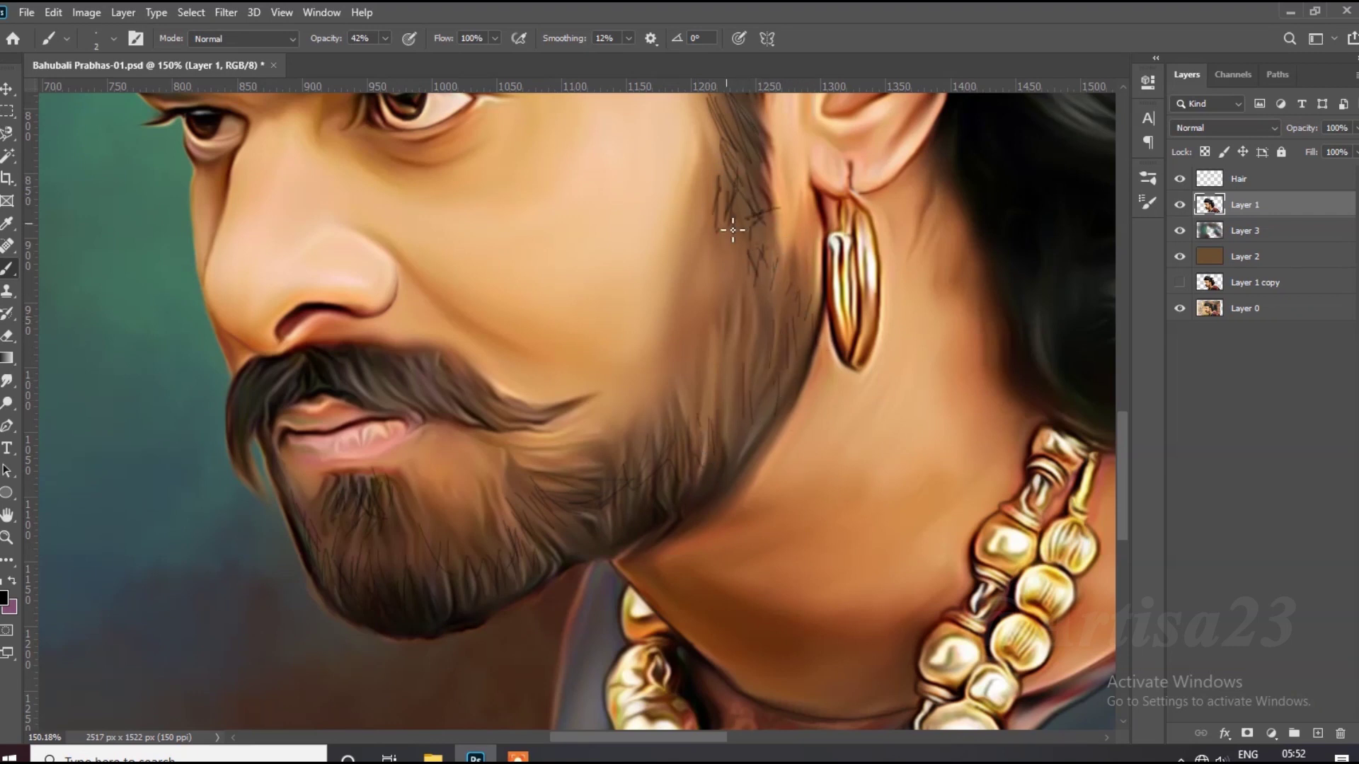
{"action": "scroll", "coordinate": [732, 229], "scroll_direction": "down", "scroll_amount": 3}
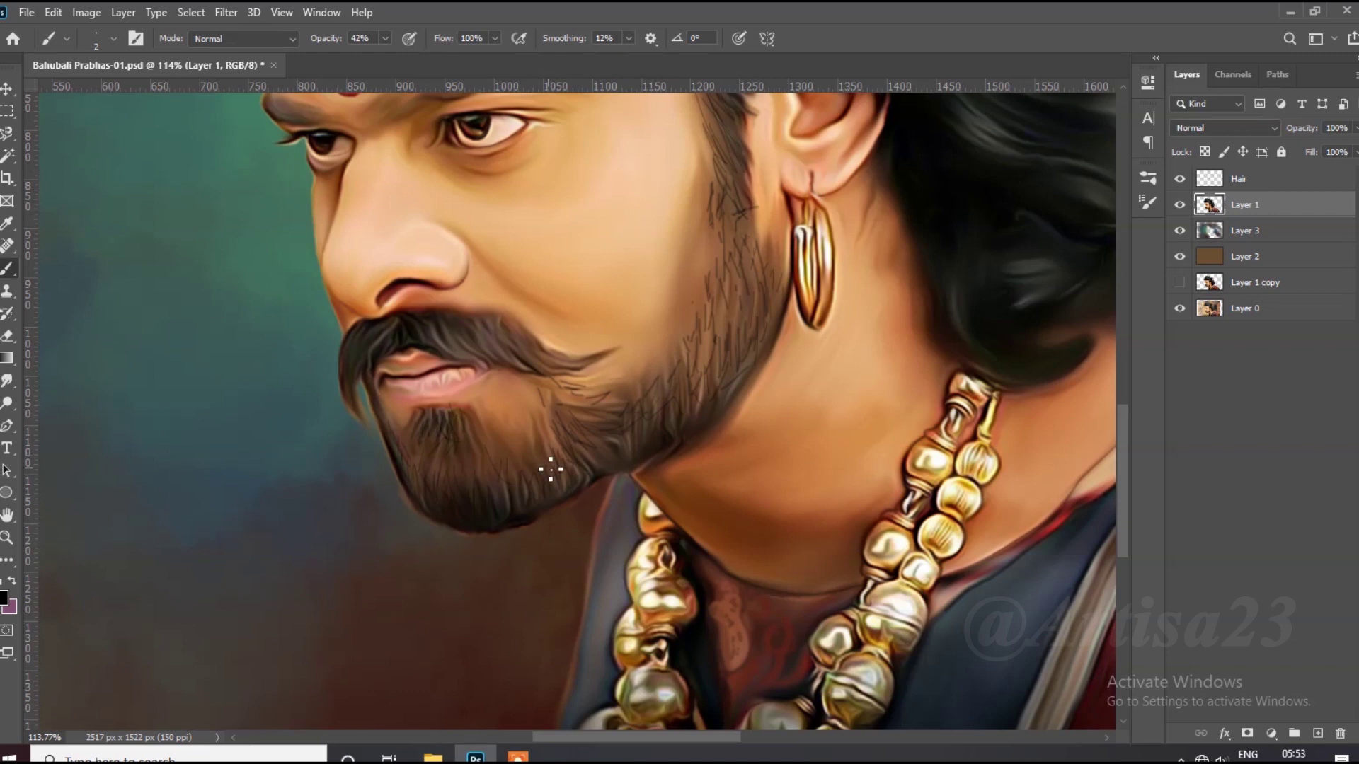
{"action": "scroll", "coordinate": [564, 461], "scroll_direction": "down", "scroll_amount": 2}
{"action": "scroll", "coordinate": [564, 425], "scroll_direction": "down", "scroll_amount": 1}
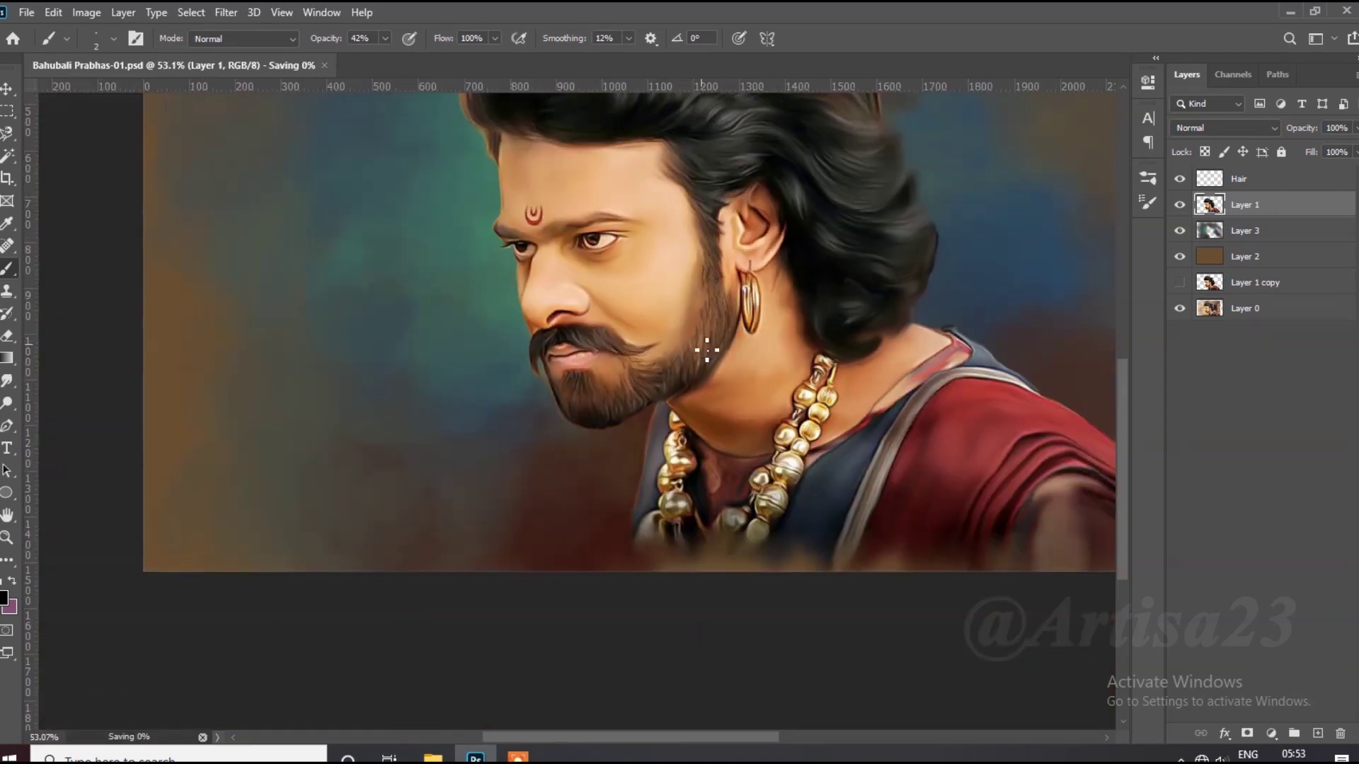
{"action": "scroll", "coordinate": [570, 312], "scroll_direction": "up", "scroll_amount": 3}
{"action": "scroll", "coordinate": [634, 363], "scroll_direction": "up", "scroll_amount": 1}
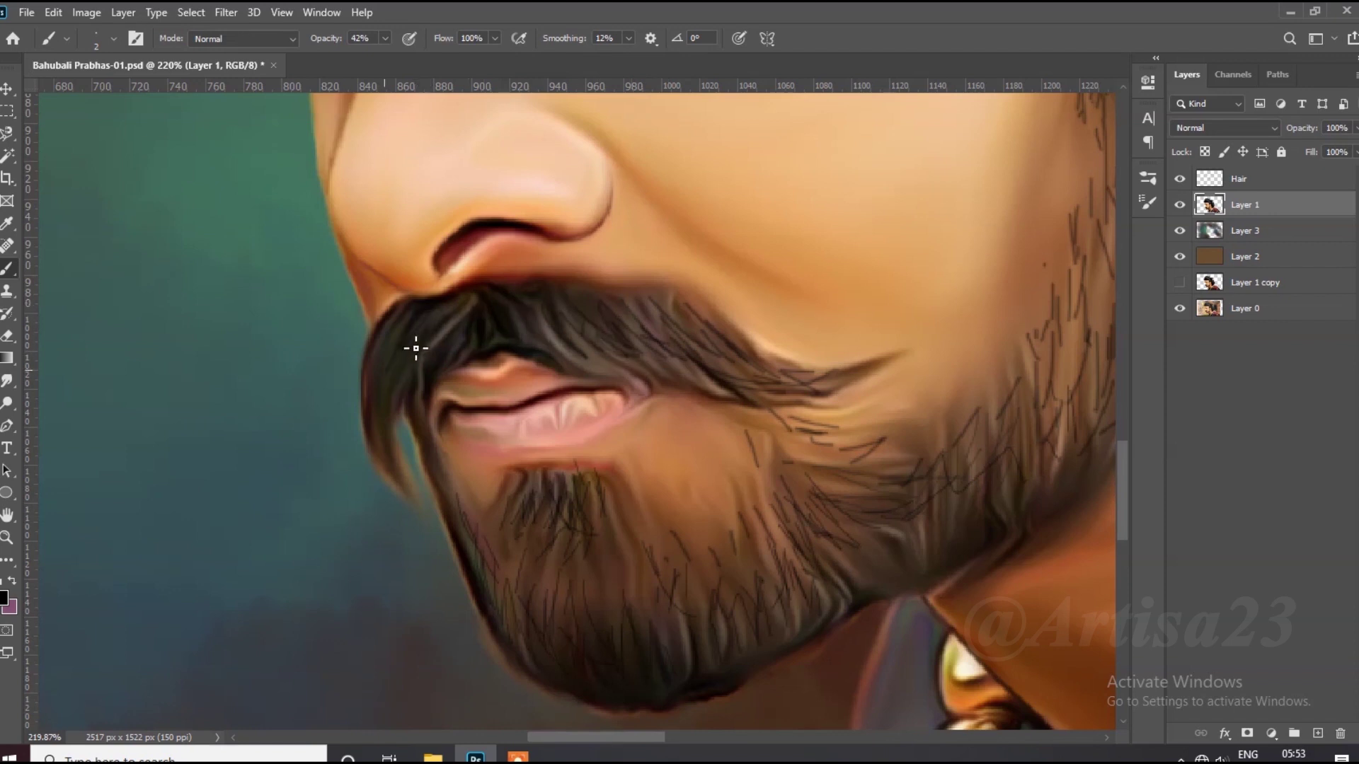
{"action": "scroll", "coordinate": [437, 325], "scroll_direction": "down", "scroll_amount": 3}
{"action": "scroll", "coordinate": [447, 503], "scroll_direction": "up", "scroll_amount": 2}
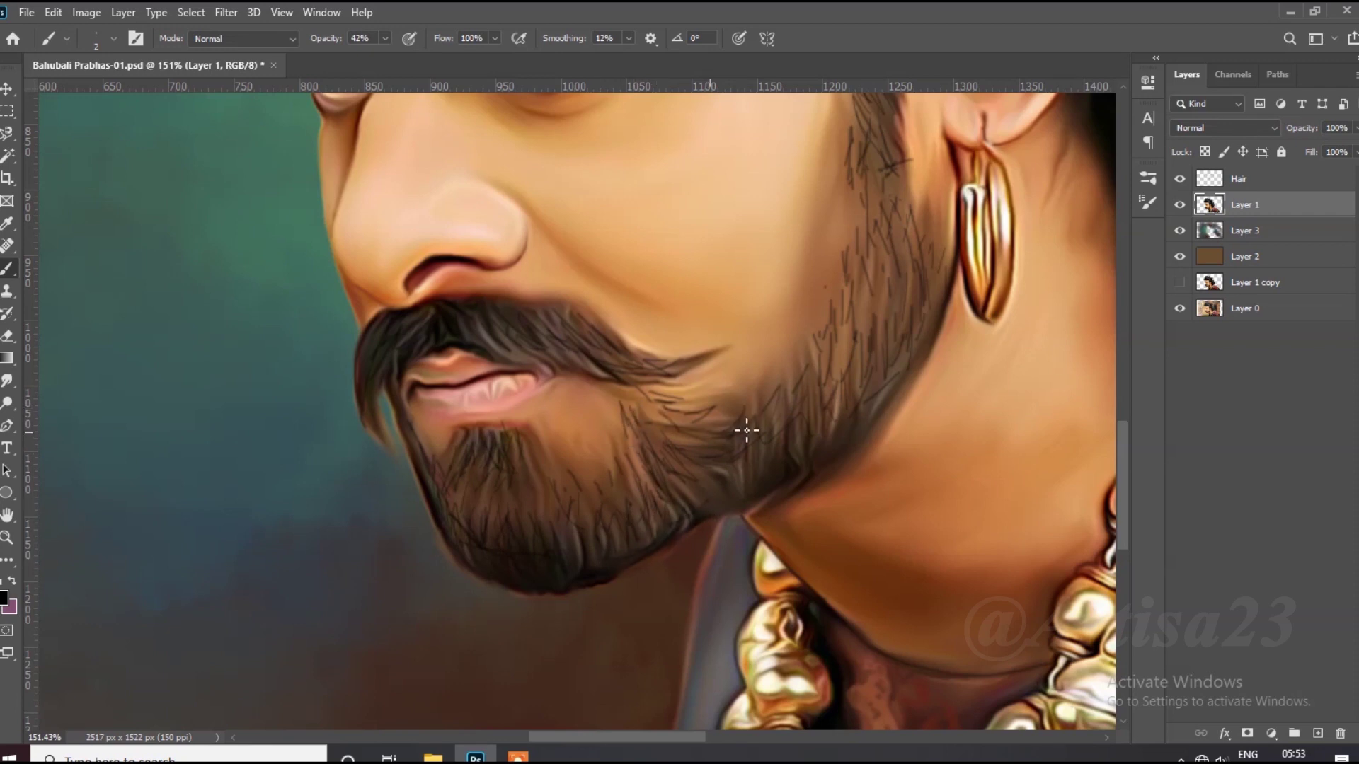
{"action": "scroll", "coordinate": [838, 385], "scroll_direction": "down", "scroll_amount": 2}
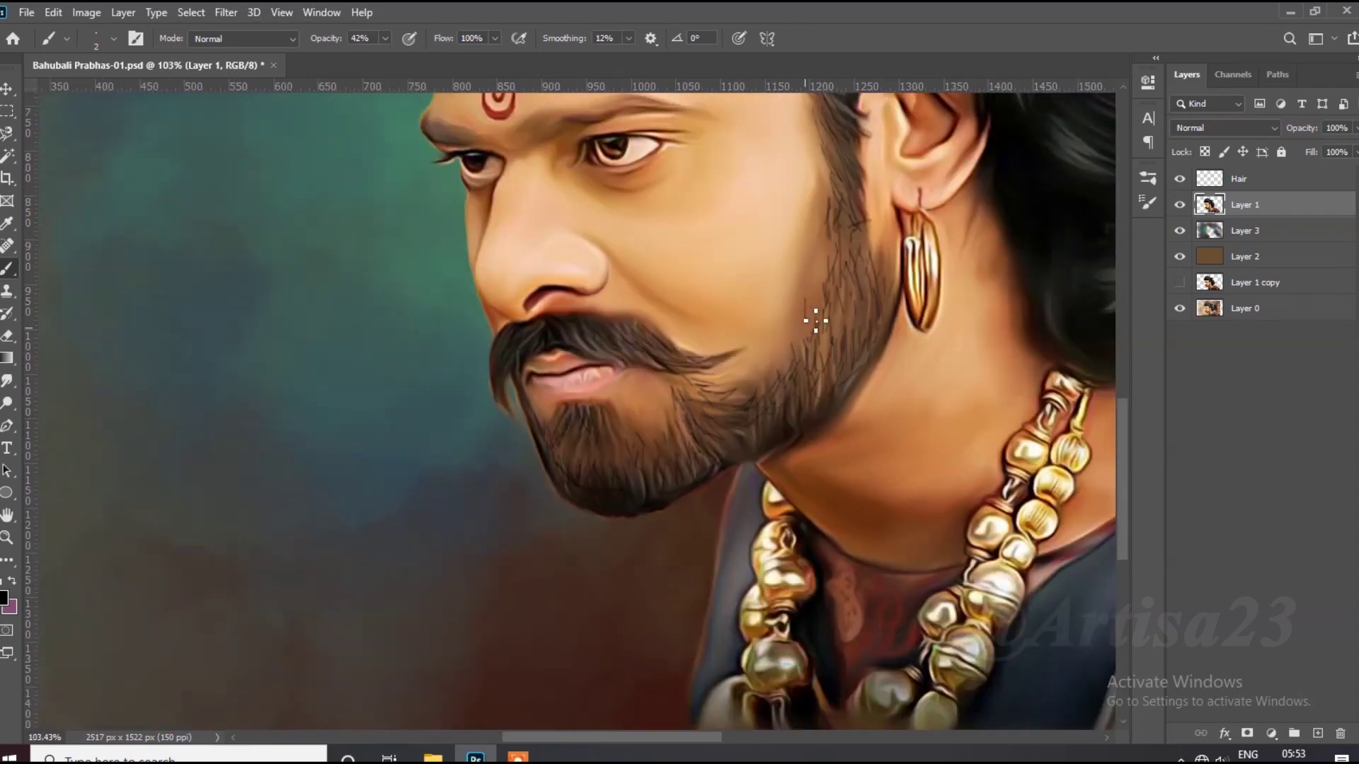
{"action": "scroll", "coordinate": [779, 333], "scroll_direction": "down", "scroll_amount": 3}
{"action": "scroll", "coordinate": [680, 334], "scroll_direction": "down", "scroll_amount": 1}
{"action": "scroll", "coordinate": [667, 394], "scroll_direction": "down", "scroll_amount": 1}
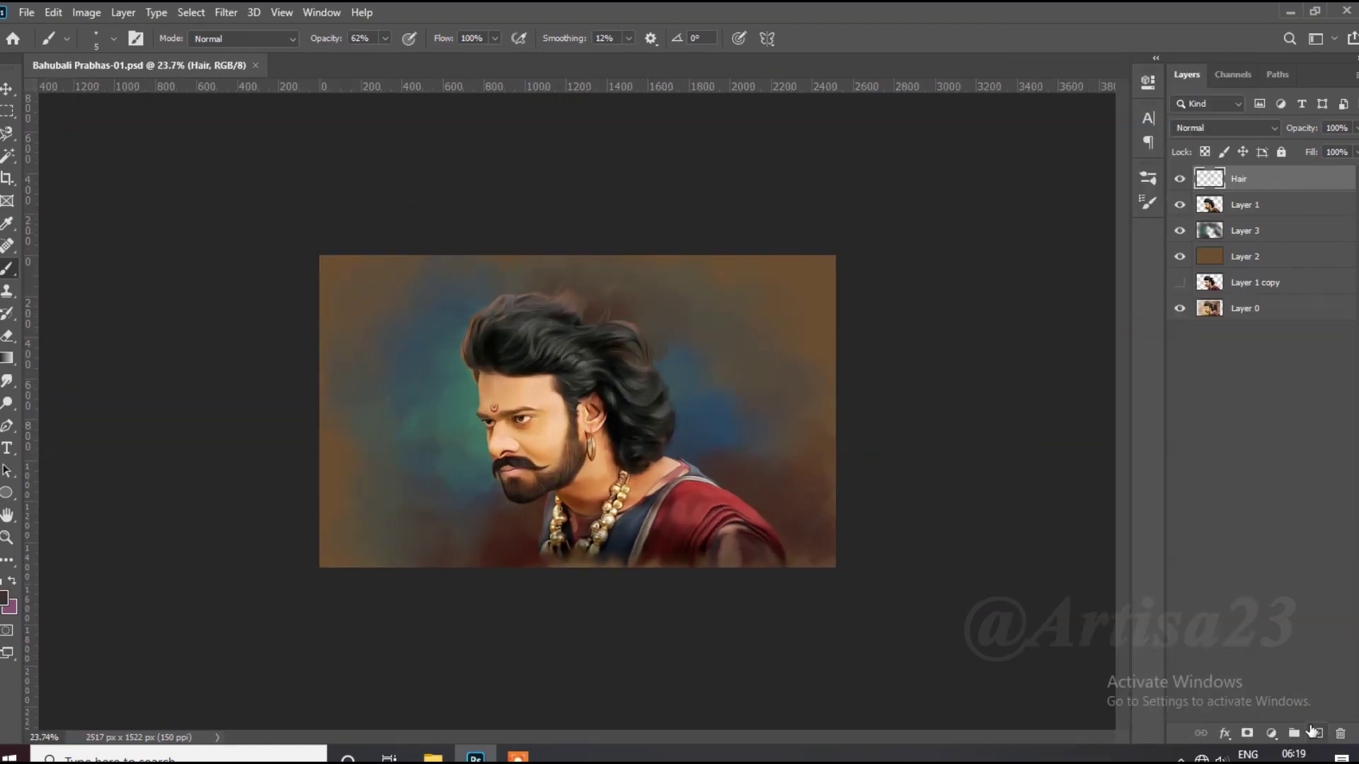
Add a new layer named Color 1 with a selection loaded around the figure.
{"action": "left_click", "coordinate": [1313, 732]}
{"action": "left_click", "coordinate": [1205, 232], "text": "ctrl"}
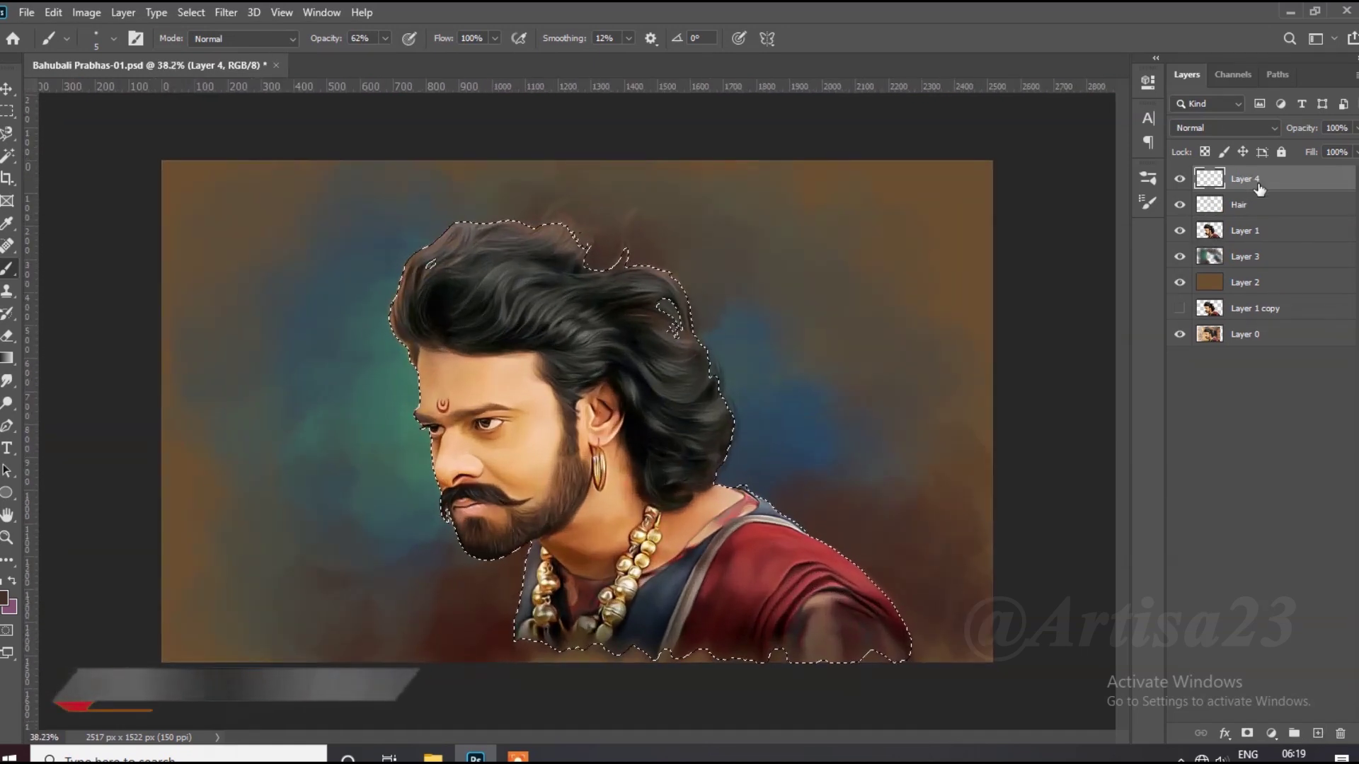
{"action": "double_click", "coordinate": [1245, 178]}
{"action": "type", "text": "Colo"}
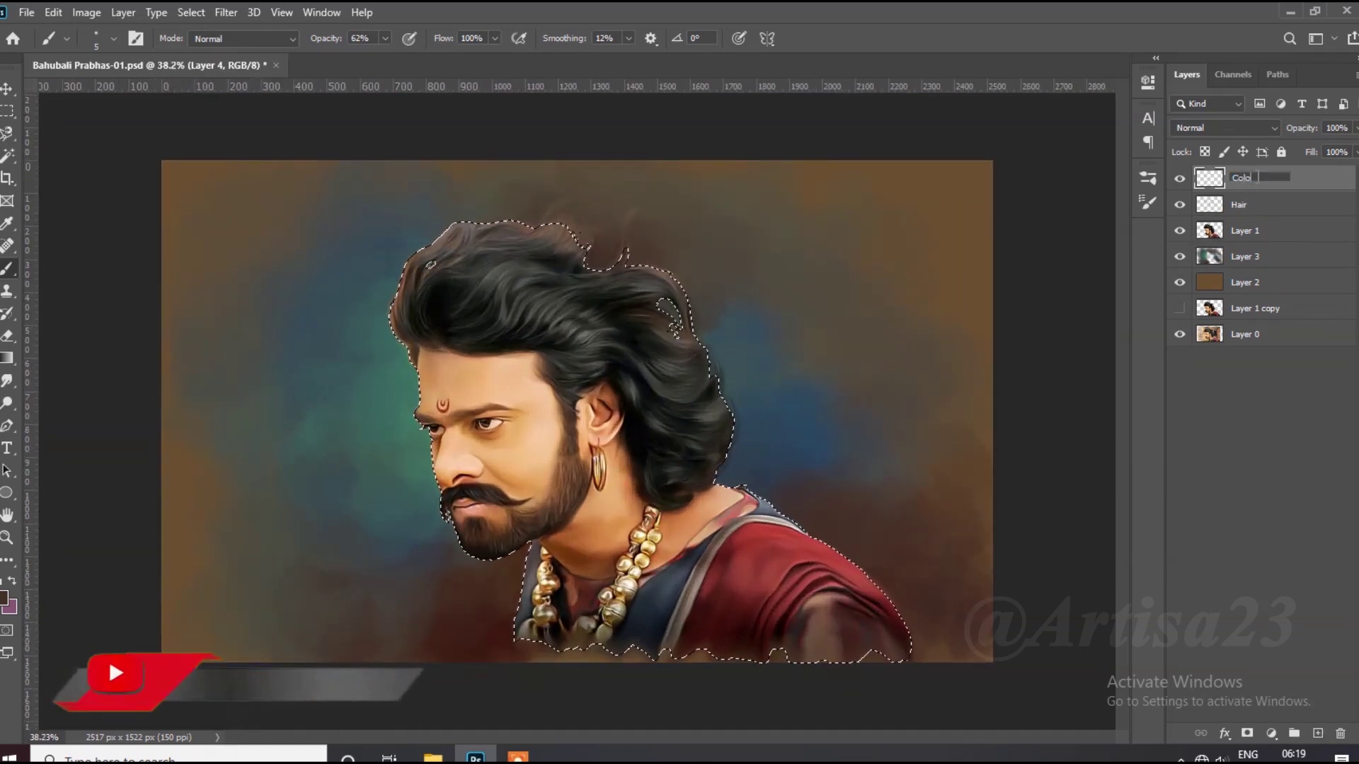
{"action": "type", "text": "r 1"}
{"action": "key", "text": "Return"}
Enlarge the brush to 90 and set the paint colour to dark red.
{"action": "scroll", "coordinate": [399, 409], "scroll_direction": "up", "scroll_amount": 2}
{"action": "key", "text": "bracketright"}
{"action": "key", "text": "bracketright"}
{"action": "key", "text": "bracketright"}
{"action": "scroll", "coordinate": [400, 396], "scroll_direction": "up", "scroll_amount": 1}
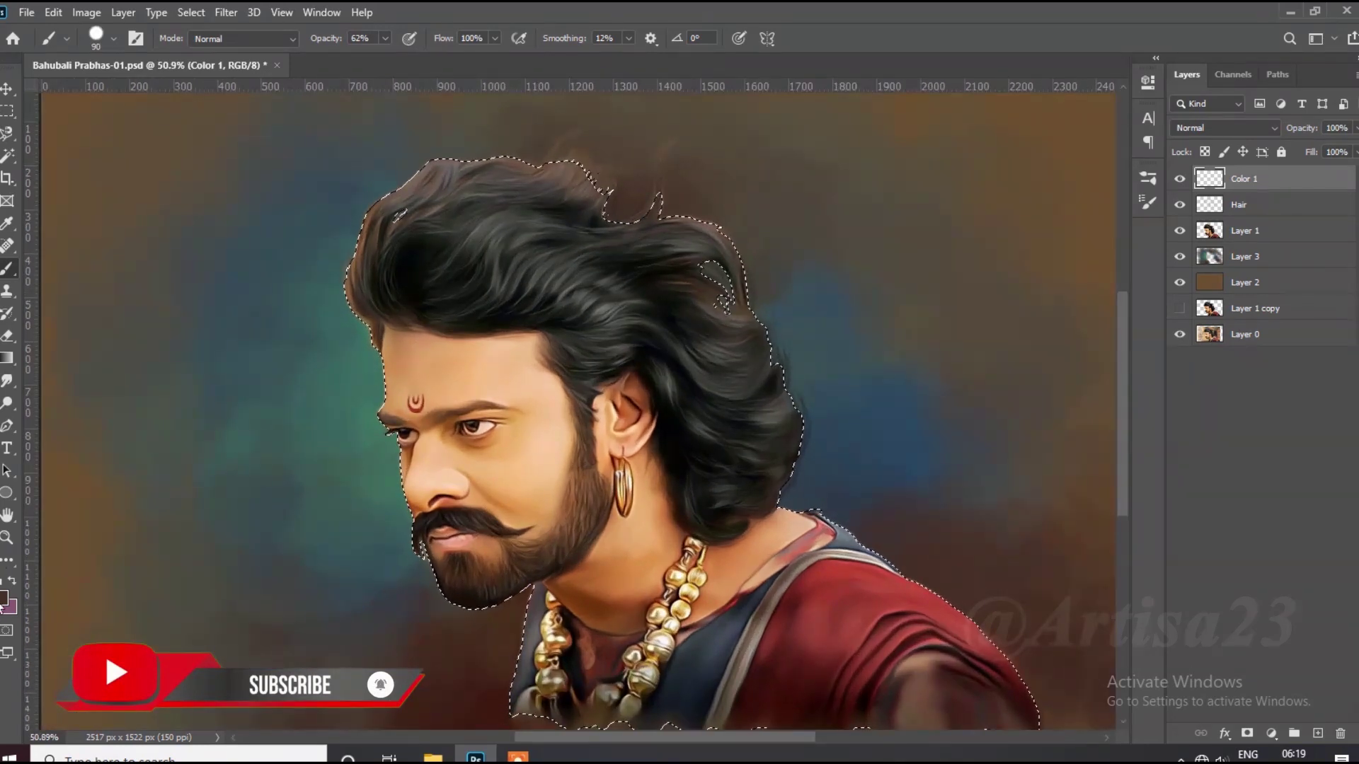
{"action": "left_click", "coordinate": [4, 598]}
{"action": "left_click", "coordinate": [1068, 428]}
{"action": "left_click", "coordinate": [1116, 491]}
{"action": "left_click", "coordinate": [1305, 358]}
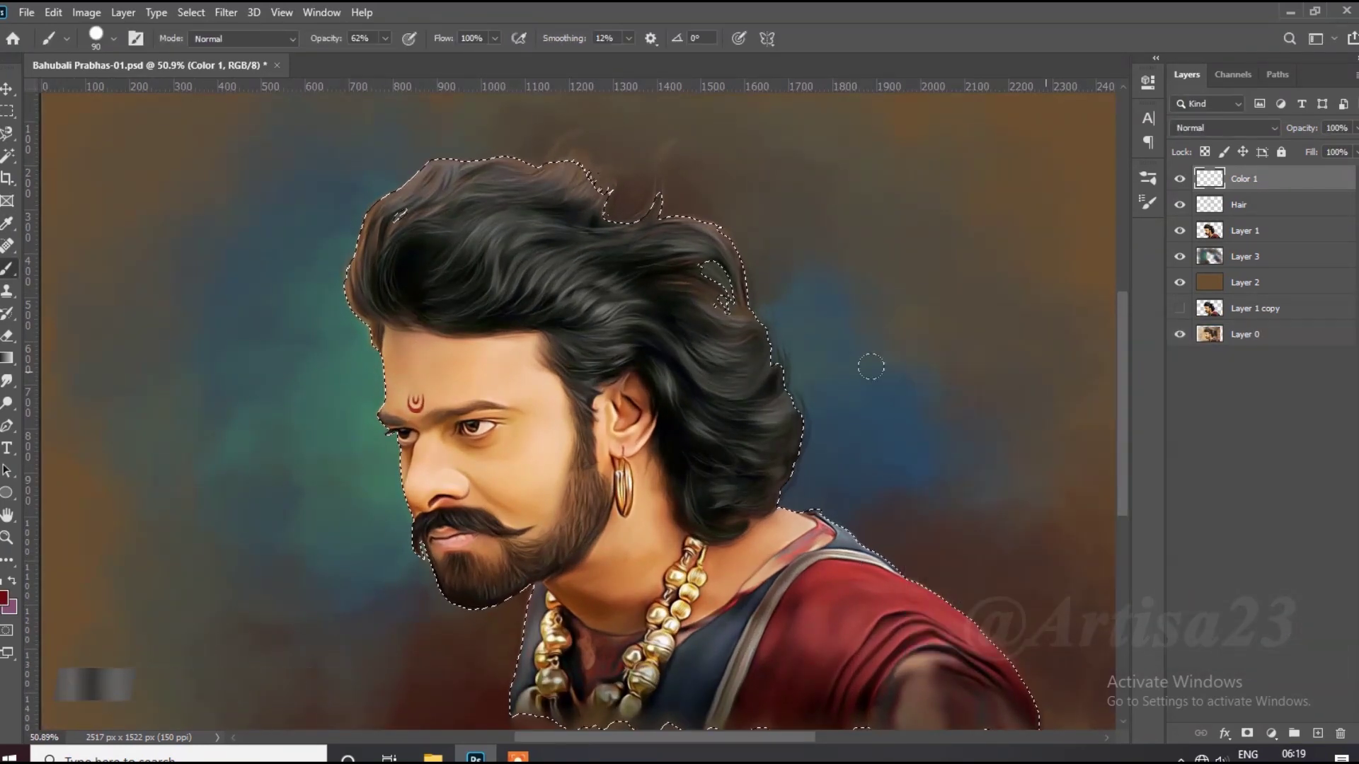
{"action": "scroll", "coordinate": [521, 467], "scroll_direction": "up", "scroll_amount": 2}
Paint a reddish cheek tint with a 30 px soft round brush at 16% opacity.
{"action": "key", "text": "F5"}
{"action": "left_click", "coordinate": [908, 148]}
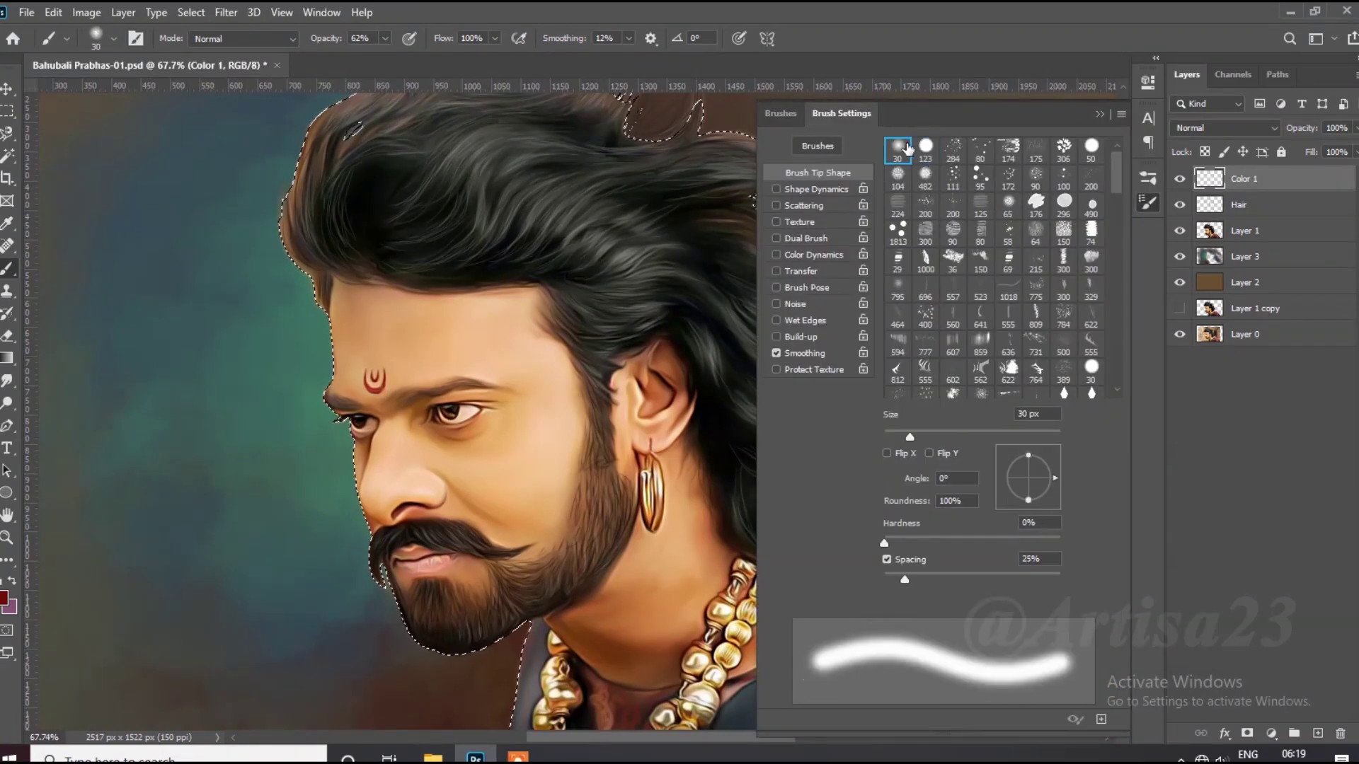
{"action": "key", "text": "F5"}
{"action": "key", "text": "bracketright"}
{"action": "key", "text": "bracketright"}
{"action": "key", "text": "1"}
{"action": "key", "text": "6"}
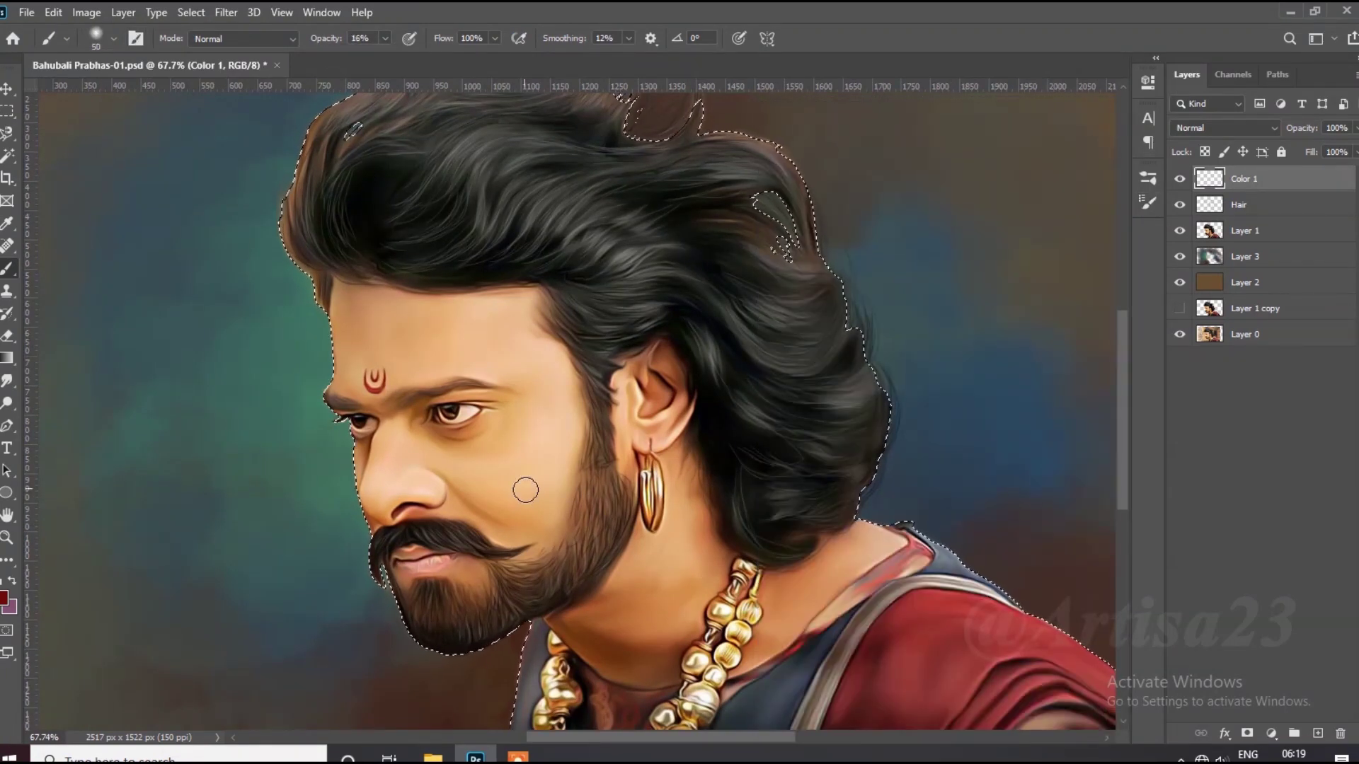
{"action": "left_click_drag", "start_coordinate": [465, 451], "coordinate": [548, 504]}
Set the Color 1 layer's blend mode to Color.
{"action": "left_click", "coordinate": [1223, 127]}
{"action": "left_click", "coordinate": [1231, 533]}
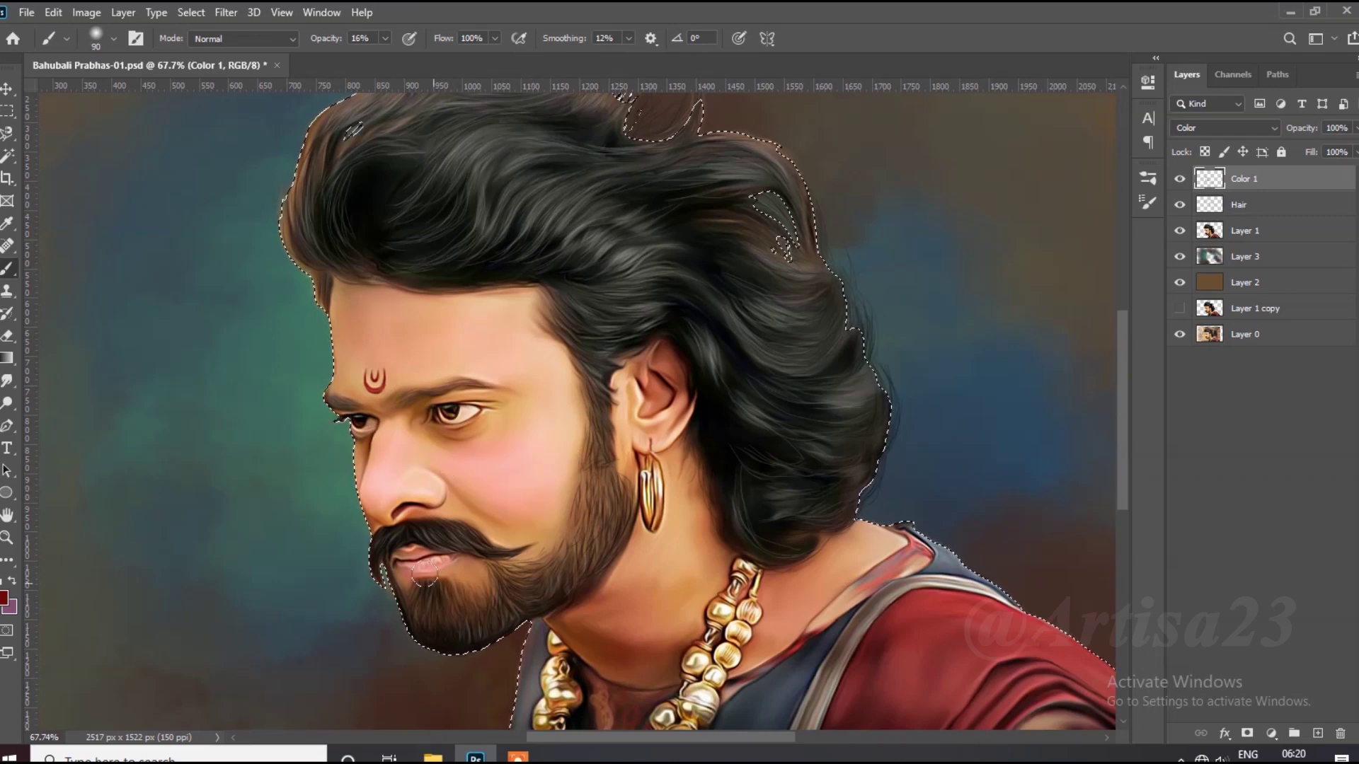
{"action": "scroll", "coordinate": [424, 573], "scroll_direction": "down", "scroll_amount": 2}
Add another new layer named Lips and deselect the figure selection.
{"action": "left_click", "coordinate": [1318, 734], "text": "ctrl"}
{"action": "double_click", "coordinate": [1249, 204]}
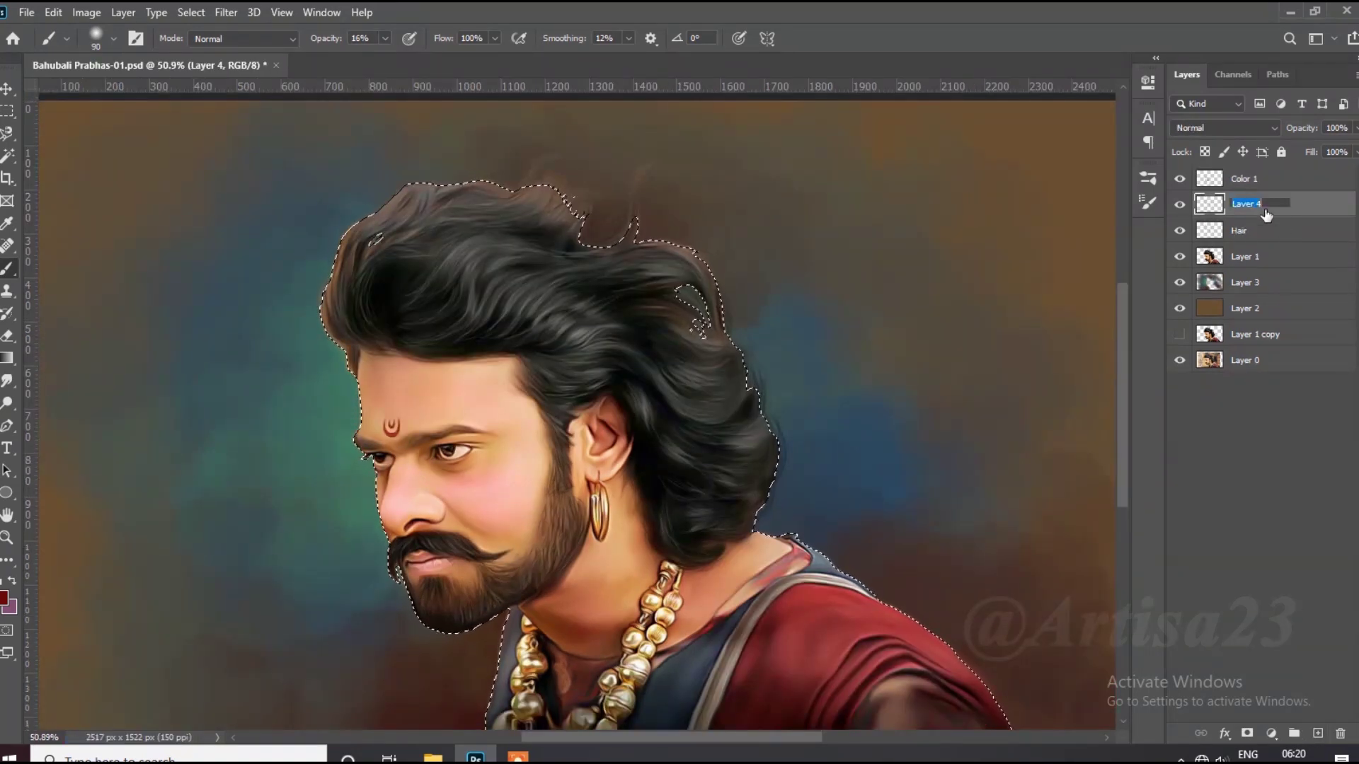
{"action": "key", "text": "Return"}
{"action": "key", "text": "ctrl+d"}
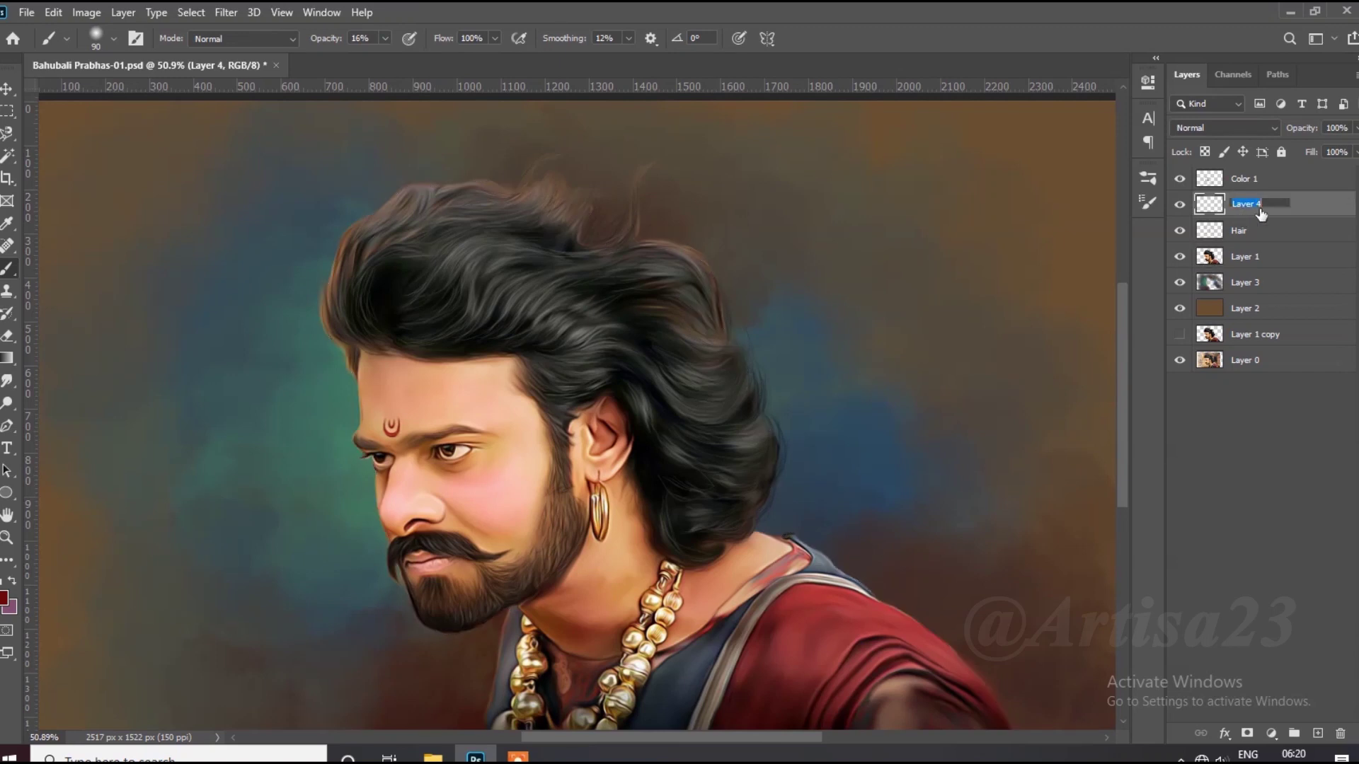
{"action": "type", "text": "Lips"}
{"action": "key", "text": "Return"}
{"action": "scroll", "coordinate": [566, 425], "scroll_direction": "down", "scroll_amount": 2}
{"action": "scroll", "coordinate": [566, 425], "scroll_direction": "up", "scroll_amount": 1}
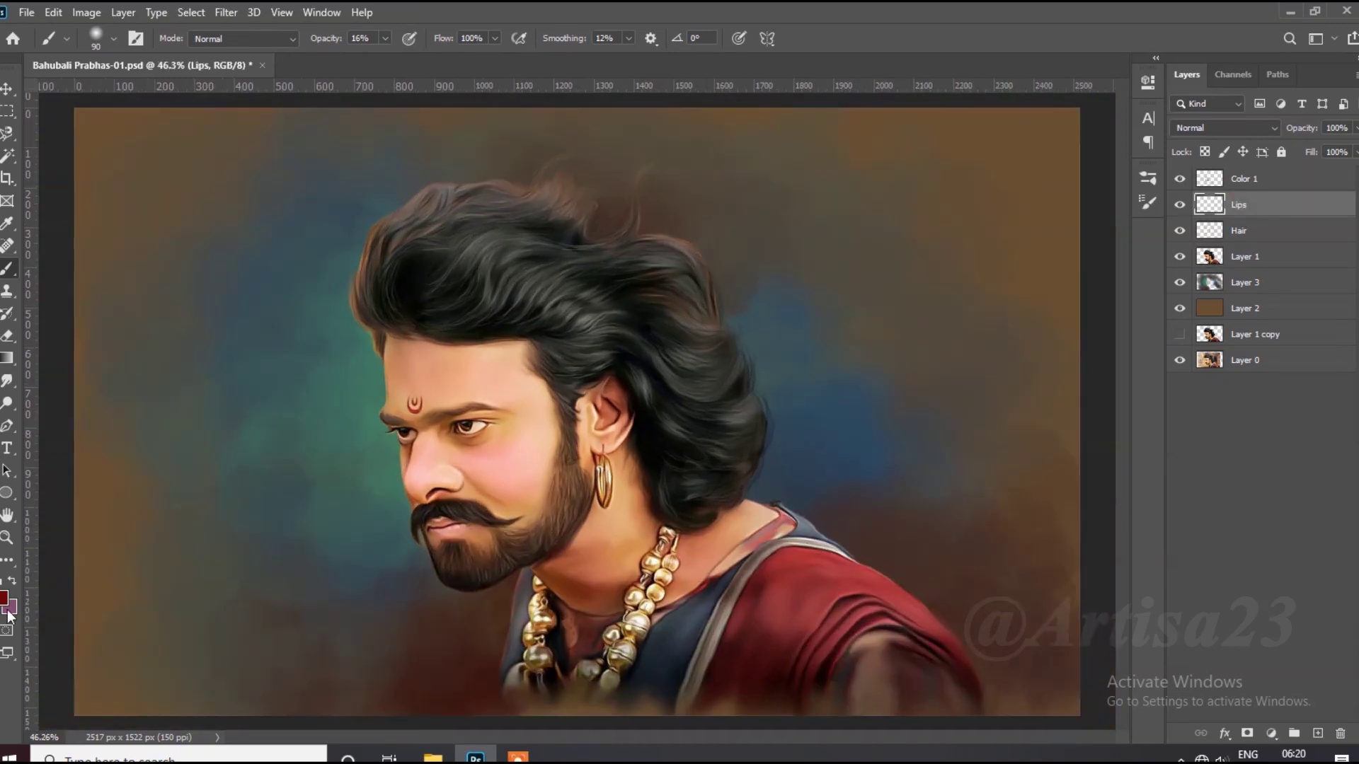
Paint the lips dark red with a small brush at 60% opacity.
{"action": "left_click", "coordinate": [4, 598]}
{"action": "left_click", "coordinate": [1305, 361]}
{"action": "left_click", "coordinate": [385, 38]}
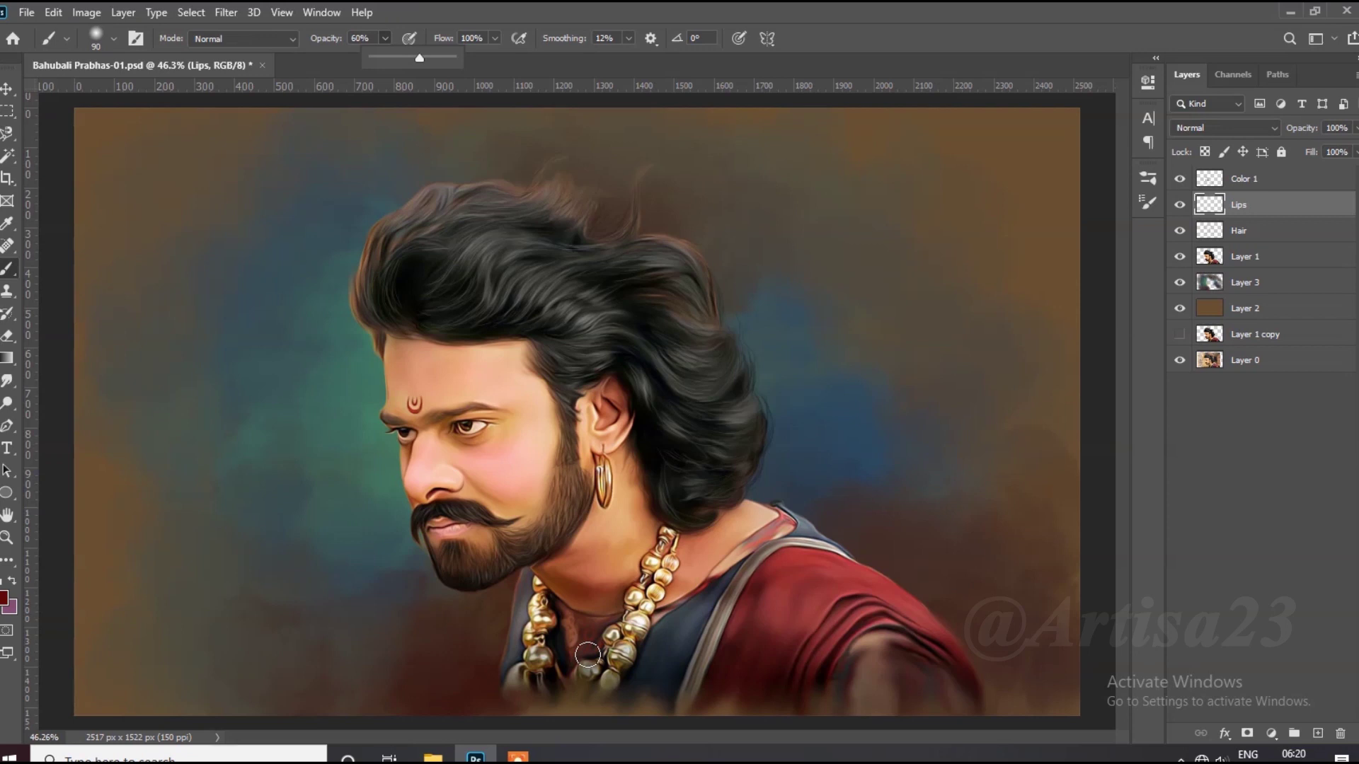
{"action": "scroll", "coordinate": [481, 496], "scroll_direction": "up", "scroll_amount": 5}
{"action": "key", "text": "bracketleft"}
{"action": "key", "text": "bracketleft"}
{"action": "key", "text": "bracketleft"}
{"action": "mouse_move", "coordinate": [361, 481]}
{"action": "left_mouse_down"}
{"action": "mouse_move", "coordinate": [477, 461]}
{"action": "mouse_move", "coordinate": [363, 511]}
{"action": "left_mouse_up"}
{"action": "key", "text": "bracketleft"}
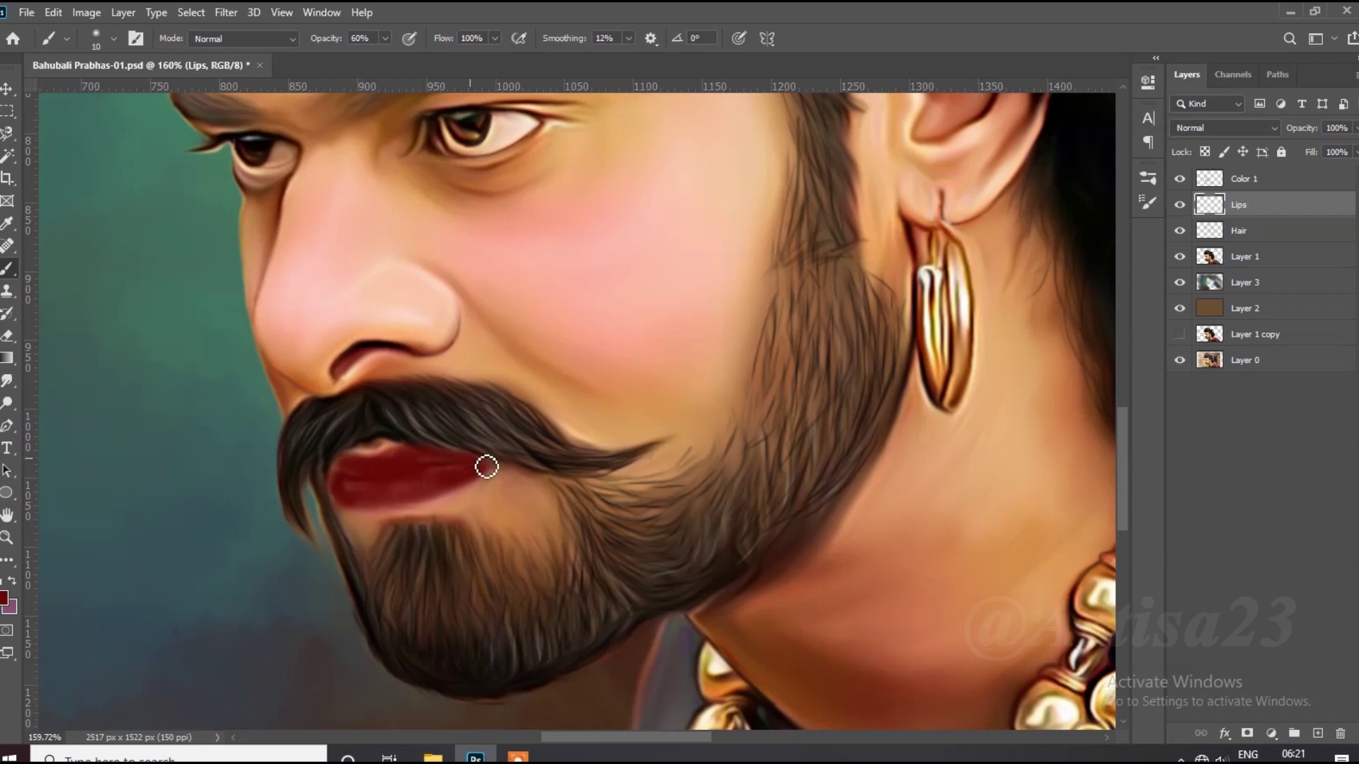
Set the Lips layer's blend mode to Soft Light.
{"action": "scroll", "coordinate": [490, 471], "scroll_direction": "down", "scroll_amount": 3}
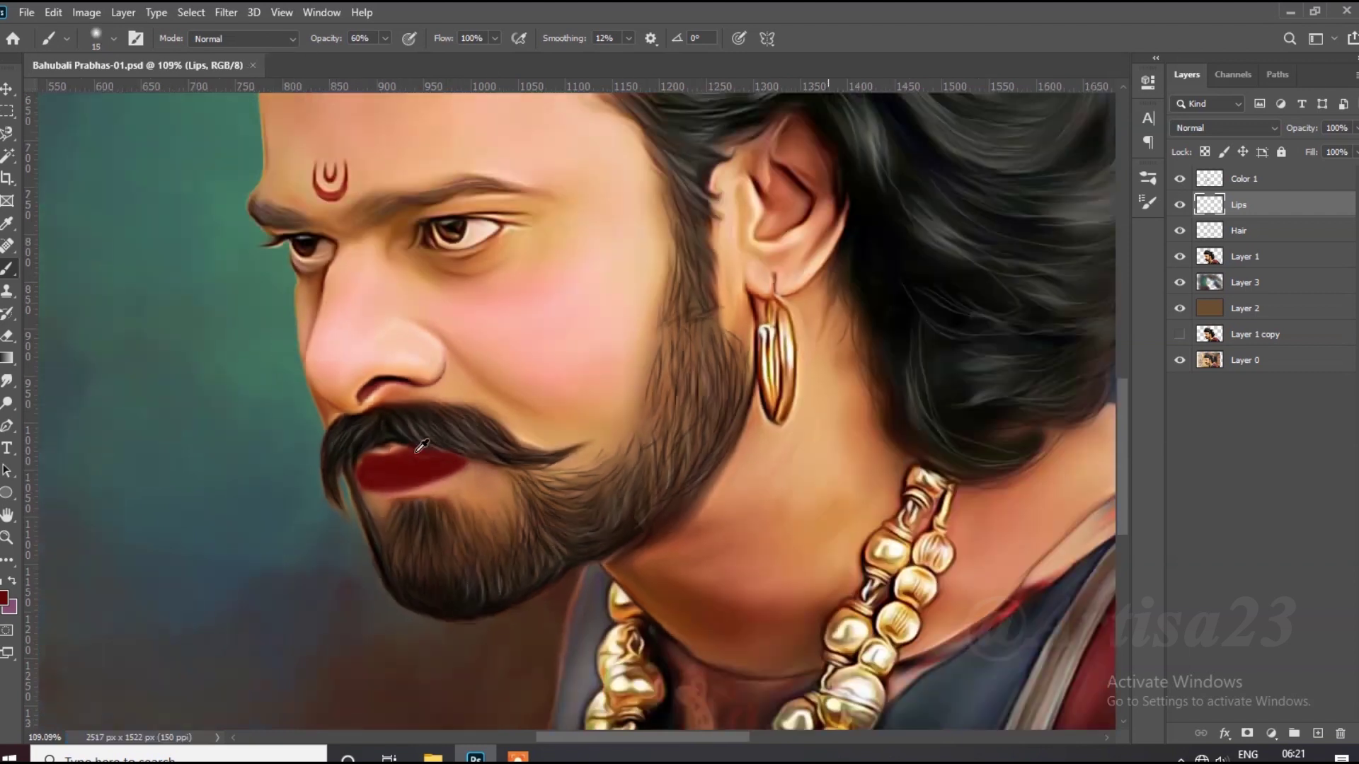
{"action": "left_click", "coordinate": [1224, 127]}
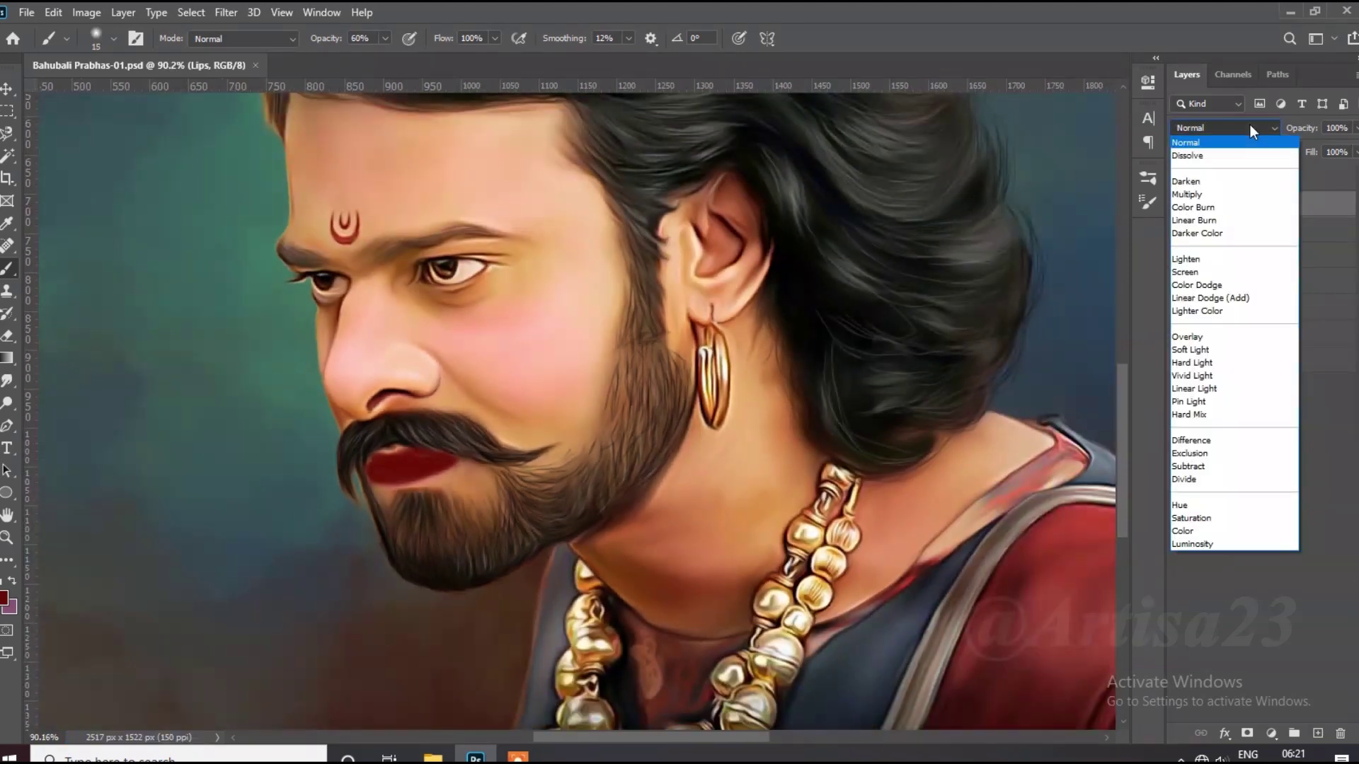
{"action": "left_click", "coordinate": [1207, 350]}
{"action": "key", "text": "v"}
{"action": "scroll", "coordinate": [325, 312], "scroll_direction": "down", "scroll_amount": 2}
{"action": "scroll", "coordinate": [324, 312], "scroll_direction": "down", "scroll_amount": 3}
{"action": "scroll", "coordinate": [512, 331], "scroll_direction": "up", "scroll_amount": 4}
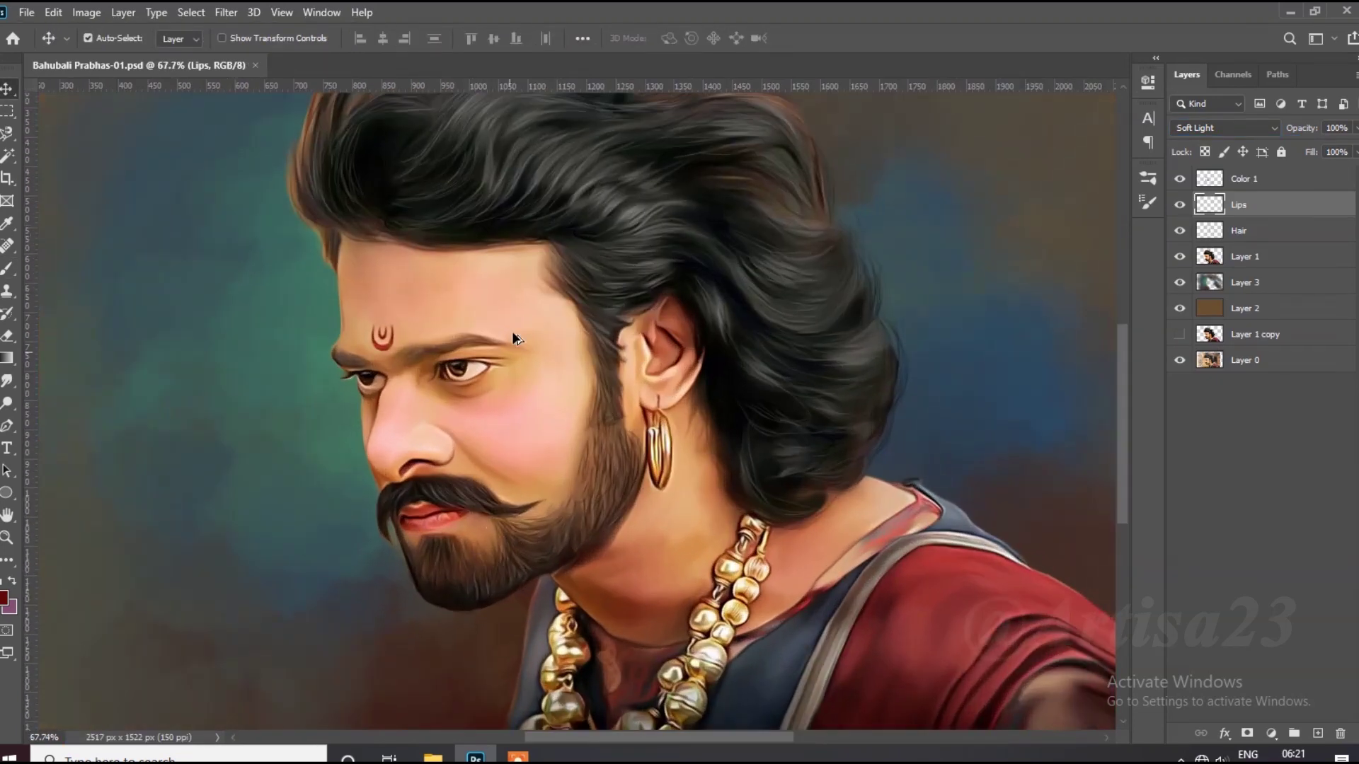
Shift the lips' hue to -29 with Hue/Saturation and save the file.
{"action": "left_click", "coordinate": [86, 12]}
{"action": "left_click", "coordinate": [340, 160]}
{"action": "left_click_drag", "start_coordinate": [1076, 285], "coordinate": [1053, 286]}
{"action": "left_click", "coordinate": [1267, 199]}
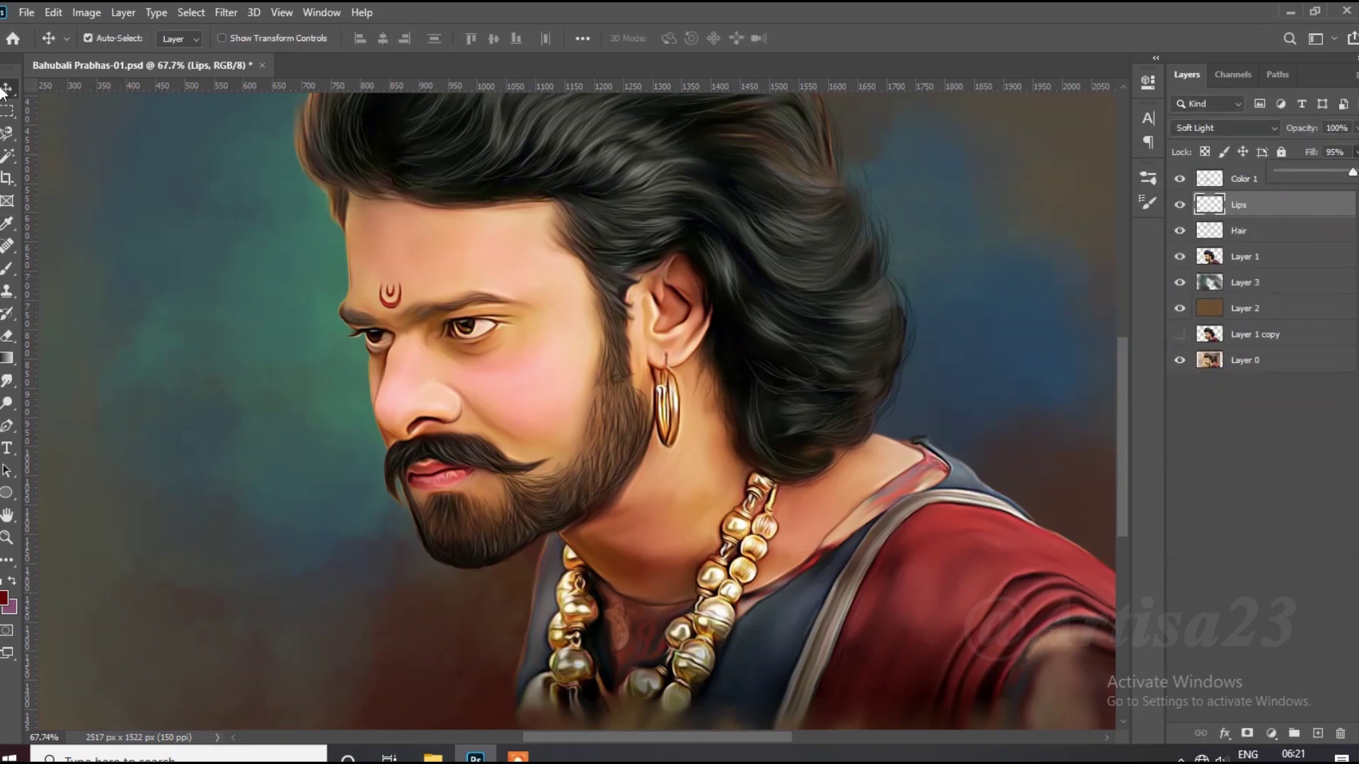
{"action": "scroll", "coordinate": [389, 337], "scroll_direction": "down", "scroll_amount": 2}
{"action": "scroll", "coordinate": [389, 337], "scroll_direction": "down", "scroll_amount": 1}
{"action": "key", "text": "ctrl+s"}
Duplicate the Lips layer, merge it down to deepen the red, and change its blend mode.
{"action": "scroll", "coordinate": [470, 566], "scroll_direction": "up", "scroll_amount": 3}
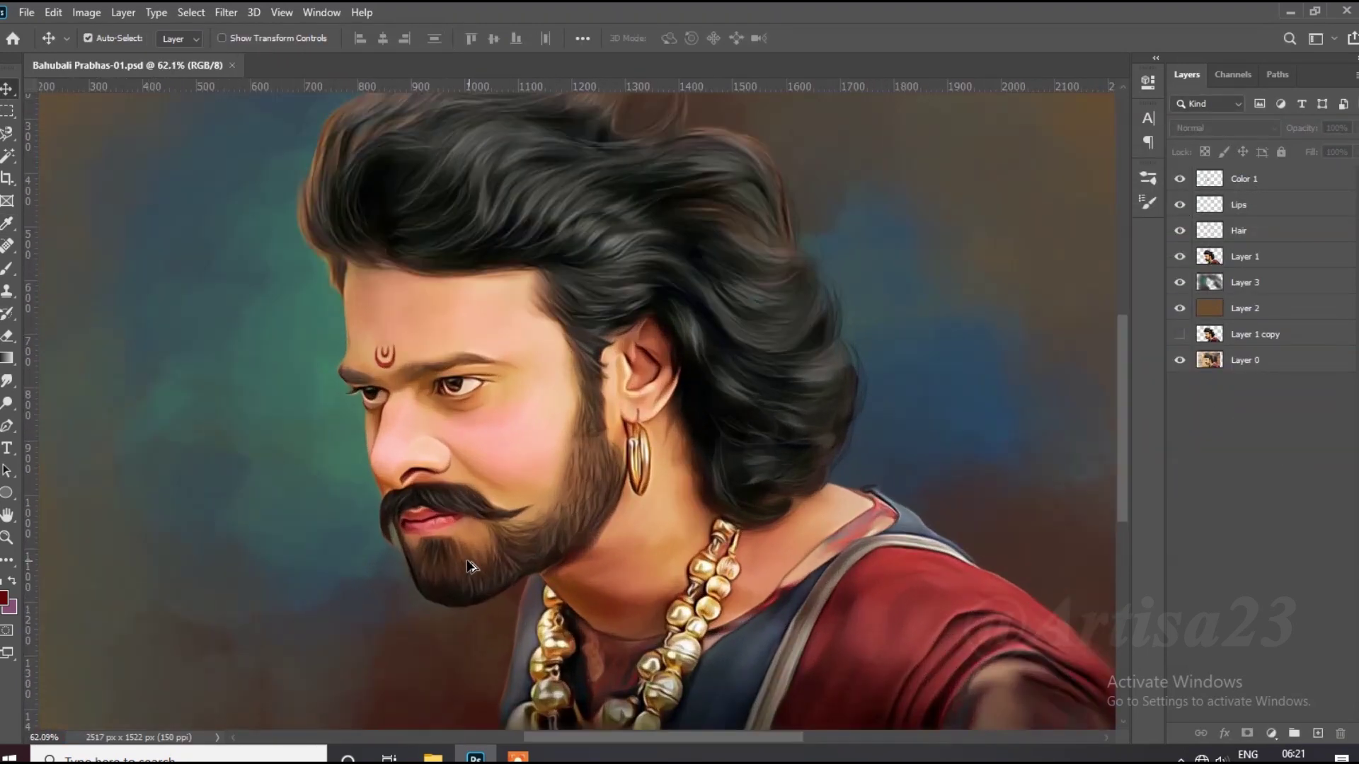
{"action": "scroll", "coordinate": [488, 407], "scroll_direction": "up", "scroll_amount": 1}
{"action": "left_click", "coordinate": [1263, 203]}
{"action": "key", "text": "ctrl+j"}
{"action": "right_click", "coordinate": [1274, 231]}
{"action": "left_click", "coordinate": [1096, 532]}
{"action": "left_click", "coordinate": [1224, 127]}
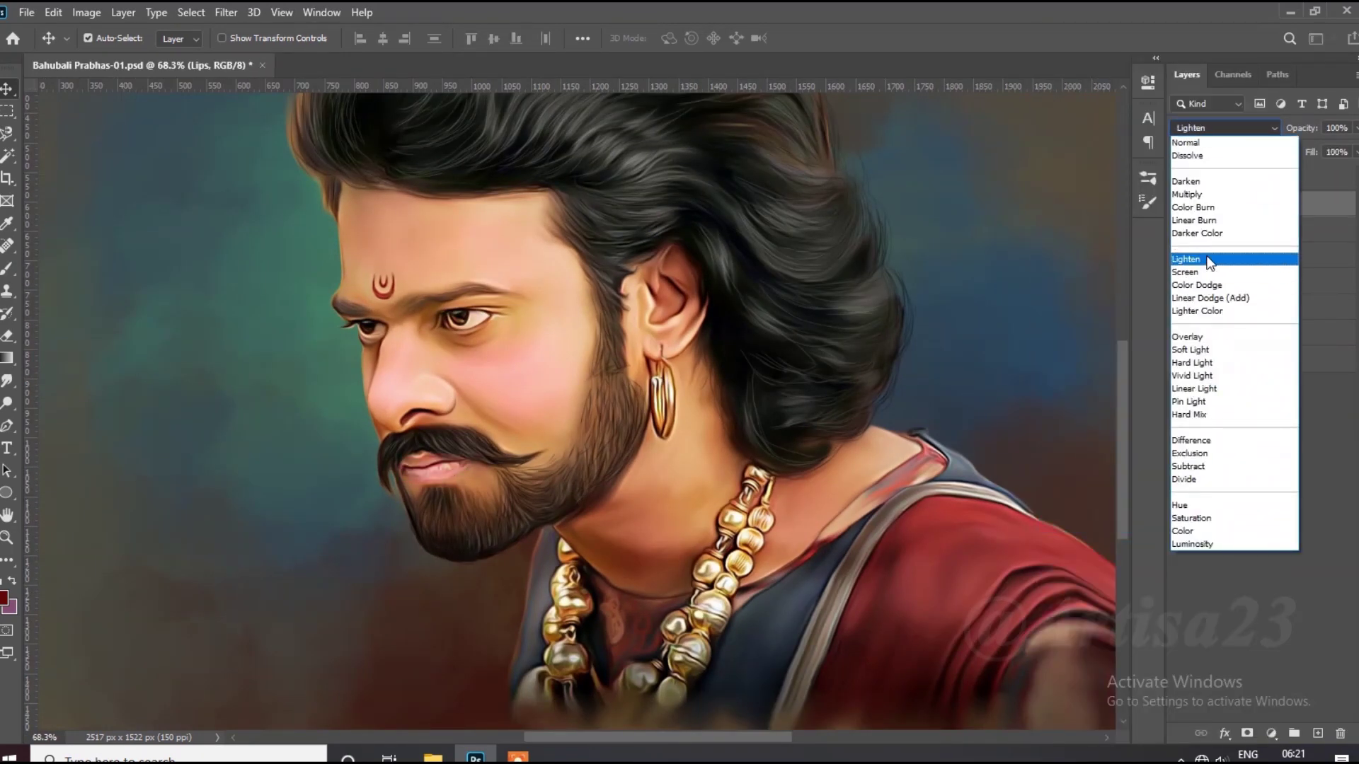
{"action": "left_click", "coordinate": [1215, 349]}
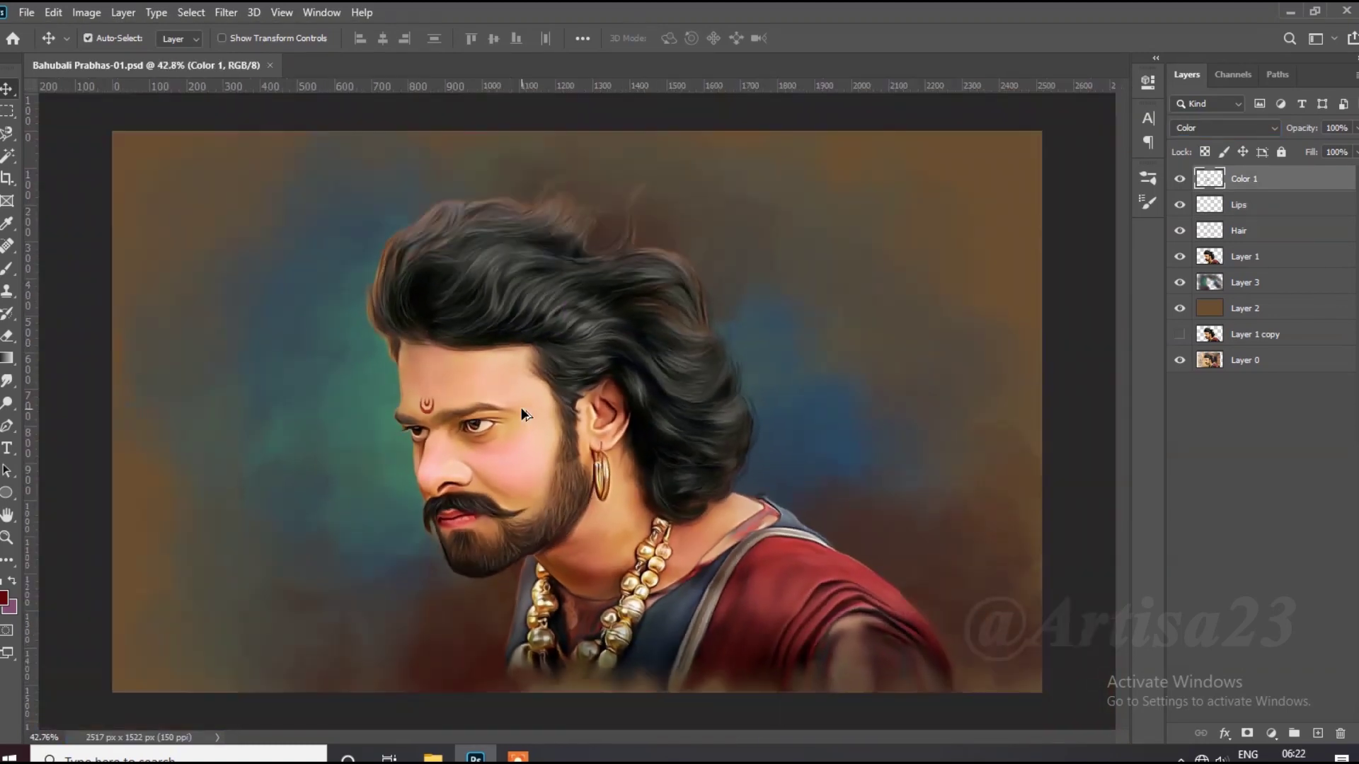
{"action": "key", "text": "ctrl+minus"}
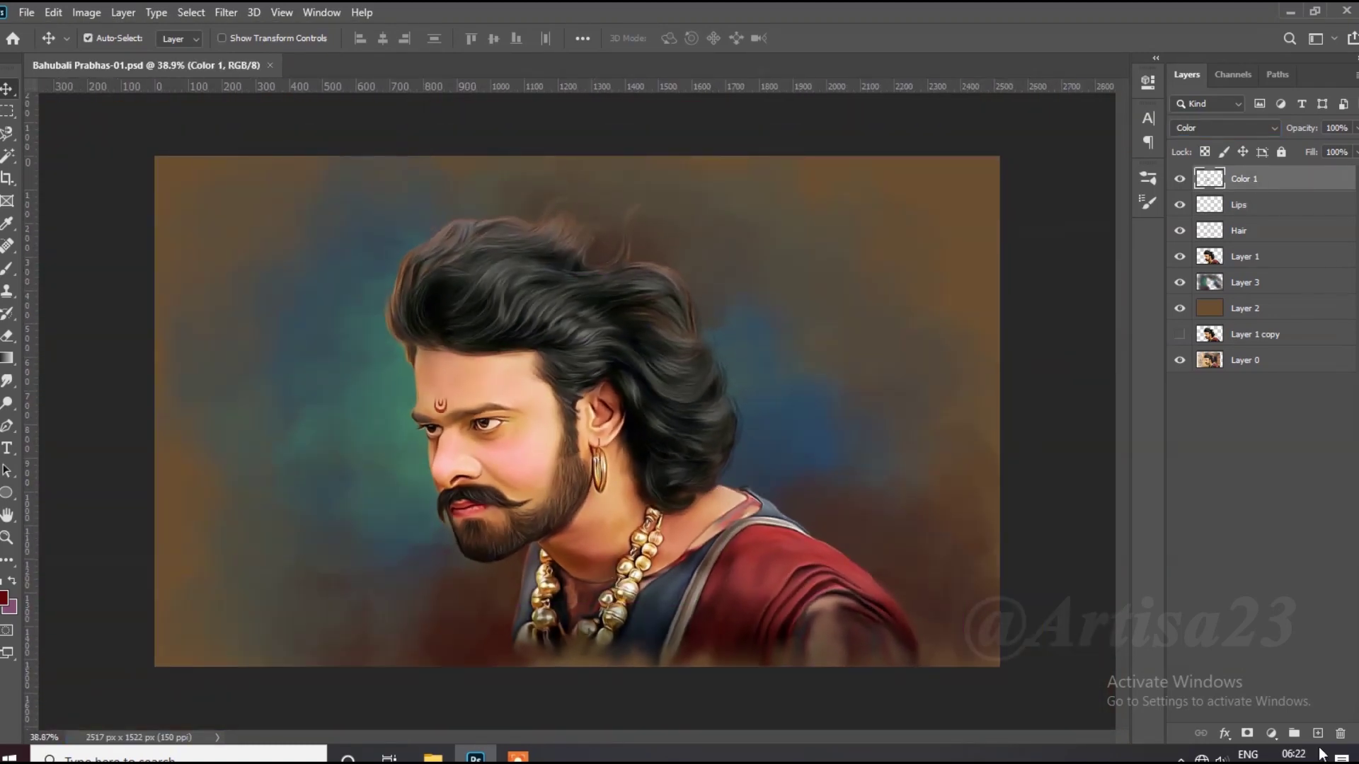
Add a new layer, load the figure selection, and set the foreground to teal-blue #468ca9.
{"action": "left_click", "coordinate": [1318, 733]}
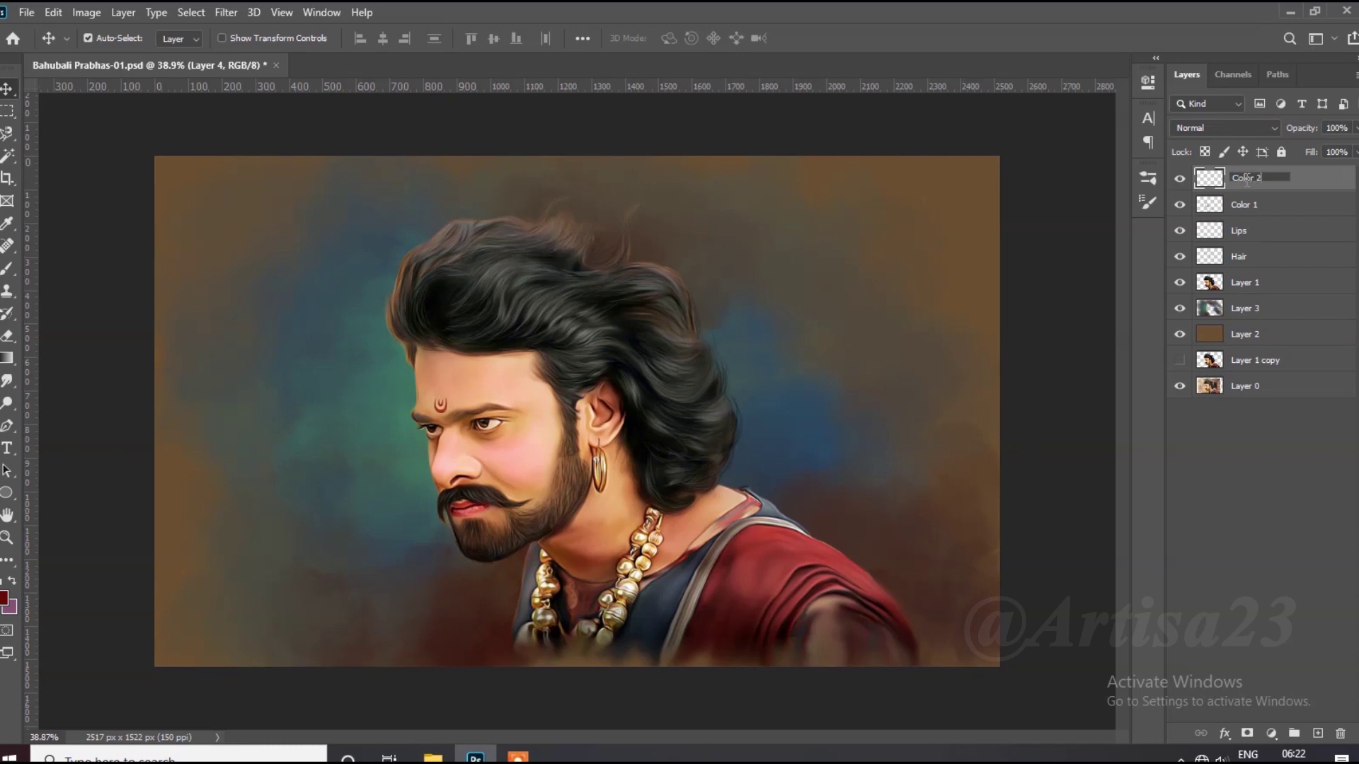
{"action": "left_click", "coordinate": [1206, 283], "text": "ctrl"}
{"action": "left_click", "coordinate": [4, 598]}
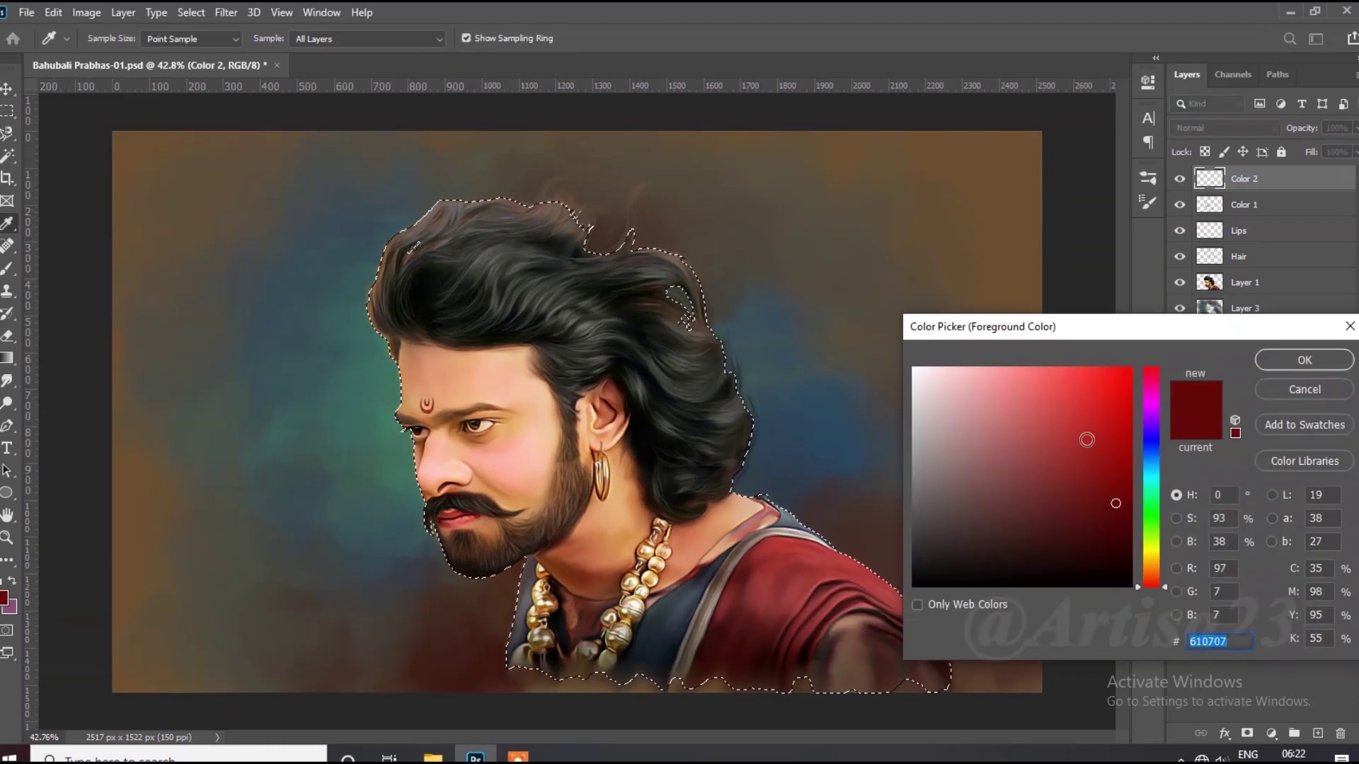
{"action": "left_click", "coordinate": [1151, 464]}
{"action": "left_click", "coordinate": [1048, 442]}
{"action": "left_click", "coordinate": [1304, 360]}
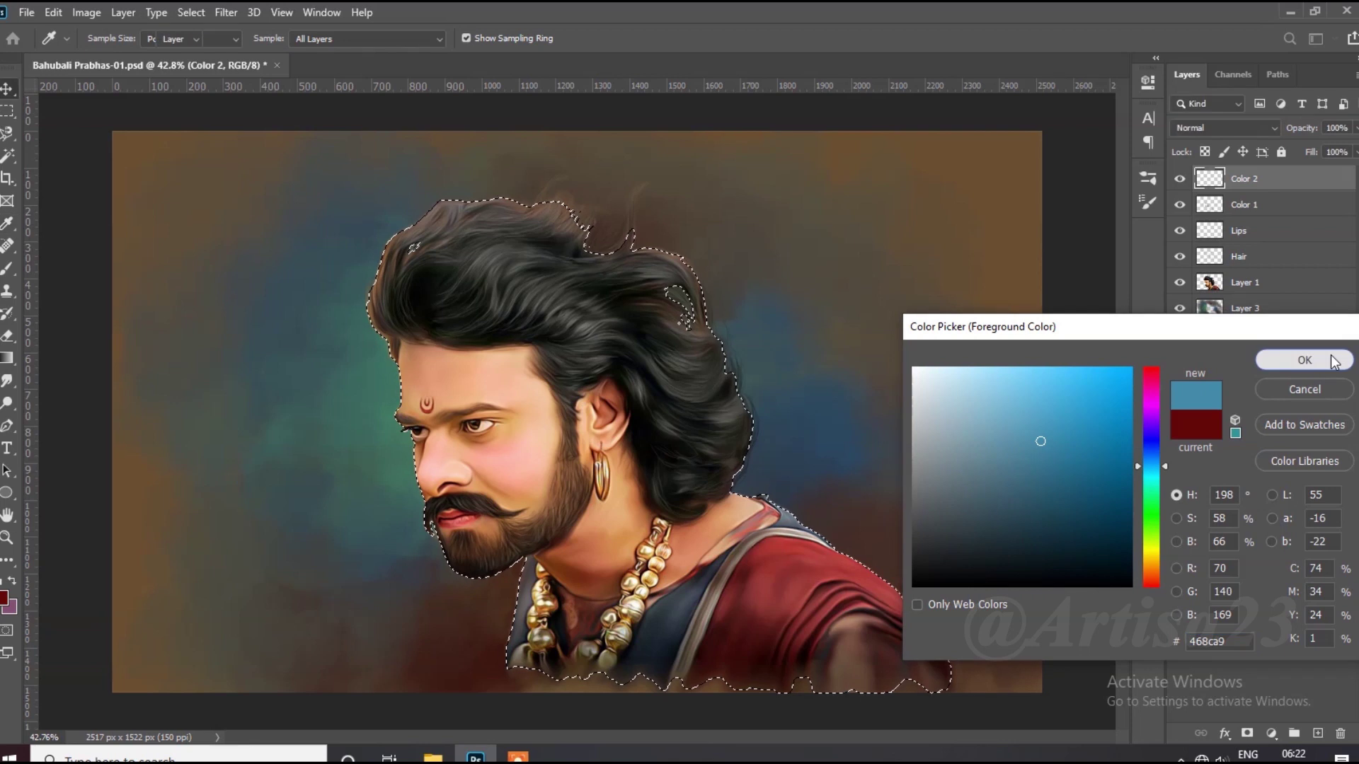
Switch to the Brush at 12% opacity and enlarge it slightly.
{"action": "scroll", "coordinate": [649, 471], "scroll_direction": "up", "scroll_amount": 2}
{"action": "key", "text": "b"}
{"action": "scroll", "coordinate": [474, 453], "scroll_direction": "up", "scroll_amount": 3}
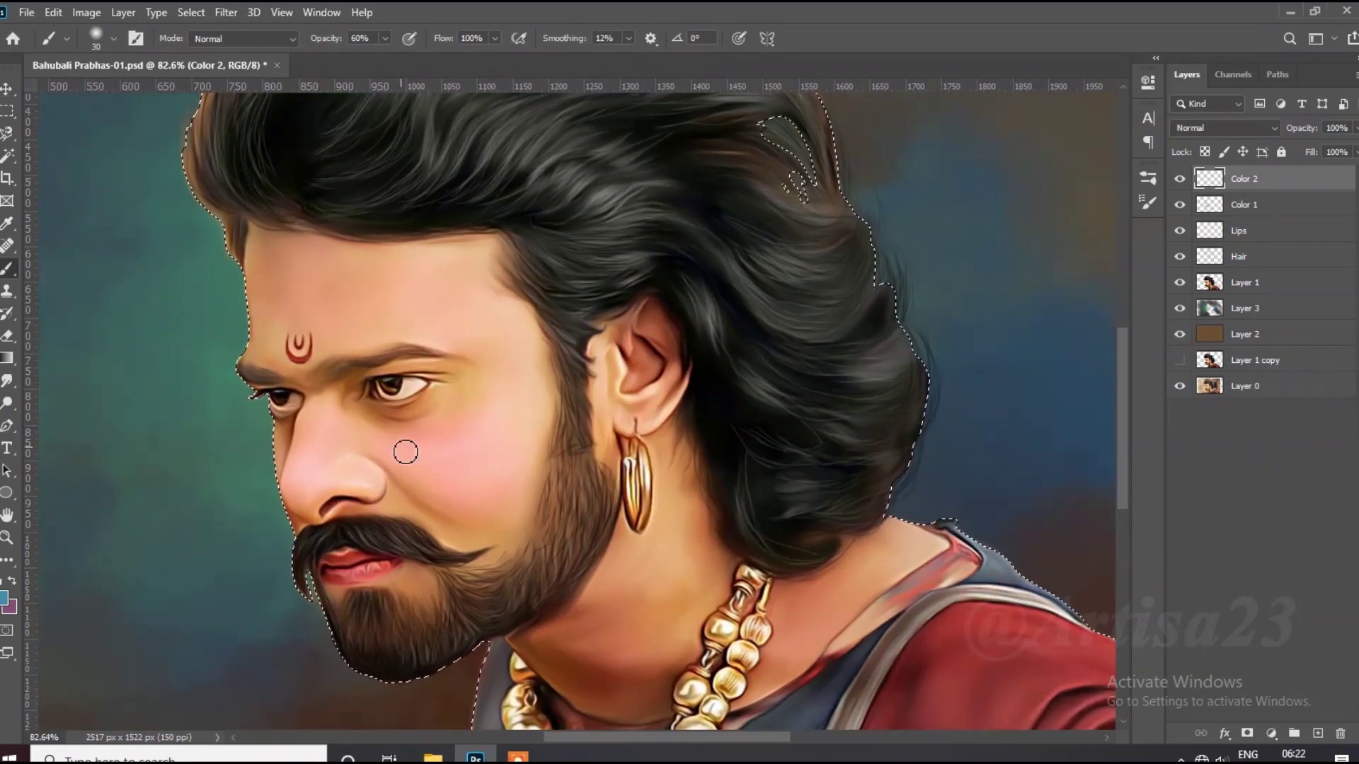
{"action": "left_click_drag", "start_coordinate": [477, 303], "coordinate": [403, 246]}
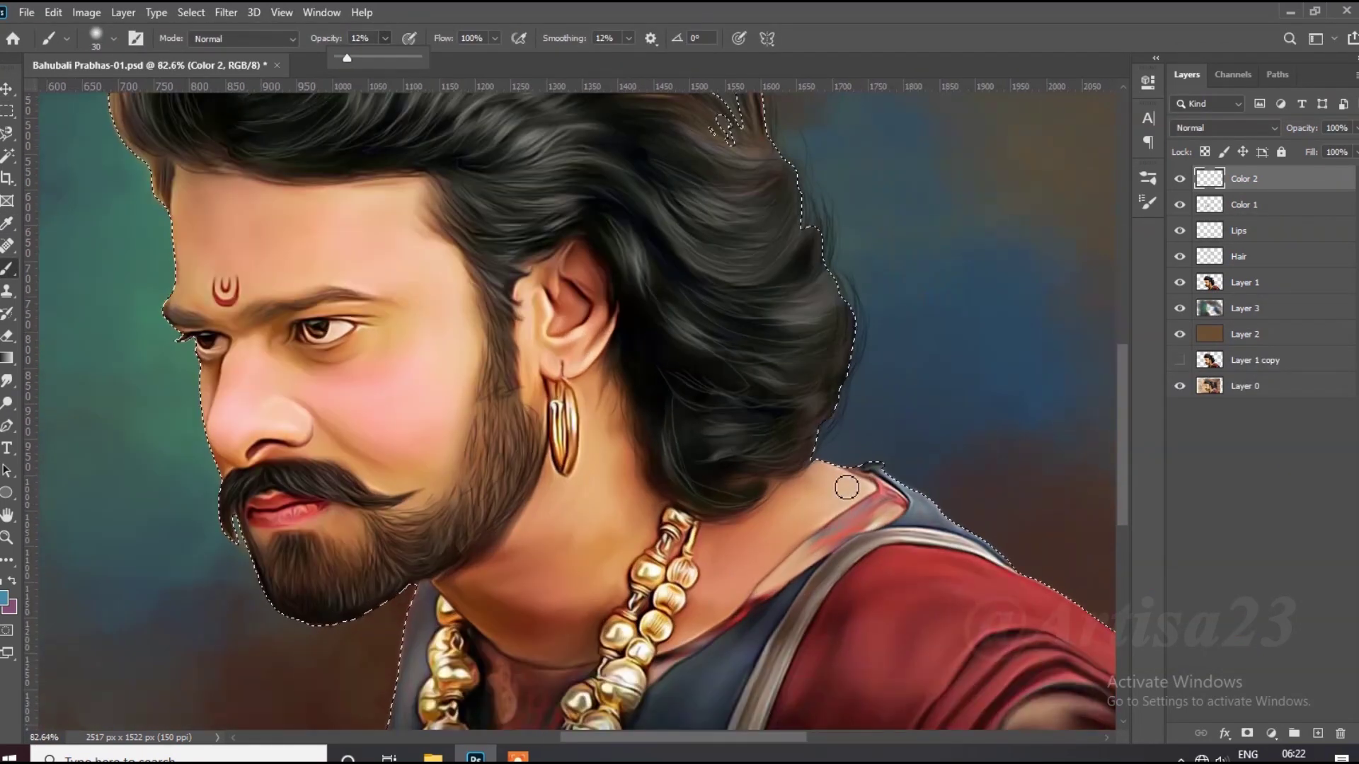
{"action": "key", "text": "1"}
{"action": "key", "text": "2"}
{"action": "key", "text": "bracketright"}
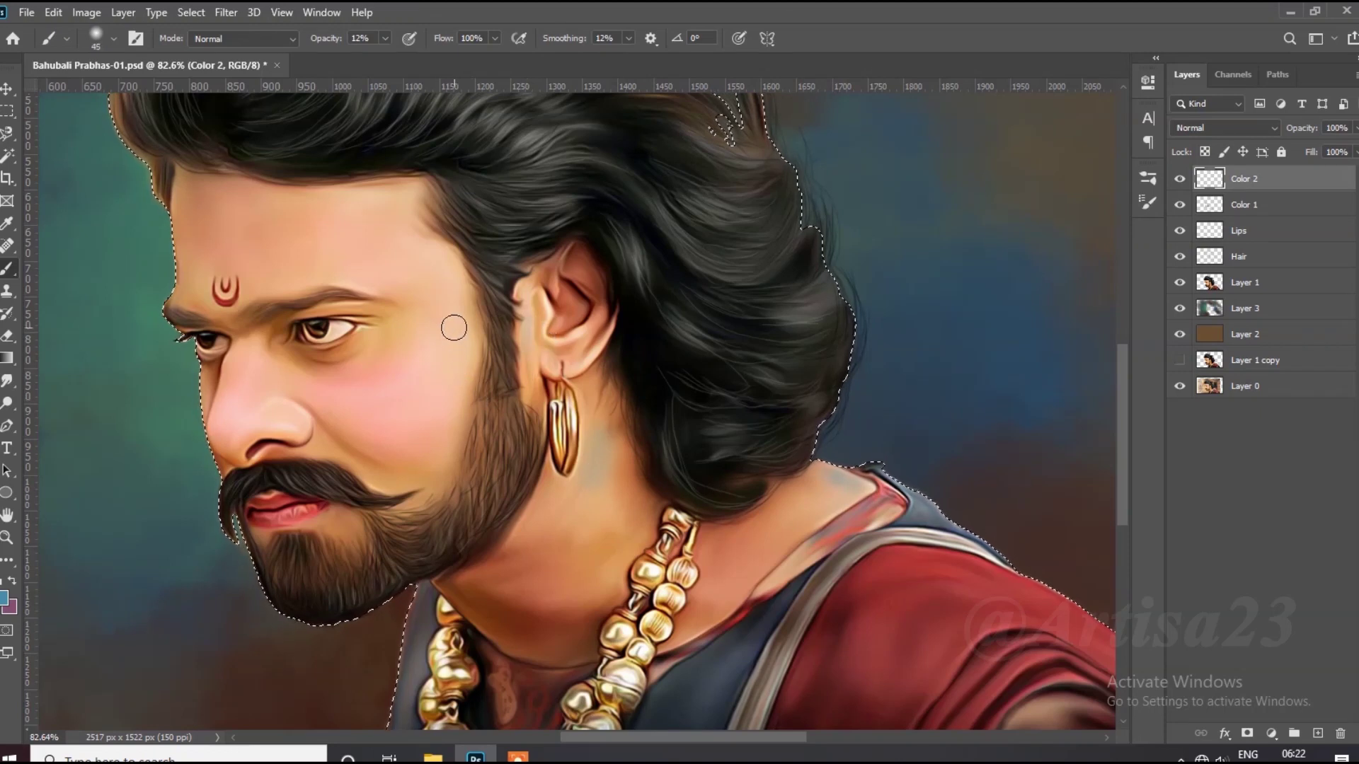
{"action": "key", "text": "bracketright"}
Paint faint blue-grey over the forehead, temple and beside the nose, then enlarge the brush.
{"action": "left_click_drag", "start_coordinate": [419, 267], "coordinate": [375, 212]}
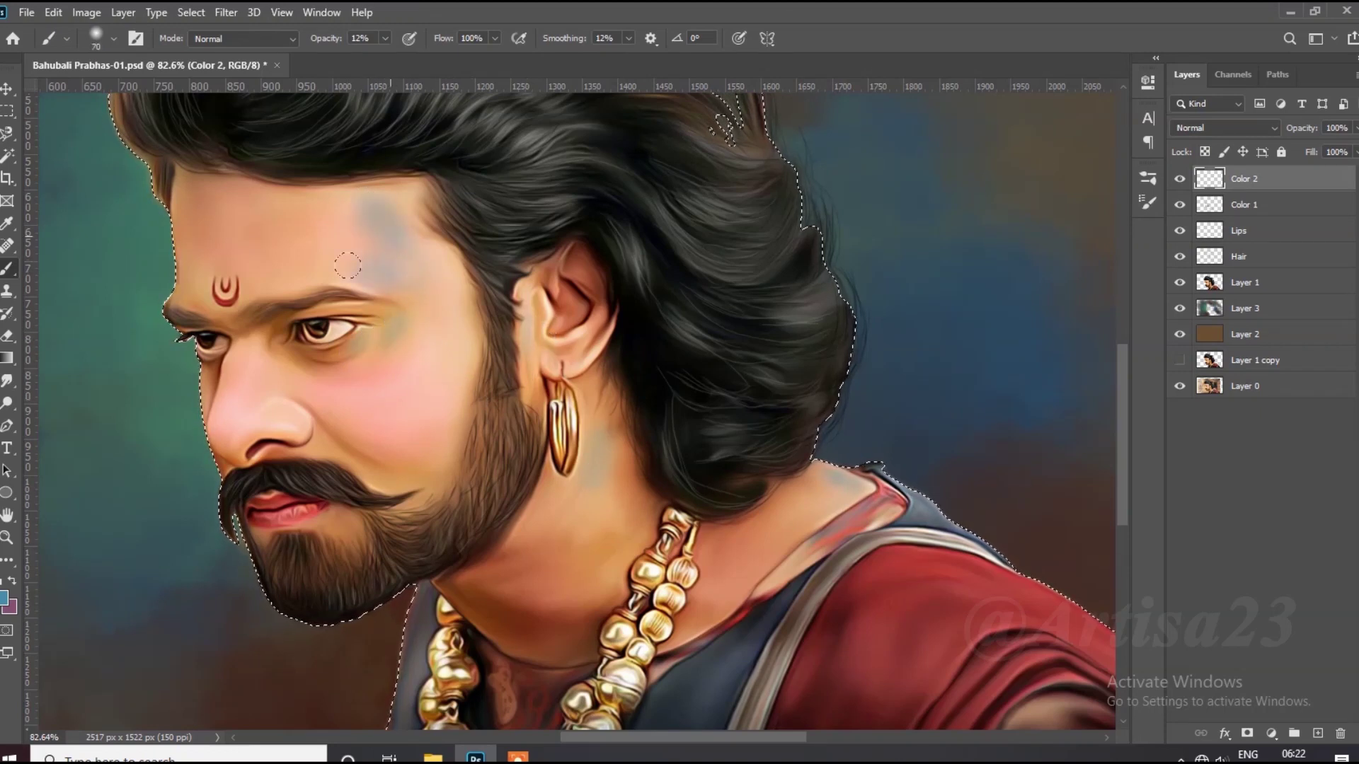
{"action": "key", "text": "bracketleft"}
{"action": "left_click_drag", "start_coordinate": [267, 395], "coordinate": [291, 419]}
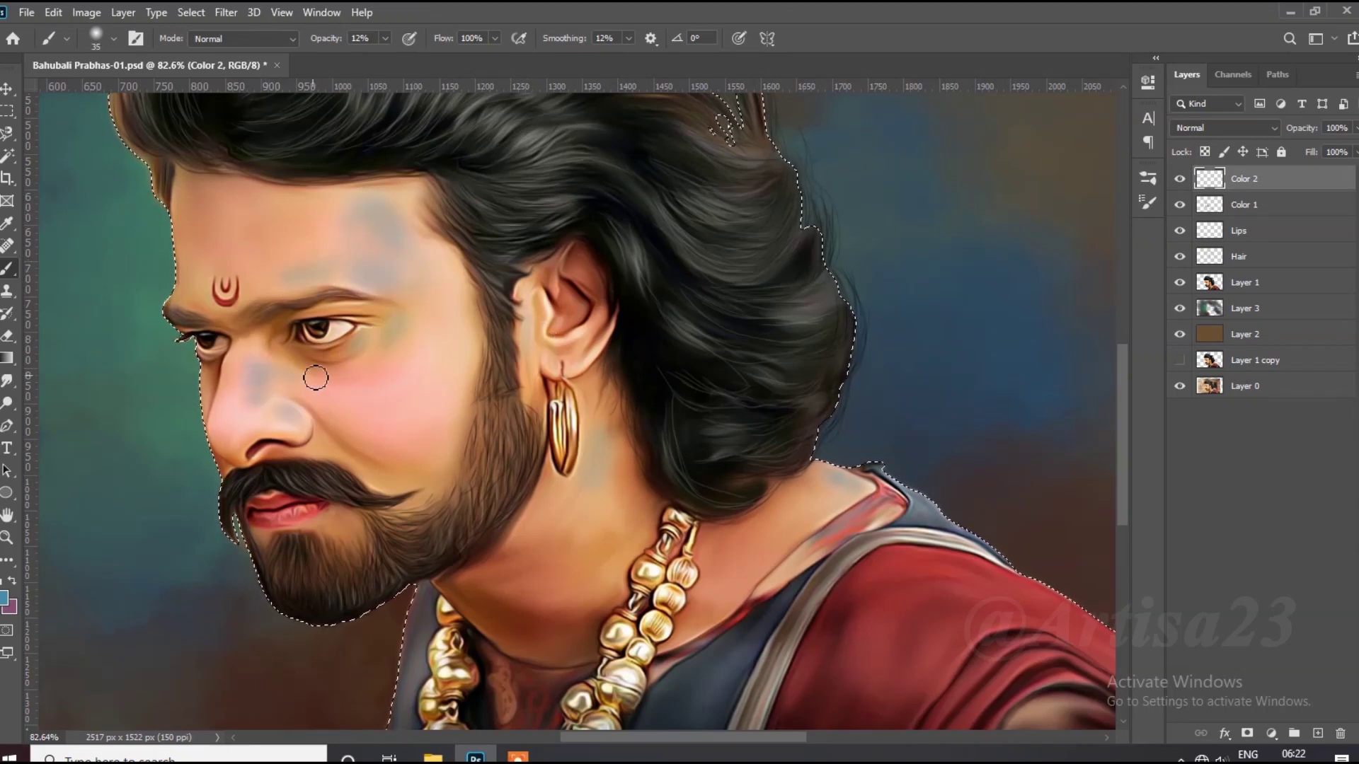
{"action": "key", "text": "bracketright"}
{"action": "key", "text": "bracketright"}
{"action": "key", "text": "bracketright"}
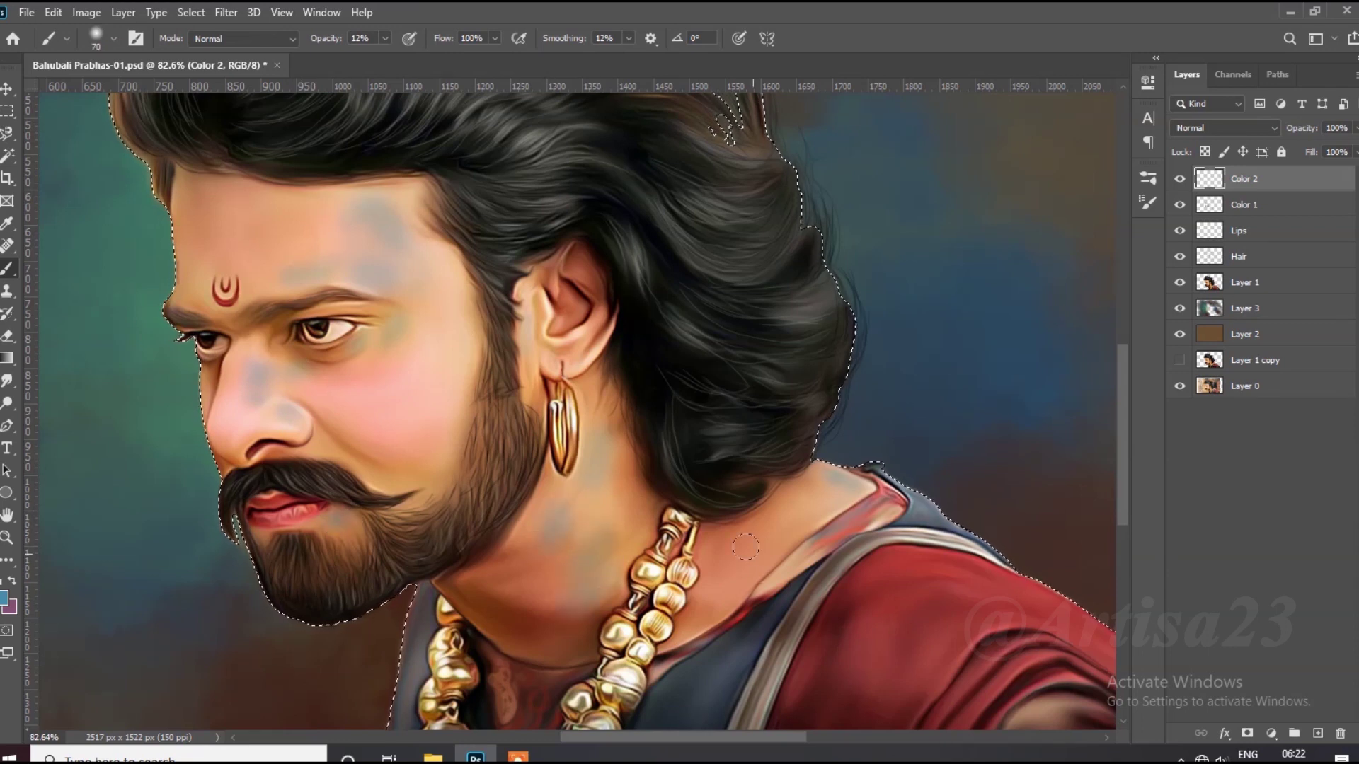
{"action": "scroll", "coordinate": [579, 490], "scroll_direction": "down", "scroll_amount": 3}
{"action": "key", "text": "bracketright"}
{"action": "key", "text": "bracketright"}
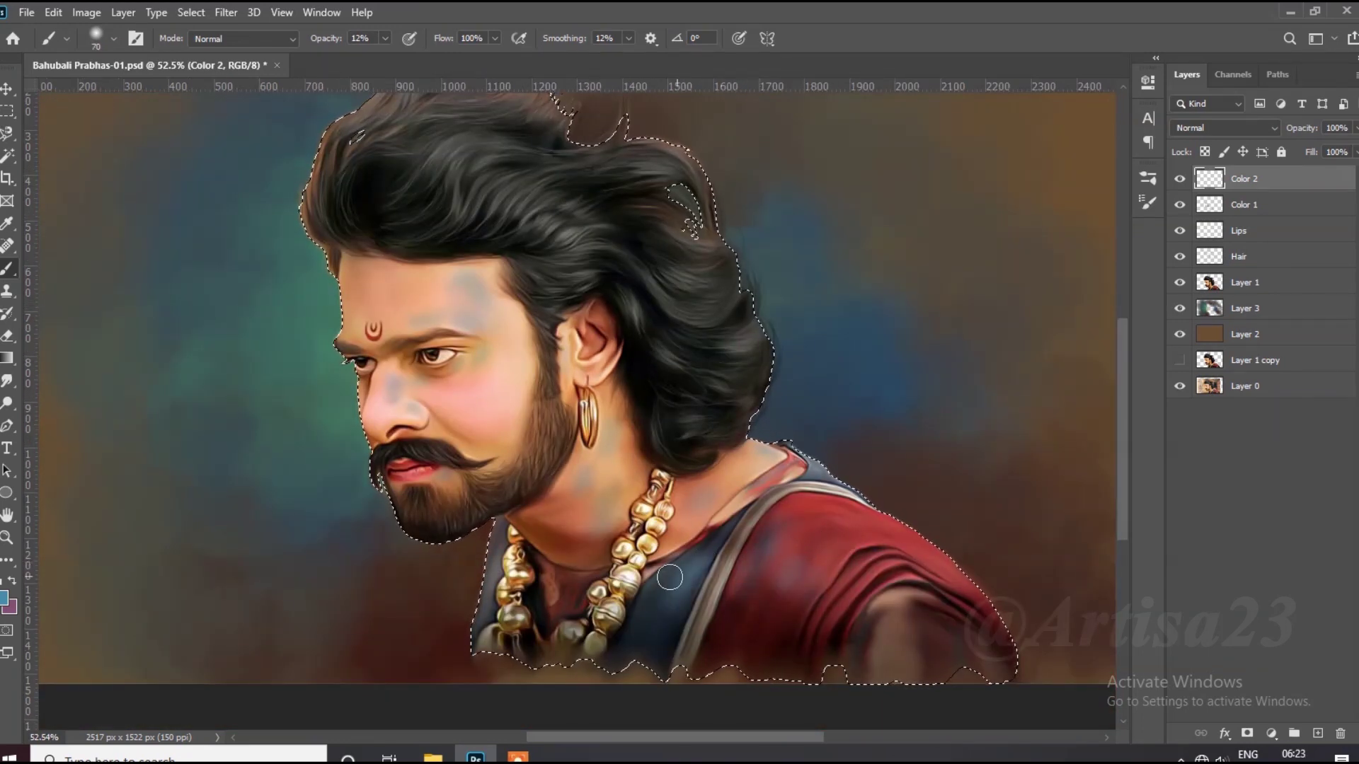
Smudge the blue patches on the face and erase some of them back.
{"action": "scroll", "coordinate": [768, 619], "scroll_direction": "down", "scroll_amount": 1}
{"action": "scroll", "coordinate": [676, 517], "scroll_direction": "up", "scroll_amount": 3}
{"action": "key", "text": "r"}
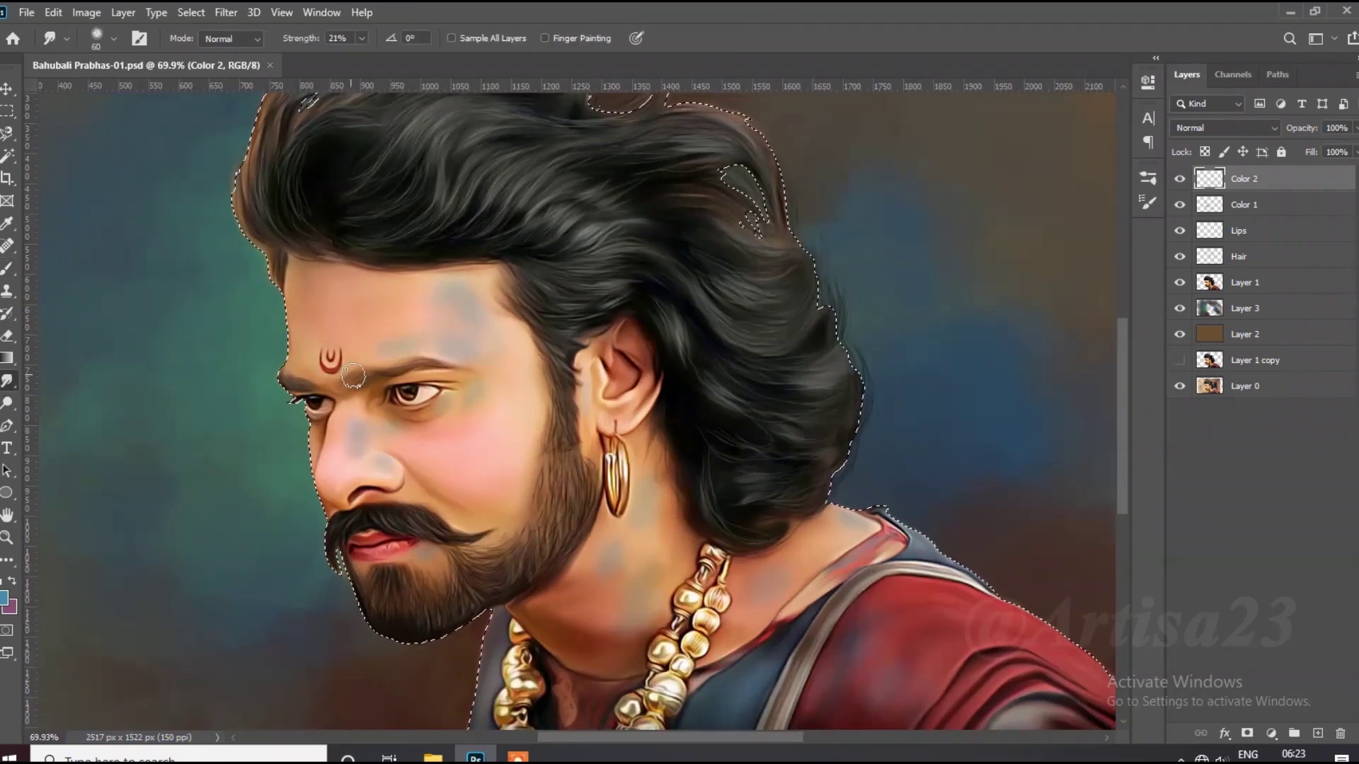
{"action": "key", "text": "bracketleft"}
{"action": "key", "text": "bracketleft"}
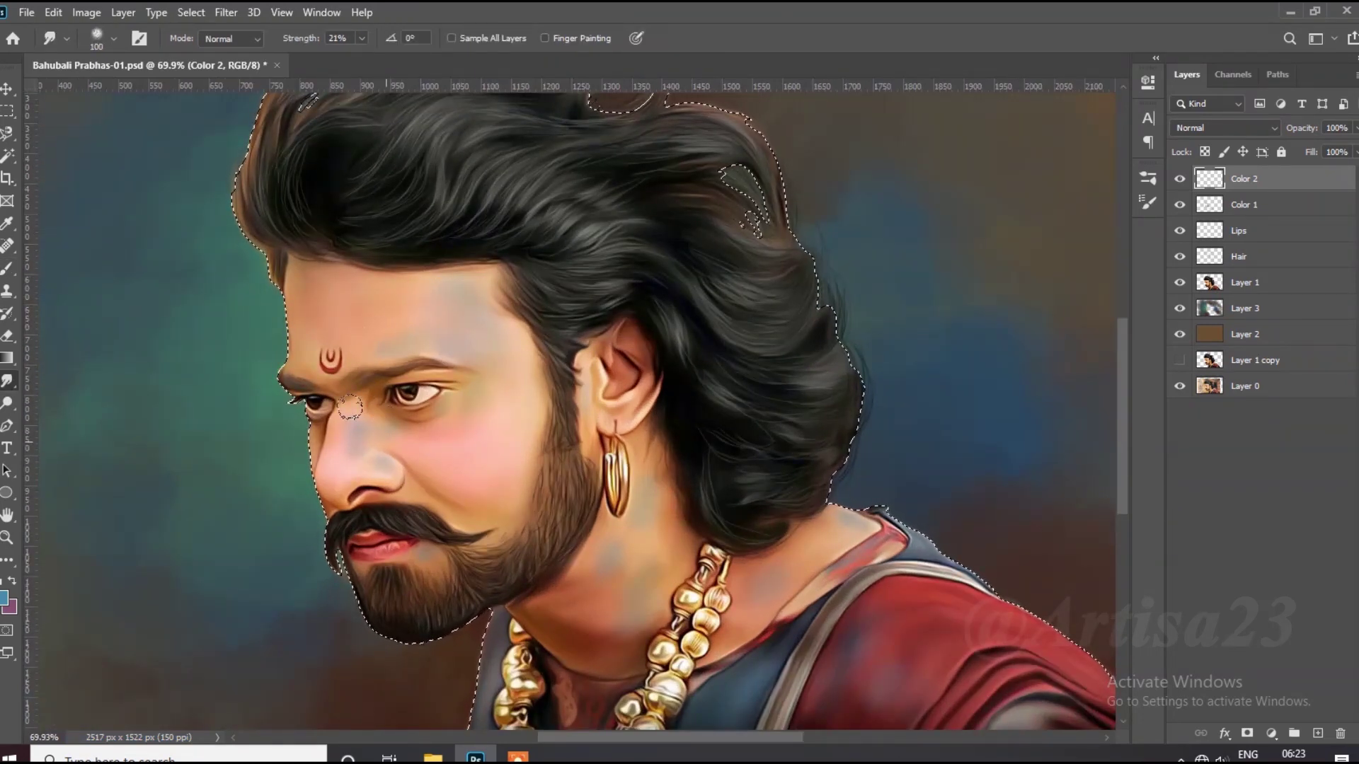
{"action": "key", "text": "bracketright"}
{"action": "key", "text": "bracketleft"}
{"action": "key", "text": "bracketright"}
{"action": "key", "text": "bracketright"}
{"action": "key", "text": "e"}
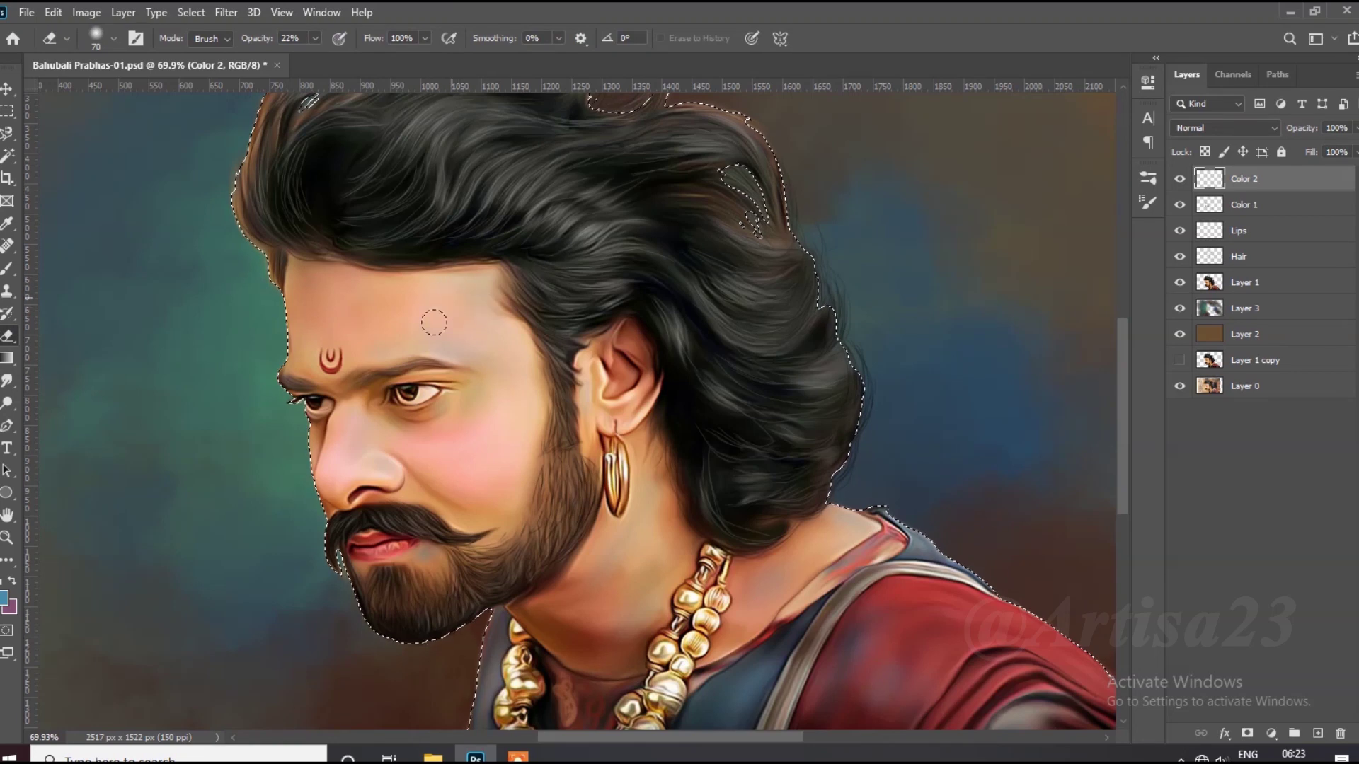
{"action": "scroll", "coordinate": [453, 404], "scroll_direction": "down", "scroll_amount": 2}
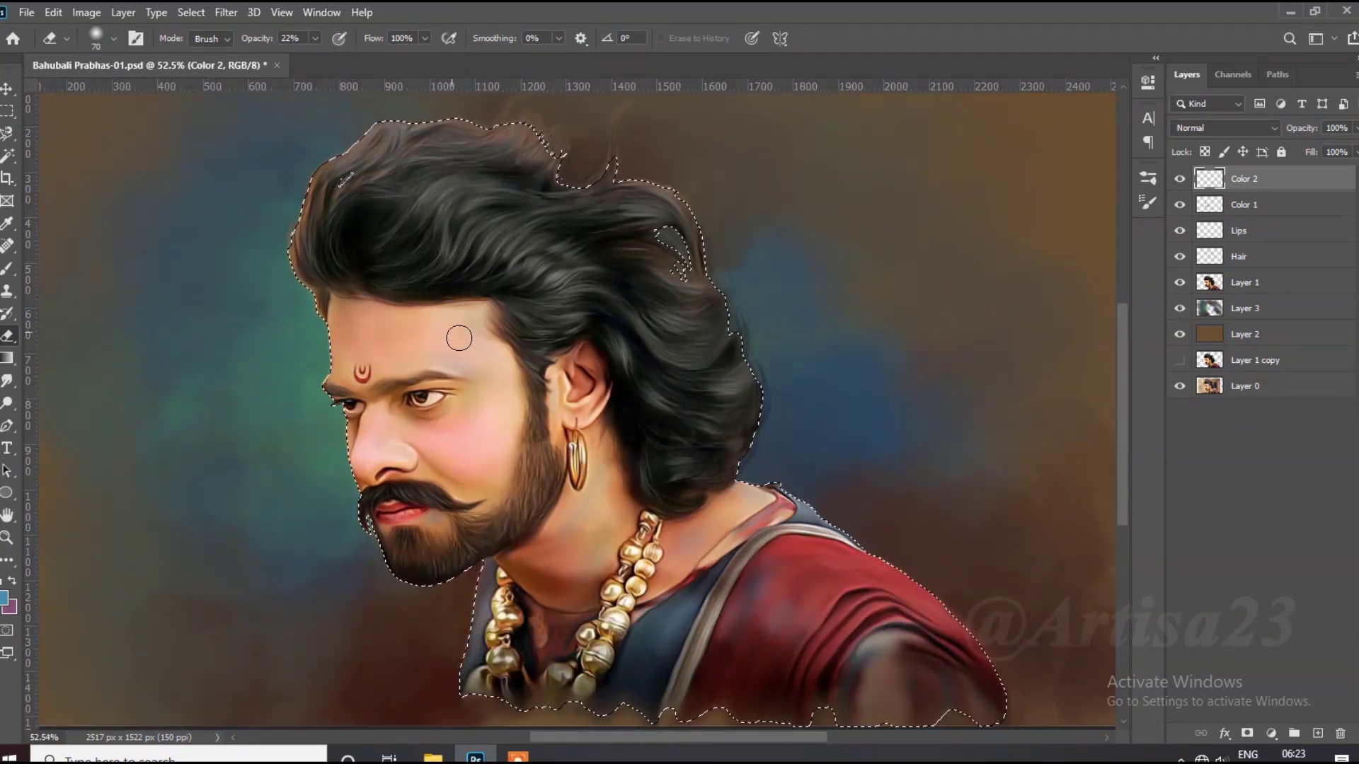
{"action": "left_click_drag", "start_coordinate": [429, 533], "coordinate": [464, 560]}
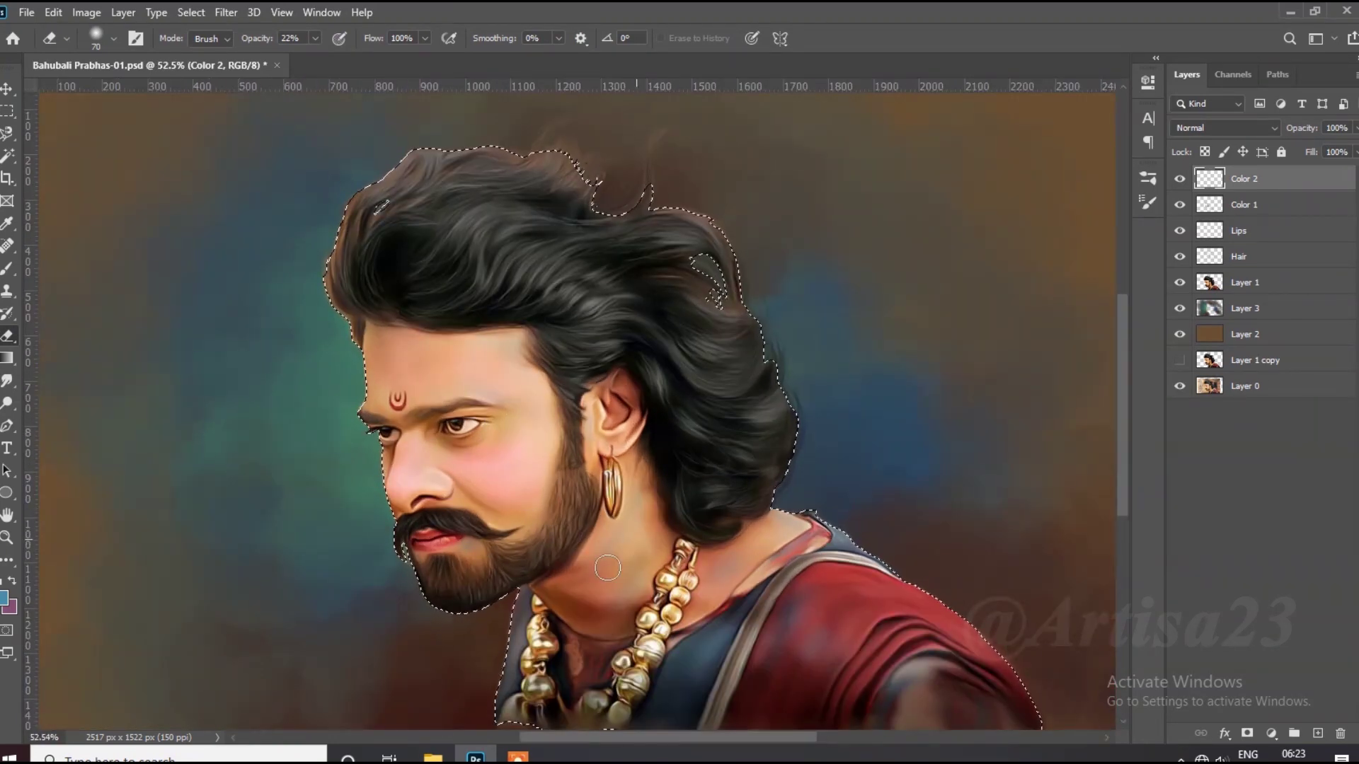
{"action": "scroll", "coordinate": [607, 595], "scroll_direction": "down", "scroll_amount": 3}
{"action": "scroll", "coordinate": [607, 595], "scroll_direction": "up", "scroll_amount": 3}
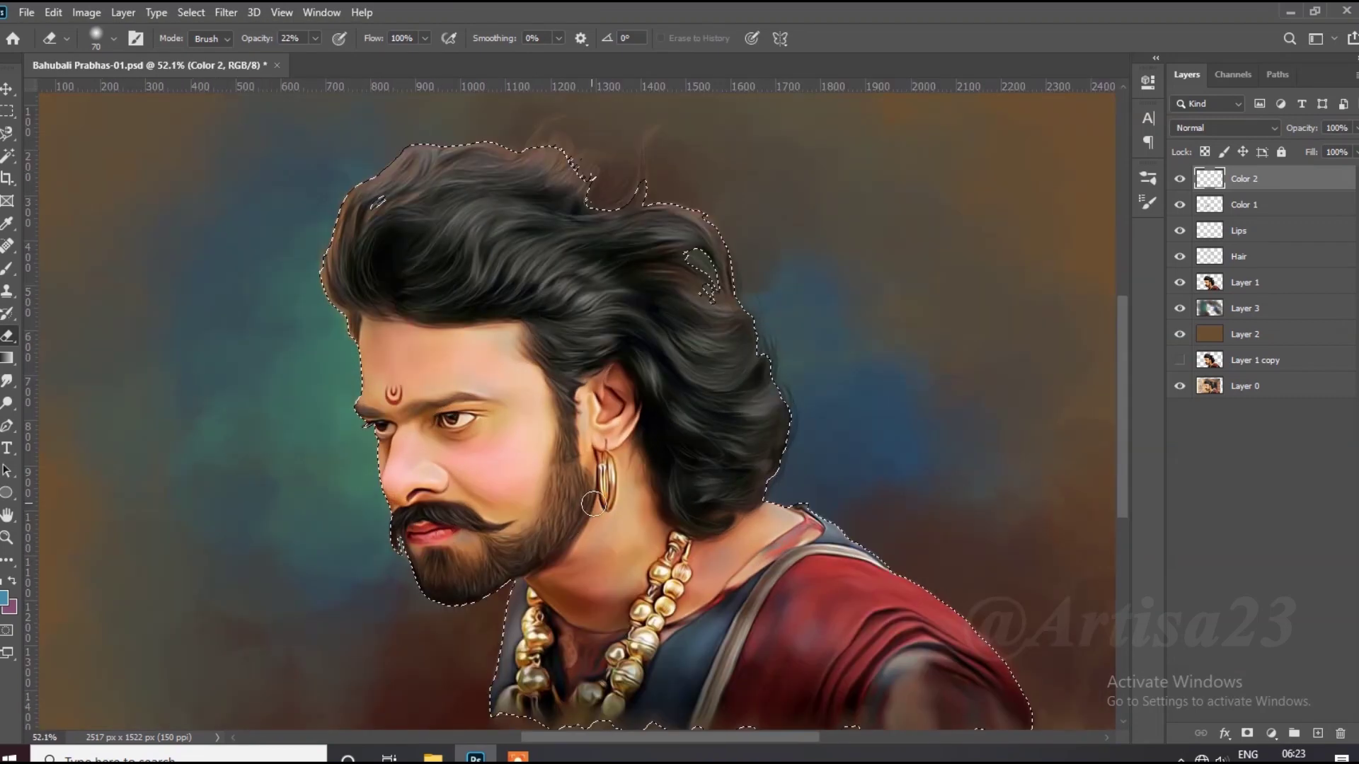
Set the Color 2 layer's blend mode to Color.
{"action": "left_click", "coordinate": [5, 598]}
{"action": "left_click", "coordinate": [1304, 358]}
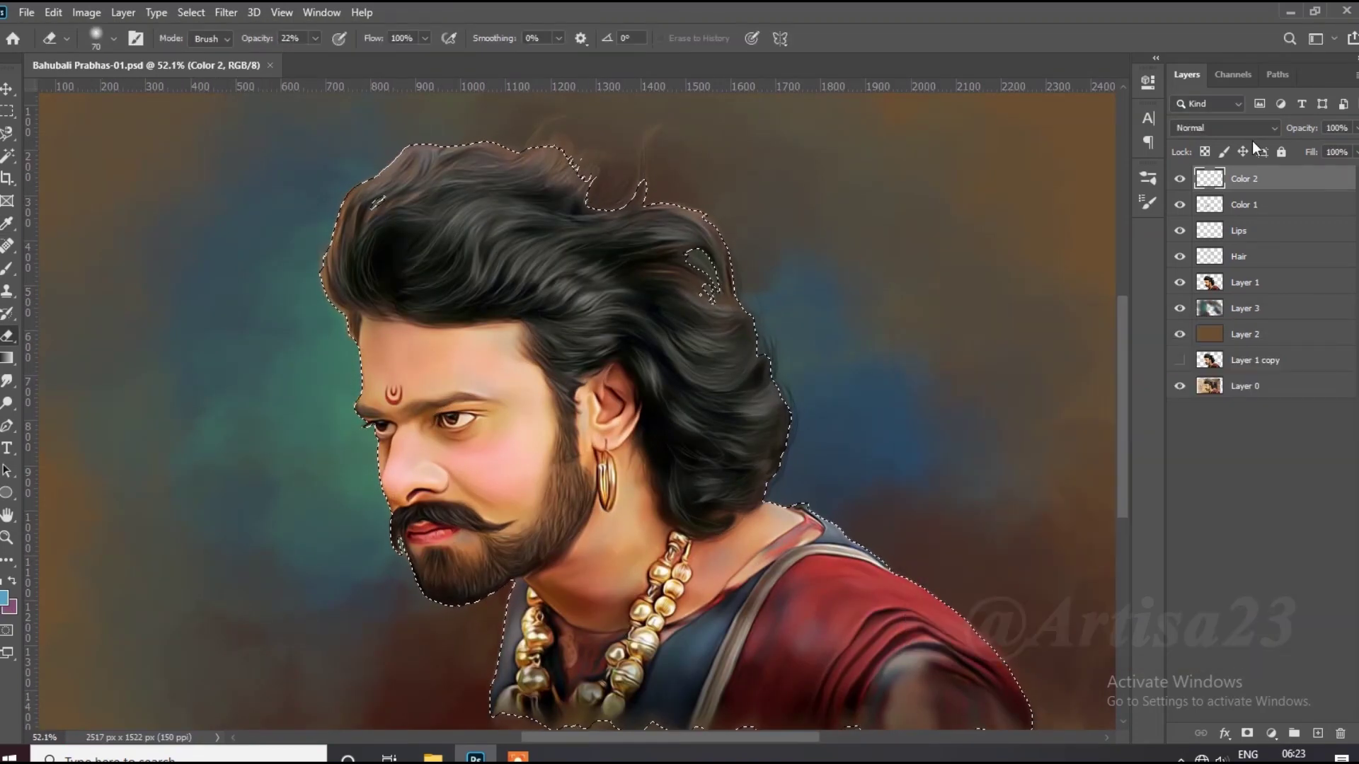
{"action": "left_click", "coordinate": [1224, 127]}
{"action": "left_click", "coordinate": [1183, 531]}
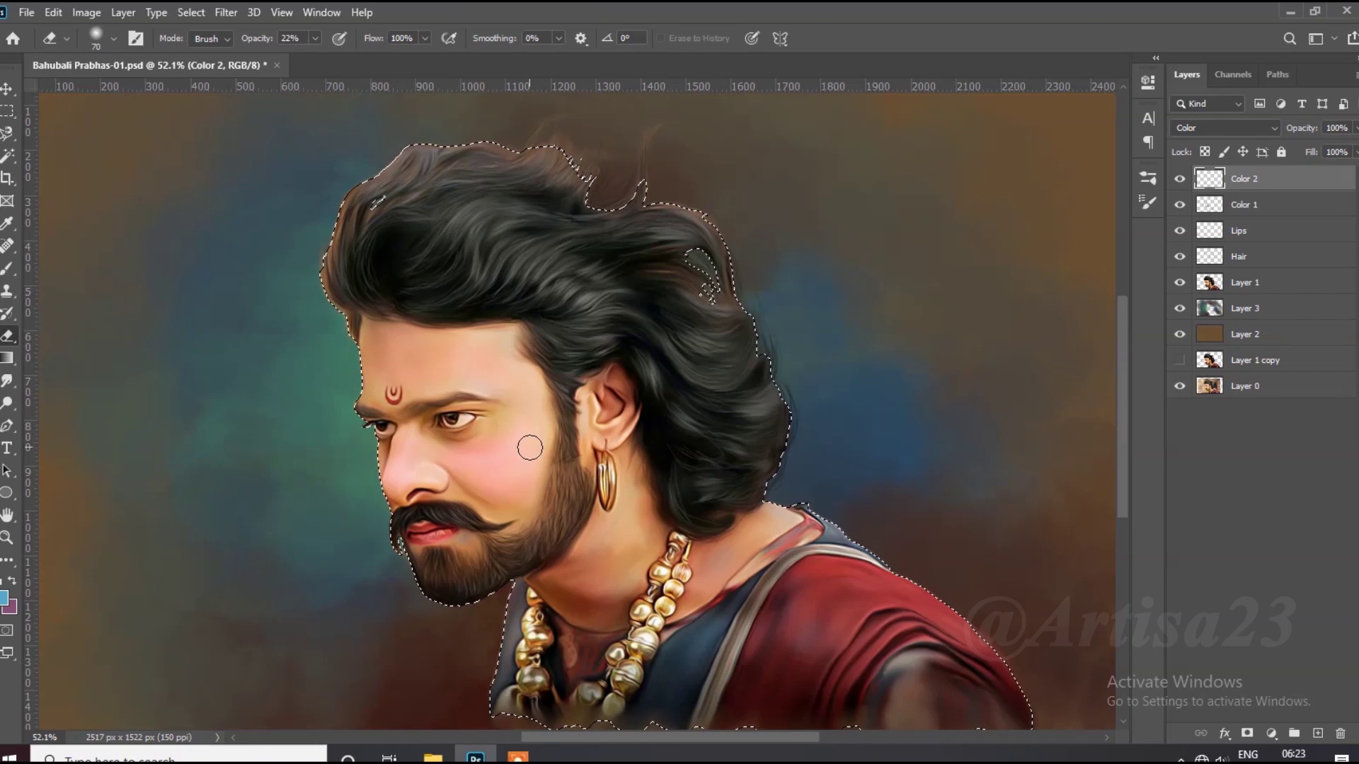
Brush a cool blue tint over the hair and face at 12% opacity.
{"action": "key", "text": "b"}
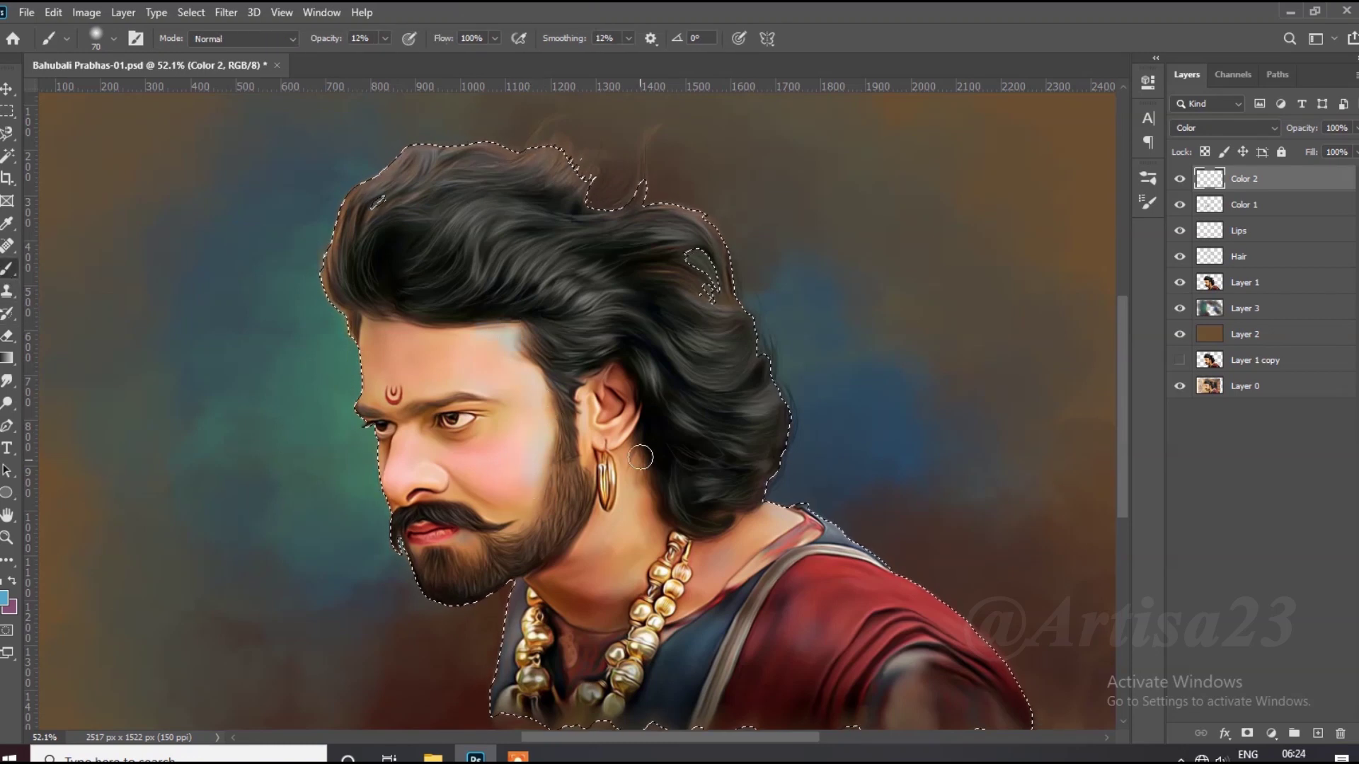
{"action": "left_click_drag", "start_coordinate": [545, 379], "coordinate": [621, 522]}
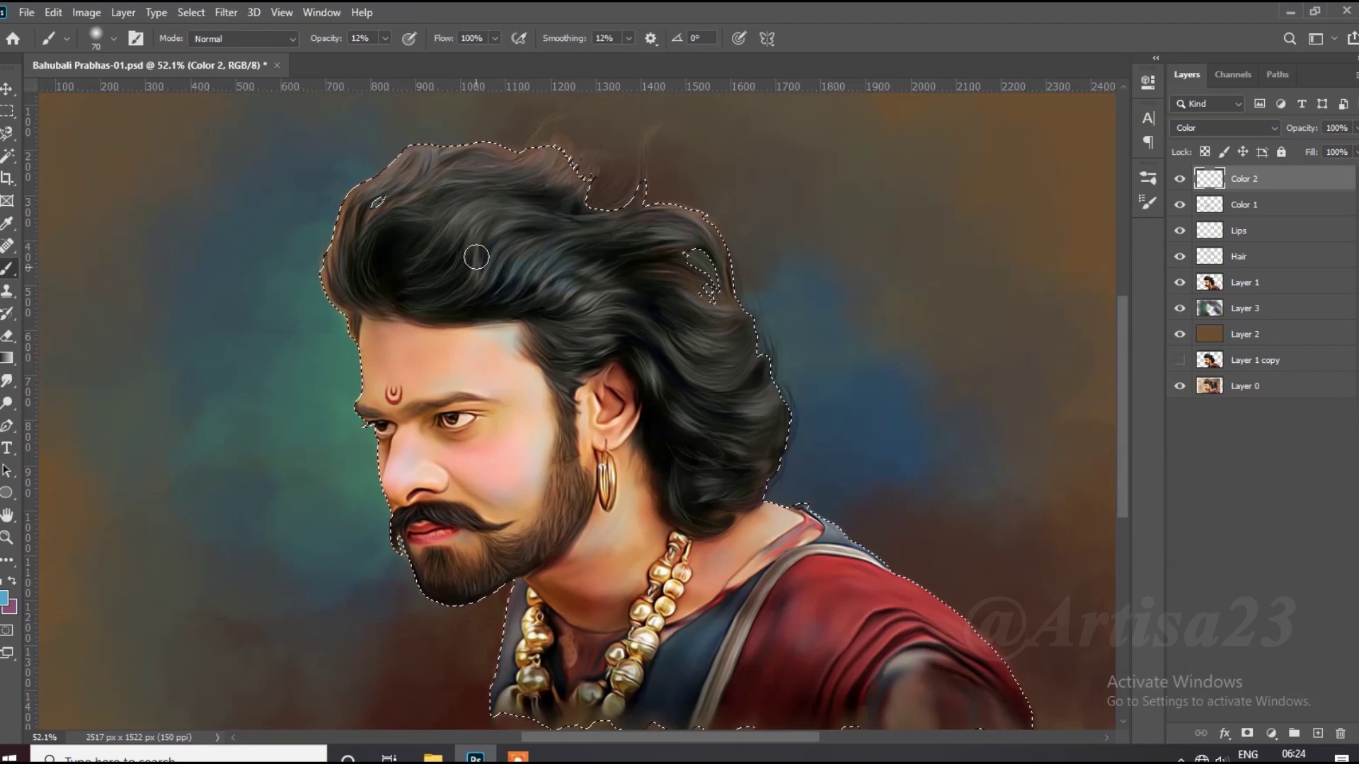
{"action": "key", "text": "bracketright"}
{"action": "key", "text": "bracketright"}
{"action": "key", "text": "bracketright"}
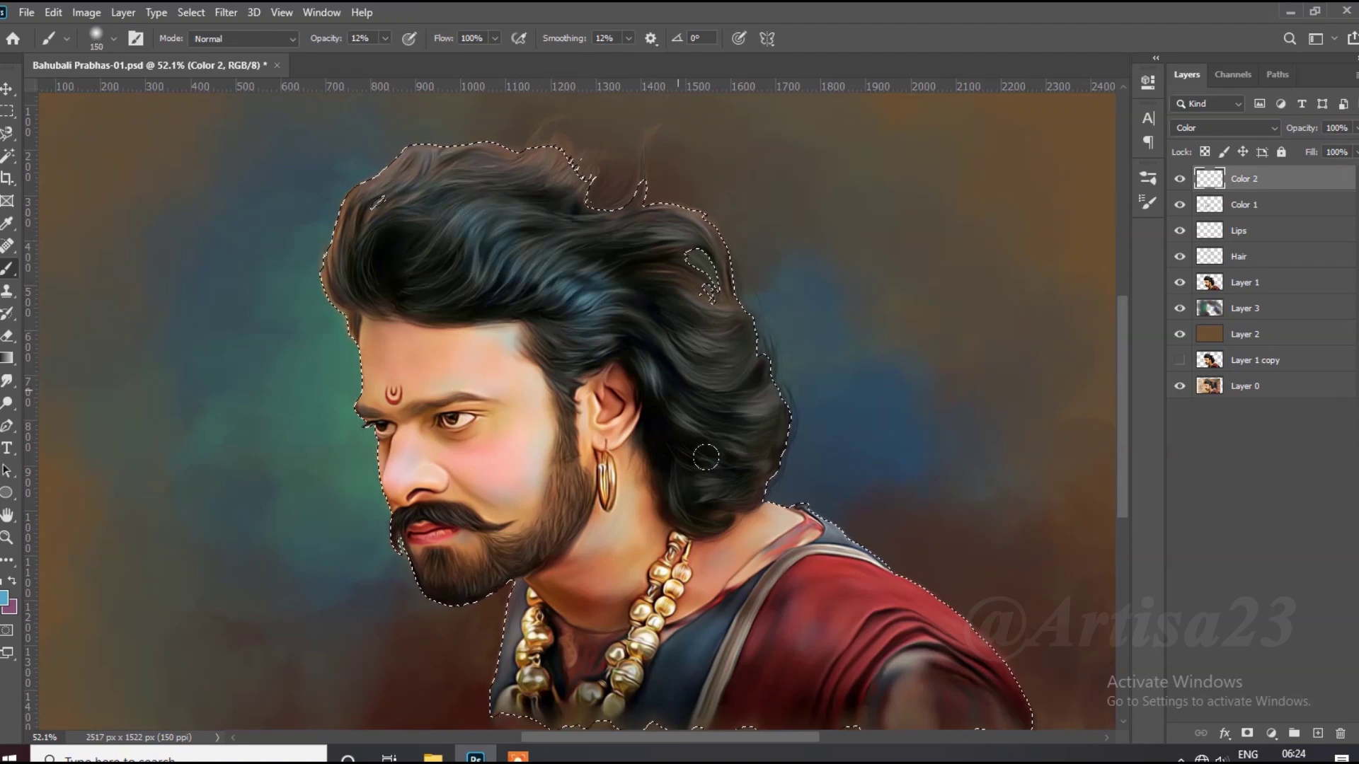
{"action": "scroll", "coordinate": [705, 458], "scroll_direction": "up", "scroll_amount": 1}
{"action": "key", "text": "bracketleft"}
{"action": "key", "text": "bracketleft"}
{"action": "key", "text": "bracketleft"}
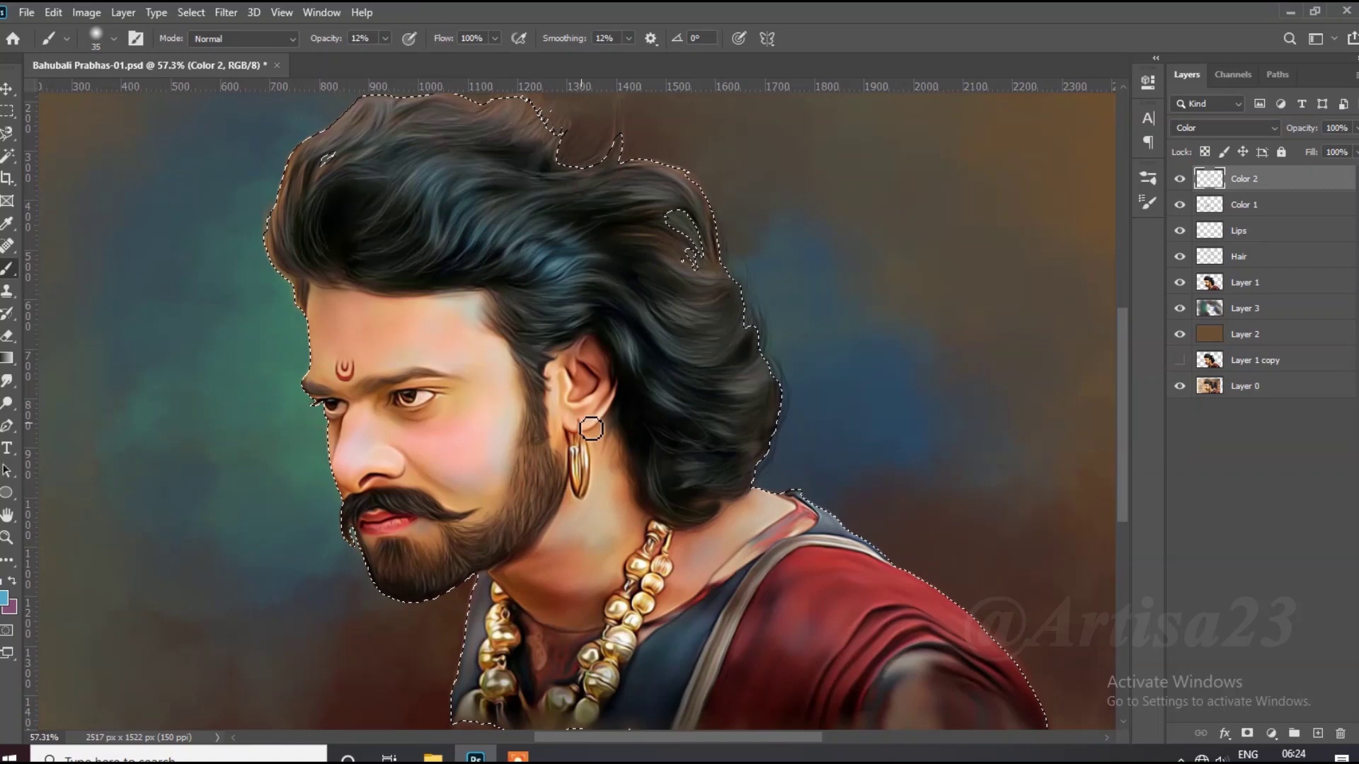
{"action": "key", "text": "bracketright"}
{"action": "key", "text": "bracketright"}
{"action": "key", "text": "bracketright"}
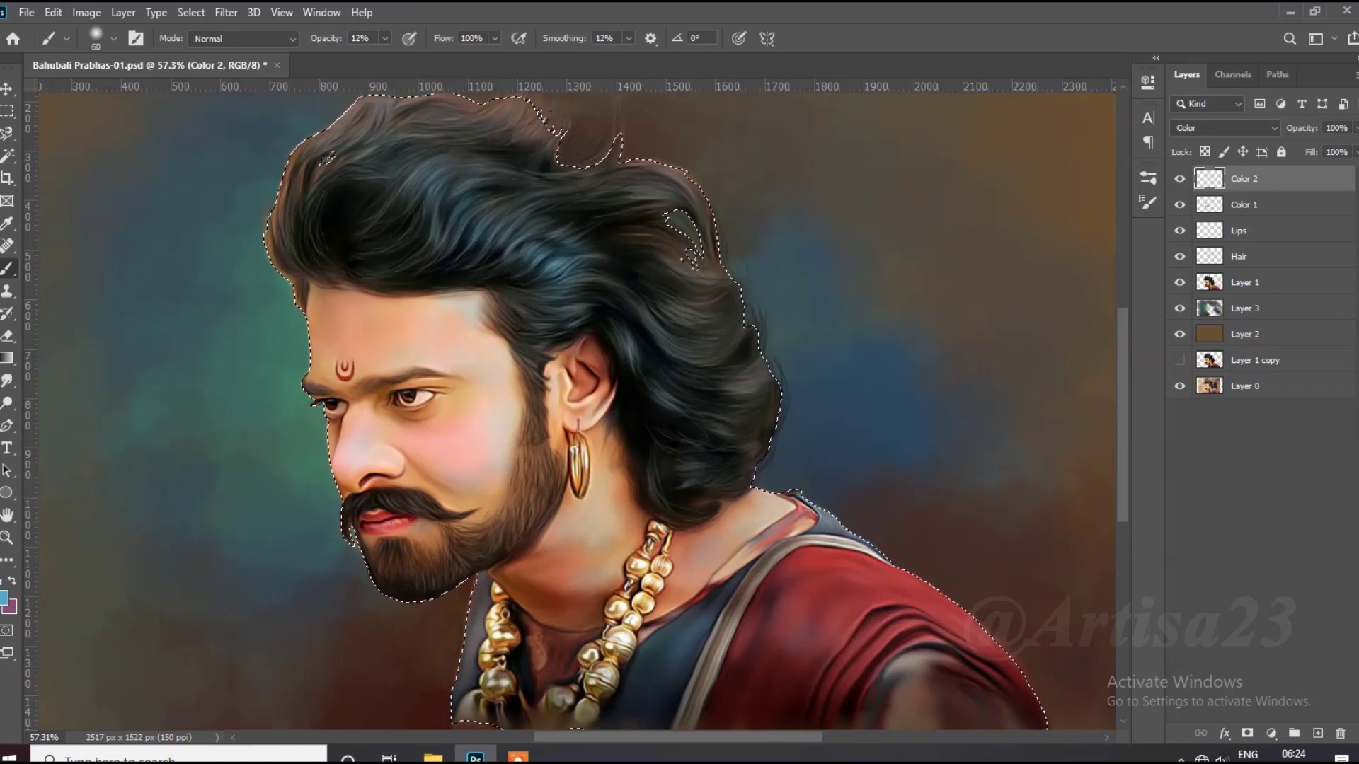
{"action": "left_click", "coordinate": [5, 598]}
{"action": "left_click", "coordinate": [1304, 359]}
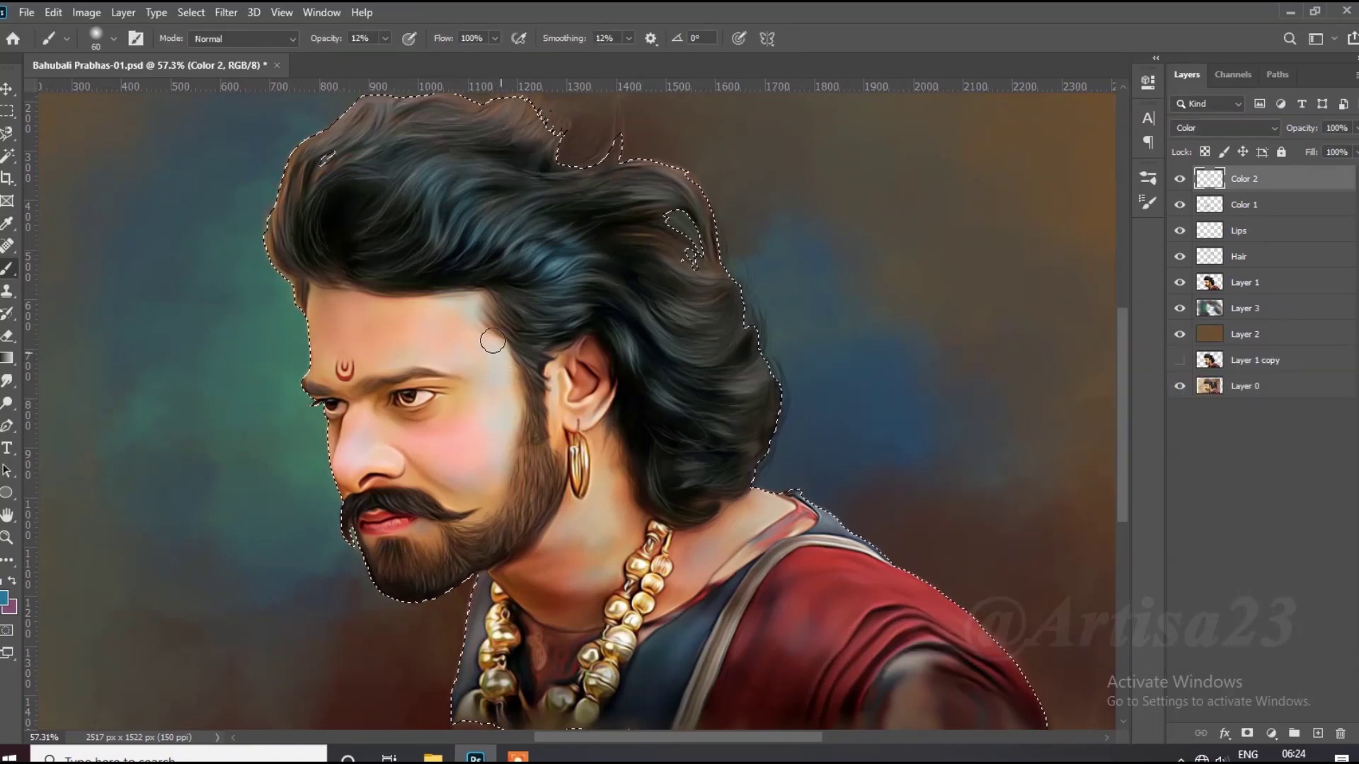
Erase the tint back from the cheek and forehead, then deselect the figure.
{"action": "scroll", "coordinate": [620, 524], "scroll_direction": "down", "scroll_amount": 2}
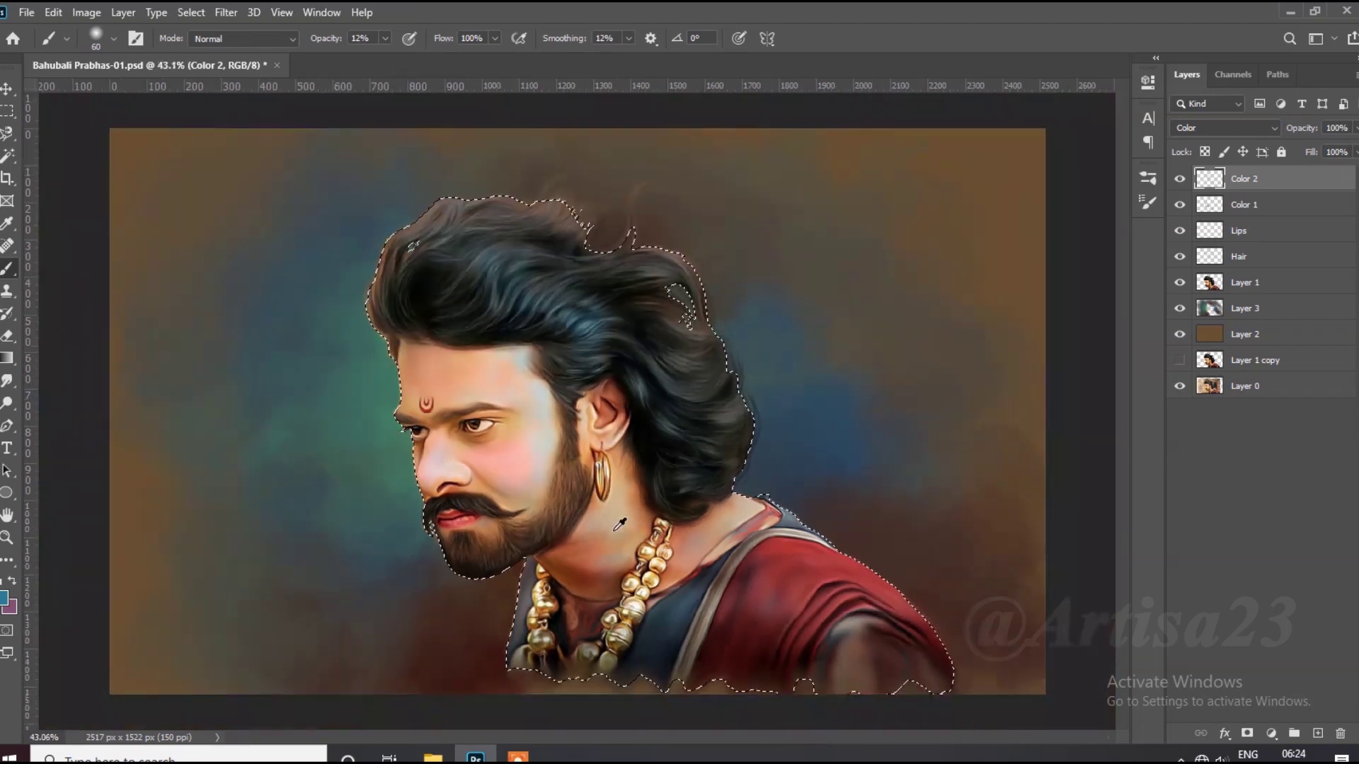
{"action": "key", "text": "e"}
{"action": "scroll", "coordinate": [609, 496], "scroll_direction": "up", "scroll_amount": 2}
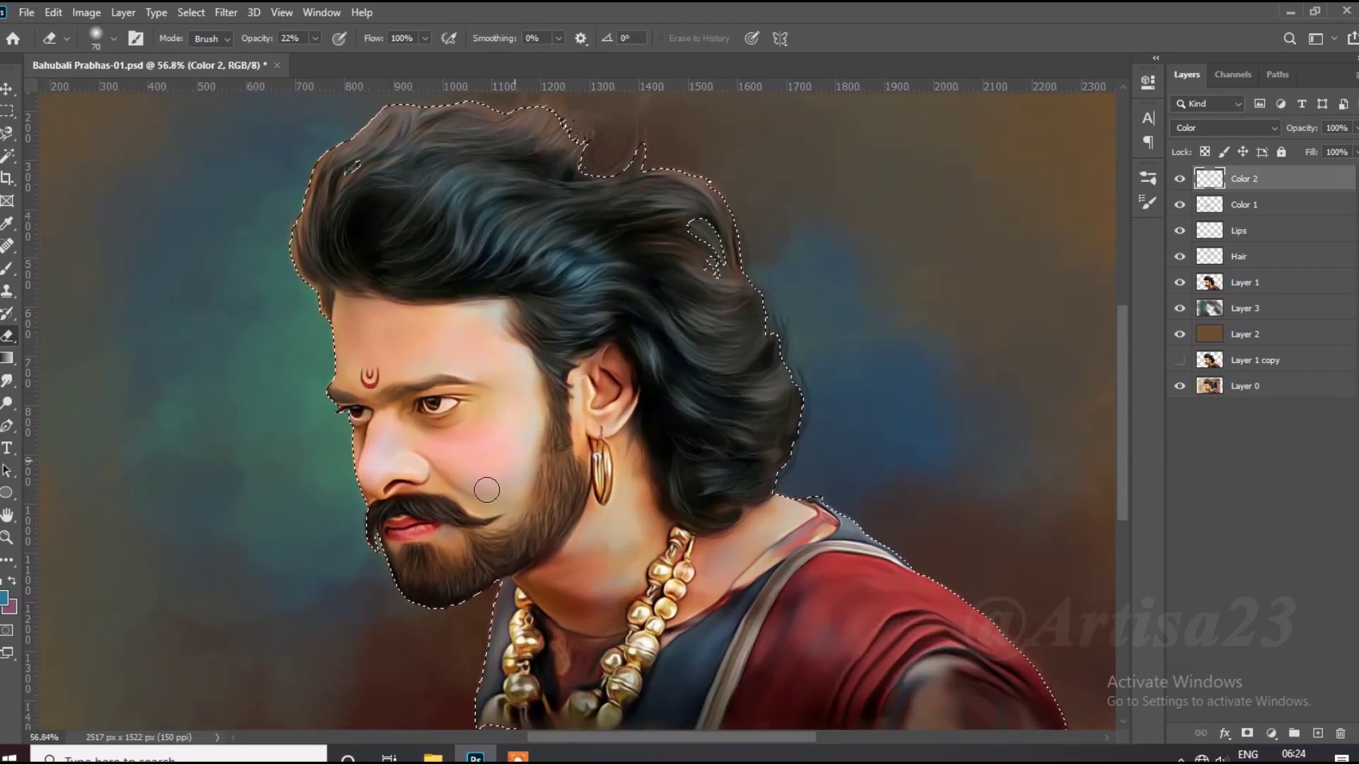
{"action": "key", "text": "bracketright"}
{"action": "key", "text": "bracketright"}
{"action": "key", "text": "bracketright"}
{"action": "scroll", "coordinate": [566, 453], "scroll_direction": "down", "scroll_amount": 1}
{"action": "scroll", "coordinate": [559, 431], "scroll_direction": "down", "scroll_amount": 1}
{"action": "scroll", "coordinate": [552, 418], "scroll_direction": "down", "scroll_amount": 1}
{"action": "scroll", "coordinate": [552, 418], "scroll_direction": "up", "scroll_amount": 1}
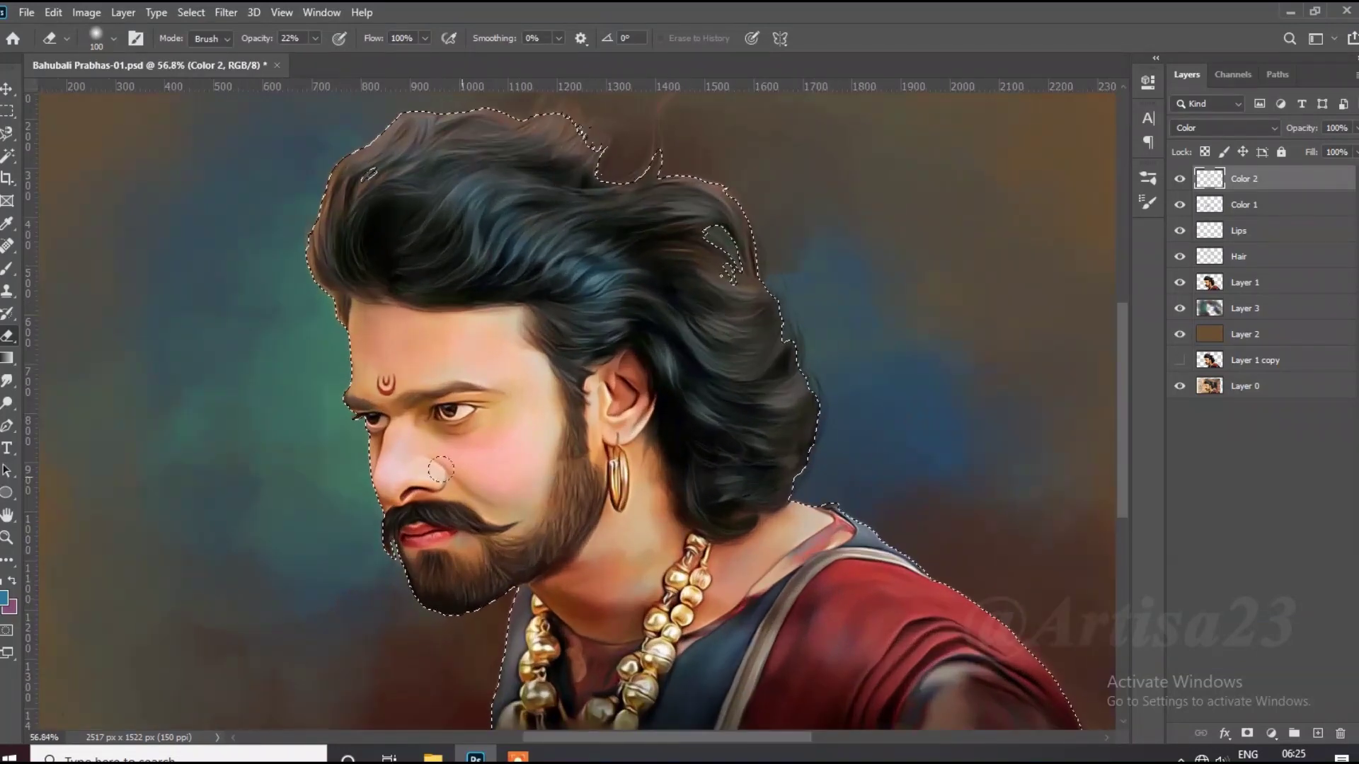
{"action": "key", "text": "ctrl+d"}
{"action": "scroll", "coordinate": [510, 429], "scroll_direction": "down", "scroll_amount": 2}
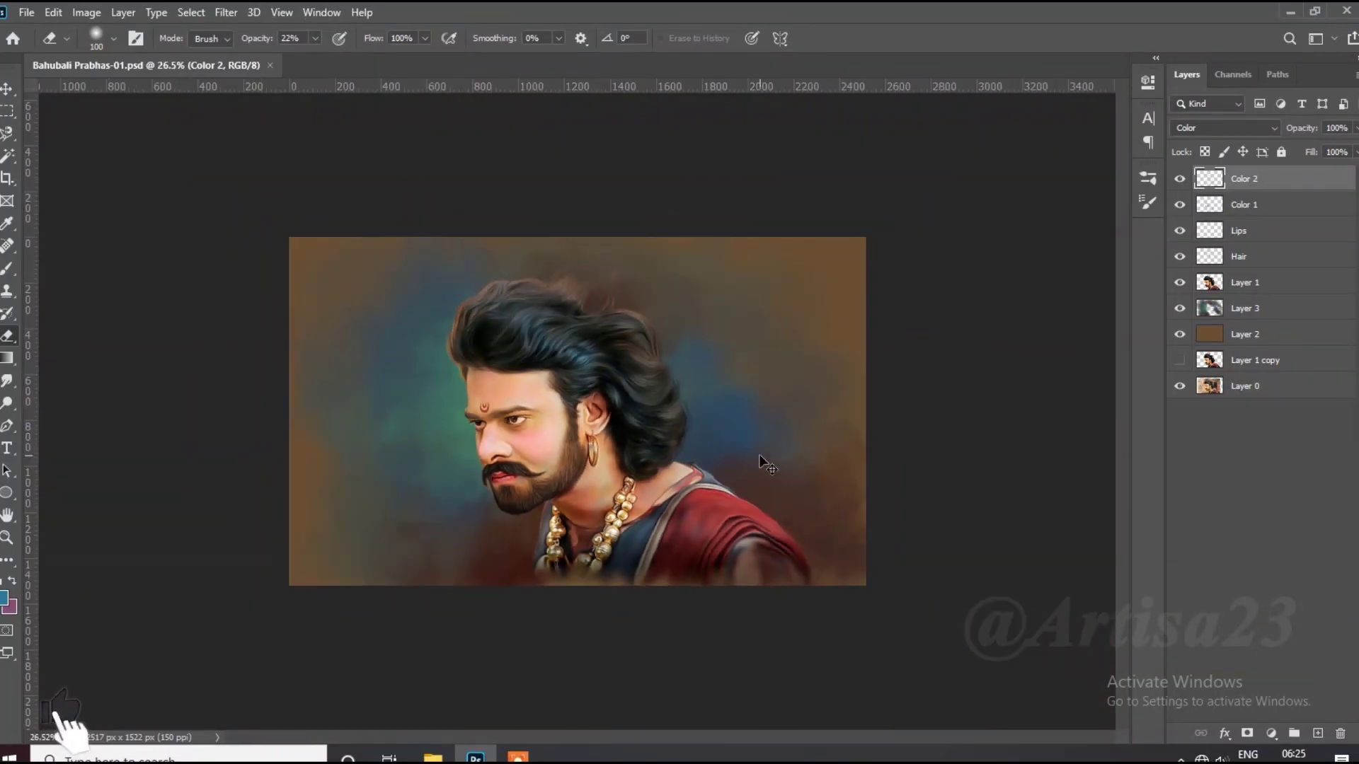
Add a new layer named Ligit and set the foreground to light pink #f2d6d6.
{"action": "scroll", "coordinate": [510, 429], "scroll_direction": "up", "scroll_amount": 3}
{"action": "left_click", "coordinate": [1318, 736]}
{"action": "double_click", "coordinate": [1265, 177]}
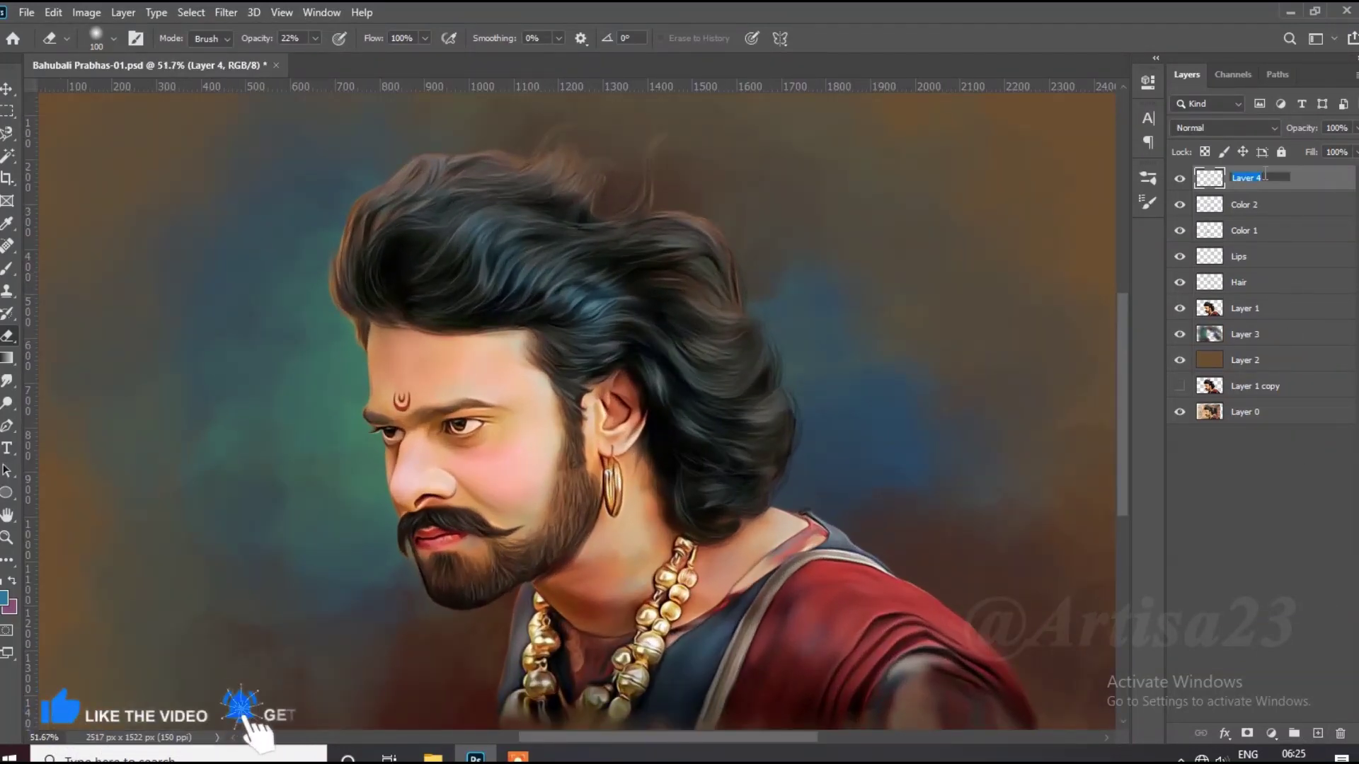
{"action": "type", "text": "Ligit"}
{"action": "key", "text": "Return"}
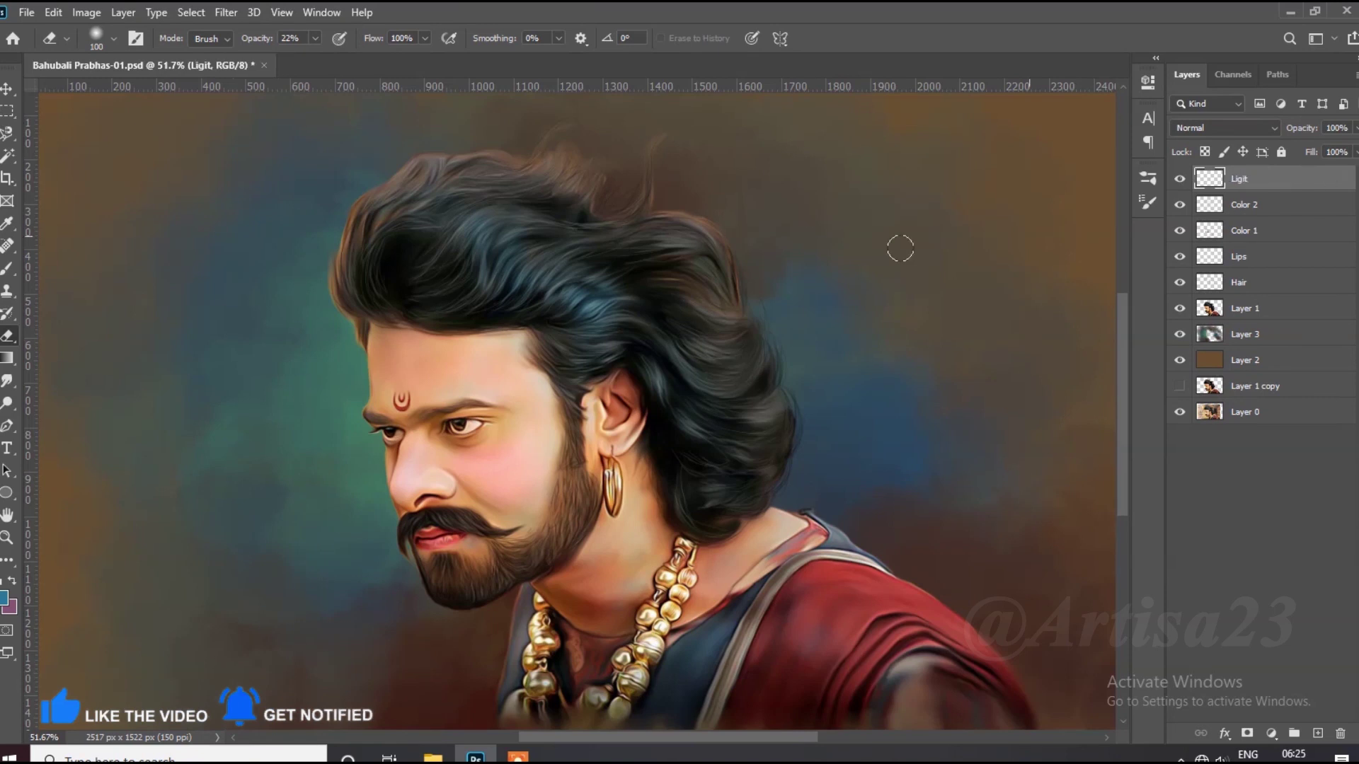
{"action": "scroll", "coordinate": [901, 246], "scroll_direction": "up", "scroll_amount": 2}
{"action": "left_click", "coordinate": [4, 598]}
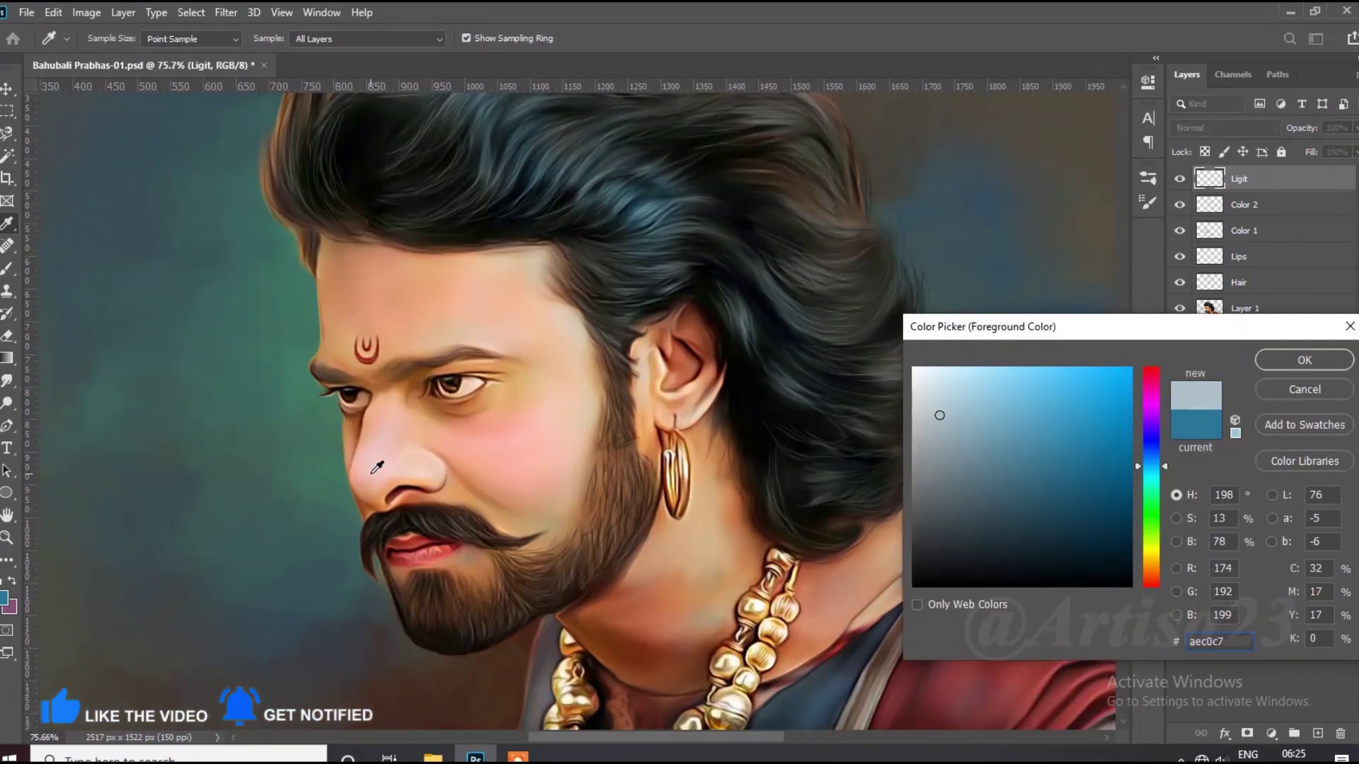
{"action": "type", "text": "f2d6d6"}
{"action": "key", "text": "Return"}
Set the Eraser to 34% opacity and brush soft light-pink highlights on the lips and face.
{"action": "key", "text": "e"}
{"action": "left_click_drag", "start_coordinate": [316, 40], "coordinate": [322, 58]}
{"action": "key", "text": "bracketleft"}
{"action": "key", "text": "bracketleft"}
{"action": "key", "text": "bracketleft"}
{"action": "scroll", "coordinate": [382, 486], "scroll_direction": "up", "scroll_amount": 3}
{"action": "key", "text": "bracketright"}
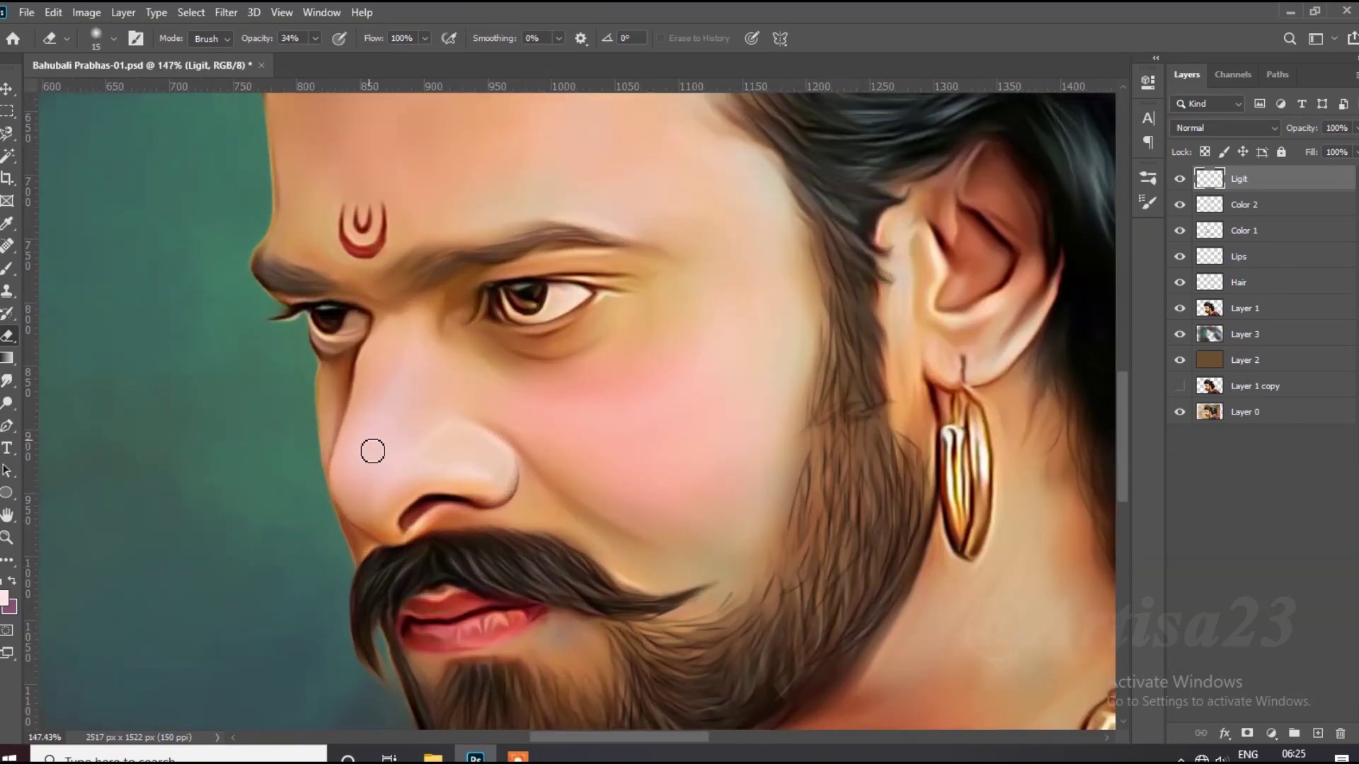
{"action": "key", "text": "b"}
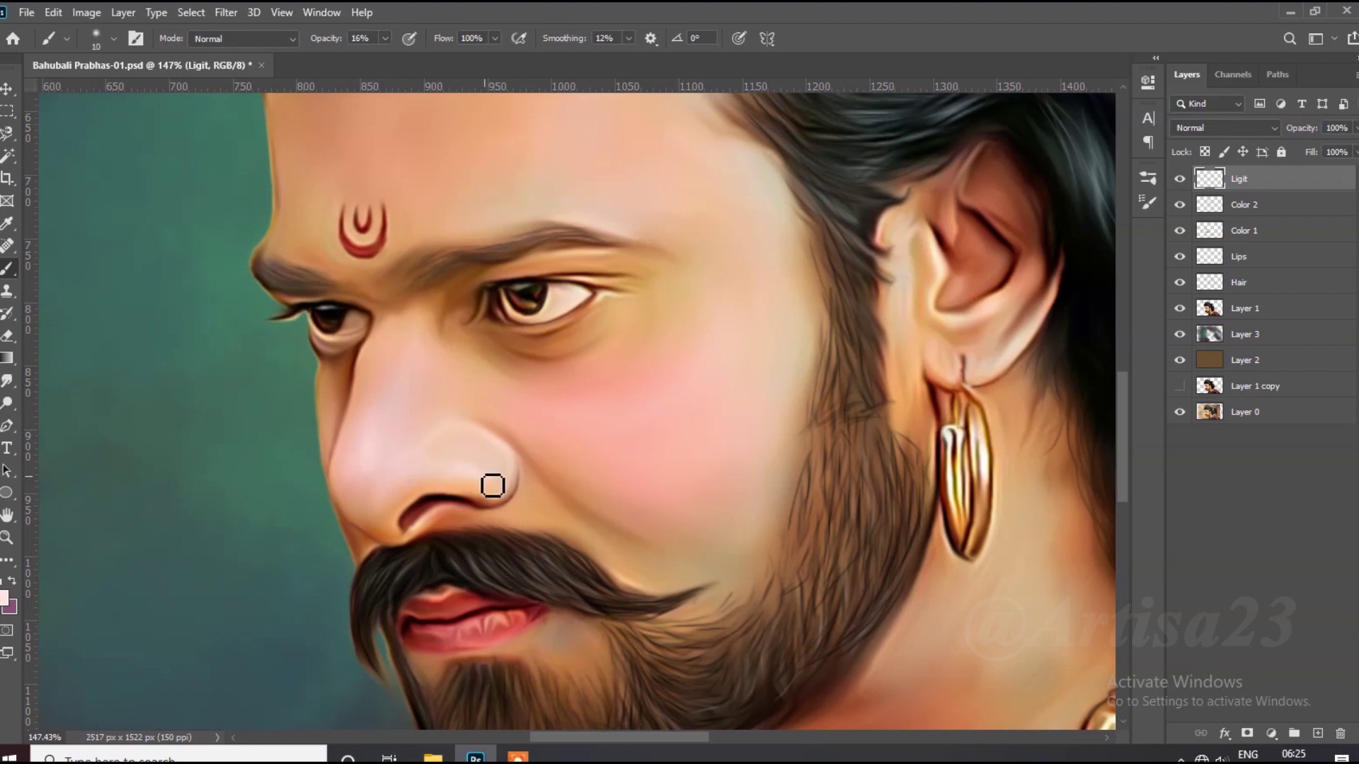
{"action": "scroll", "coordinate": [502, 308], "scroll_direction": "down", "scroll_amount": 2, "text": "alt"}
{"action": "scroll", "coordinate": [520, 305], "scroll_direction": "down", "scroll_amount": 2, "text": "alt"}
{"action": "key", "text": "bracketright"}
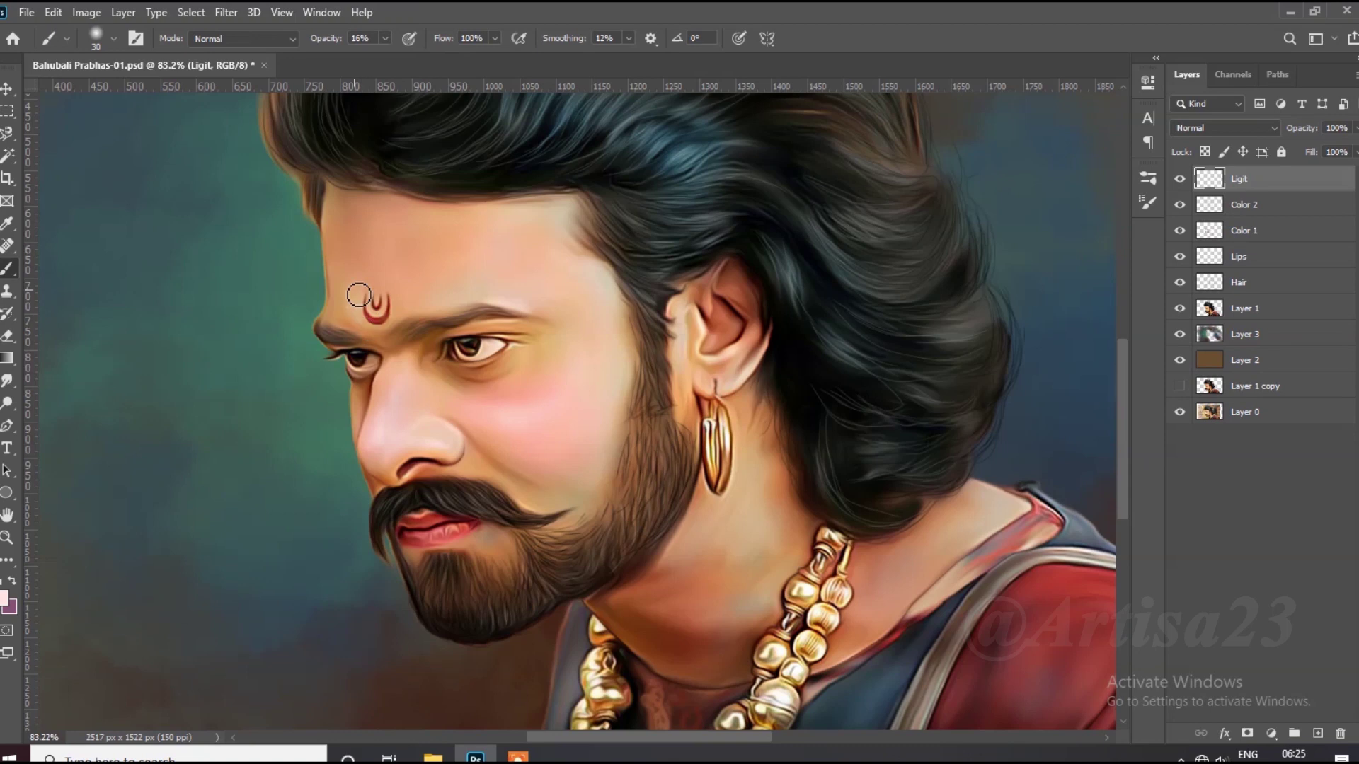
{"action": "key", "text": "bracketright"}
{"action": "key", "text": "bracketright"}
{"action": "key", "text": "bracketright"}
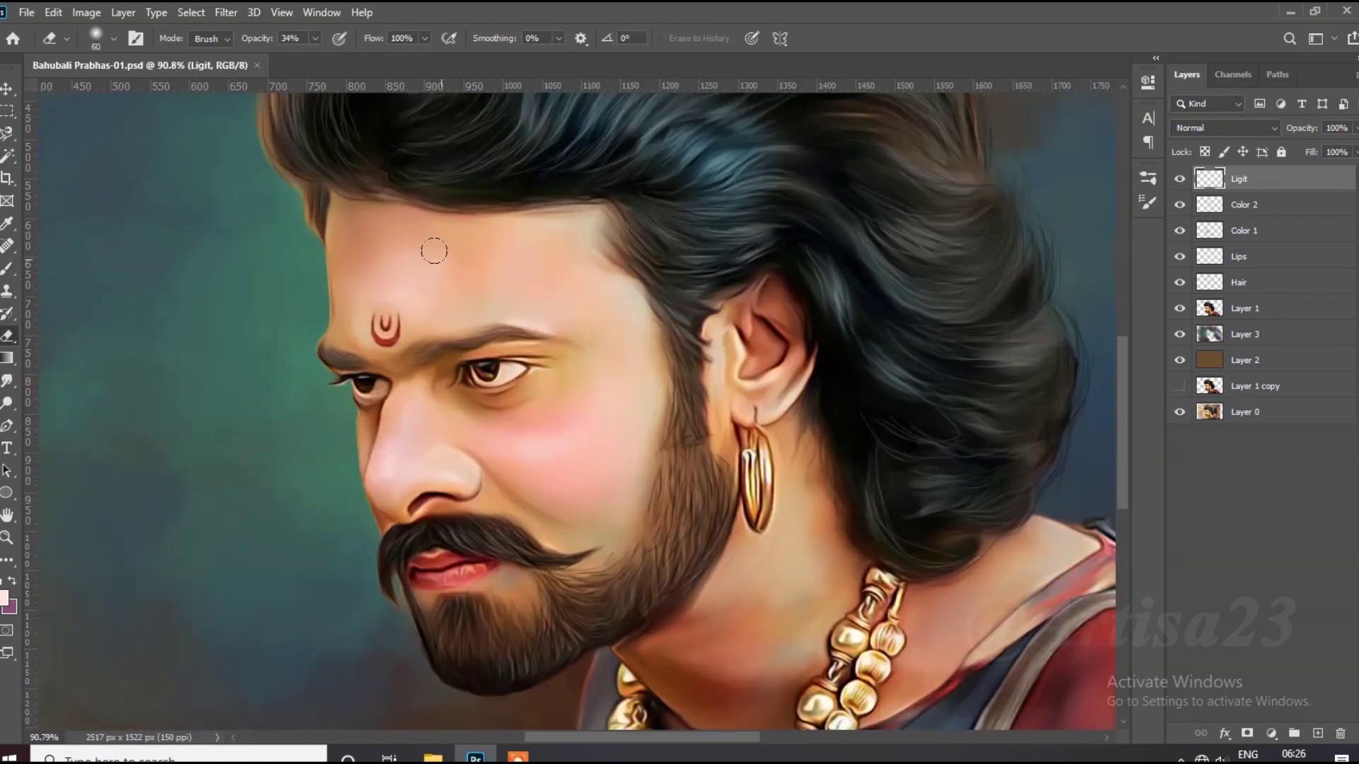
Erase back part of the forehead highlight and review the face.
{"action": "left_click_drag", "start_coordinate": [434, 251], "coordinate": [375, 280]}
{"action": "key", "text": "bracketright"}
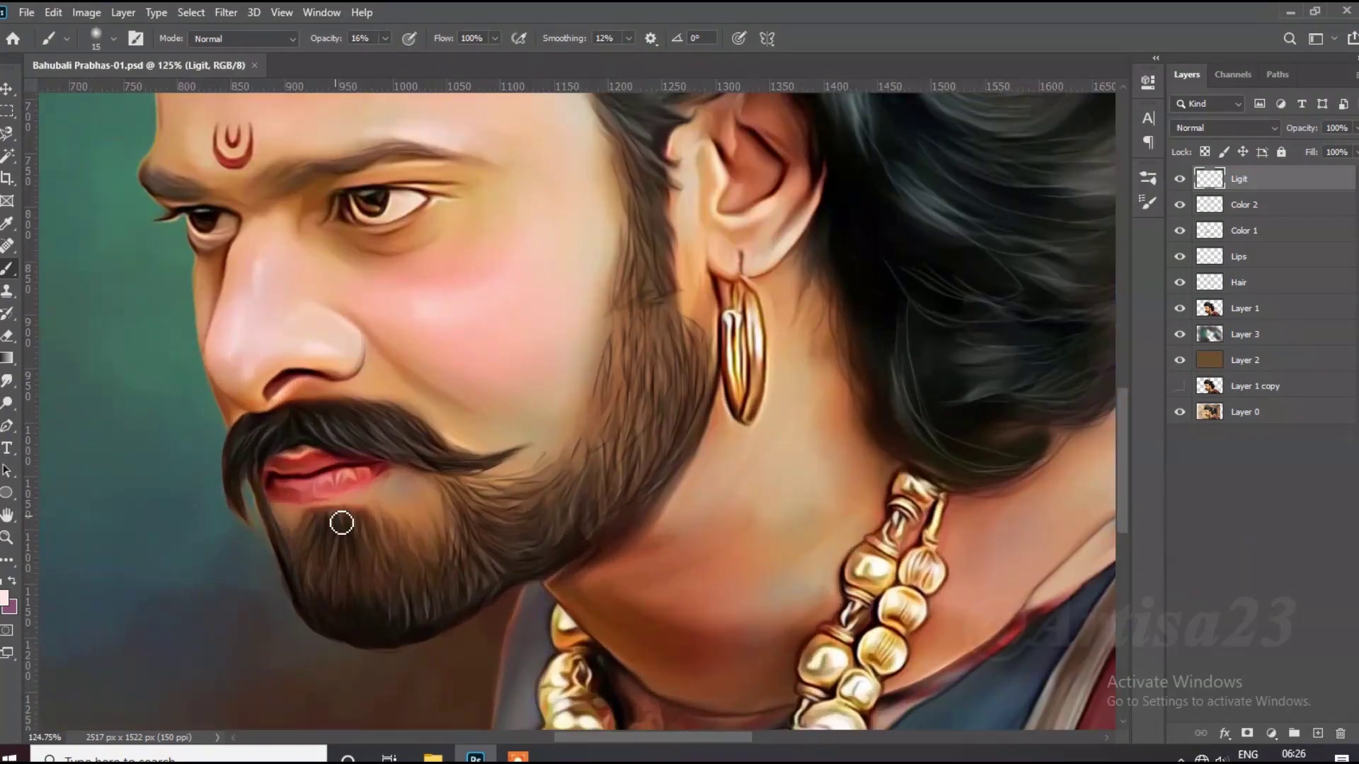
{"action": "scroll", "coordinate": [358, 494], "scroll_direction": "up", "scroll_amount": 3}
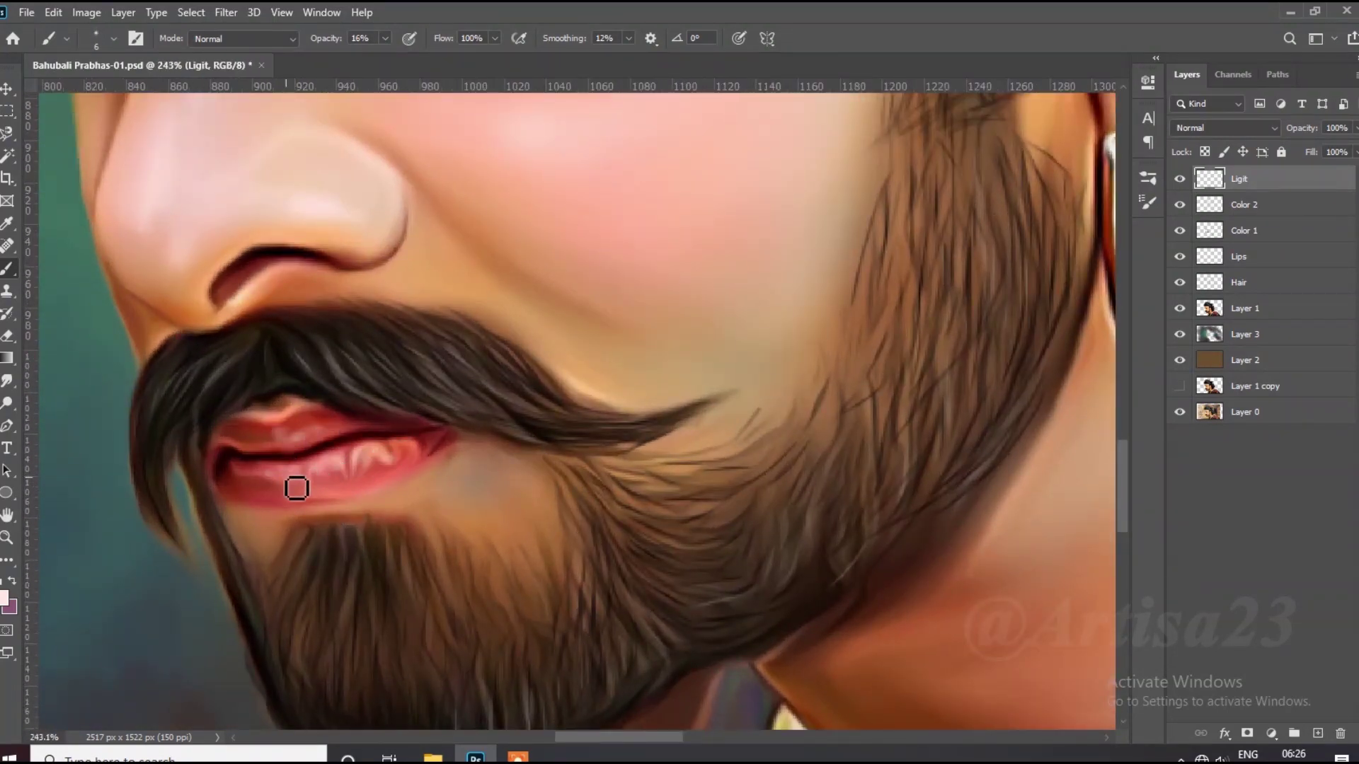
{"action": "scroll", "coordinate": [297, 489], "scroll_direction": "down", "scroll_amount": 3}
{"action": "scroll", "coordinate": [350, 411], "scroll_direction": "down", "scroll_amount": 3}
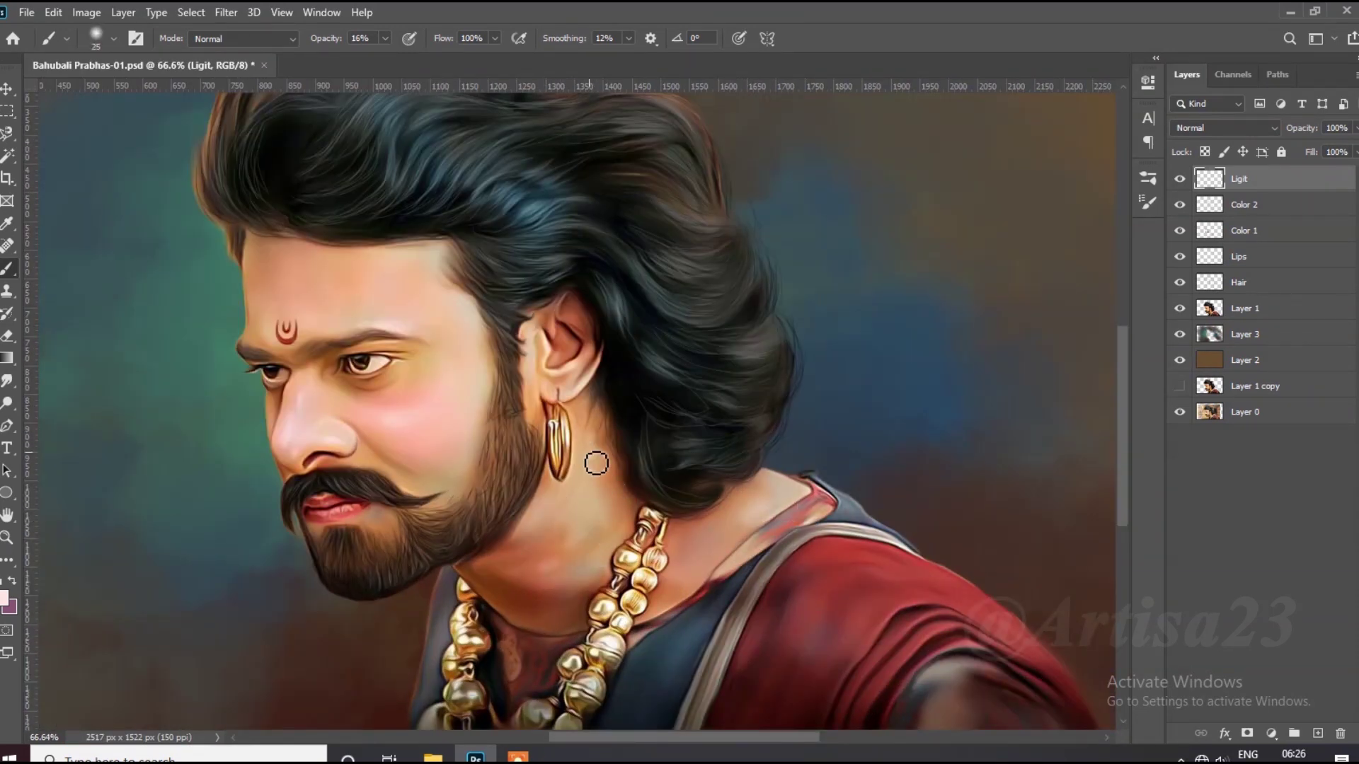
{"action": "scroll", "coordinate": [596, 464], "scroll_direction": "down", "scroll_amount": 5}
{"action": "scroll", "coordinate": [826, 628], "scroll_direction": "up", "scroll_amount": 3}
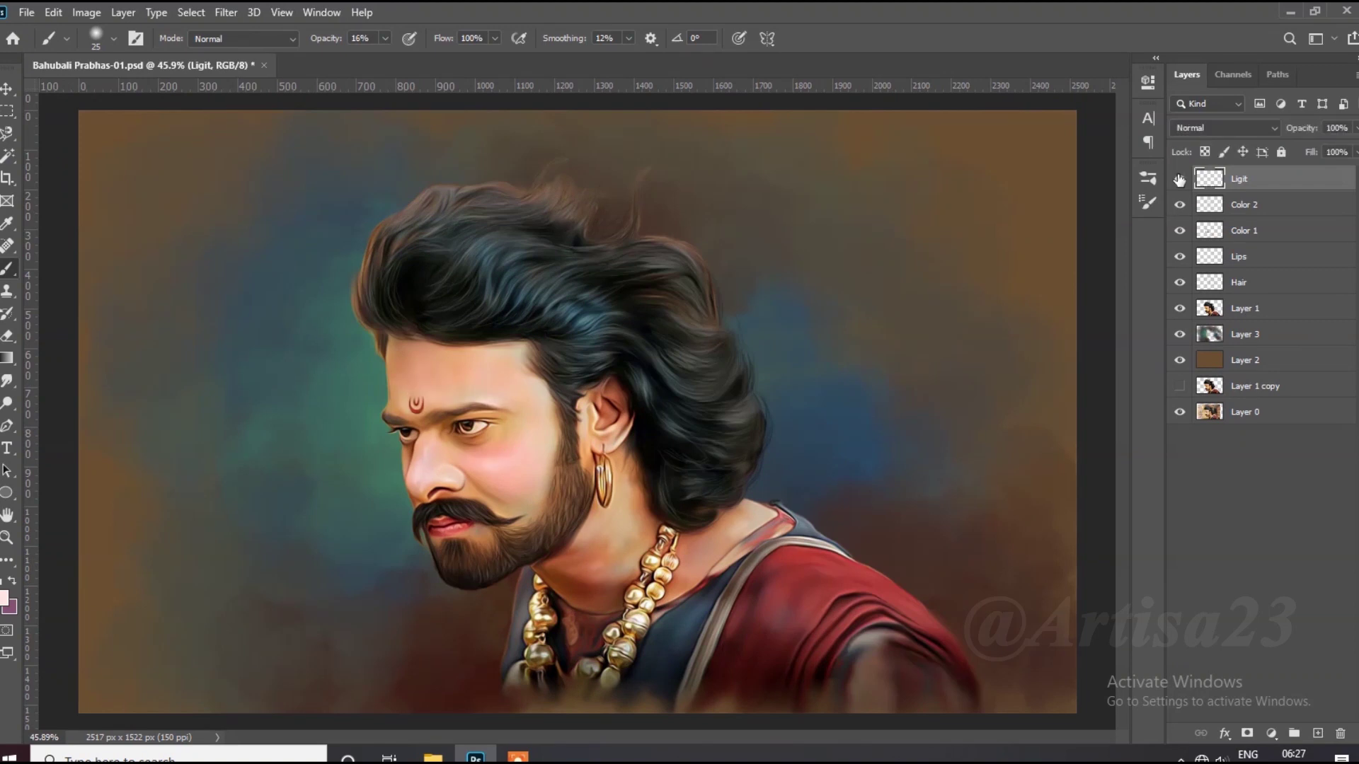
{"action": "scroll", "coordinate": [564, 306], "scroll_direction": "down", "scroll_amount": 2}
{"action": "scroll", "coordinate": [564, 307], "scroll_direction": "up", "scroll_amount": 1}
{"action": "scroll", "coordinate": [680, 396], "scroll_direction": "down", "scroll_amount": 1}
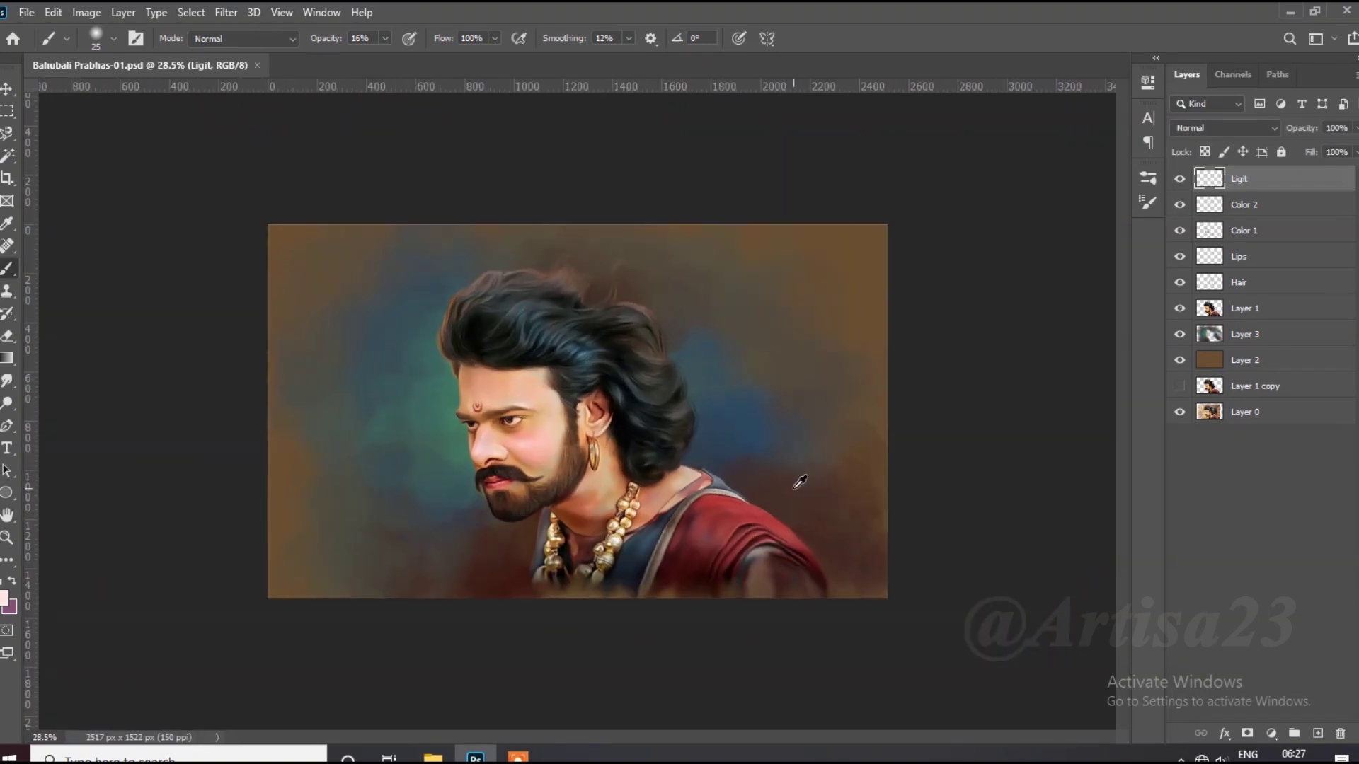
{"action": "scroll", "coordinate": [520, 420], "scroll_direction": "up", "scroll_amount": 5}
{"action": "scroll", "coordinate": [520, 420], "scroll_direction": "up", "scroll_amount": 3}
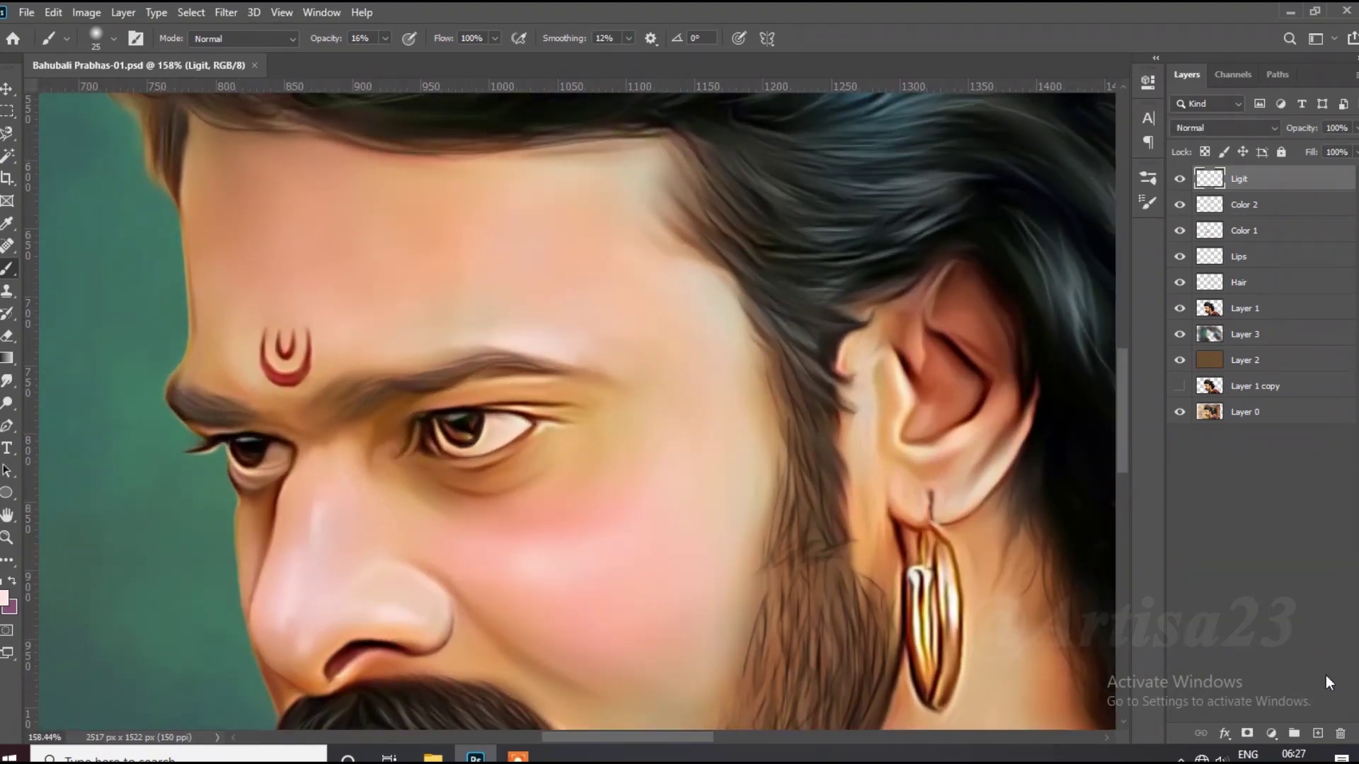
Add Layer 4 for the eye highlights and zoom in on the eyes.
{"action": "key", "text": "ctrl+bracketleft"}
{"action": "key", "text": "ctrl+bracketleft"}
{"action": "key", "text": "ctrl+bracketleft"}
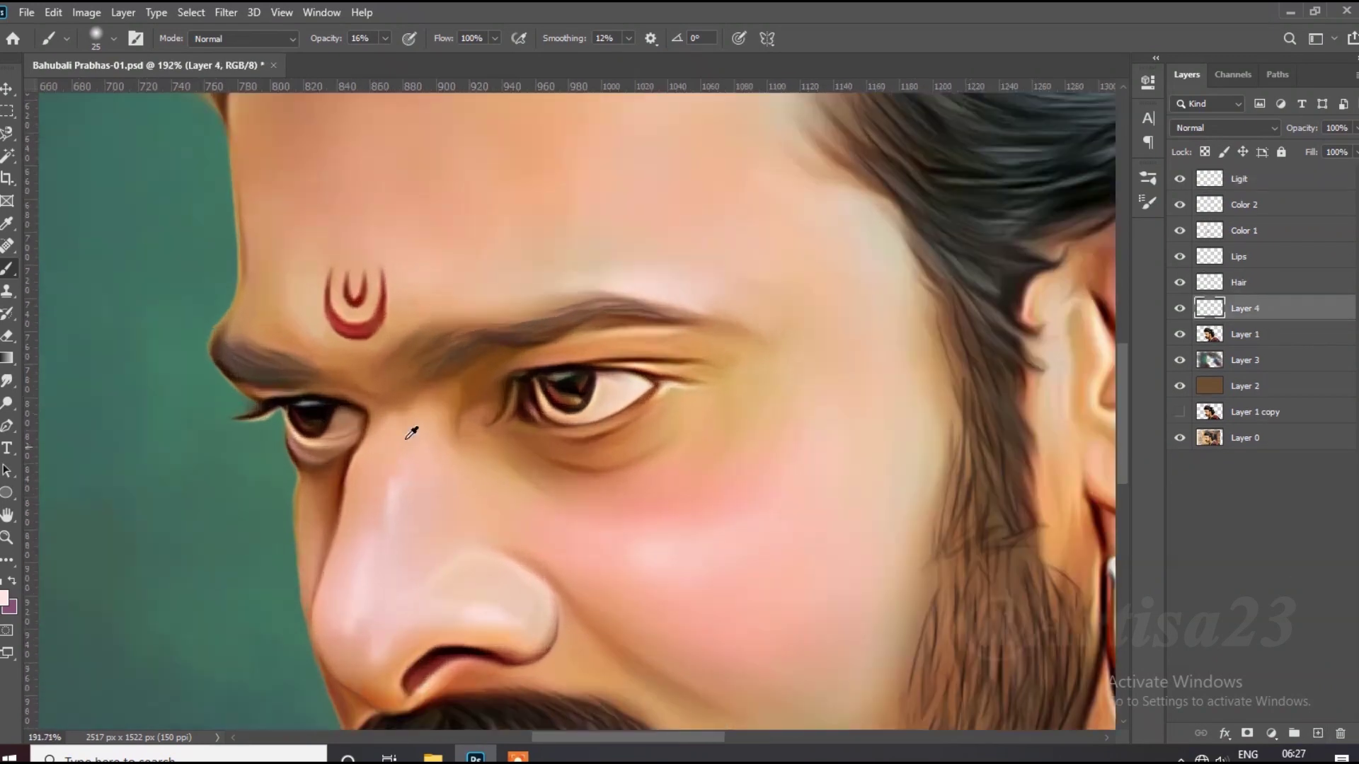
{"action": "scroll", "coordinate": [453, 425], "scroll_direction": "up", "scroll_amount": 5}
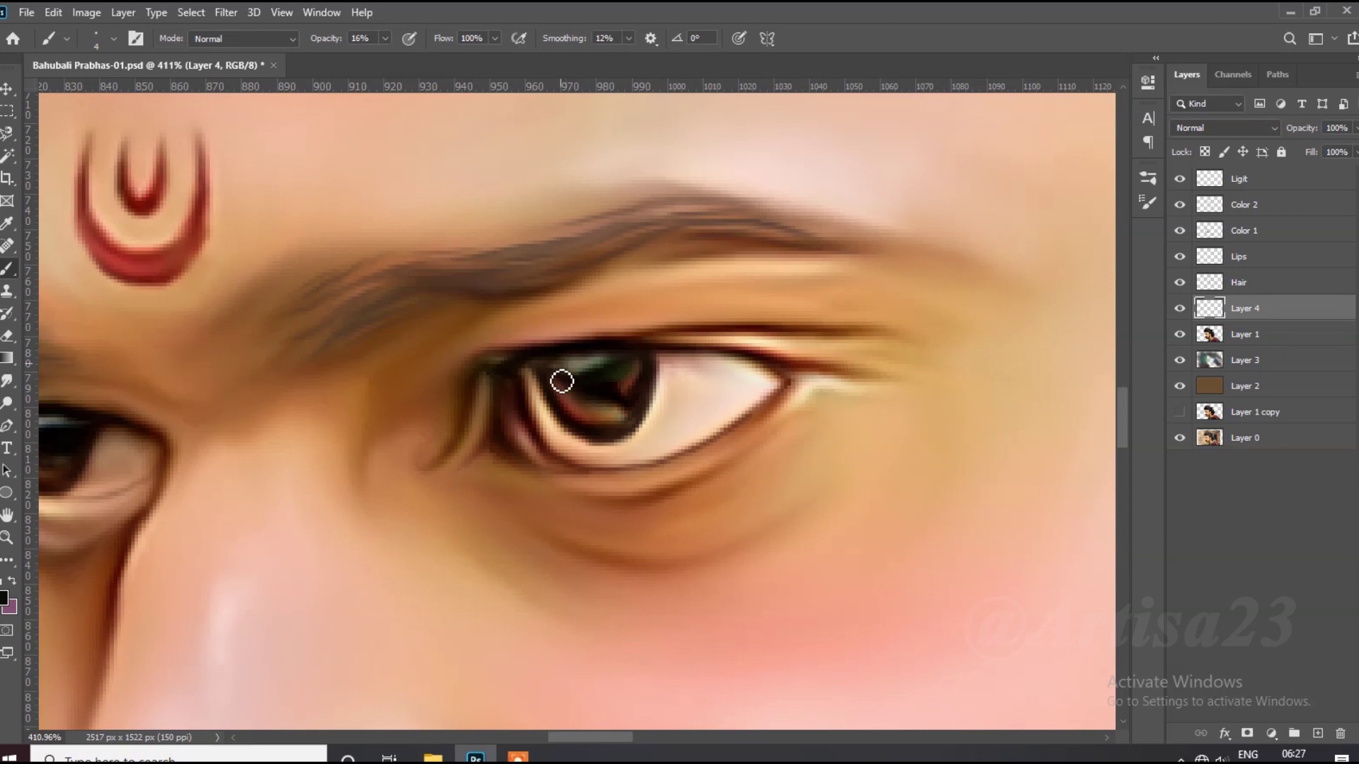
{"action": "scroll", "coordinate": [561, 382], "scroll_direction": "down", "scroll_amount": 5}
{"action": "scroll", "coordinate": [266, 421], "scroll_direction": "up", "scroll_amount": 7}
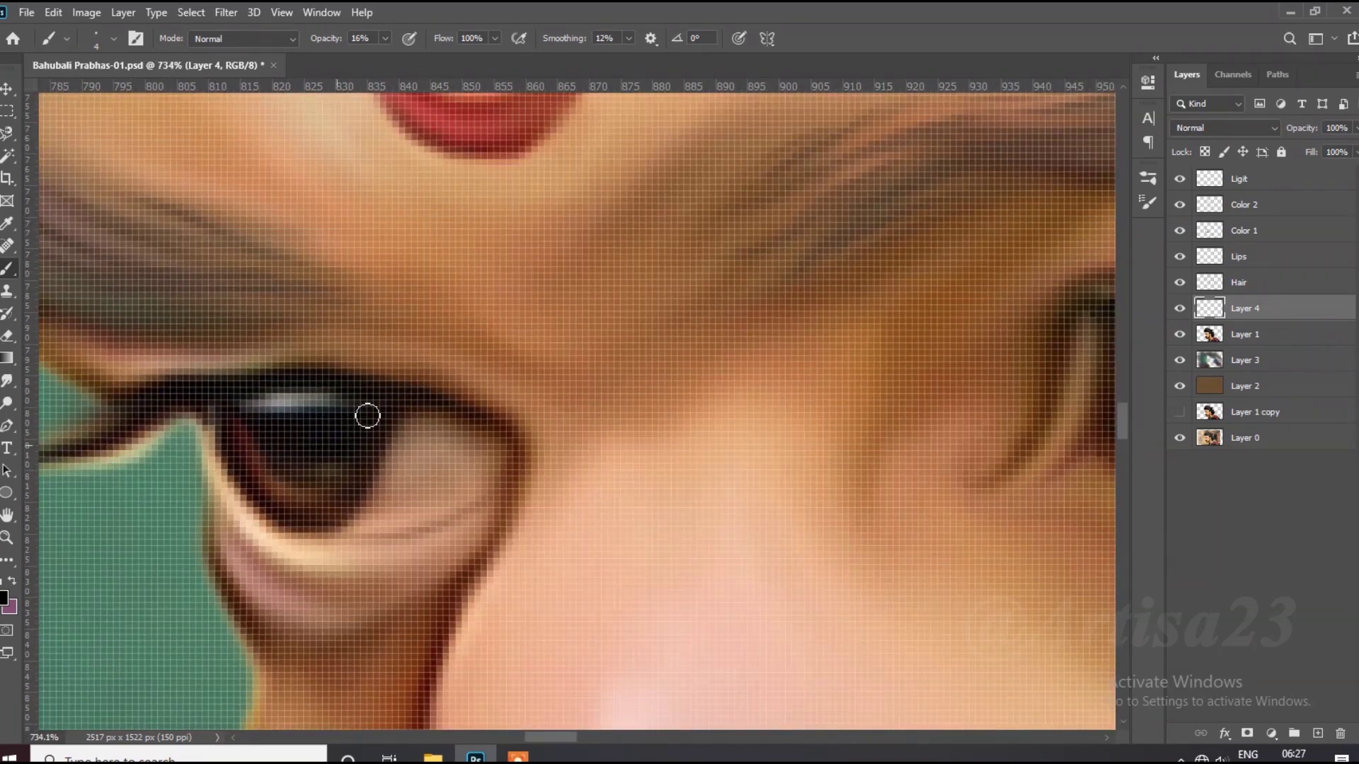
{"action": "scroll", "coordinate": [227, 408], "scroll_direction": "down", "scroll_amount": 4}
{"action": "scroll", "coordinate": [397, 388], "scroll_direction": "down", "scroll_amount": 2}
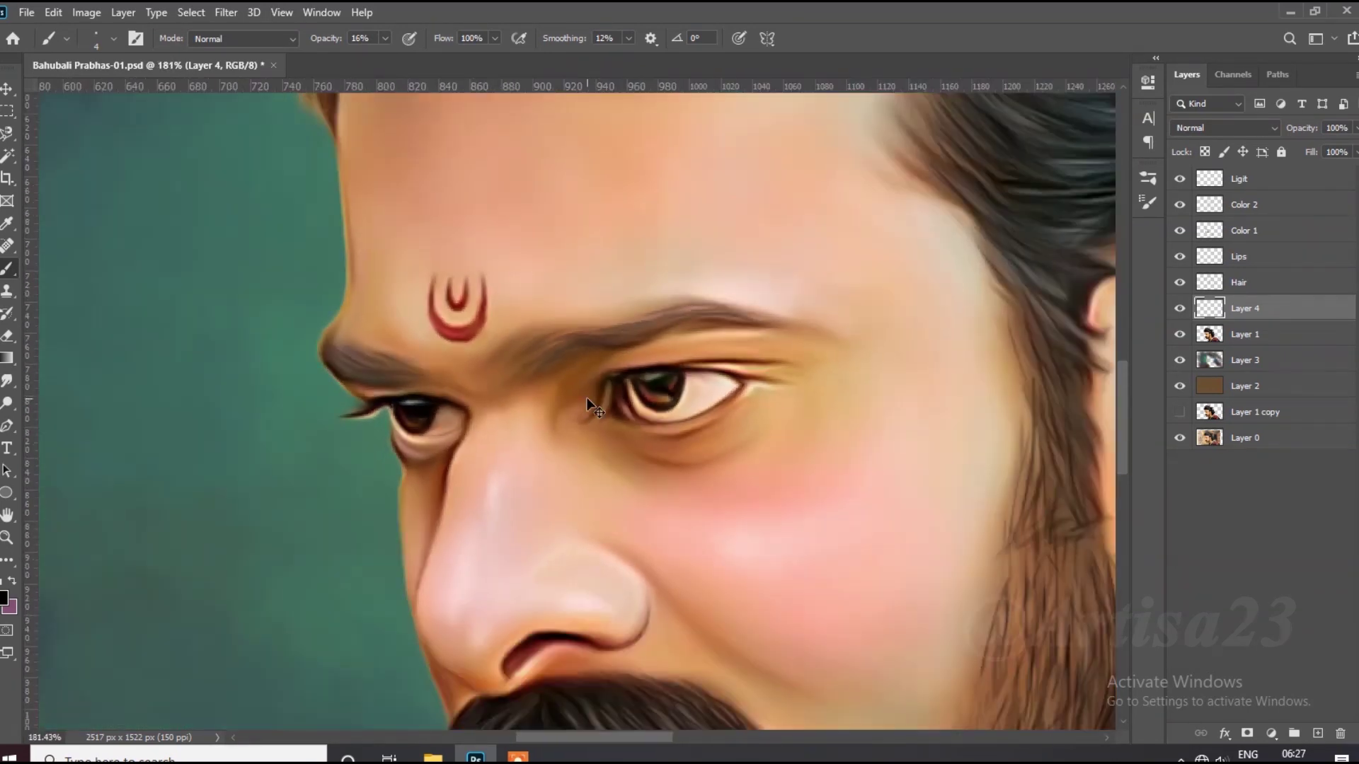
{"action": "scroll", "coordinate": [425, 386], "scroll_direction": "up", "scroll_amount": 4}
{"action": "scroll", "coordinate": [455, 382], "scroll_direction": "up", "scroll_amount": 2}
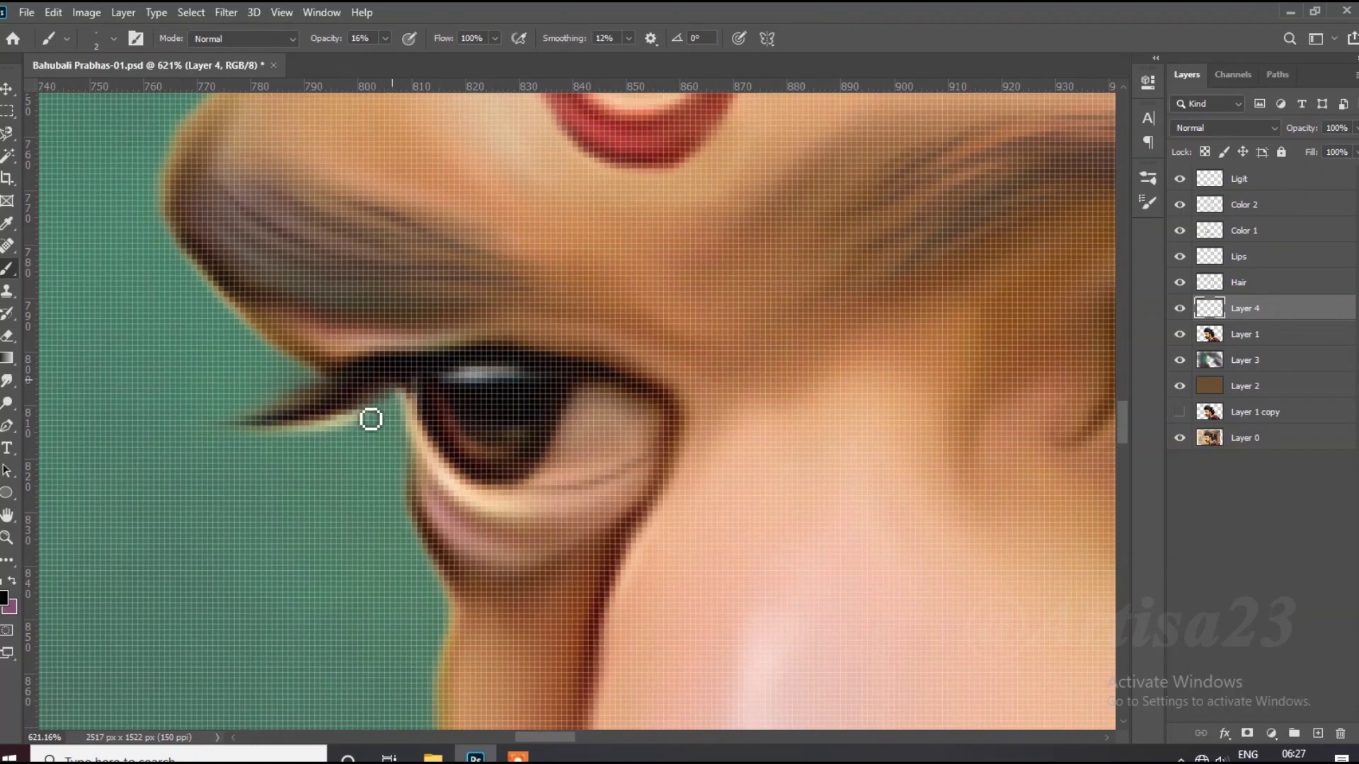
{"action": "scroll", "coordinate": [371, 419], "scroll_direction": "down", "scroll_amount": 5}
{"action": "scroll", "coordinate": [582, 332], "scroll_direction": "up", "scroll_amount": 5}
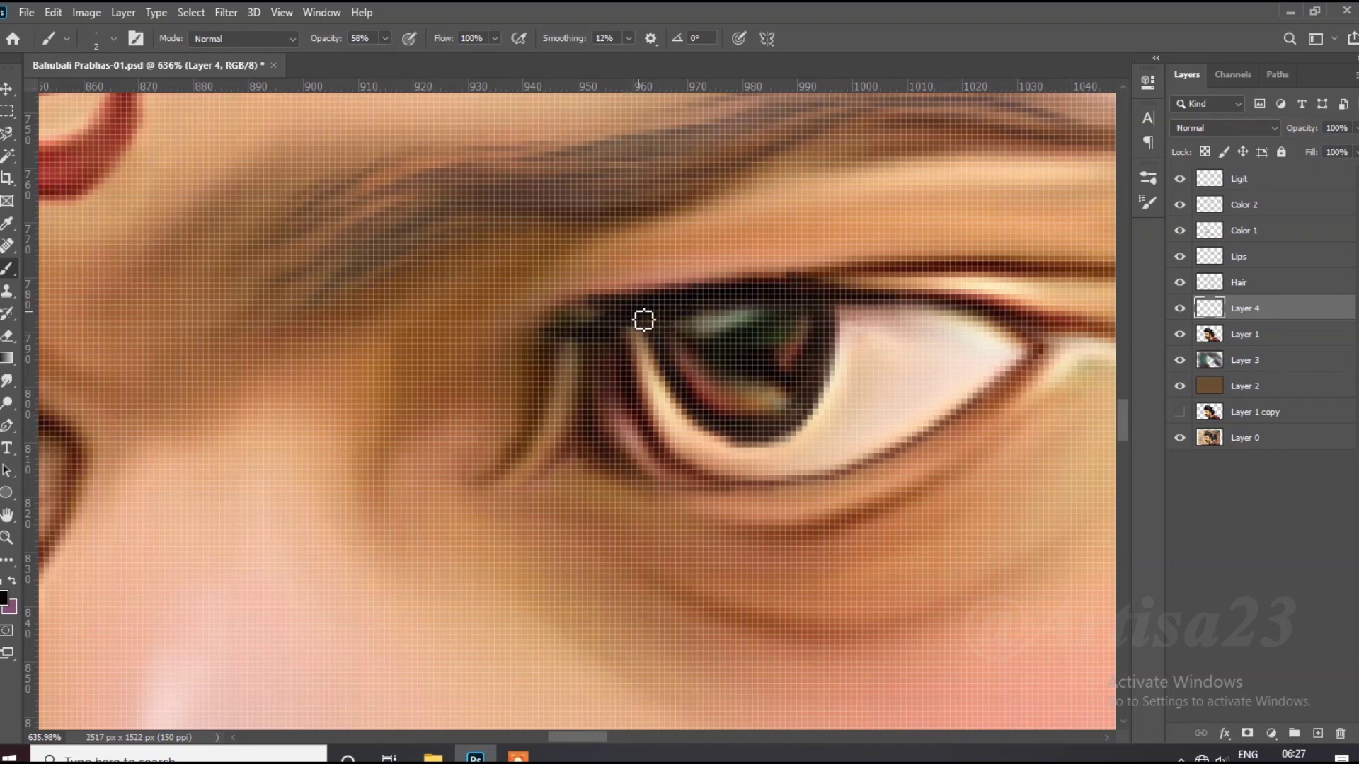
{"action": "scroll", "coordinate": [644, 320], "scroll_direction": "down", "scroll_amount": 3}
{"action": "scroll", "coordinate": [586, 318], "scroll_direction": "down", "scroll_amount": 2}
{"action": "scroll", "coordinate": [637, 326], "scroll_direction": "up", "scroll_amount": 3}
{"action": "scroll", "coordinate": [646, 311], "scroll_direction": "up", "scroll_amount": 1}
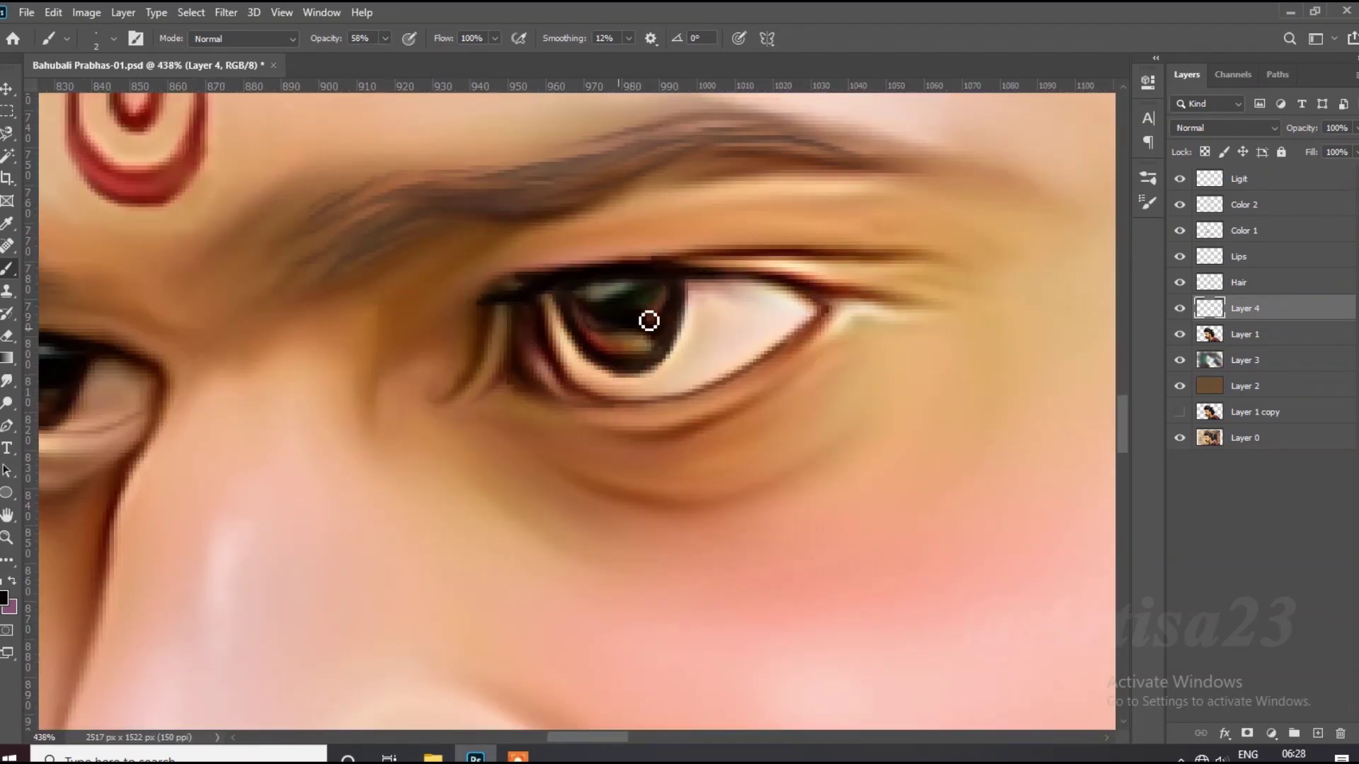
{"action": "scroll", "coordinate": [649, 320], "scroll_direction": "down", "scroll_amount": 2}
{"action": "scroll", "coordinate": [602, 318], "scroll_direction": "down", "scroll_amount": 1}
{"action": "scroll", "coordinate": [552, 311], "scroll_direction": "up", "scroll_amount": 1}
{"action": "scroll", "coordinate": [517, 307], "scroll_direction": "up", "scroll_amount": 2}
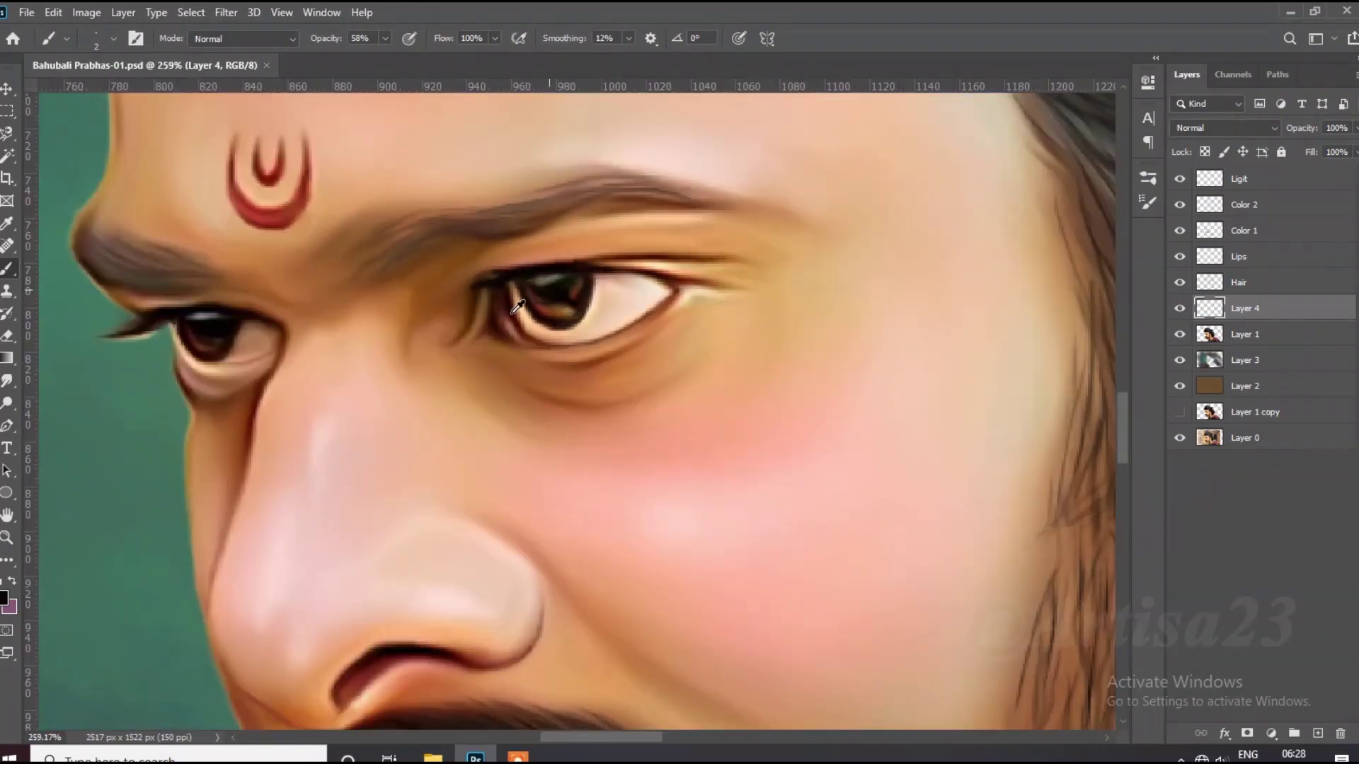
Set the foreground to white and paint a small catch-light on each iris.
{"action": "key", "text": "i"}
{"action": "left_click", "coordinate": [4, 598]}
{"action": "key", "text": "Return"}
{"action": "scroll", "coordinate": [536, 341], "scroll_direction": "up", "scroll_amount": 3}
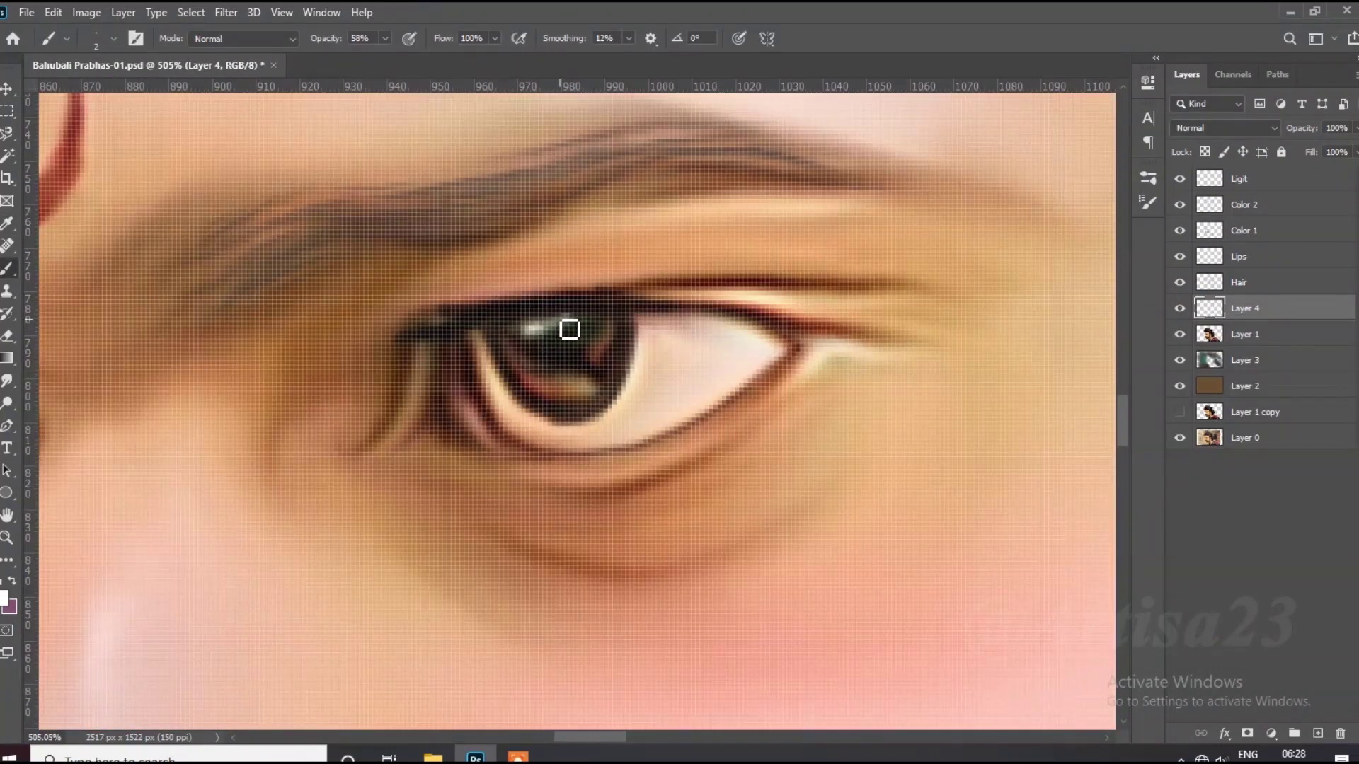
{"action": "scroll", "coordinate": [570, 329], "scroll_direction": "down", "scroll_amount": 3}
{"action": "scroll", "coordinate": [431, 361], "scroll_direction": "up", "scroll_amount": 3}
{"action": "left_click_drag", "start_coordinate": [368, 357], "coordinate": [430, 361]}
{"action": "scroll", "coordinate": [442, 355], "scroll_direction": "up", "scroll_amount": 2}
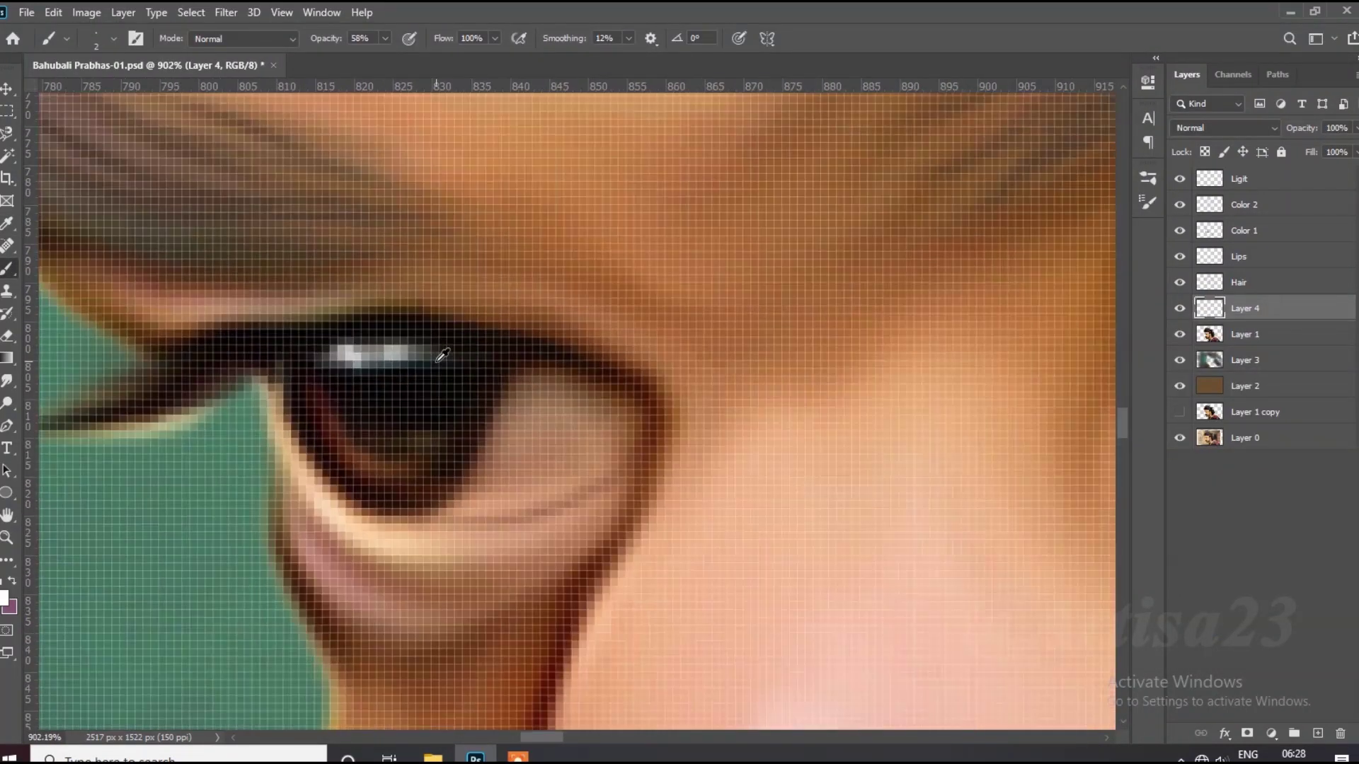
{"action": "scroll", "coordinate": [466, 380], "scroll_direction": "down", "scroll_amount": 4}
{"action": "scroll", "coordinate": [673, 375], "scroll_direction": "up", "scroll_amount": 3}
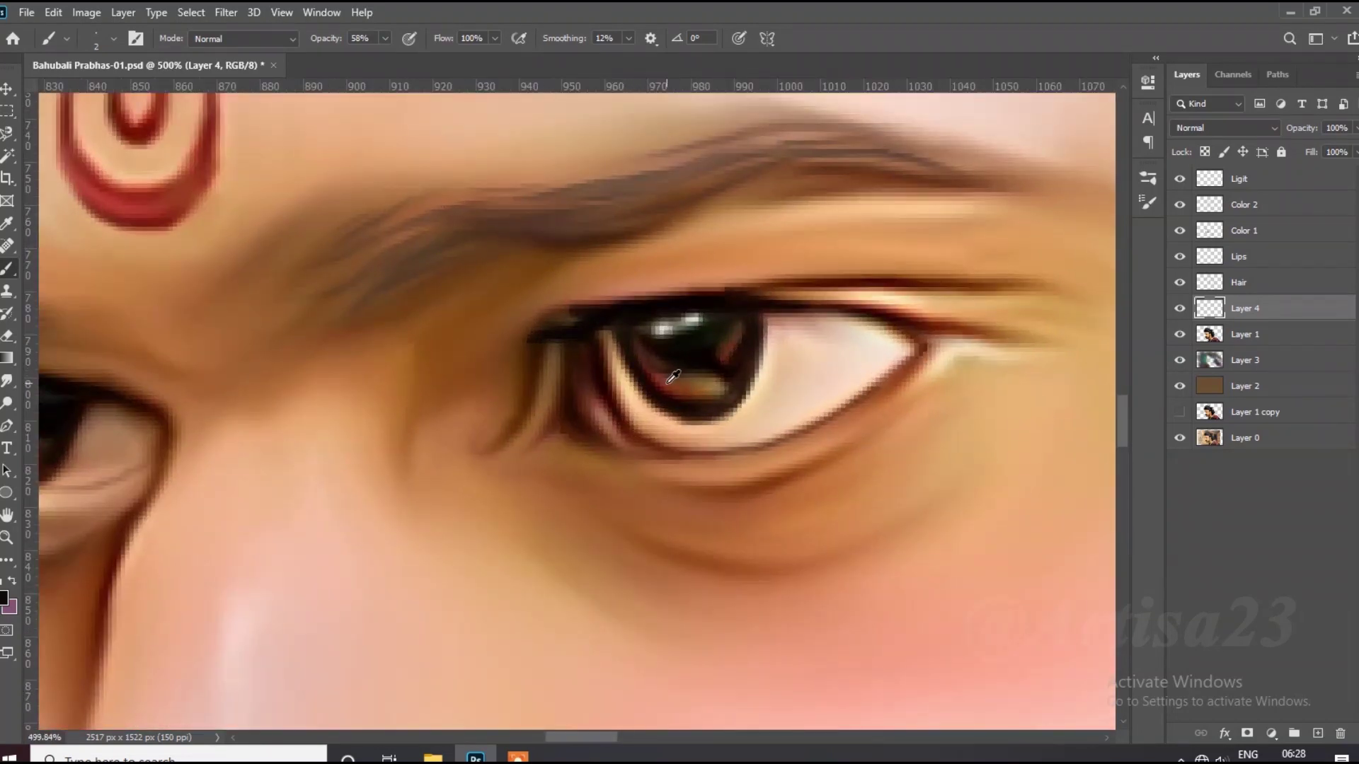
Set the foreground to crimson #bf1835 and brush it into the lower irises.
{"action": "left_click", "coordinate": [5, 600]}
{"action": "left_click", "coordinate": [1093, 430]}
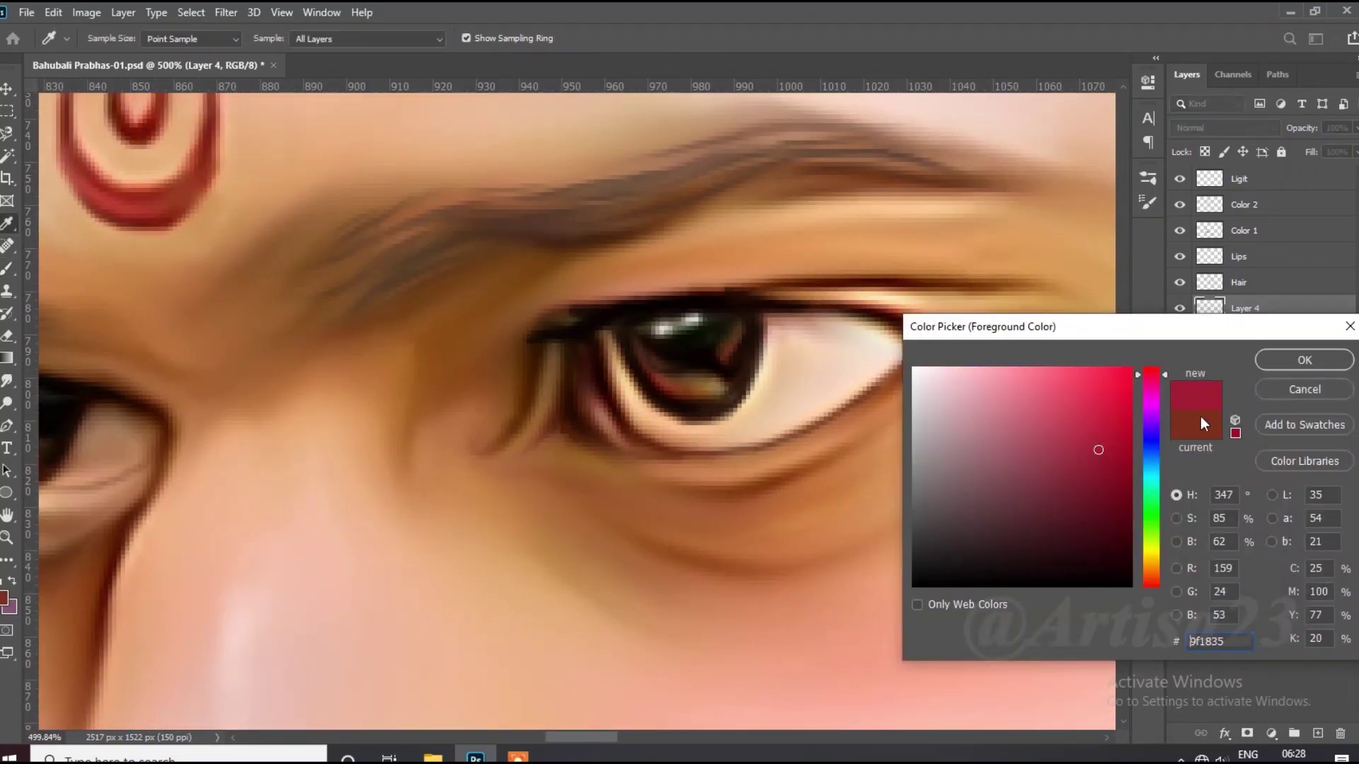
{"action": "left_click", "coordinate": [1305, 359]}
{"action": "key", "text": "b"}
{"action": "scroll", "coordinate": [696, 398], "scroll_direction": "up", "scroll_amount": 2}
{"action": "scroll", "coordinate": [932, 380], "scroll_direction": "down", "scroll_amount": 2}
{"action": "scroll", "coordinate": [390, 452], "scroll_direction": "up", "scroll_amount": 2}
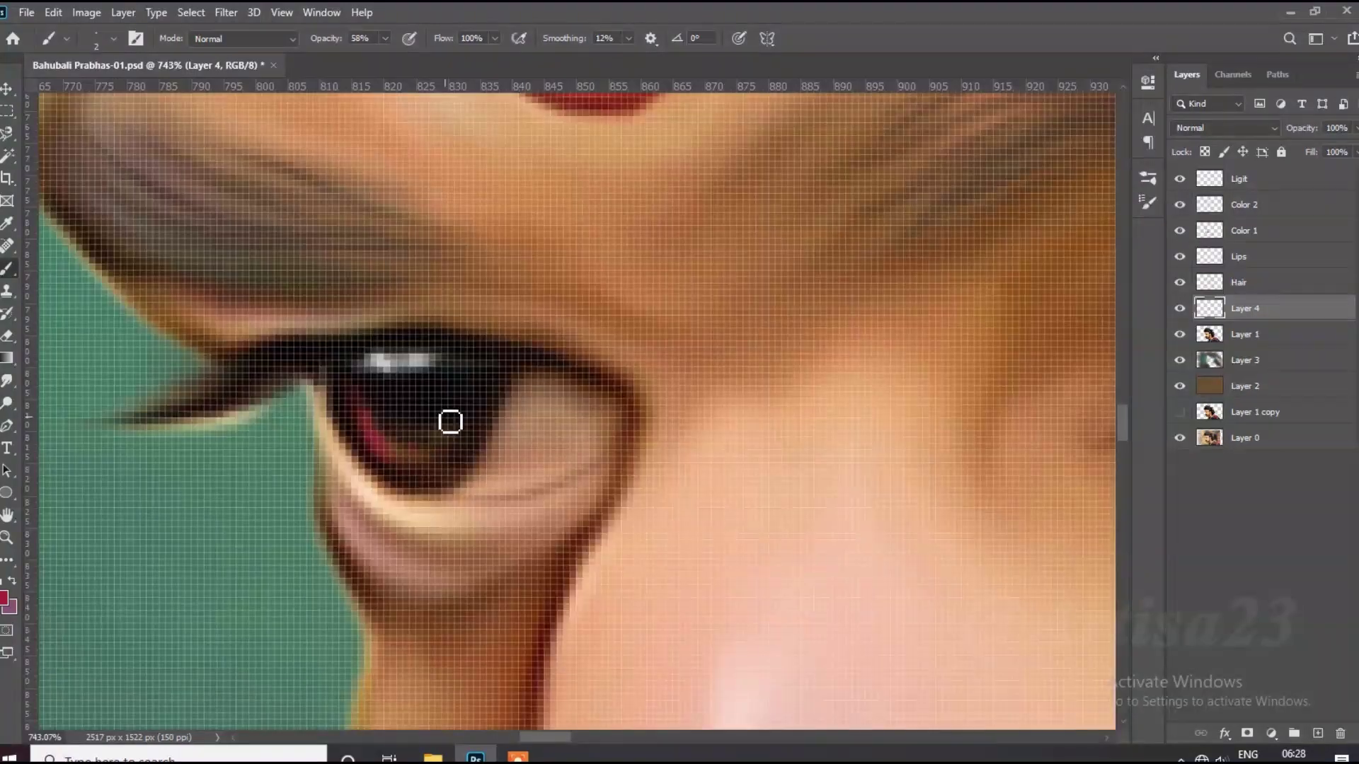
{"action": "scroll", "coordinate": [450, 422], "scroll_direction": "down", "scroll_amount": 5}
Sample the tan skin colour beside the eye to touch up the lids.
{"action": "left_click", "coordinate": [495, 453], "text": "alt"}
{"action": "scroll", "coordinate": [244, 430], "scroll_direction": "up", "scroll_amount": 5}
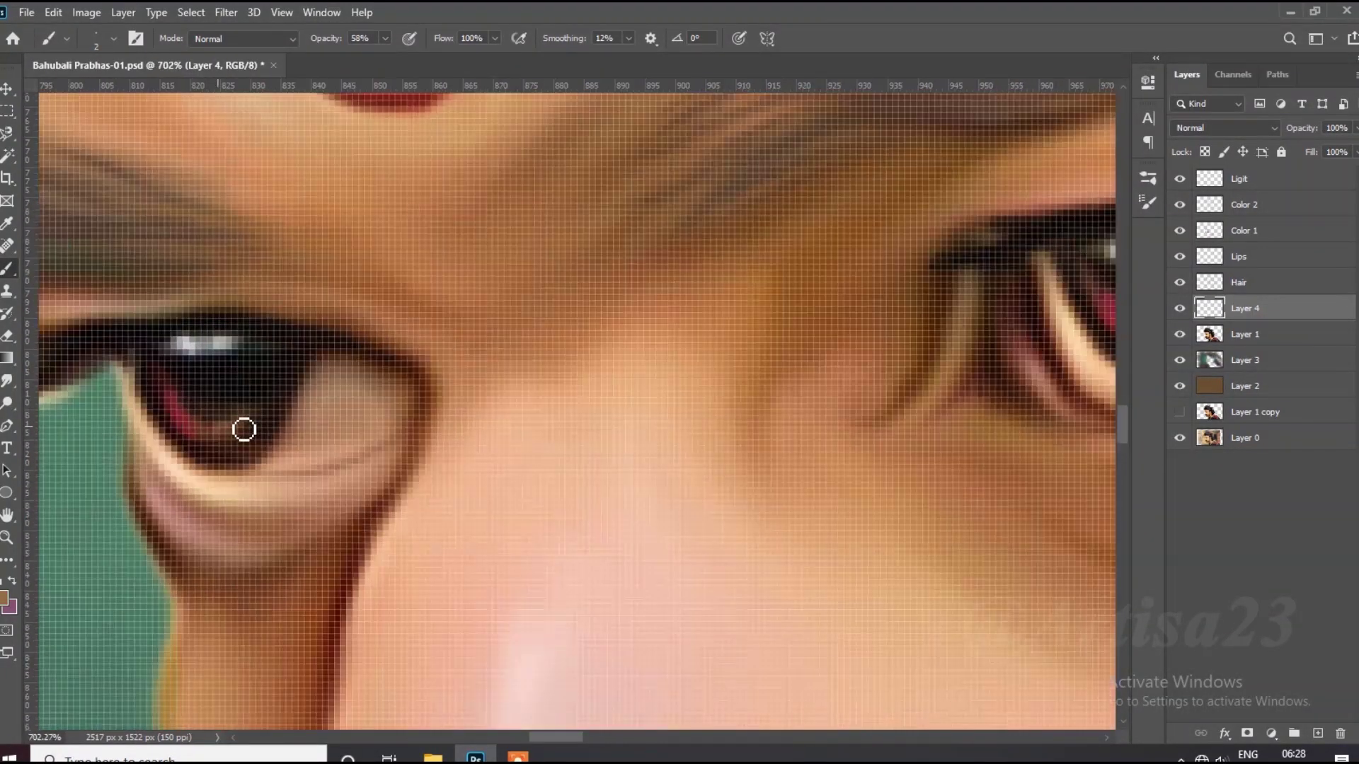
{"action": "scroll", "coordinate": [244, 429], "scroll_direction": "down", "scroll_amount": 3}
{"action": "scroll", "coordinate": [354, 439], "scroll_direction": "down", "scroll_amount": 2}
{"action": "scroll", "coordinate": [467, 448], "scroll_direction": "down", "scroll_amount": 1}
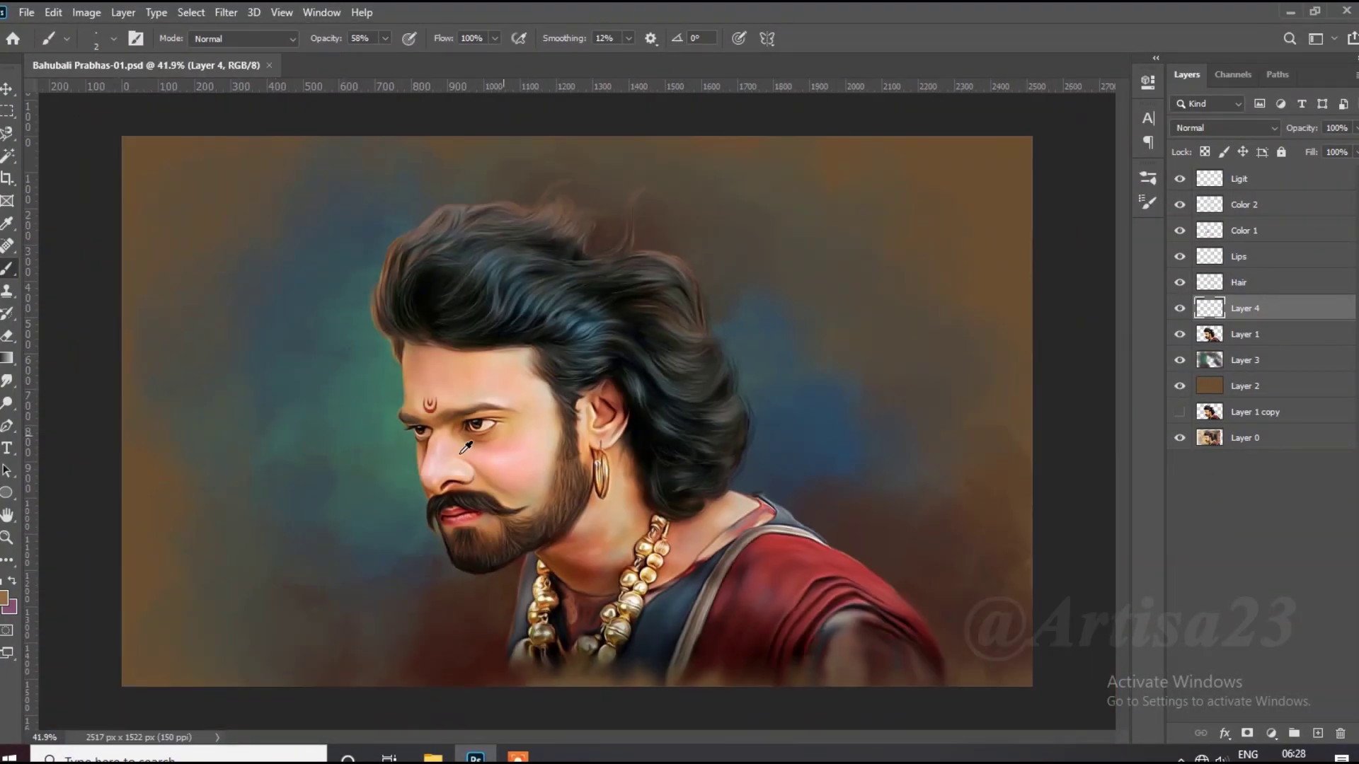
Sample a dark colour from the eye and refine the eye detail.
{"action": "left_click", "coordinate": [463, 451], "text": "alt"}
{"action": "scroll", "coordinate": [466, 447], "scroll_direction": "up", "scroll_amount": 2}
{"action": "scroll", "coordinate": [467, 447], "scroll_direction": "down", "scroll_amount": 1}
{"action": "scroll", "coordinate": [496, 425], "scroll_direction": "up", "scroll_amount": 6}
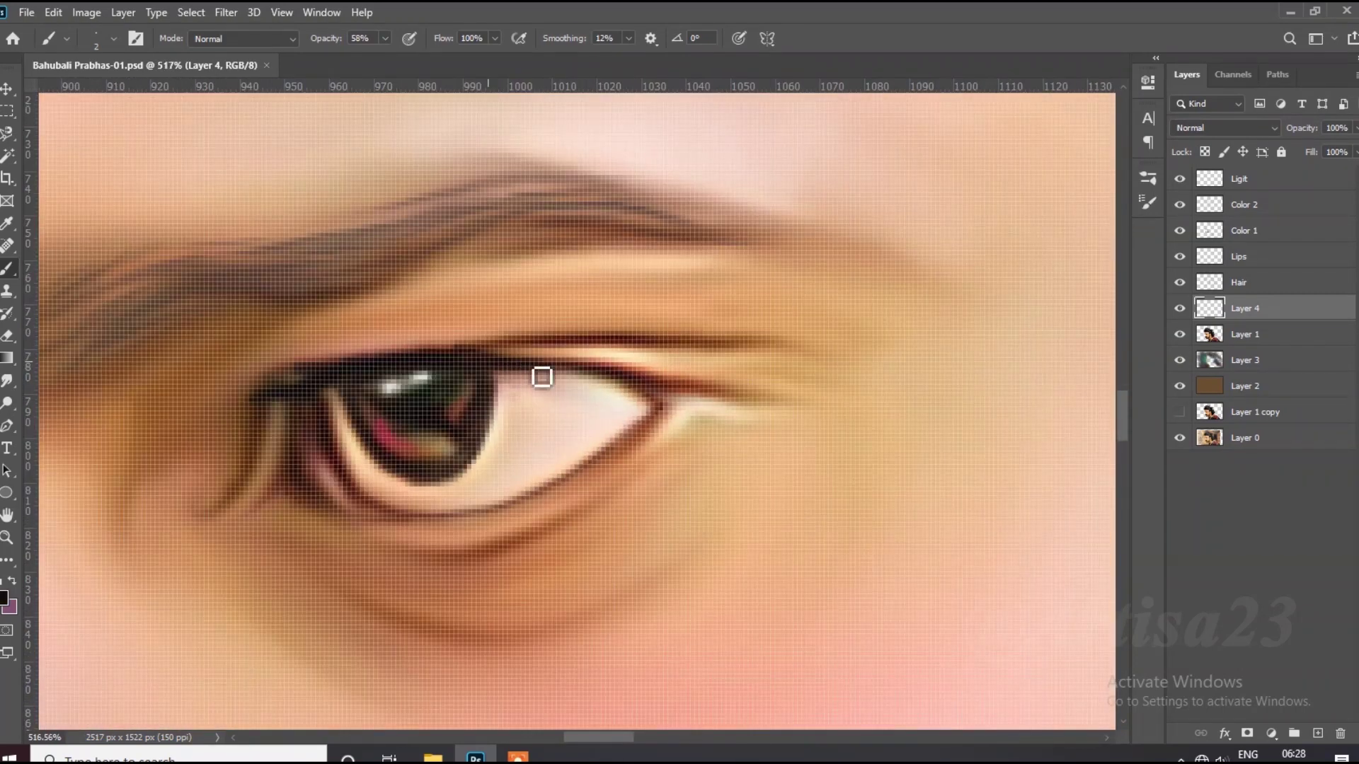
{"action": "scroll", "coordinate": [510, 379], "scroll_direction": "down", "scroll_amount": 2}
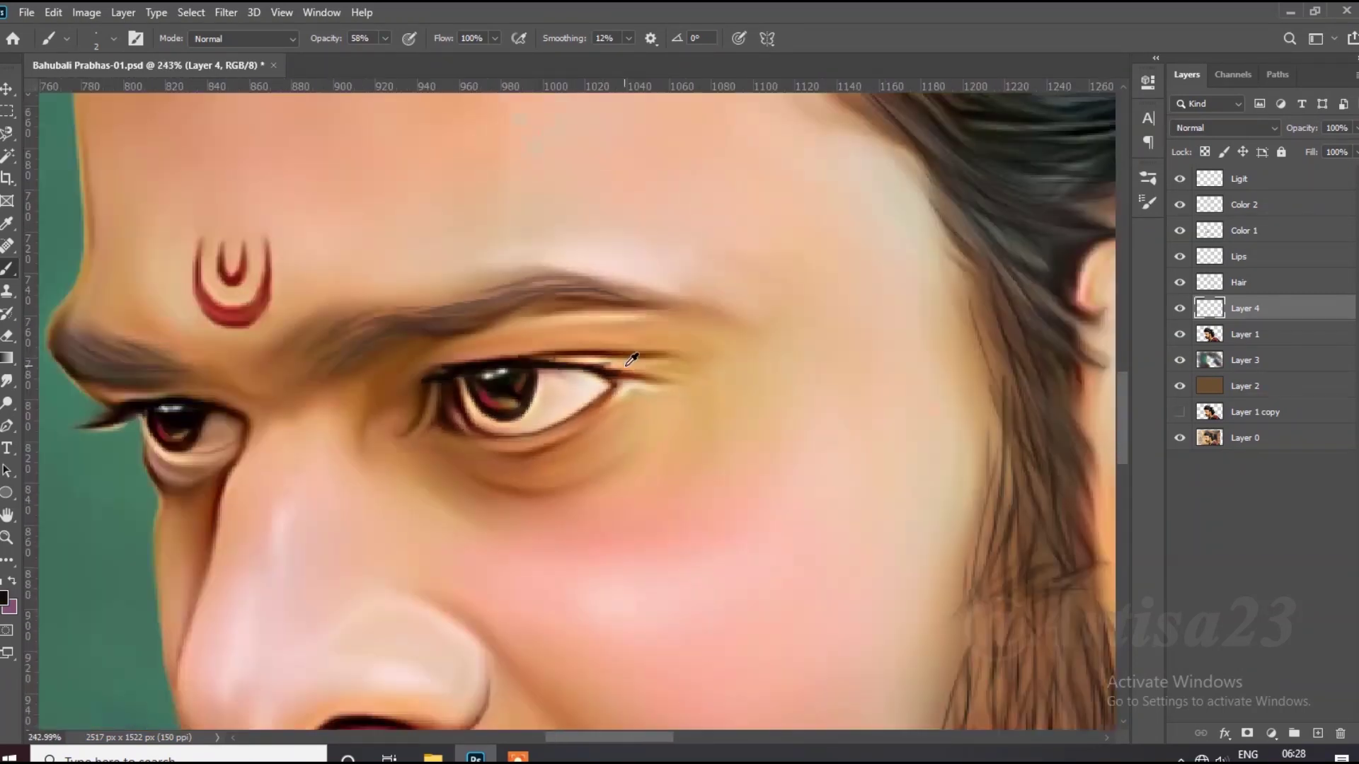
{"action": "scroll", "coordinate": [566, 400], "scroll_direction": "down", "scroll_amount": 2}
{"action": "scroll", "coordinate": [637, 425], "scroll_direction": "down", "scroll_amount": 1}
{"action": "scroll", "coordinate": [690, 442], "scroll_direction": "down", "scroll_amount": 1}
{"action": "scroll", "coordinate": [858, 437], "scroll_direction": "up", "scroll_amount": 1}
{"action": "scroll", "coordinate": [944, 404], "scroll_direction": "down", "scroll_amount": 1}
{"action": "scroll", "coordinate": [859, 425], "scroll_direction": "up", "scroll_amount": 1}
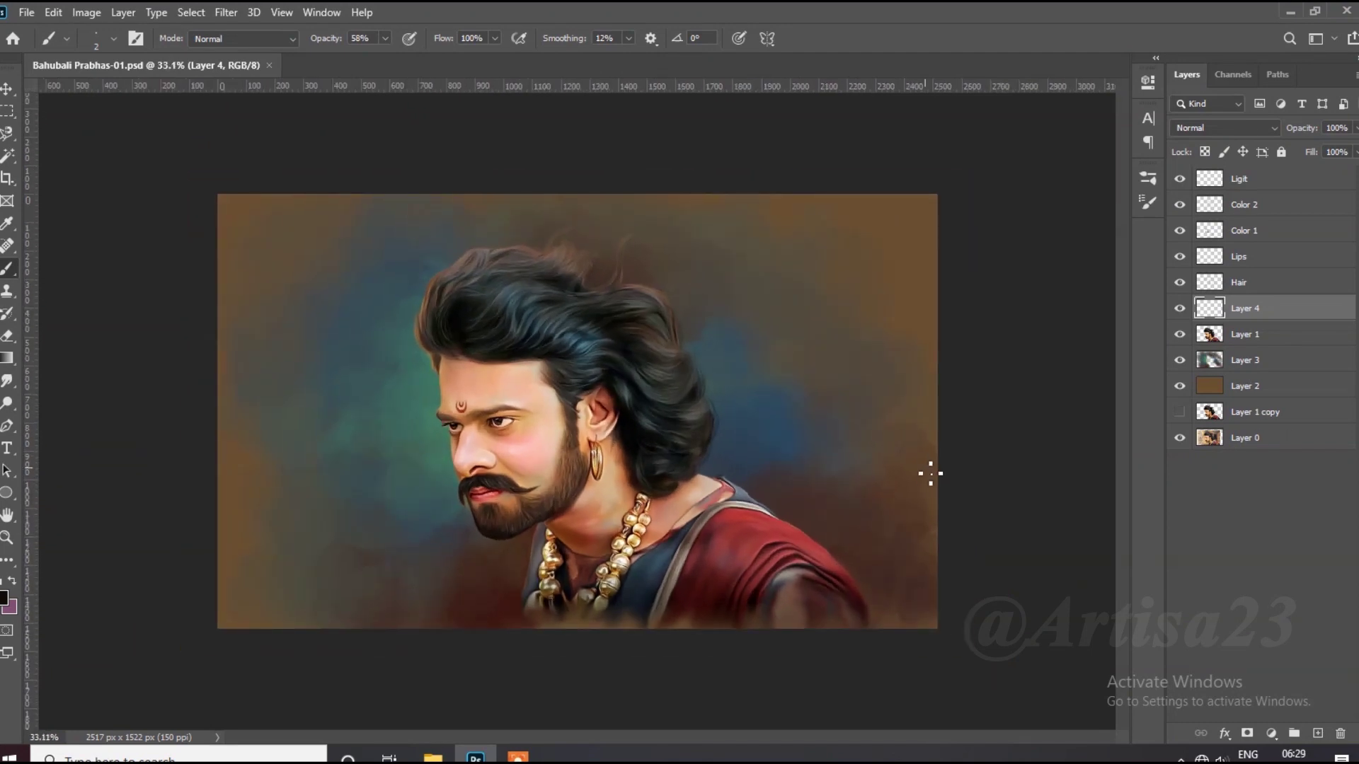